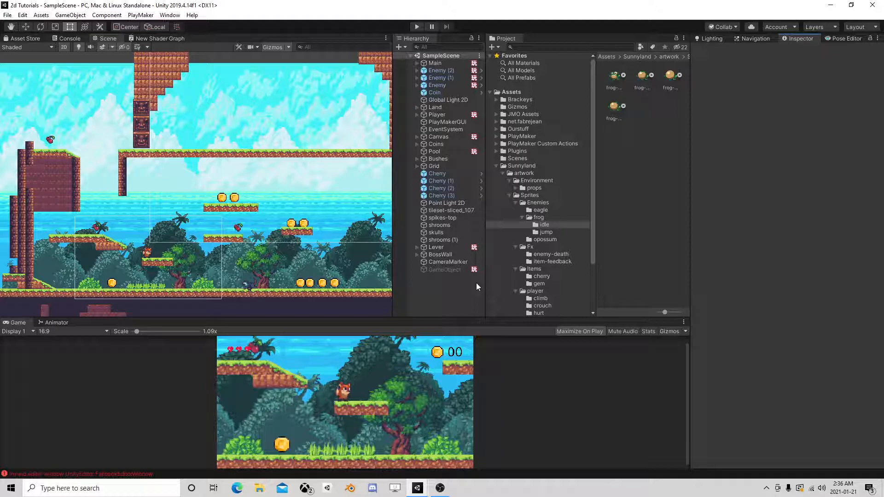
Step: Place the platform-long sprite from the Sunnyland environment props into the scene above the fox's starting ledge
middle_click_drag(316, 181, 288, 199)
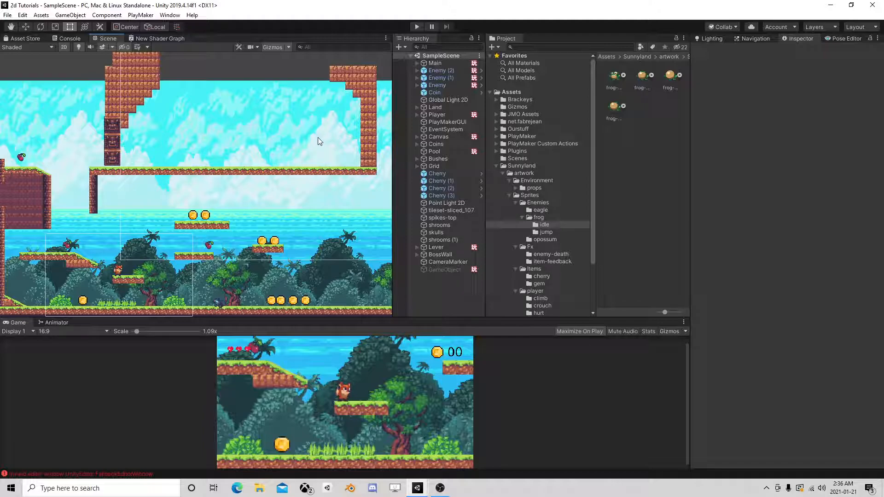
middle_click_drag(247, 216, 313, 160)
scroll(314, 159, "up", 5)
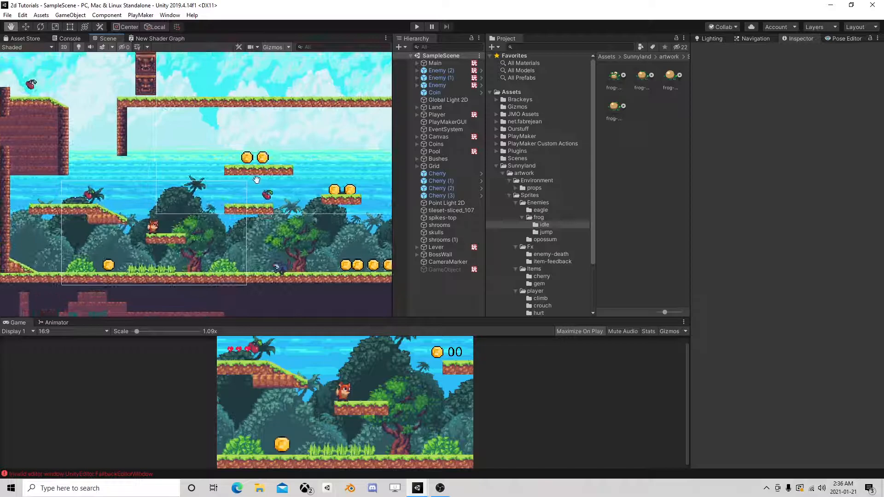
middle_click_drag(256, 179, 288, 169)
scroll(289, 168, "up", 3)
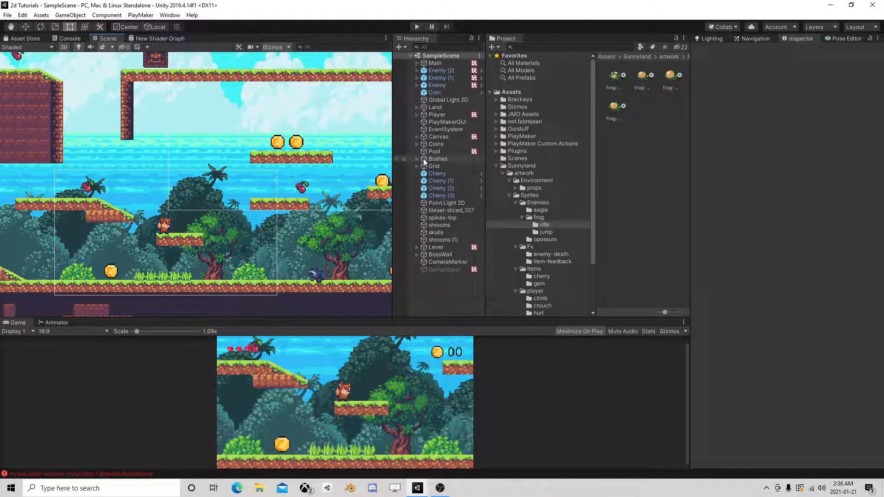
left_click(534, 188)
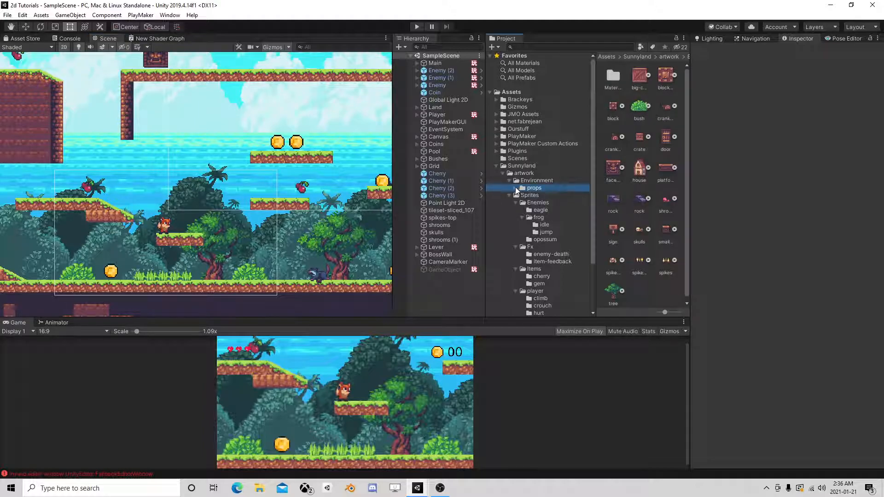
left_click_drag(664, 167, 203, 186)
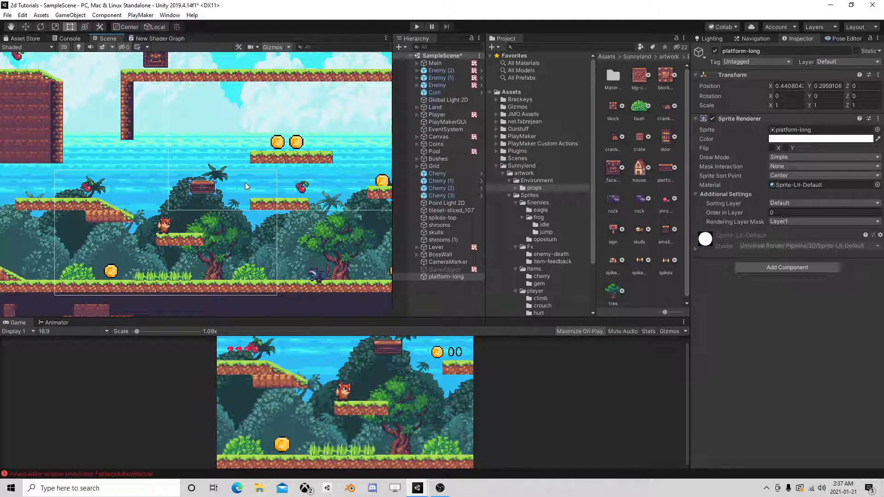
Step: Add a Box Collider 2D to the platform and shift it sideways to about X 0.151, directly above the fox's ledge
left_click(781, 266)
type("box")
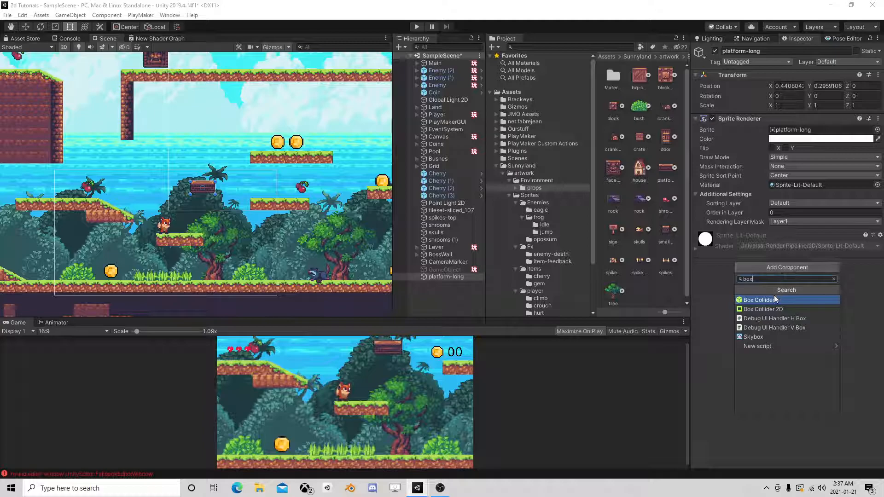
left_click(775, 309)
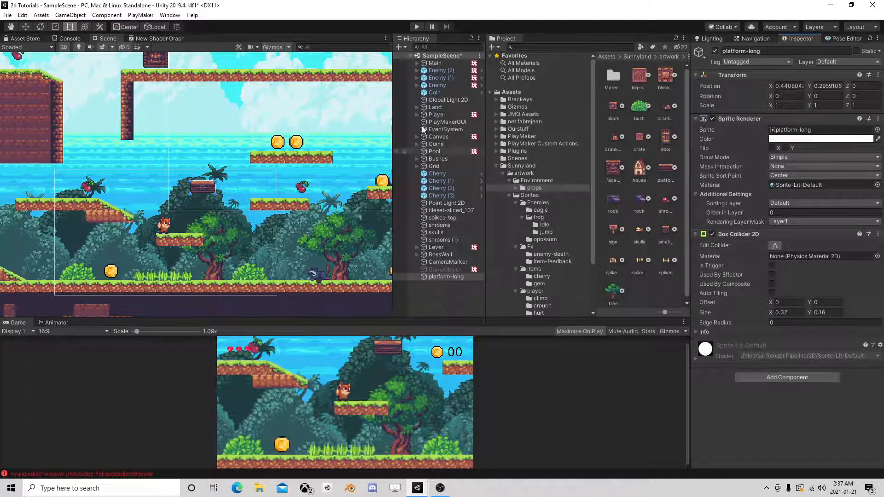
left_click(25, 27)
left_click_drag(236, 186, 213, 186)
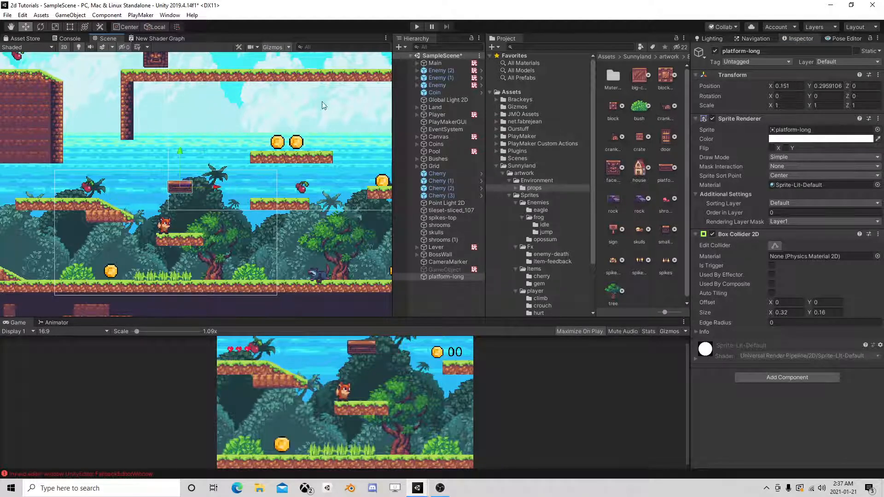
Step: Play-test the scene by making the fox jump from below against the solid platform, and stop the game
left_click(416, 27)
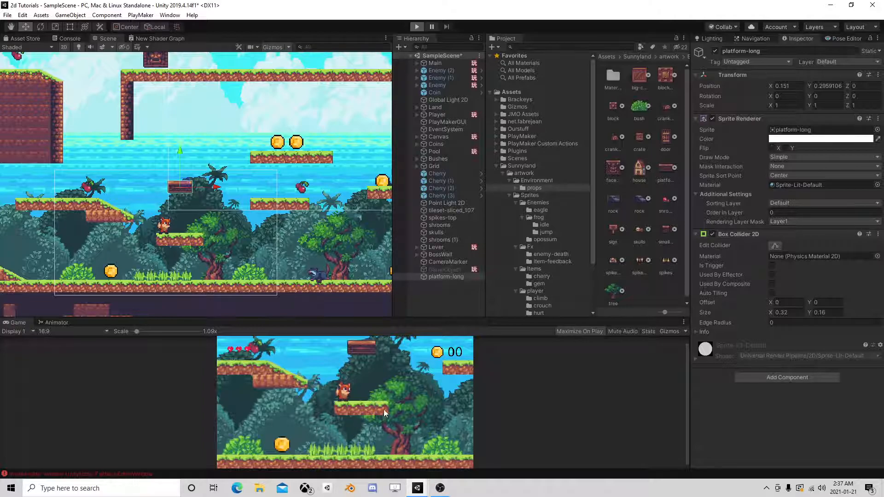
key("d")
key("space")
key("space")
key("space")
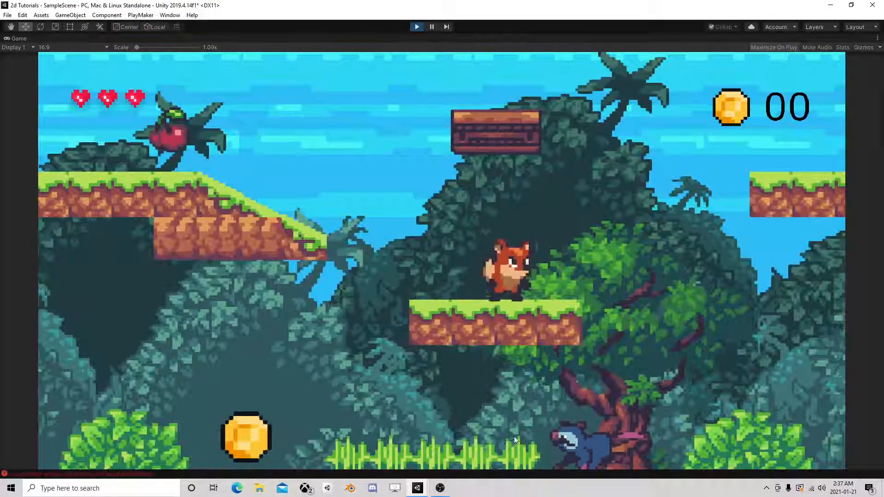
left_click(417, 27)
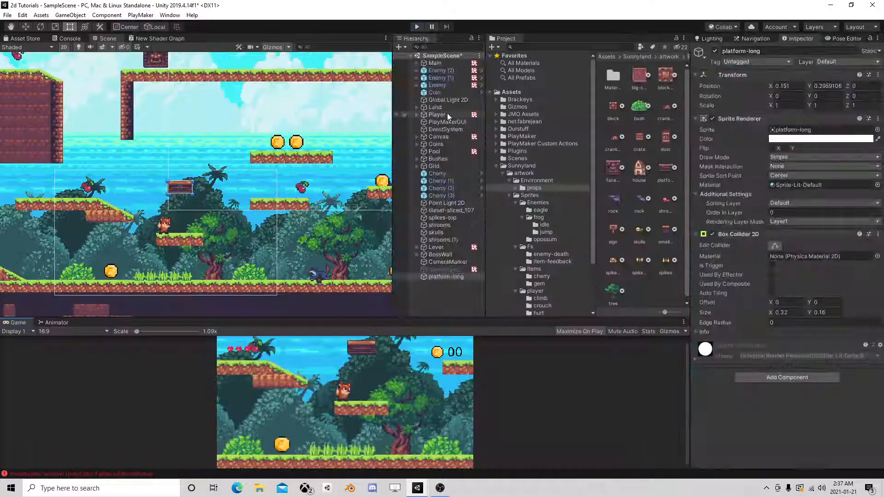
Step: Move the platform to about X 0.234, Y 0.154 and add a Platform Effector 2D to it
left_click(25, 27)
left_click_drag(185, 180, 190, 191)
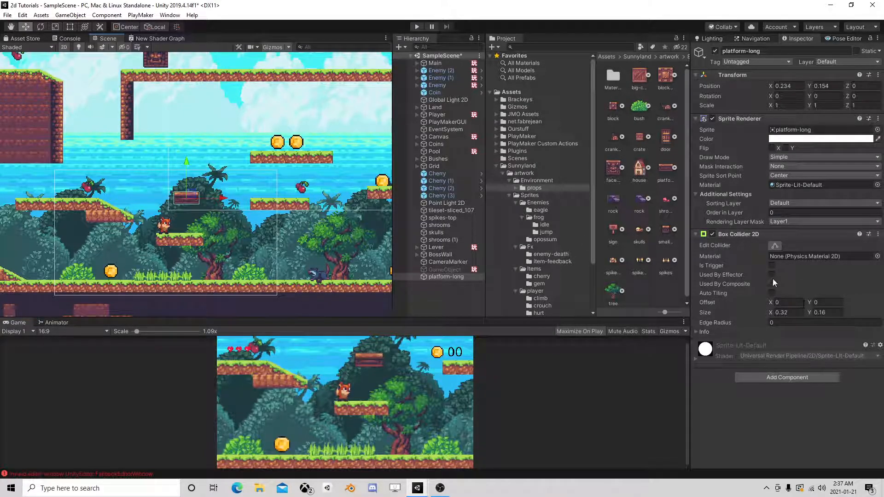
left_click(774, 377)
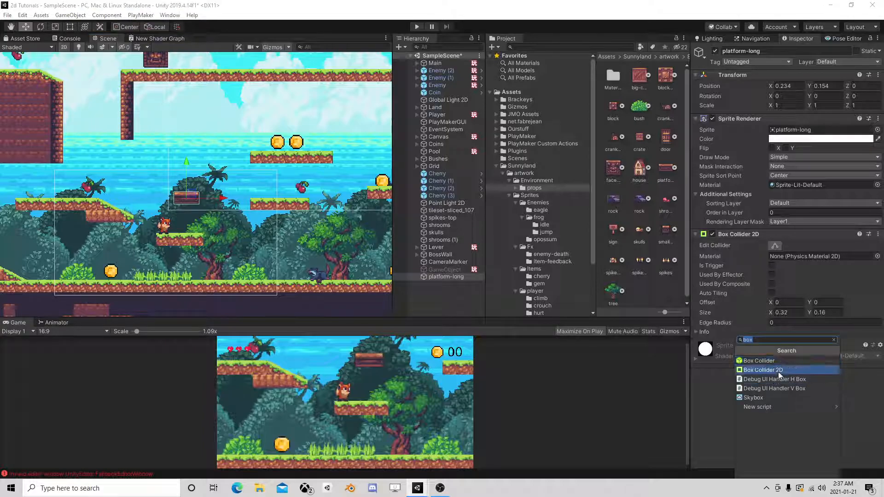
type("effe")
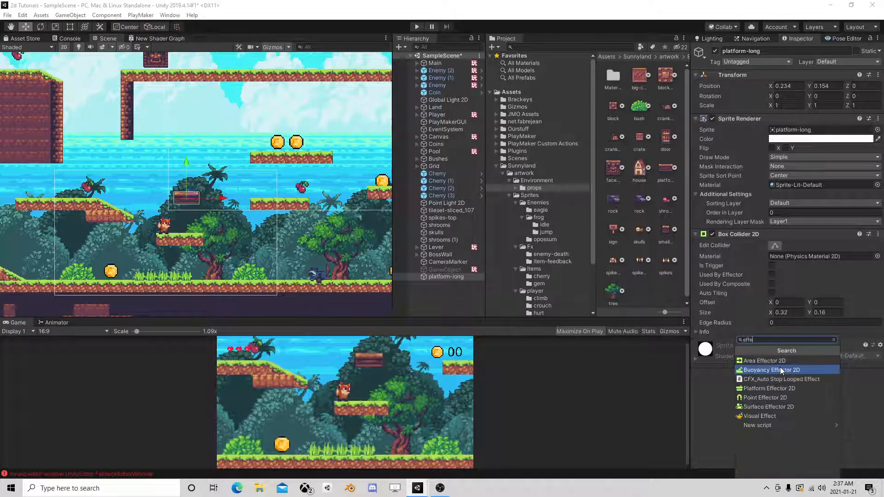
left_click(801, 391)
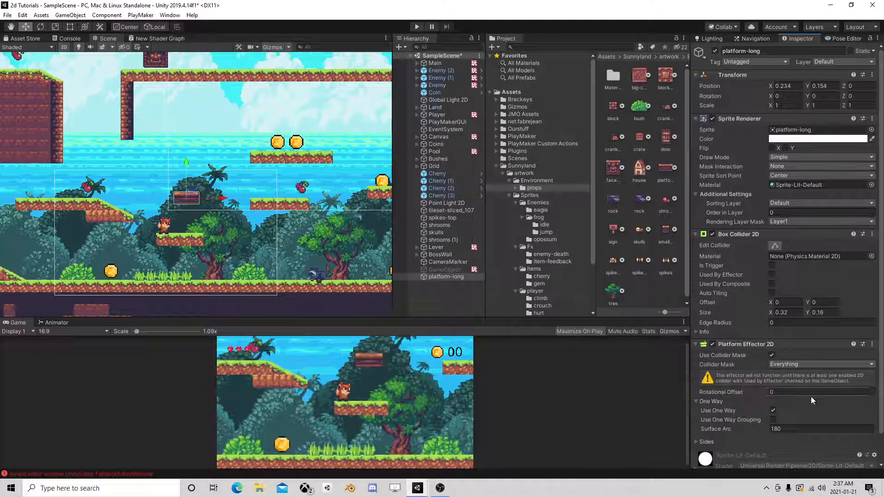
Step: Enable Used By Effector on the platform's Box Collider 2D
scroll(235, 218, "up", 1)
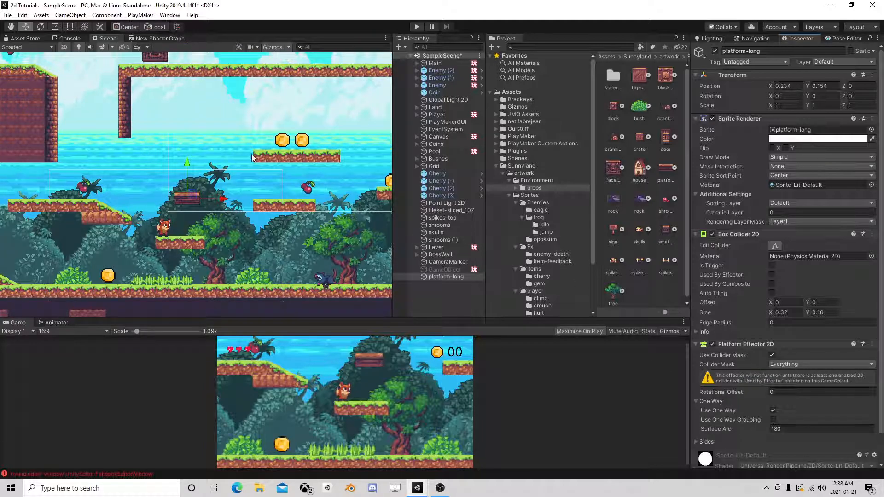
scroll(211, 206, "up", 6)
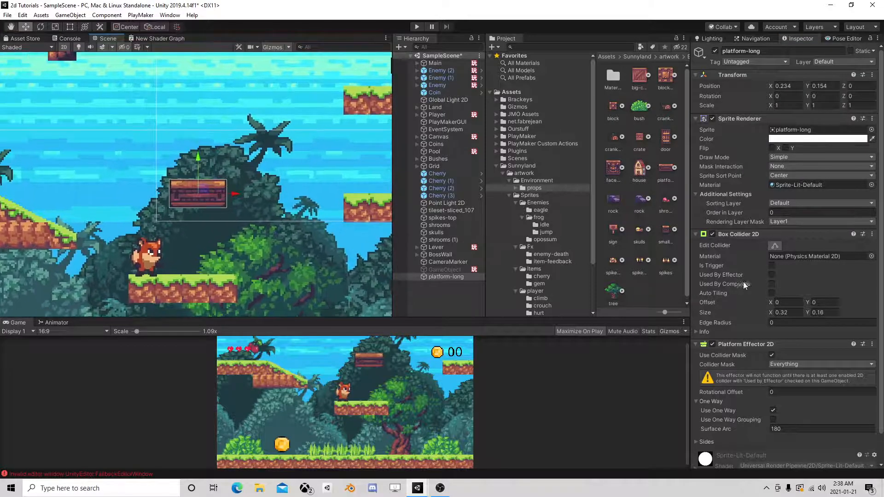
left_click(771, 275)
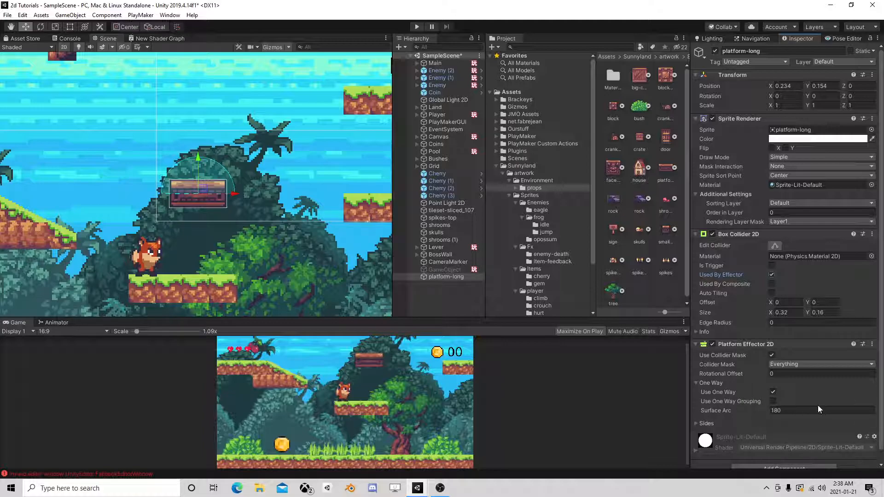
Step: Play-test the one-way platform by repeatedly jumping the fox up through it and dropping off its side, and stop the game
left_click(415, 29)
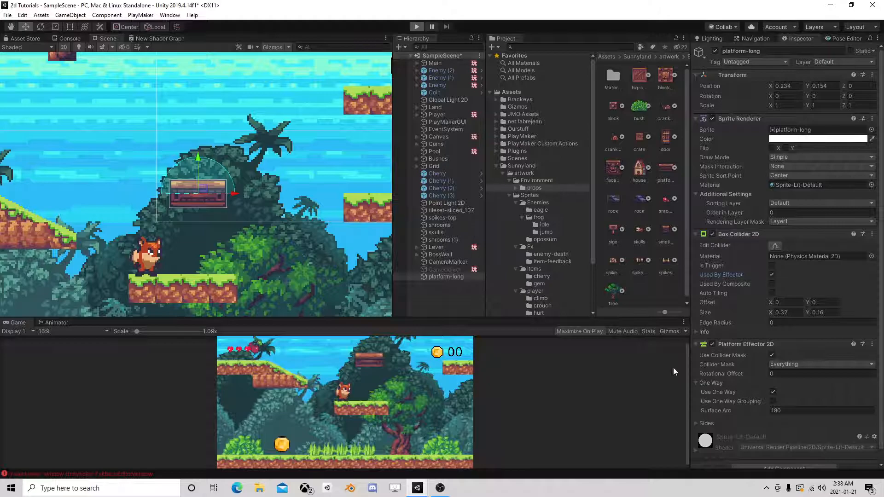
key("space")
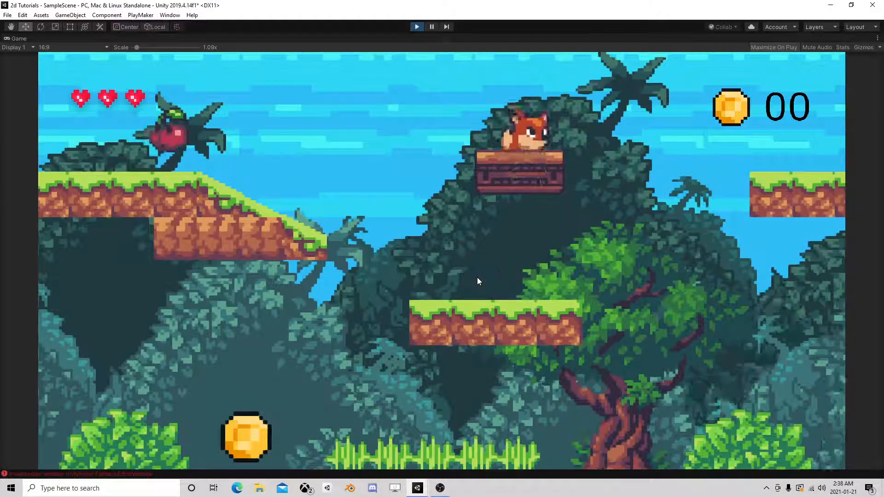
key("space")
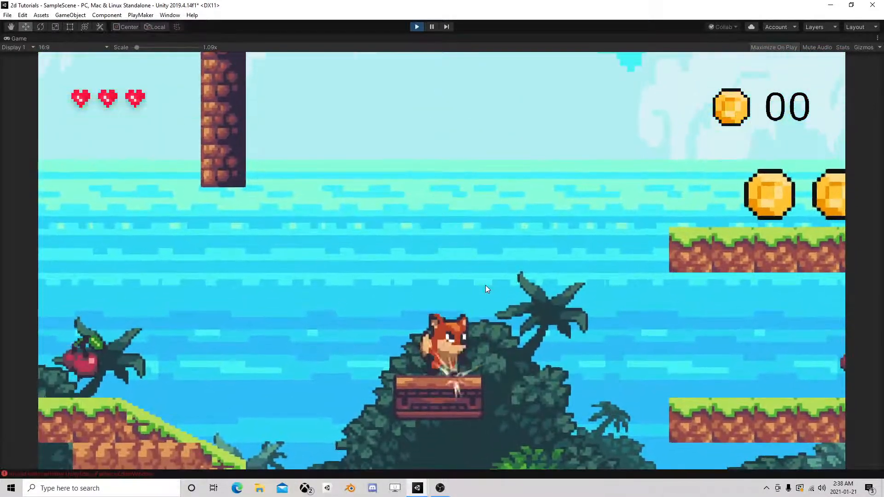
key("space")
key("space")
key("a")
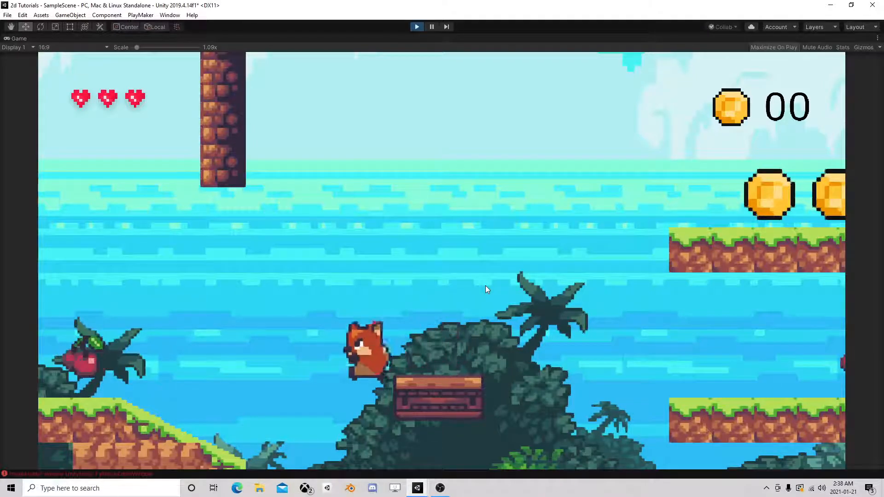
key("d")
key("space")
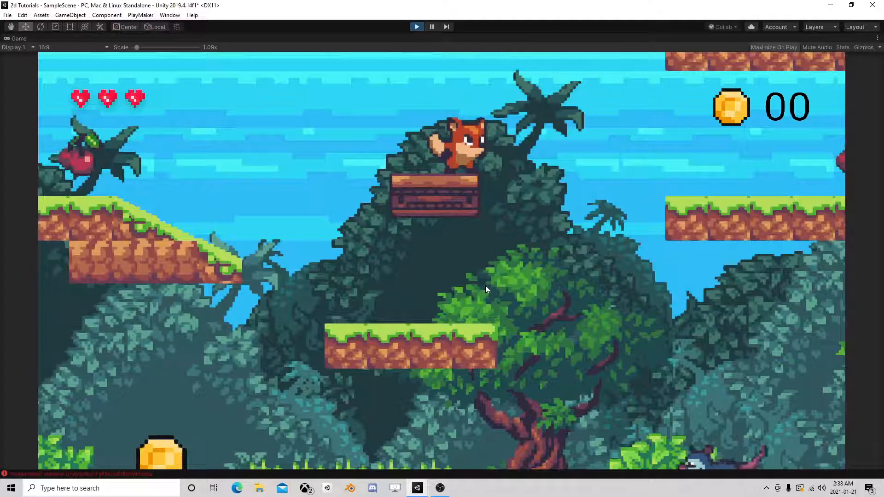
key("a")
key("d")
key("space")
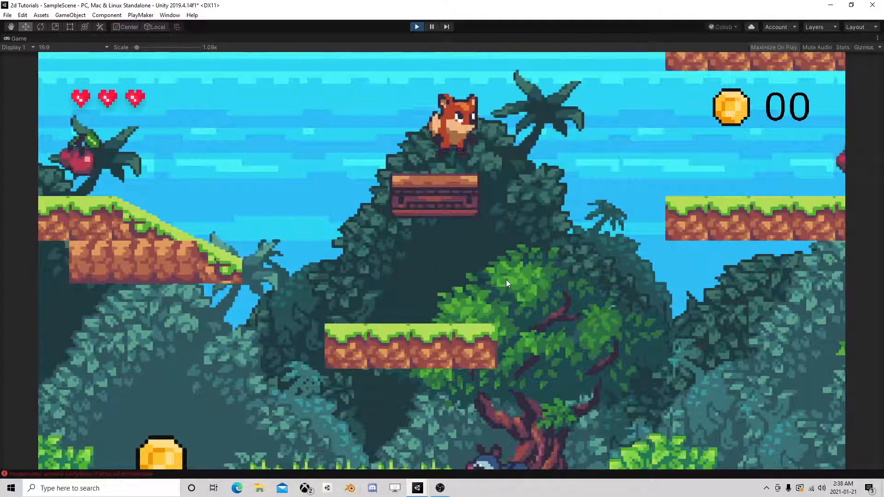
key("space")
key("a")
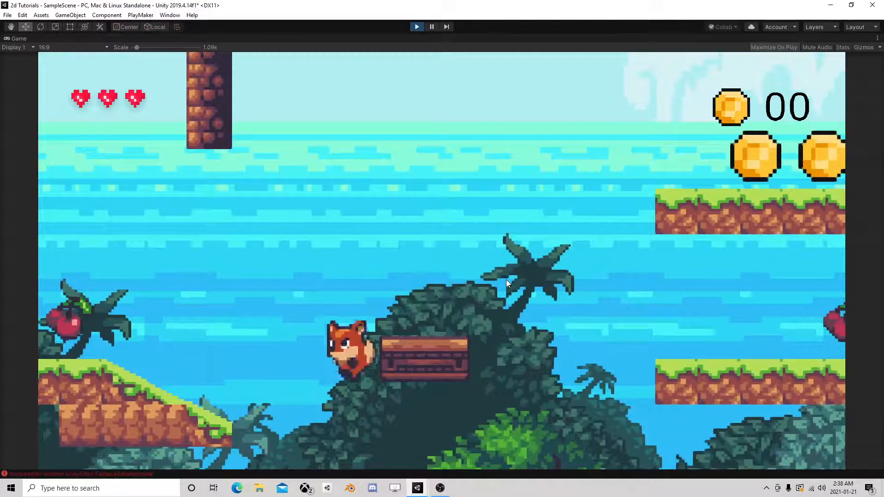
key("d")
key("space")
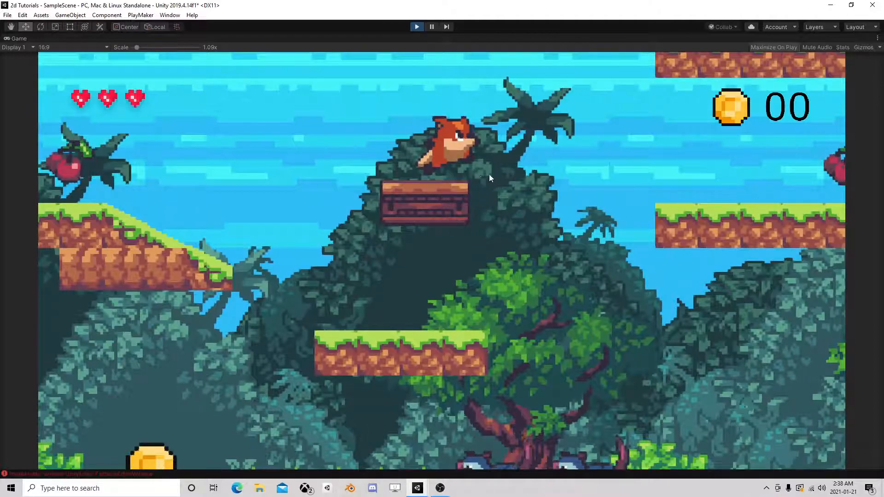
left_click(431, 27)
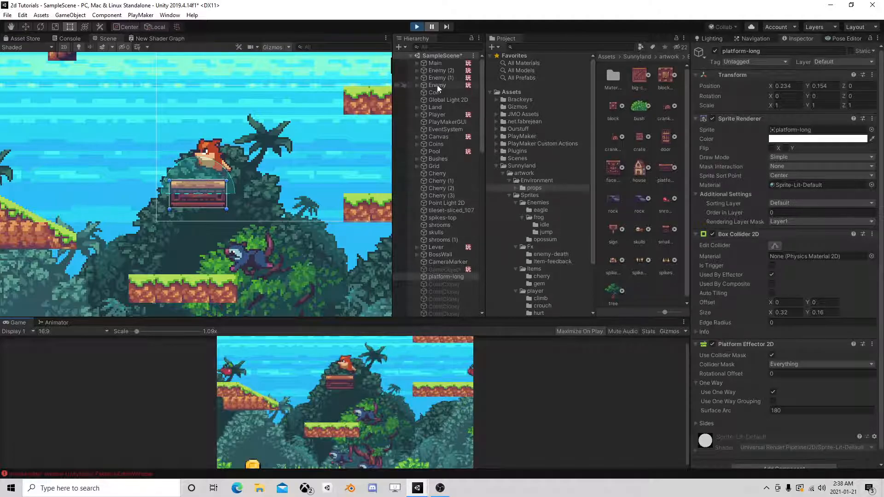
left_click(417, 27)
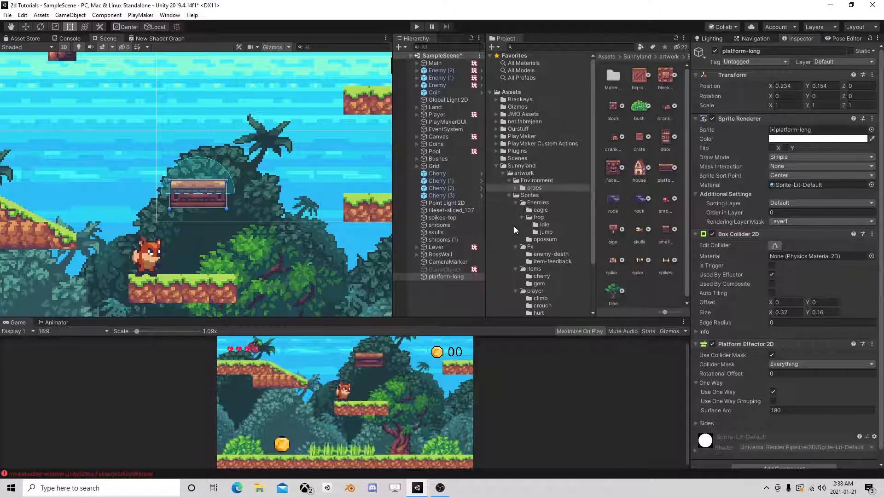
Step: Duplicate the one-way platform and place the copy above the original at about X 0.549, Y 0.716
left_click(454, 277)
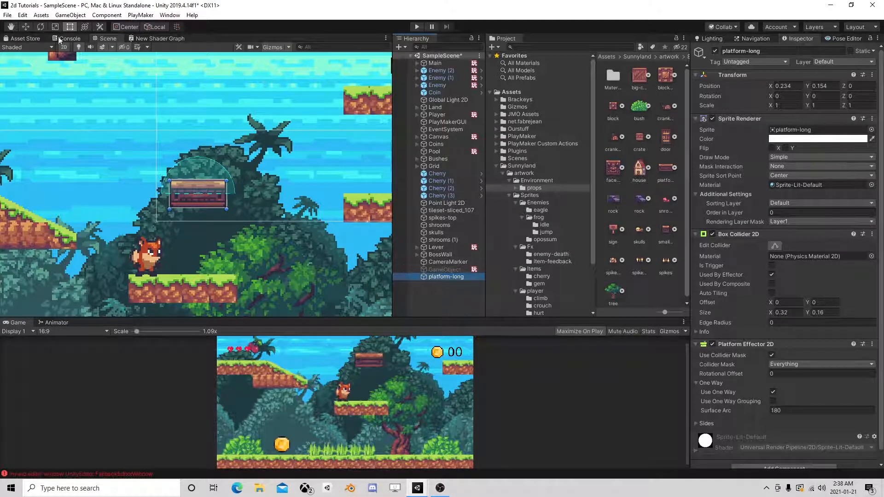
left_click(26, 27)
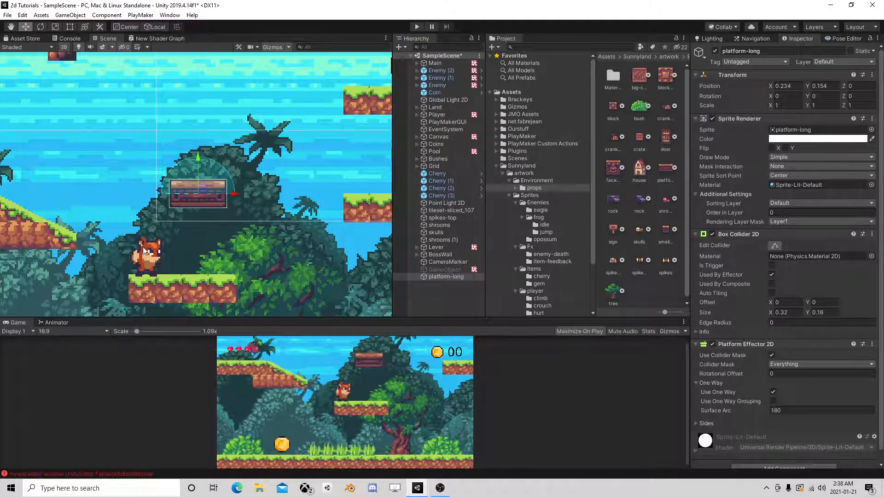
left_click_drag(204, 188, 258, 86)
key("ctrl+d")
scroll(321, 144, "down", 3)
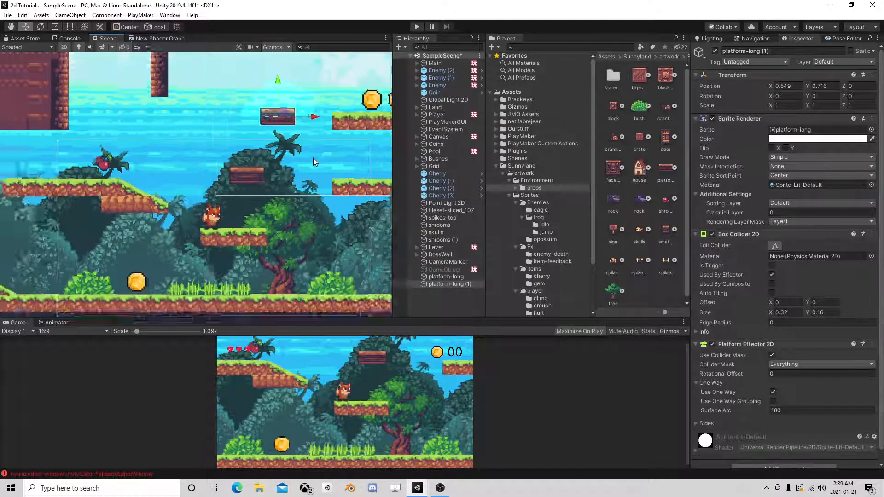
Step: Duplicate the upper platform and place the new copy farther along the level at about X 4.006, Y -0.122
middle_click_drag(334, 177, 221, 193)
scroll(229, 170, "down", 2)
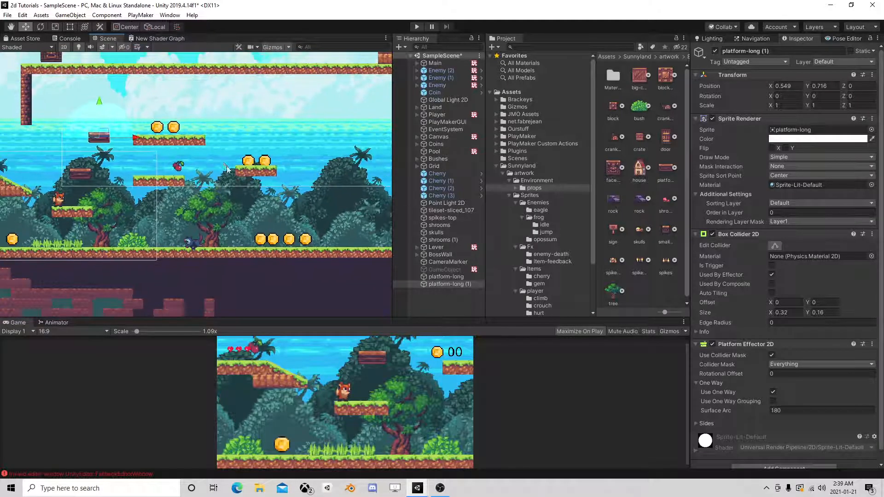
middle_click_drag(126, 132, 84, 131)
key("ctrl+d")
left_click_drag(62, 137, 278, 189)
Step: Duplicate the newest platform and place this copy before the house at about X 7.188, Y -0.367
middle_click_drag(303, 203, 191, 195)
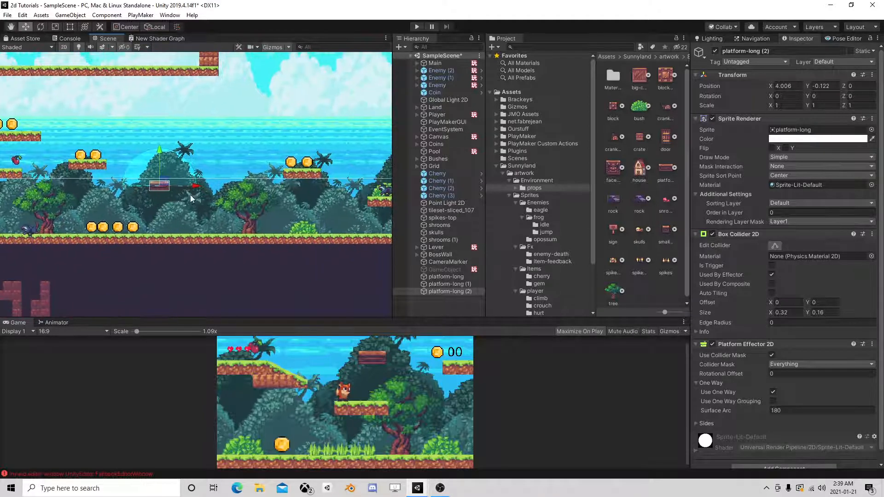
key("ctrl+d")
left_click_drag(162, 185, 362, 199)
middle_click_drag(362, 199, 157, 186)
Step: Nest the original one-way platform and its three copies under the Land object, collapse Land, and clear the selection
scroll(158, 186, "down", 8)
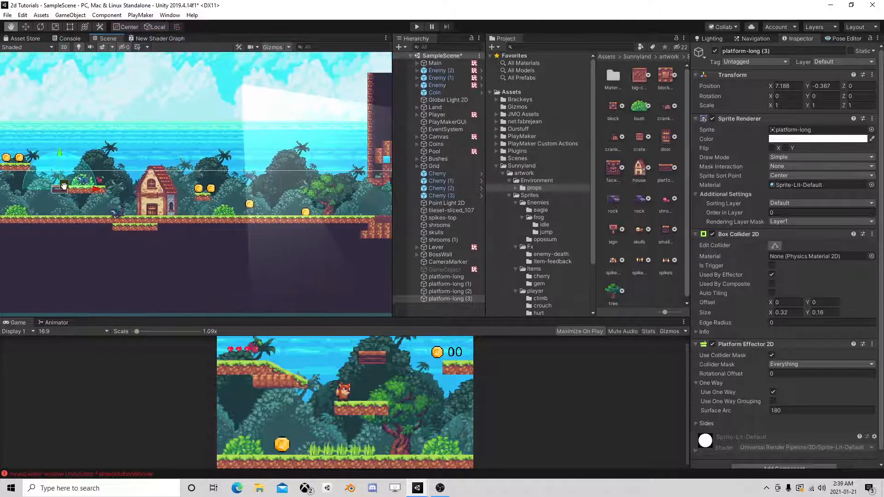
left_click(453, 277, "shift")
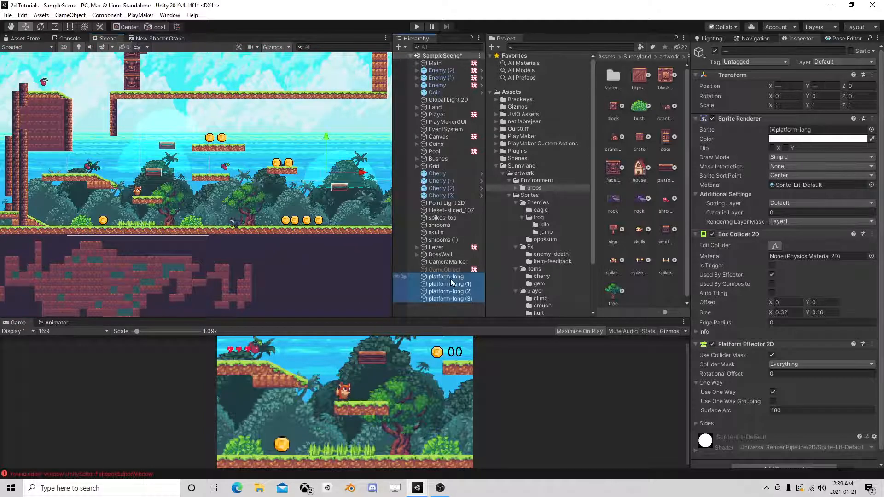
left_click_drag(445, 145, 434, 106)
left_click(417, 106)
left_click(449, 315)
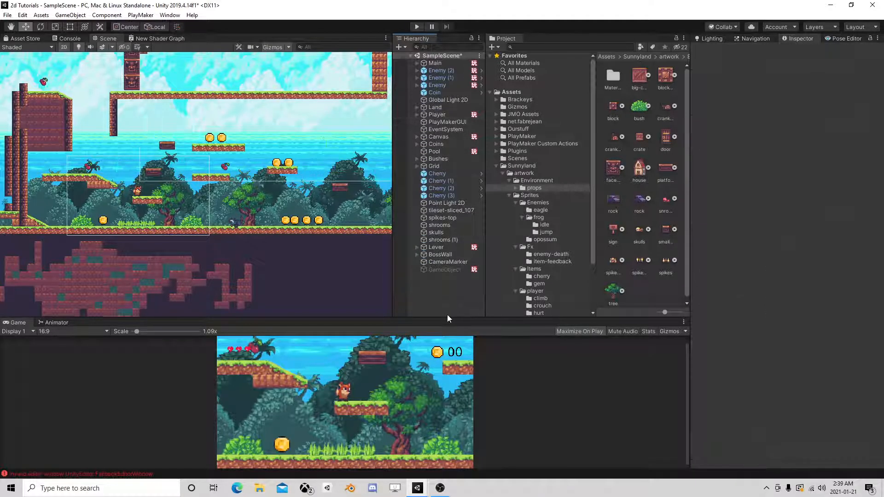
Step: Create an empty game object above the upper grass ledge, beside the stacked face blocks, at about X 0.279
scroll(243, 183, "up", 4)
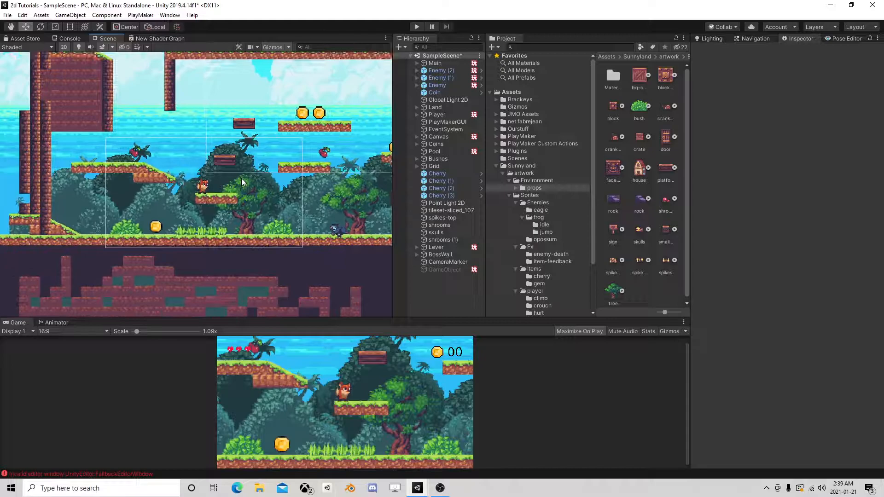
middle_click_drag(174, 129, 241, 176)
scroll(242, 175, "up", 4)
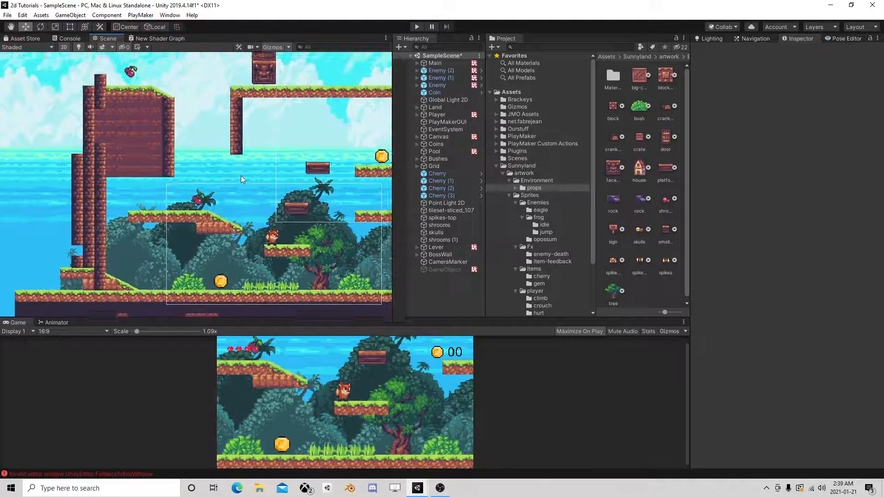
middle_click_drag(315, 173, 268, 203)
scroll(276, 200, "up", 3)
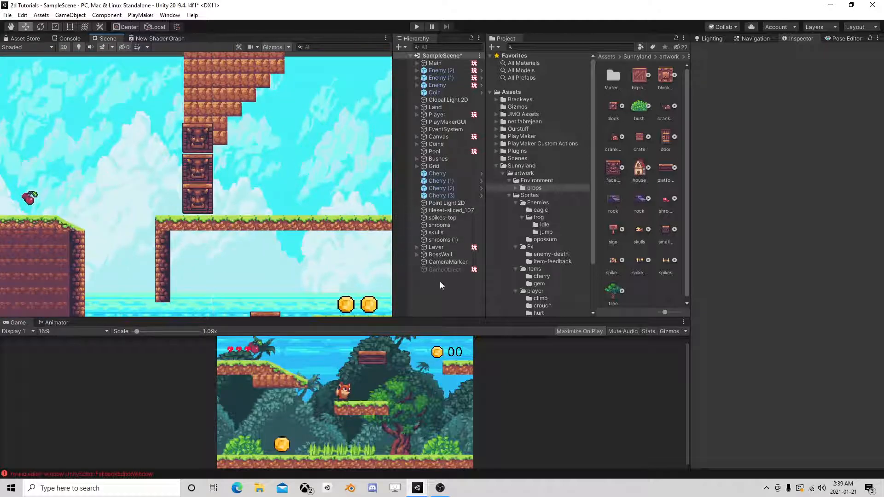
left_click(70, 15)
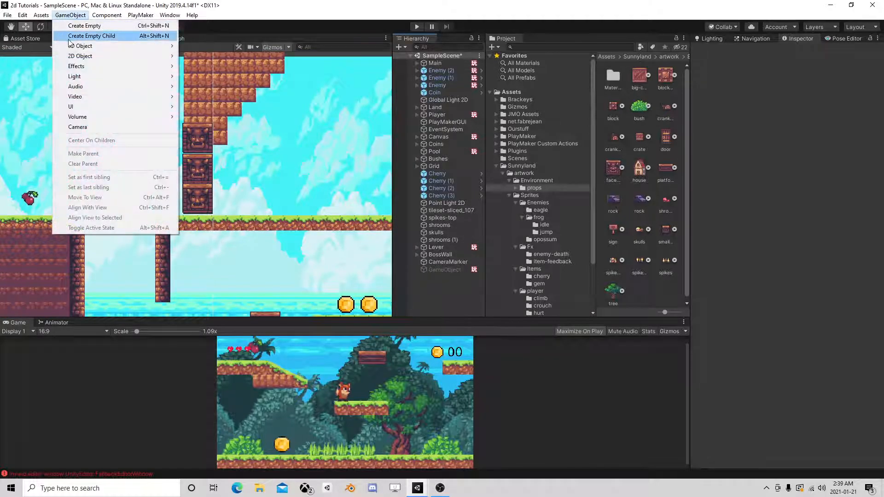
mouse_move(80, 57)
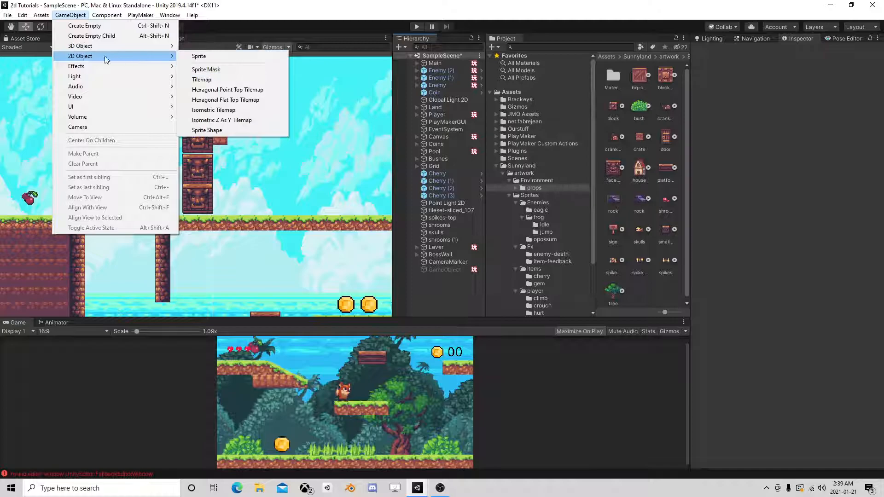
mouse_move(117, 53)
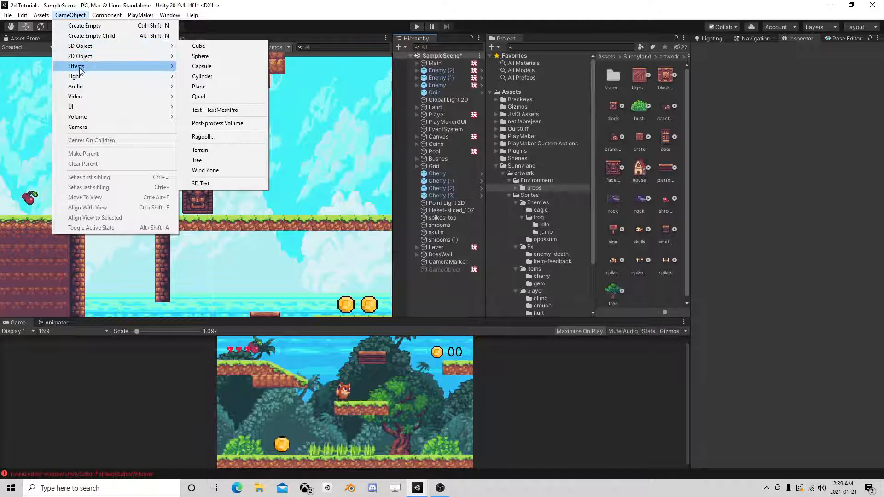
left_click(97, 26)
left_click_drag(227, 185, 272, 184)
Step: Add a Box Collider 2D to the new empty object and make it a trigger
left_click(758, 123)
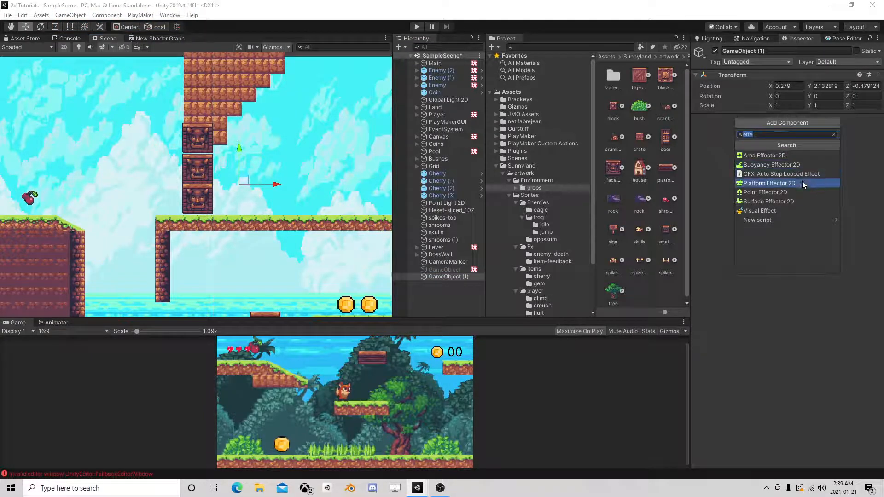
type("box")
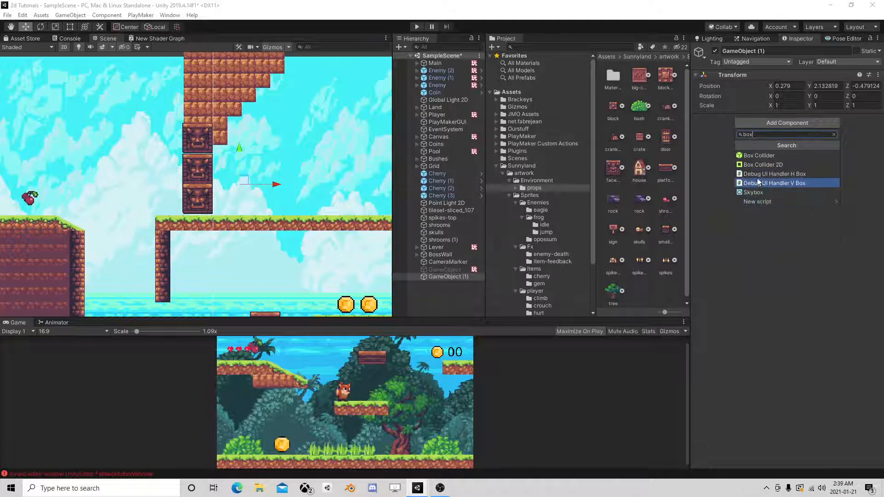
left_click(768, 164)
left_click(771, 150)
Step: Set the trigger collider's X size to 0.34 and place the object above the ledge at about X 0.446, Y 2.303
left_click_drag(247, 182, 290, 163)
scroll(323, 214, "down", 1)
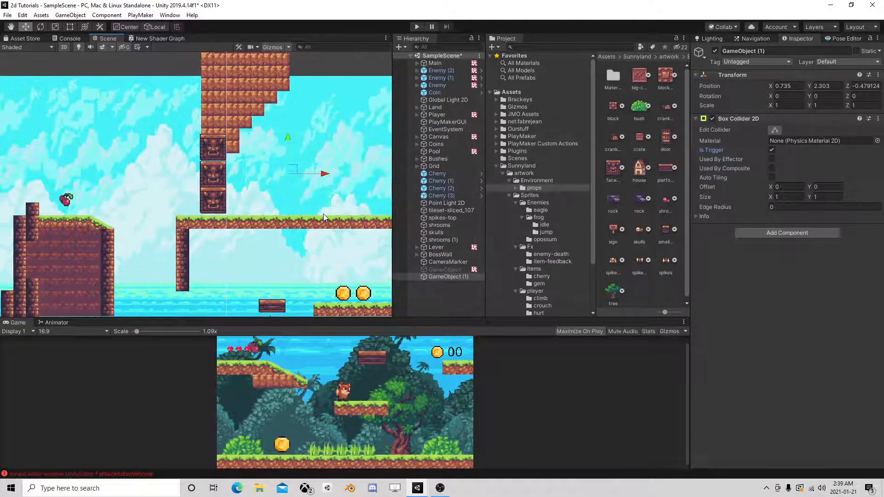
scroll(325, 213, "down", 1)
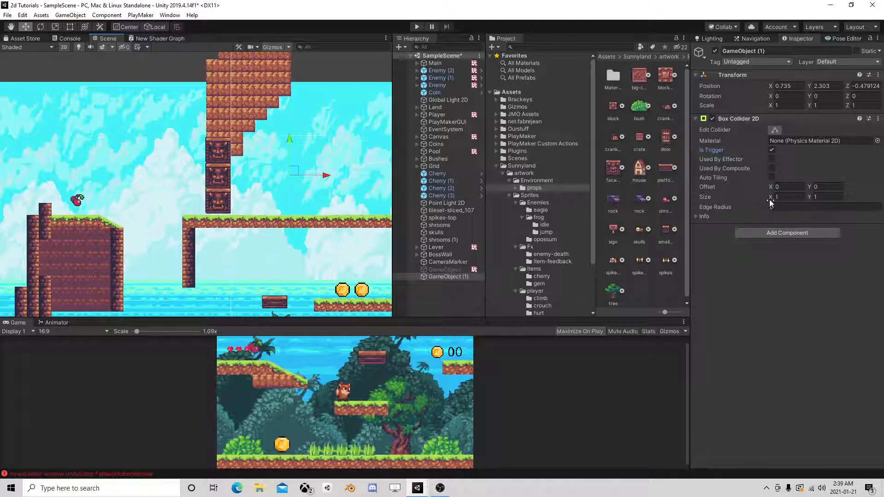
key("BackSpace")
type("4")
left_click_drag(335, 180, 308, 174)
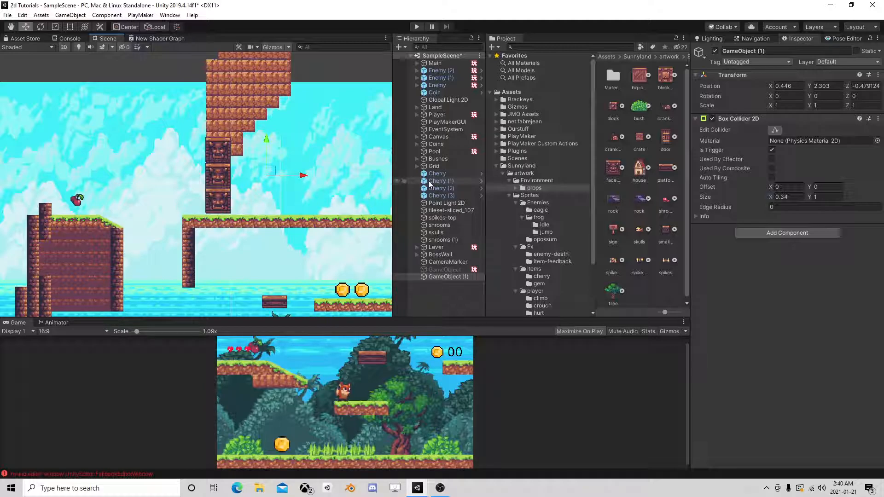
Step: Add a new PlayMakerFSM component to the Player and name it Disable
middle_click_drag(324, 269, 238, 109)
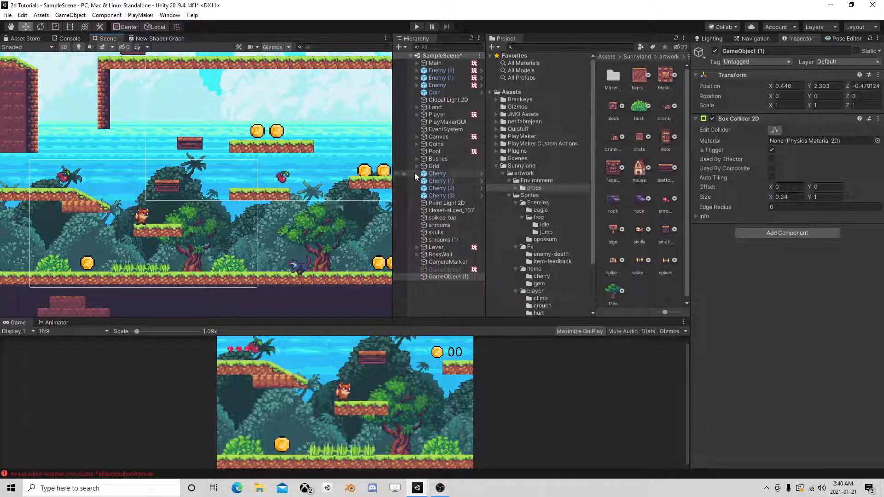
left_click(438, 114)
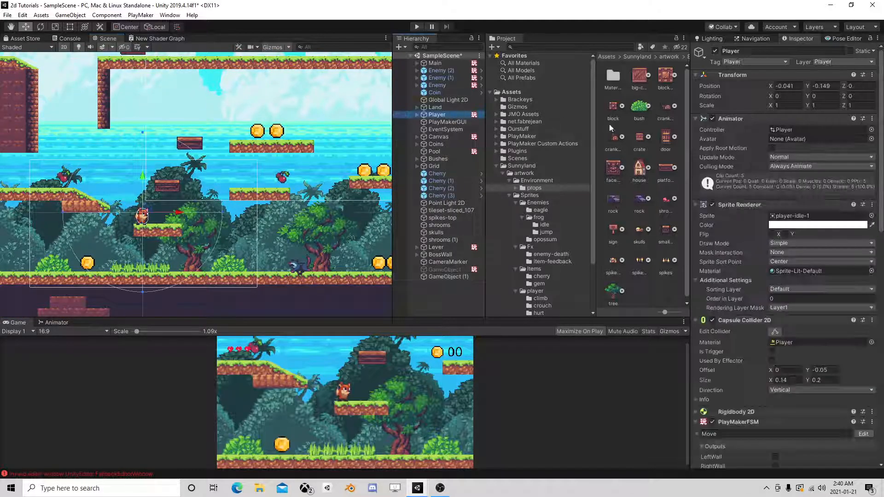
scroll(766, 273, "down", 15)
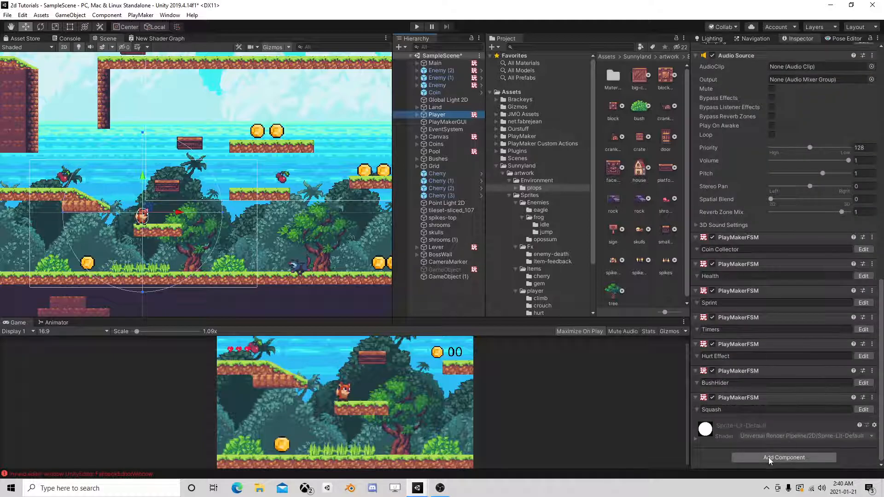
left_click(769, 457)
type("fsm")
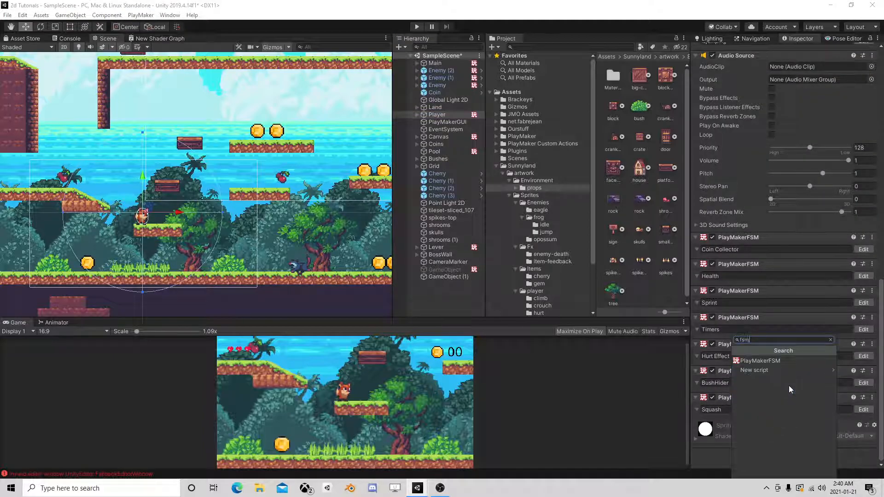
left_click(763, 361)
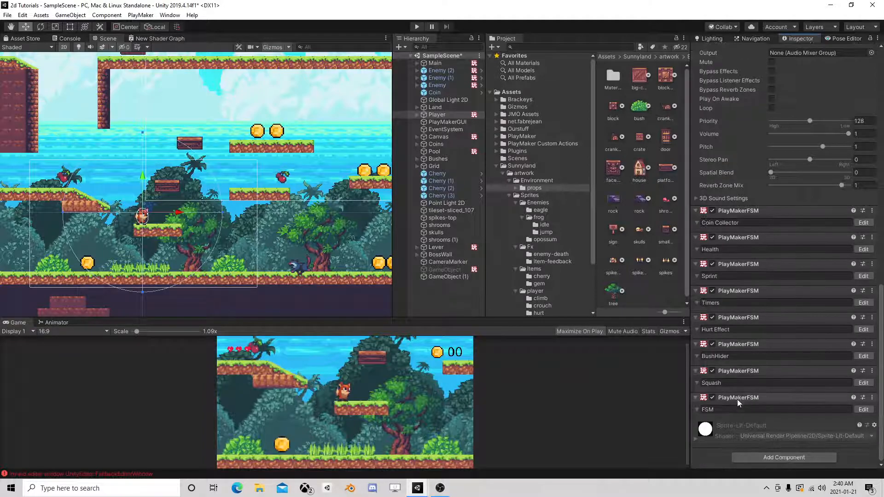
left_click(749, 409)
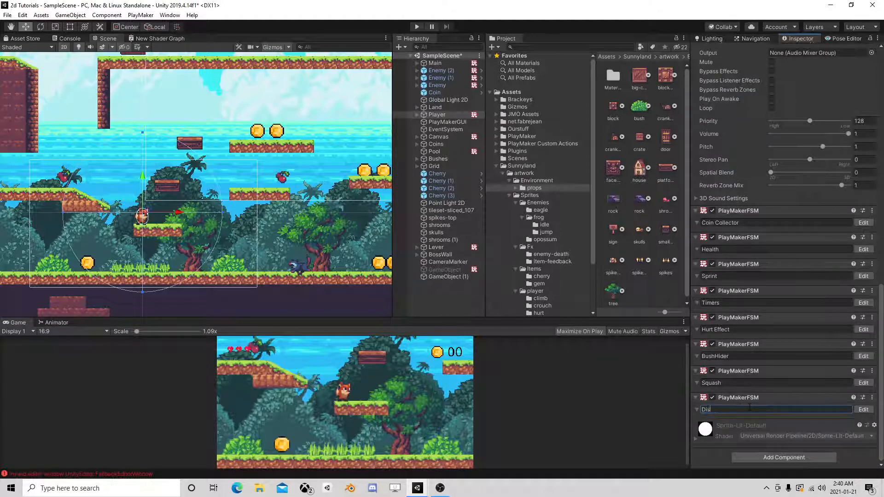
type("Disable")
Step: Open the Player's Disable FSM for editing and add two events named Enable and Disable
left_click(856, 410)
left_click(595, 97)
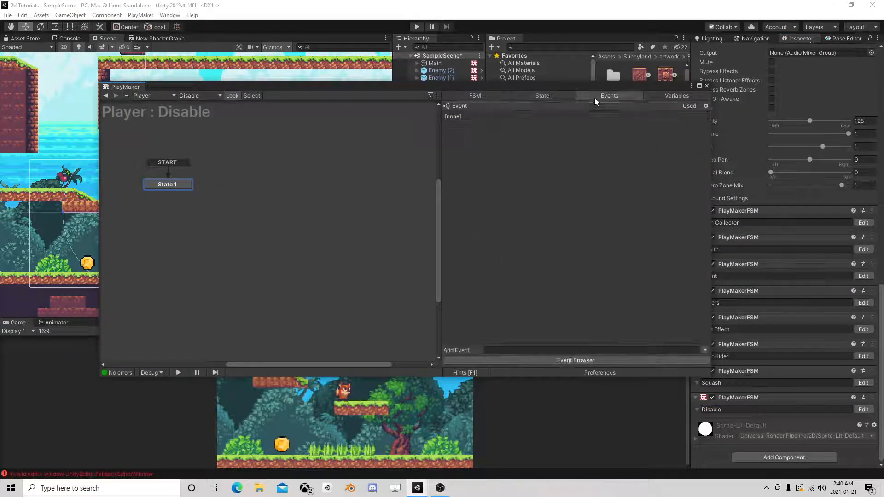
type("Enable")
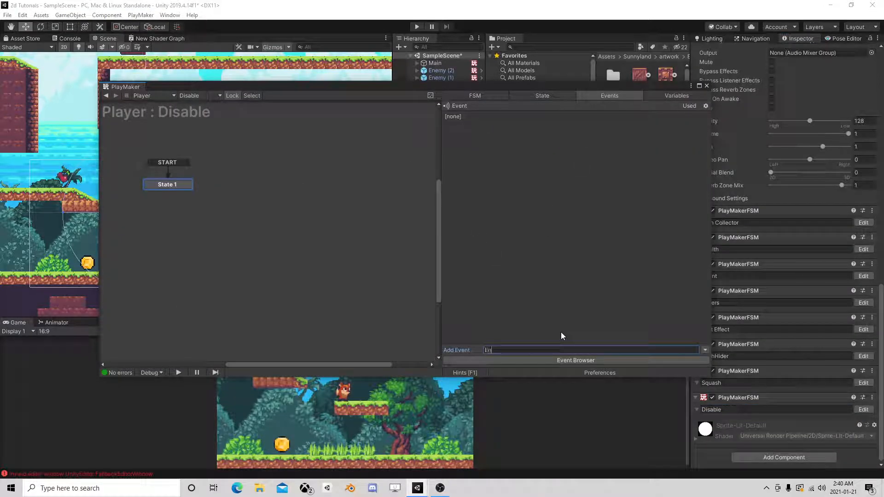
key("Return")
left_click(542, 350)
type("Disable")
key("Return")
Step: Add a second state beside the start state and give it a global transition on the Enable event
right_click(258, 176)
left_click(283, 181)
right_click(304, 180)
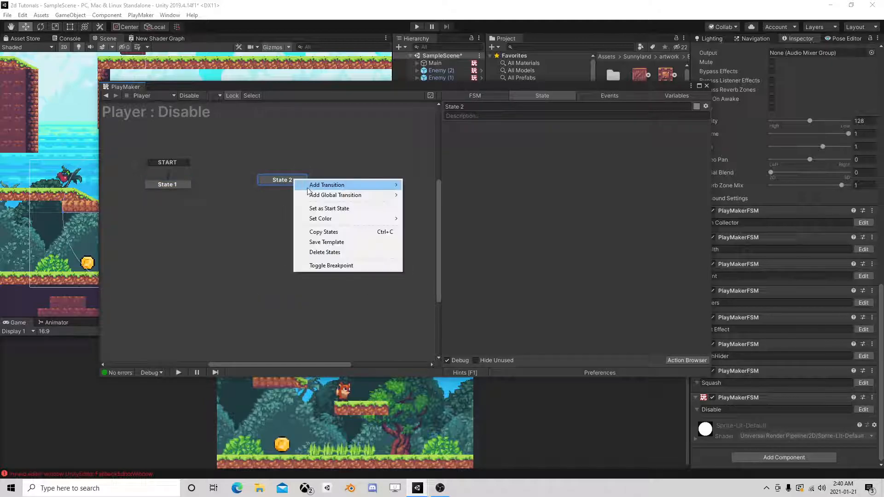
mouse_move(327, 196)
left_click(440, 197)
left_click_drag(302, 184, 271, 191)
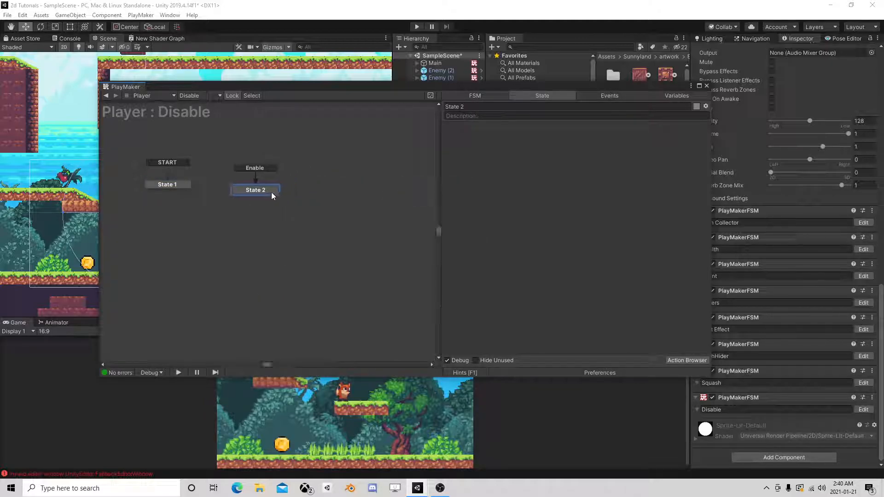
Step: Add a third state beside the Enable state and give it a global transition on the Disable event
right_click(309, 186)
left_click(327, 191)
right_click(332, 188)
mouse_move(375, 204)
left_click(460, 213)
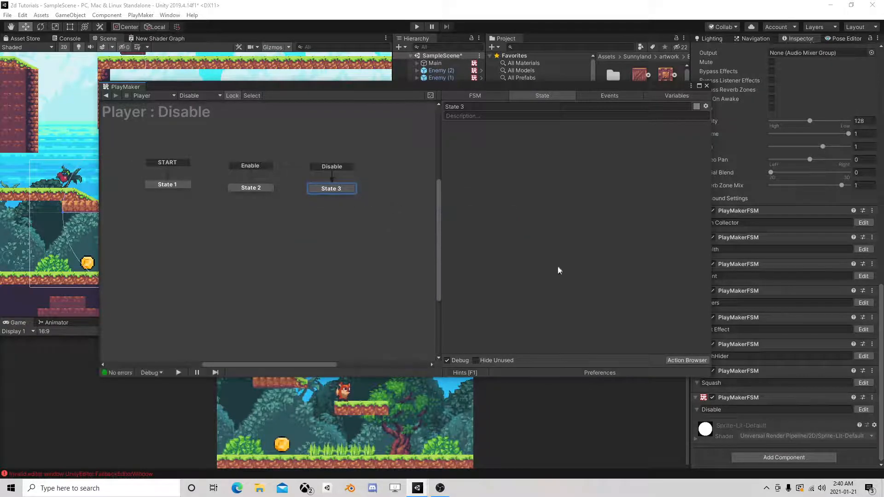
Step: Add an Enable FSM action to the Disable event's state, targeting the Move FSM with Enable turned off
left_click(689, 361)
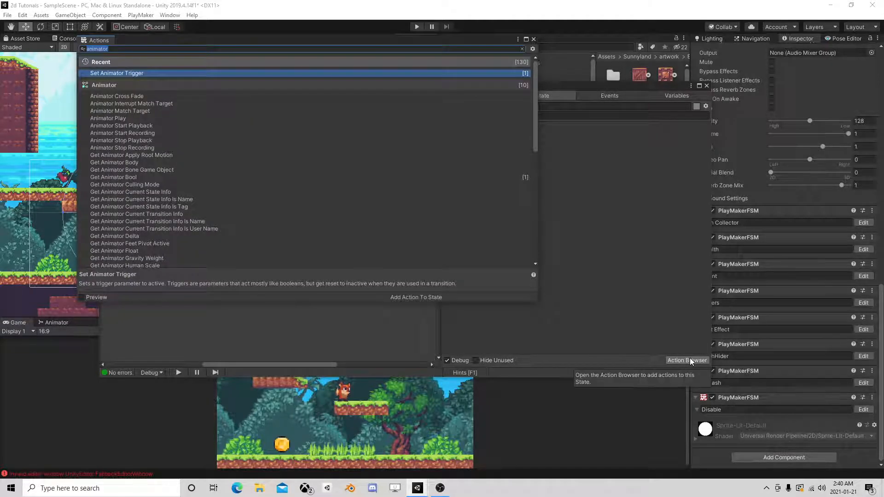
type("enable")
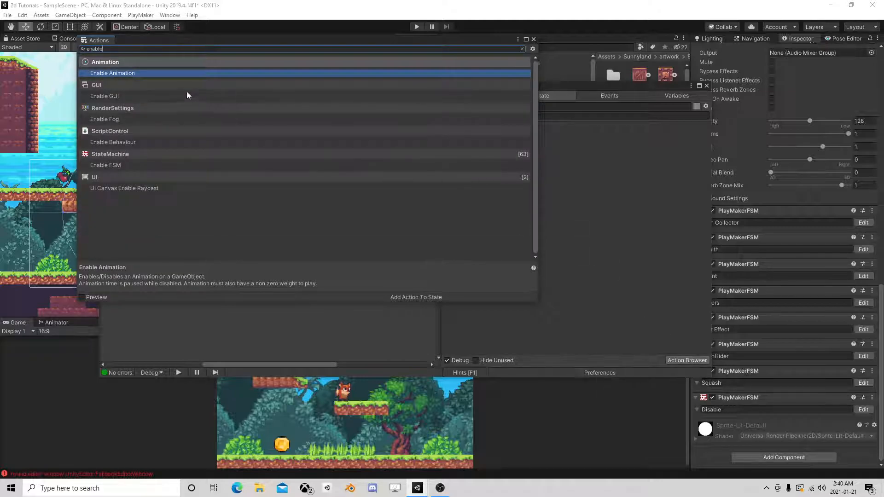
type(" fsm")
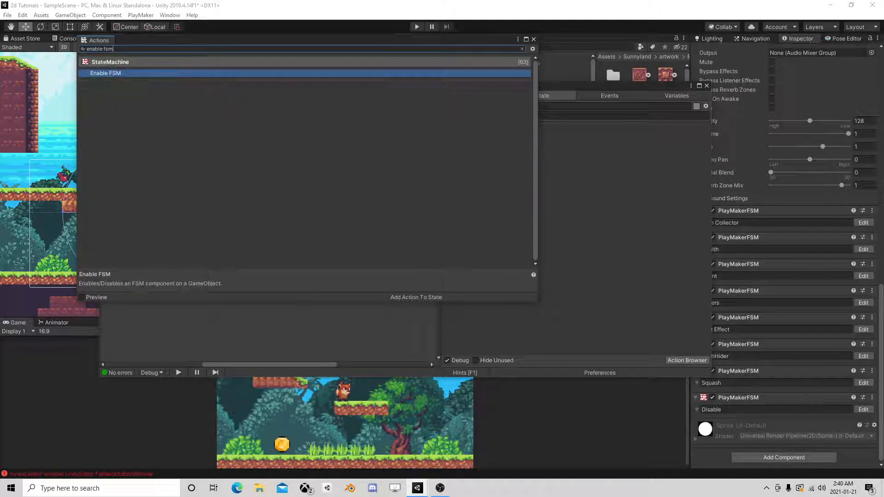
double_click(129, 73)
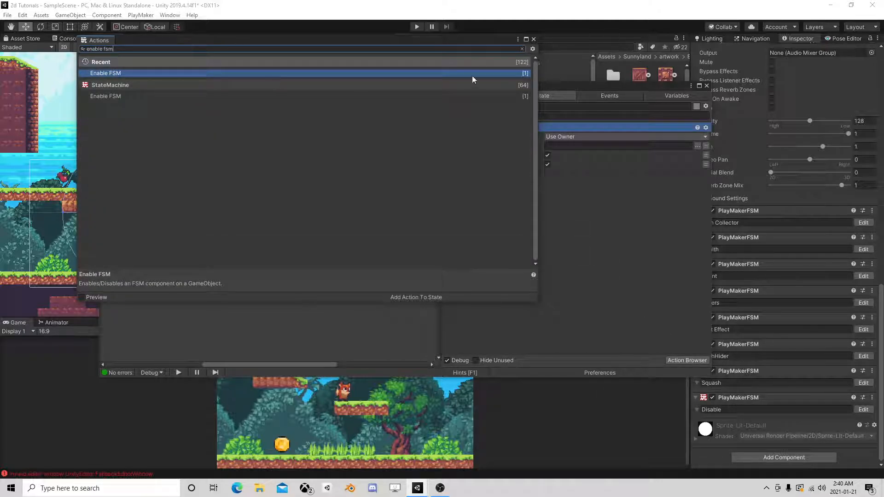
left_click(535, 42)
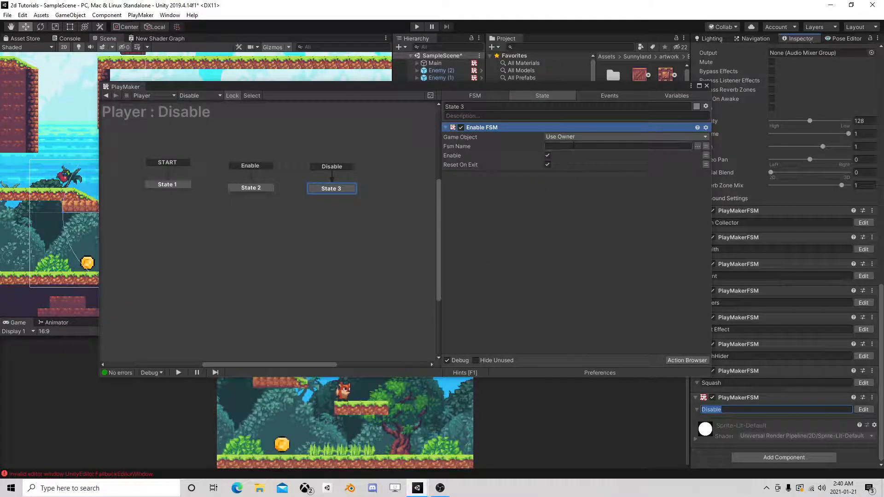
left_click(547, 156)
left_click(696, 146)
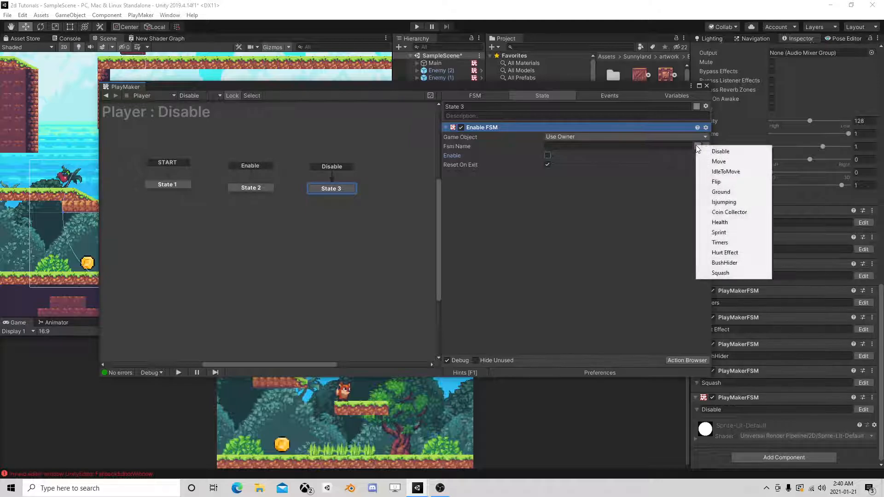
left_click(736, 161)
Step: Duplicate the Enable FSM action within the same state and set the copy's FSM name to IdleToMove
right_click(508, 128)
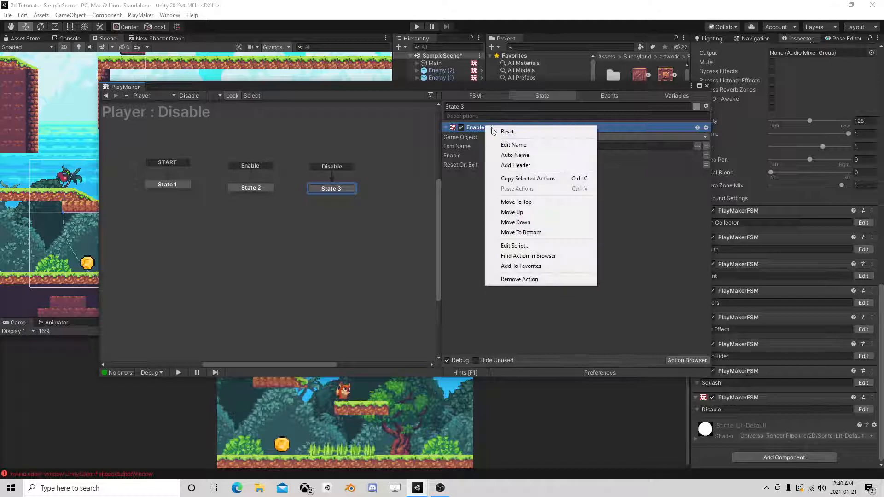
left_click(523, 175)
right_click(487, 189)
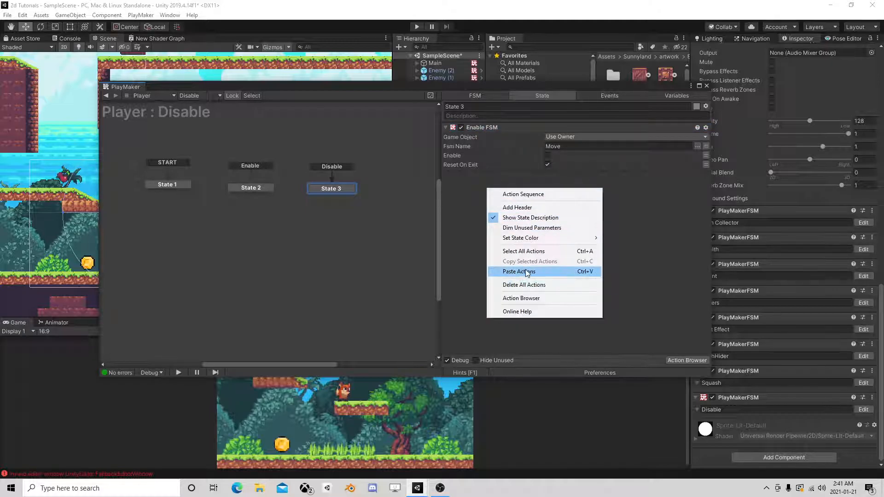
left_click(526, 271)
left_click(698, 193)
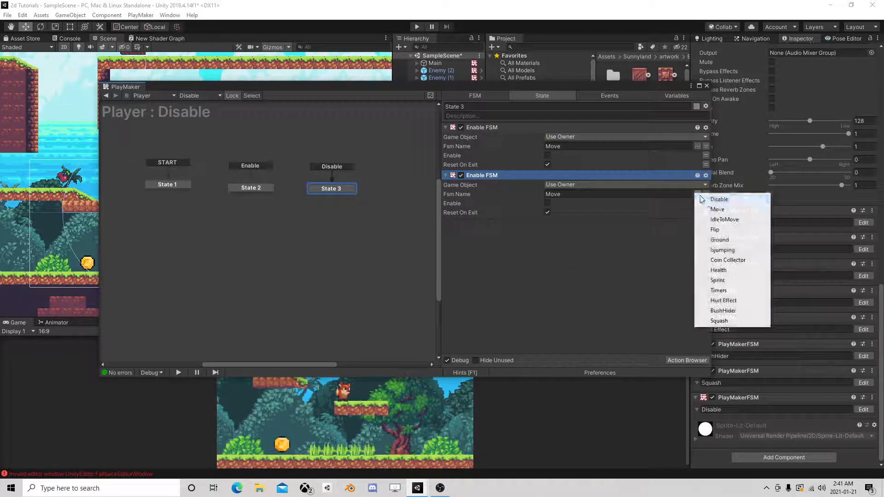
left_click(739, 220)
Step: Paste two more Enable FSM actions into the Disable event's state, targeting the Flip and Coin Collector FSMs
right_click(527, 246)
left_click(559, 328)
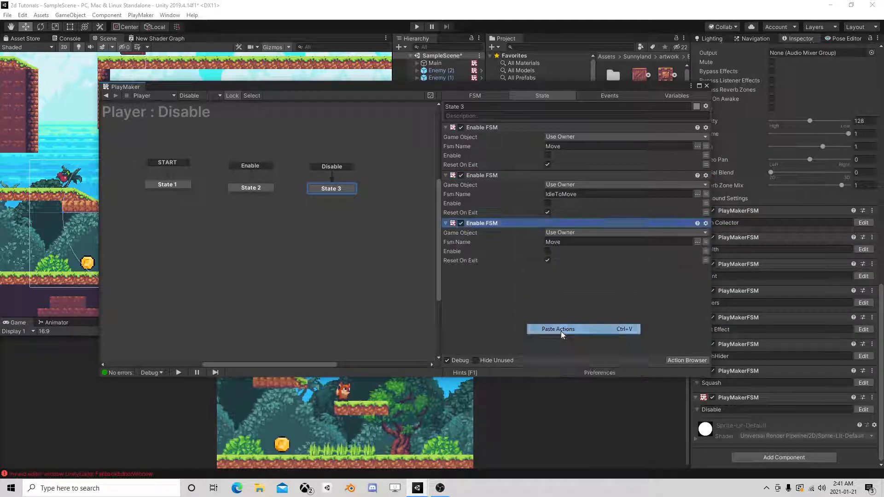
left_click(697, 242)
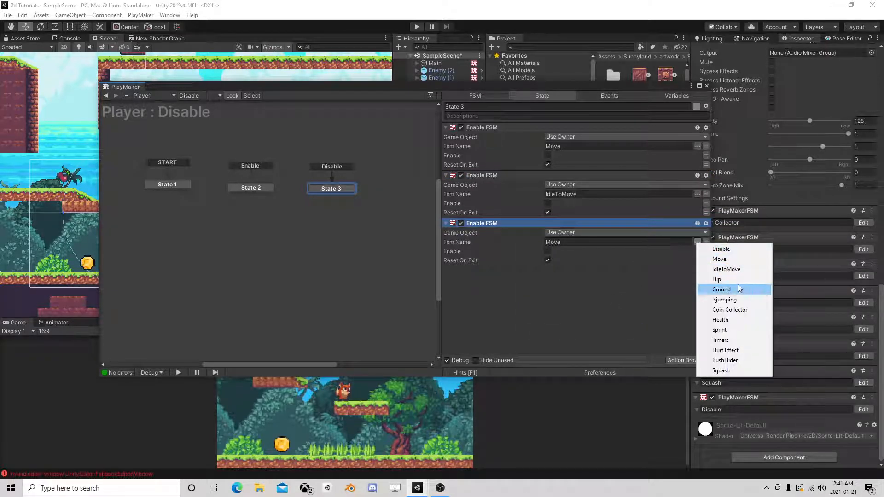
left_click(723, 279)
right_click(527, 300)
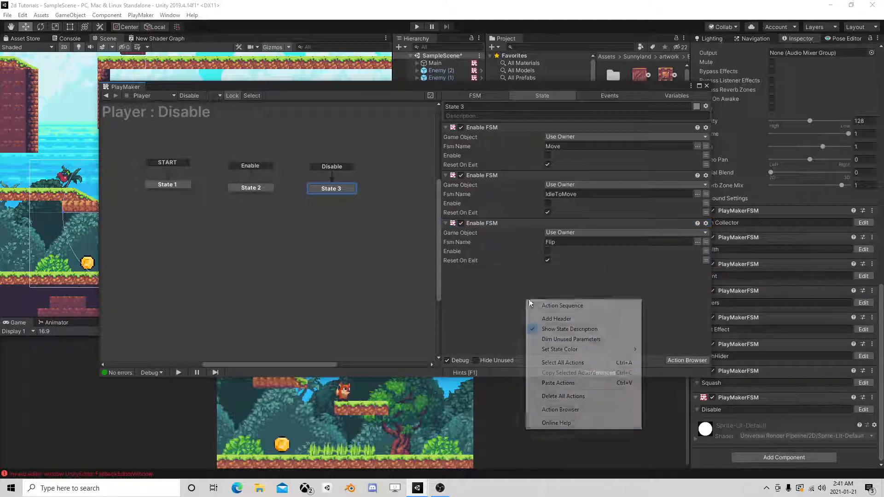
left_click(566, 383)
left_click(697, 290)
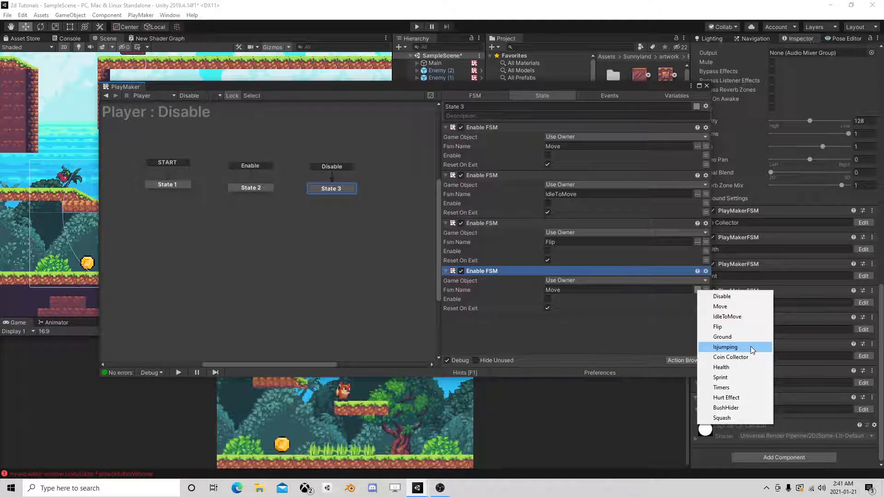
left_click(732, 357)
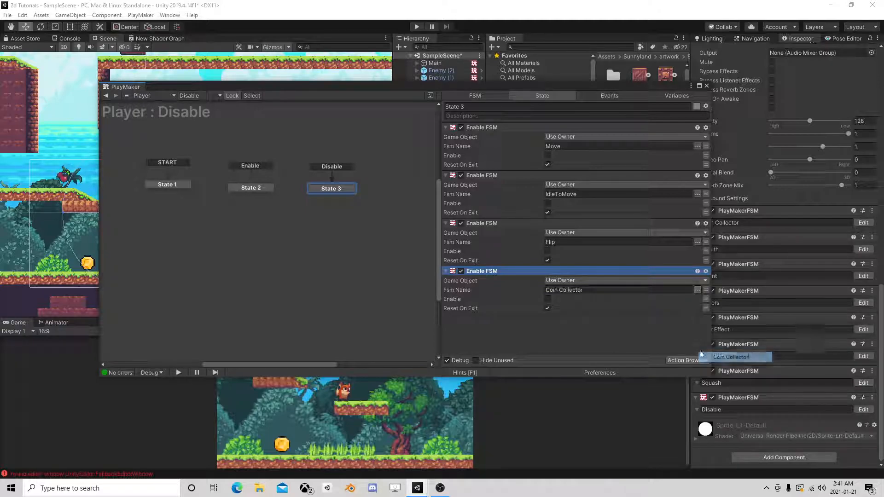
Step: Paste another two Enable FSM actions into the Disable event's state and set their FSM names to Health and Sprint
right_click(554, 339)
left_click(588, 420)
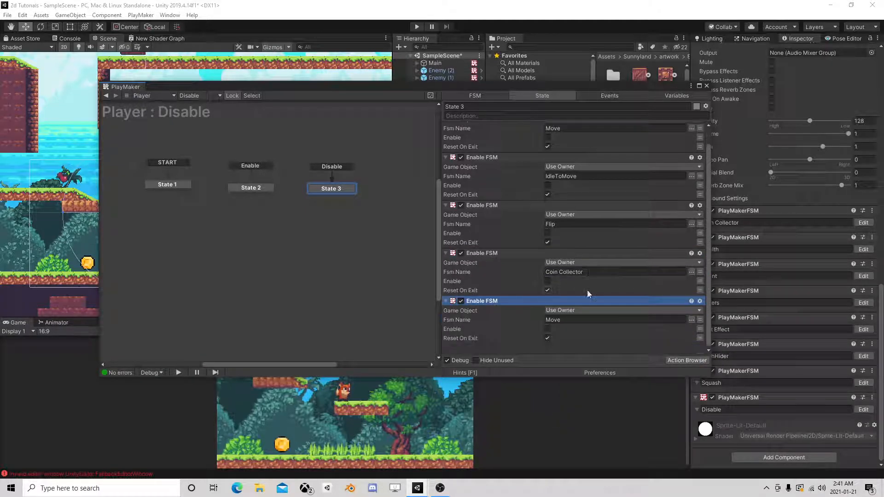
left_click(692, 320)
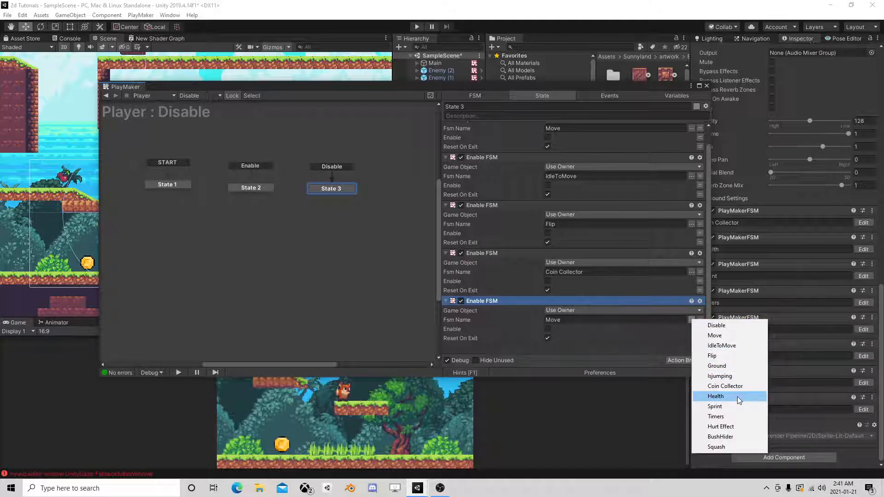
left_click(738, 397)
right_click(578, 351)
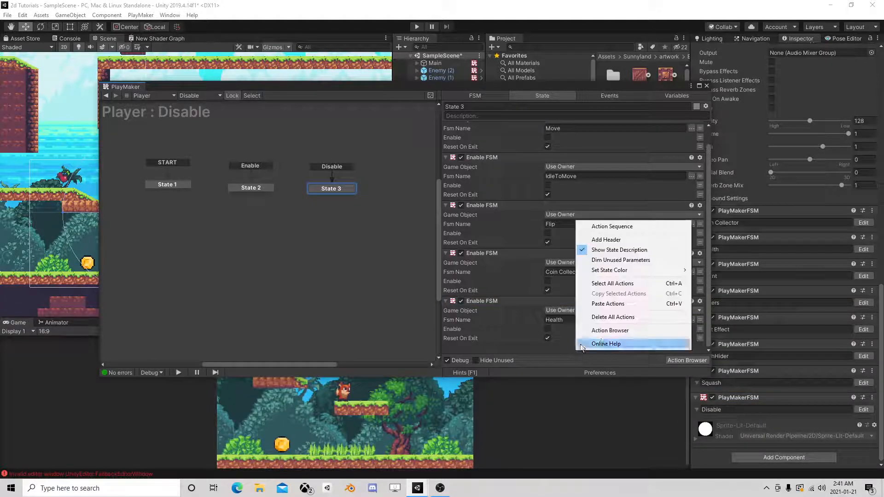
left_click(608, 304)
left_click(692, 320)
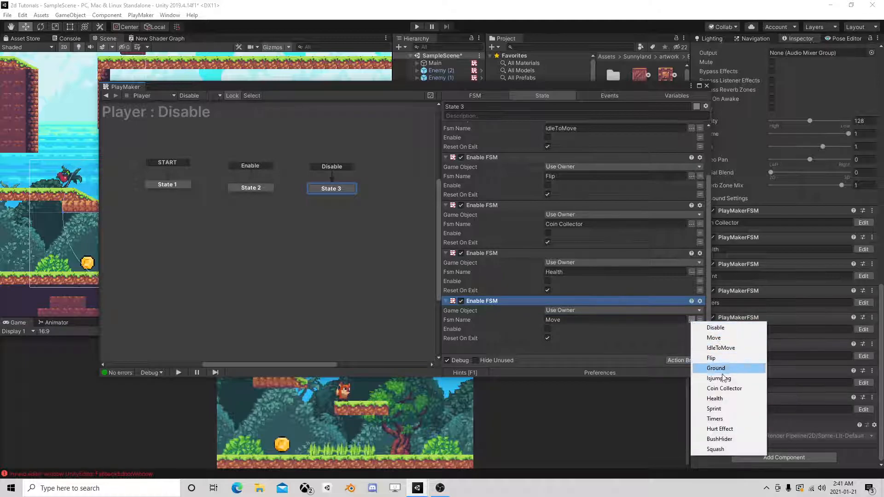
left_click(729, 408)
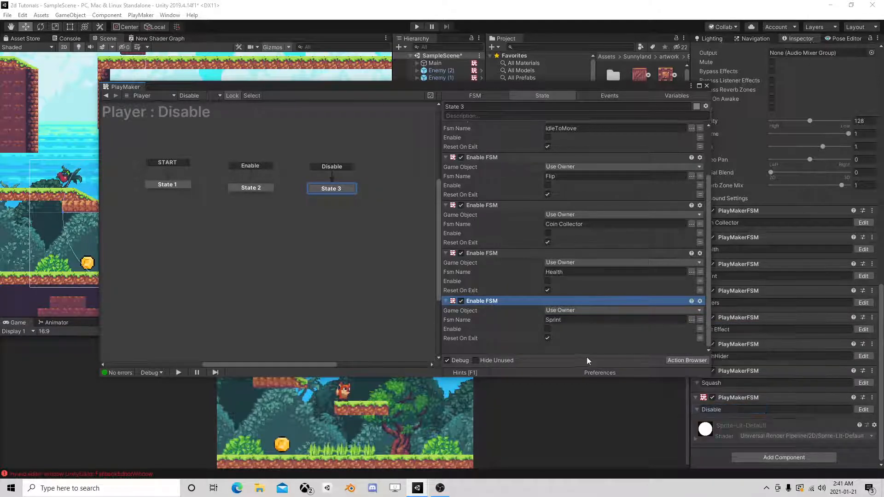
Step: Paste two final Enable FSM actions into the Disable event's state, with FSM names Hurt Effect and BushHider
right_click(617, 349)
left_click(621, 303)
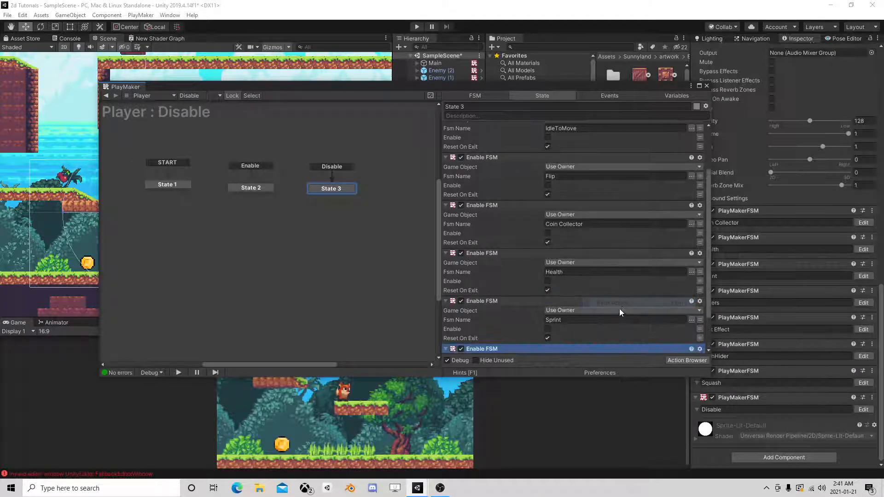
left_click(691, 320)
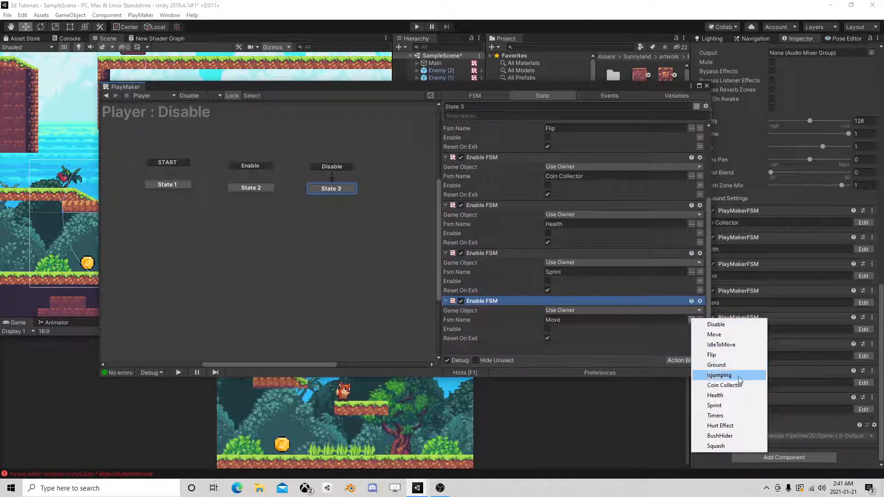
left_click(743, 426)
right_click(593, 356)
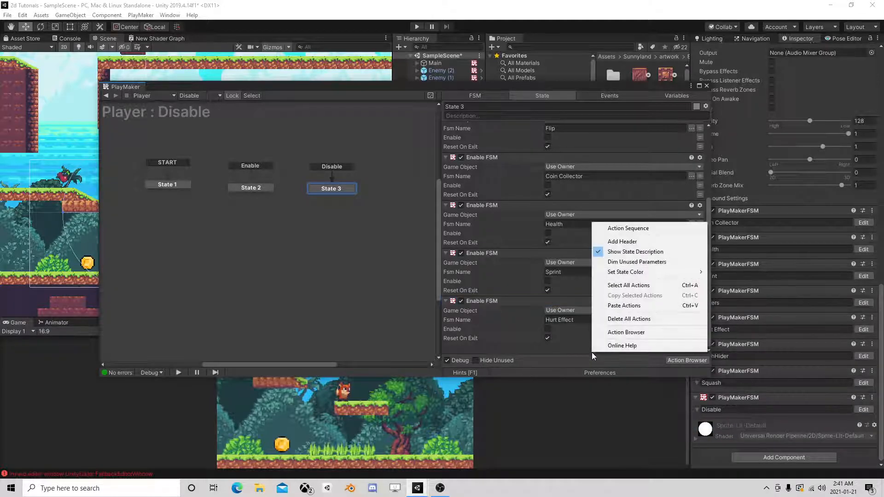
left_click(619, 305)
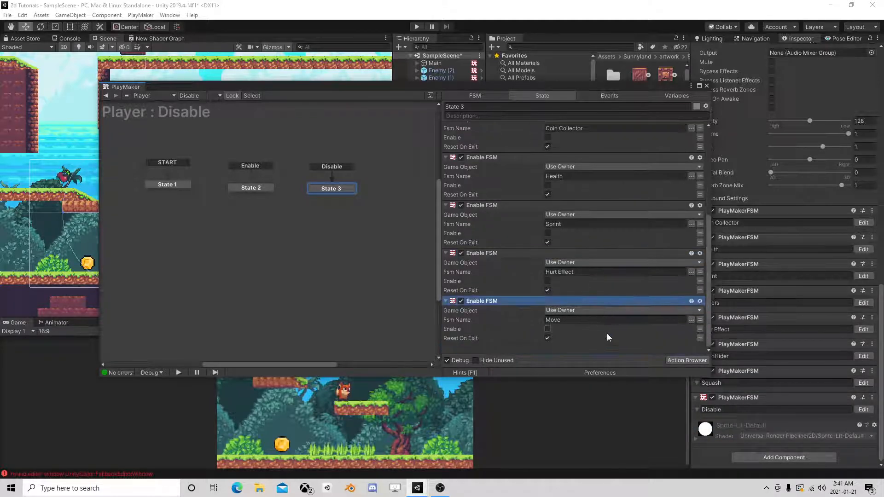
left_click(691, 320)
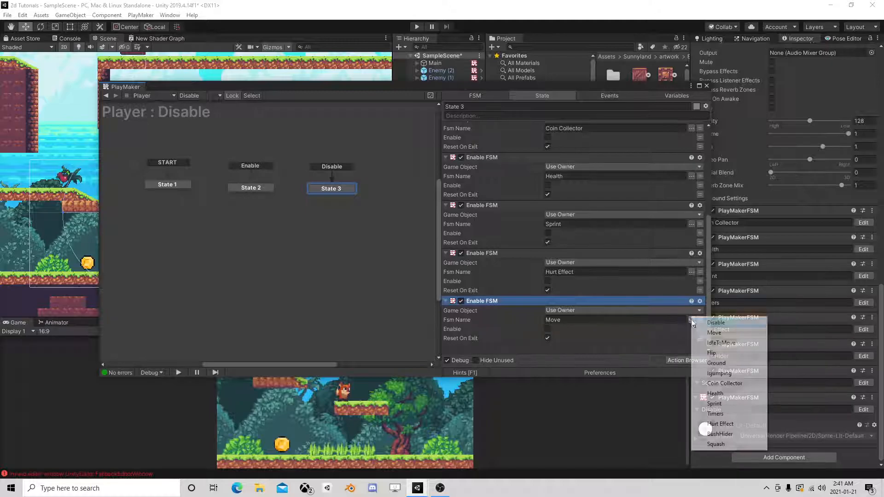
left_click(731, 435)
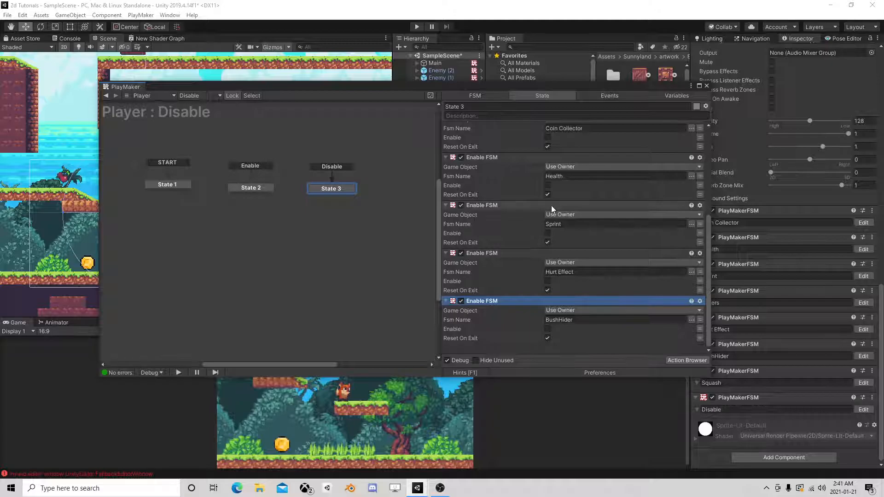
Step: Review the Player's Disable FSM, checking the Enable FSM actions in the Disable event's state
scroll(555, 209, "up", 5)
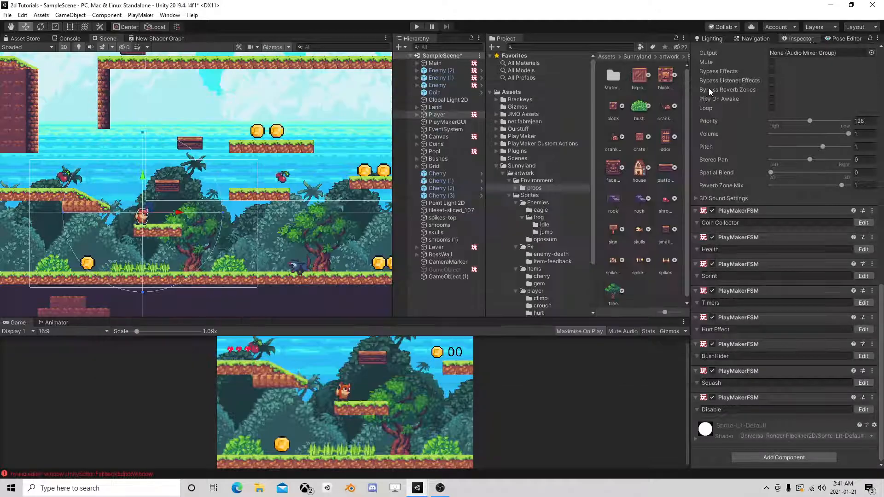
left_click(707, 86)
left_click(863, 409)
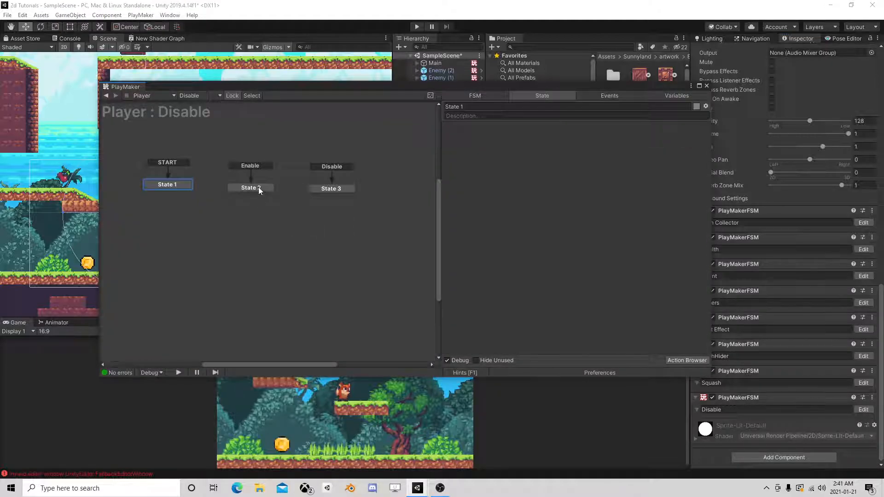
left_click(708, 86)
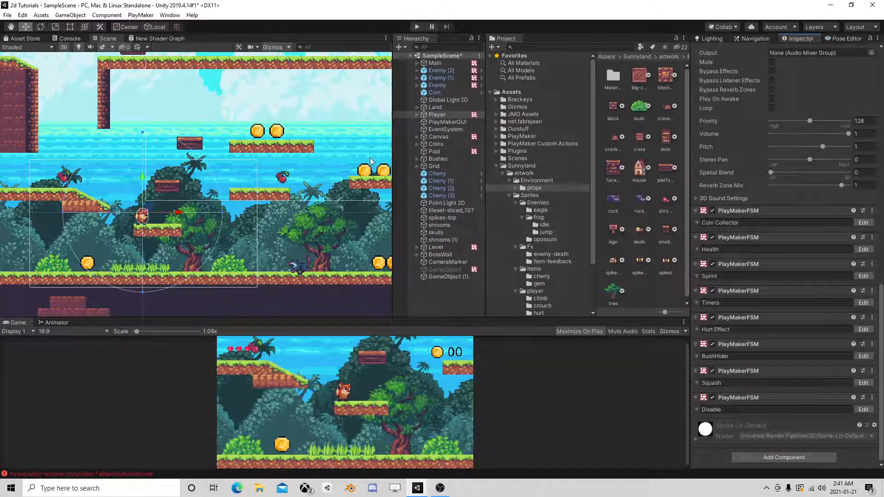
scroll(339, 201, "down", 4)
middle_click_drag(258, 151, 274, 168)
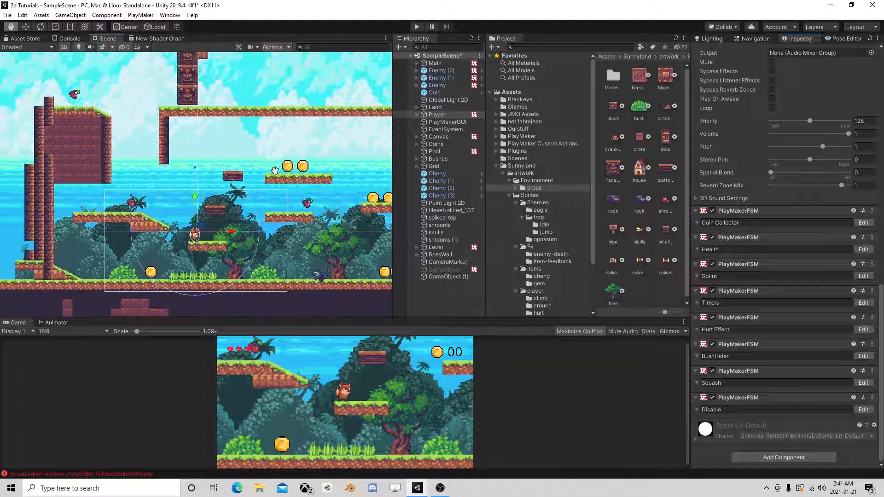
scroll(274, 168, "up", 2)
left_click(863, 409)
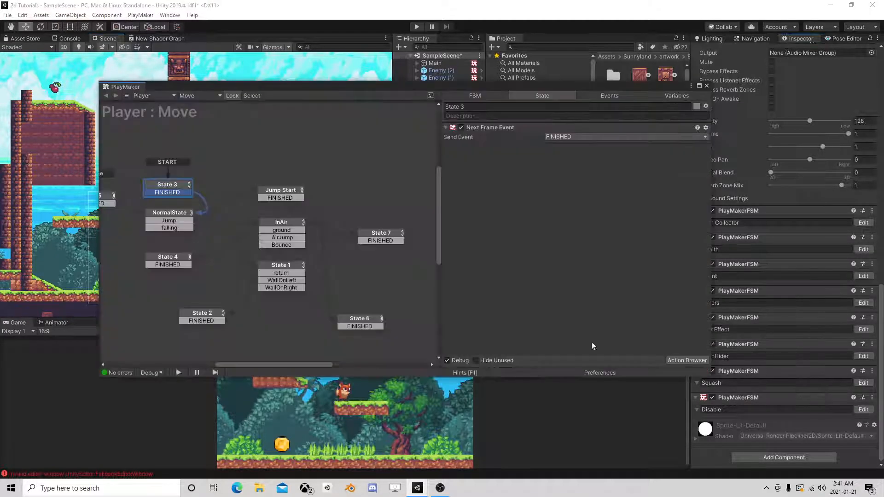
left_click(313, 189)
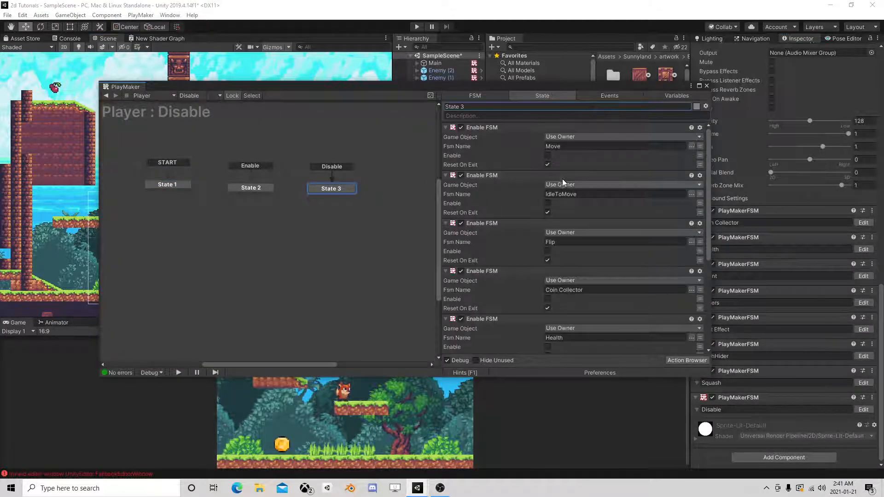
left_click(706, 85)
Step: Look across the level in the scene from the player to the area beyond the house
middle_click_drag(292, 171, 158, 151)
middle_click_drag(262, 188, 126, 161)
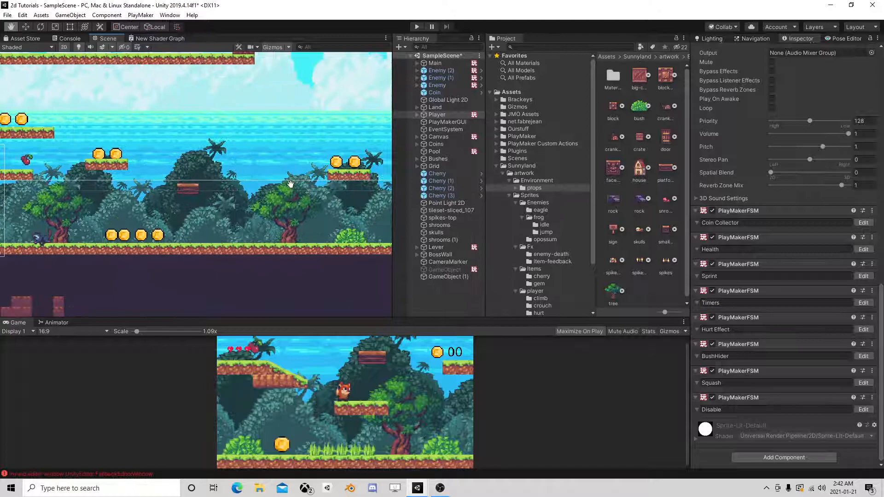
middle_click_drag(291, 183, 158, 171)
middle_click_drag(350, 218, 158, 217)
middle_click_drag(316, 199, 111, 187)
scroll(111, 187, "down", 2)
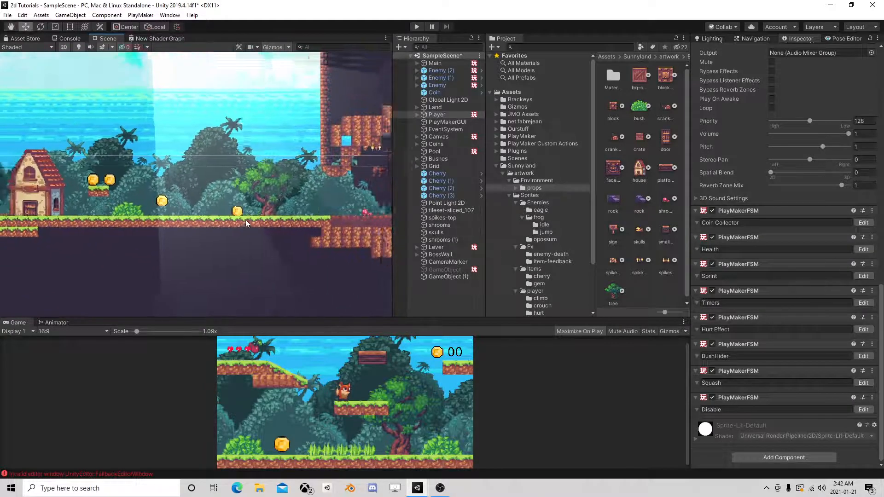
Step: Examine the Main object's sound FSM and the first two ActionScene states of its camera-follow FSM
left_click(444, 64)
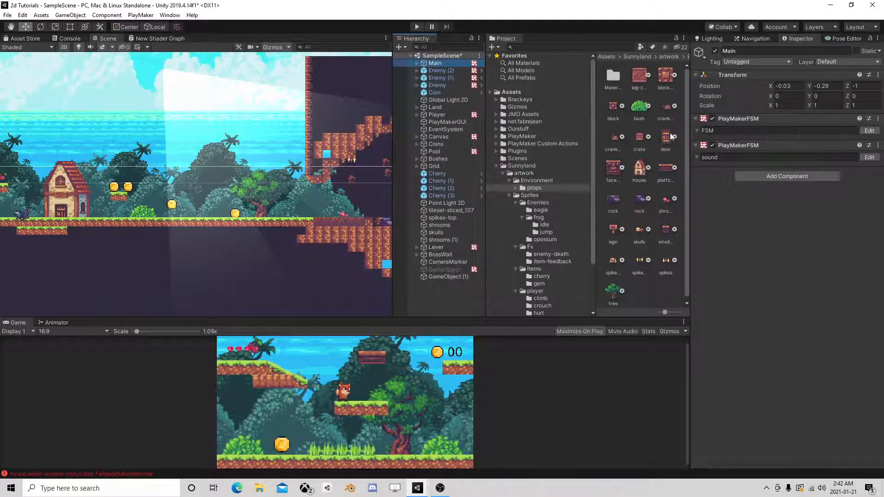
left_click(869, 157)
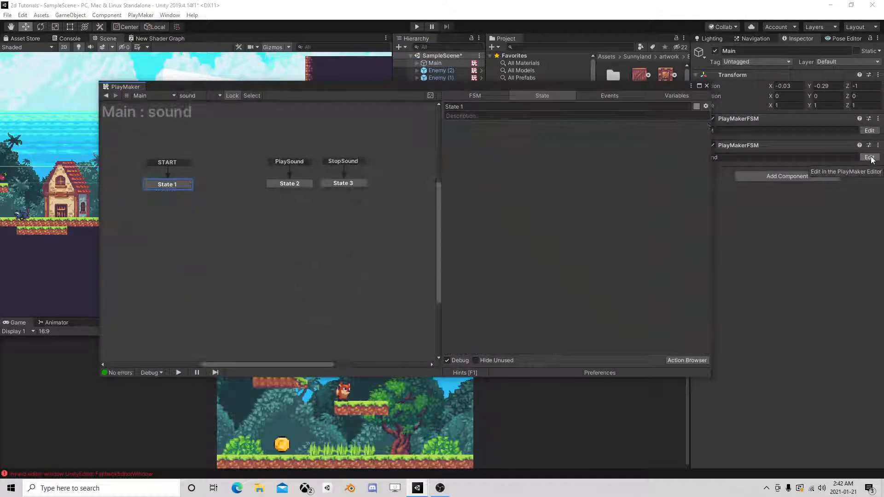
left_click(869, 130)
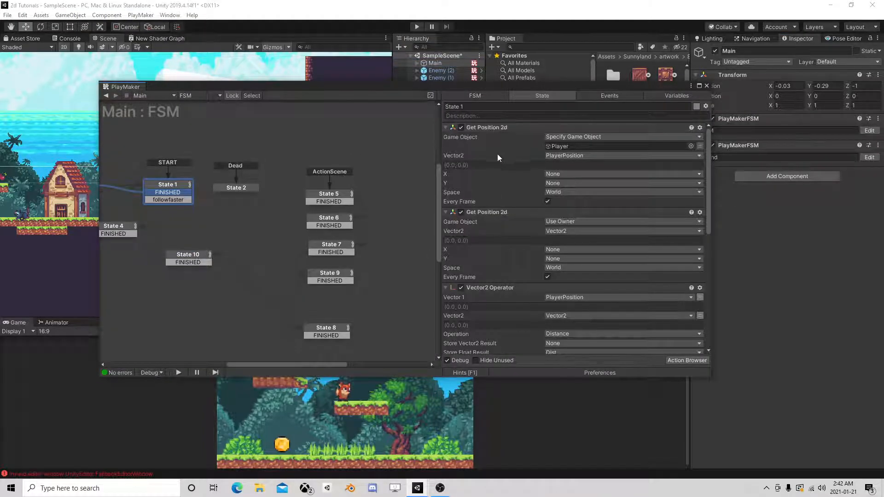
left_click(324, 196)
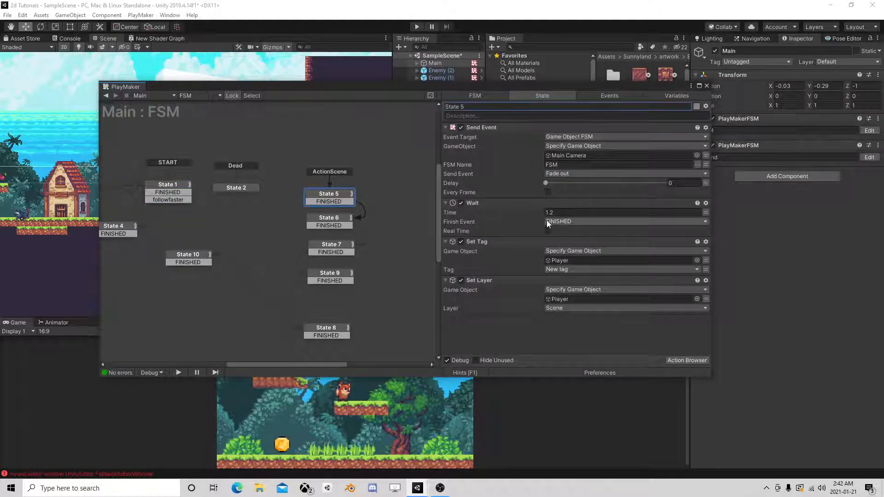
left_click_drag(505, 90, 482, 47)
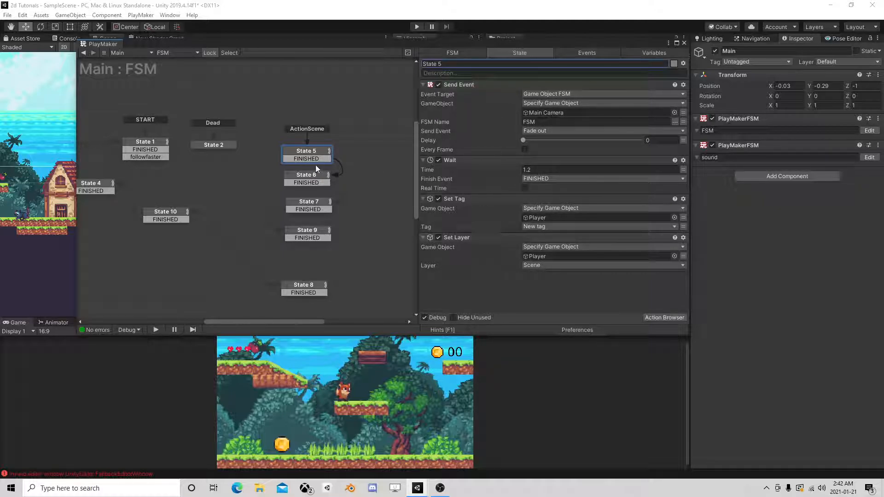
left_click(306, 180)
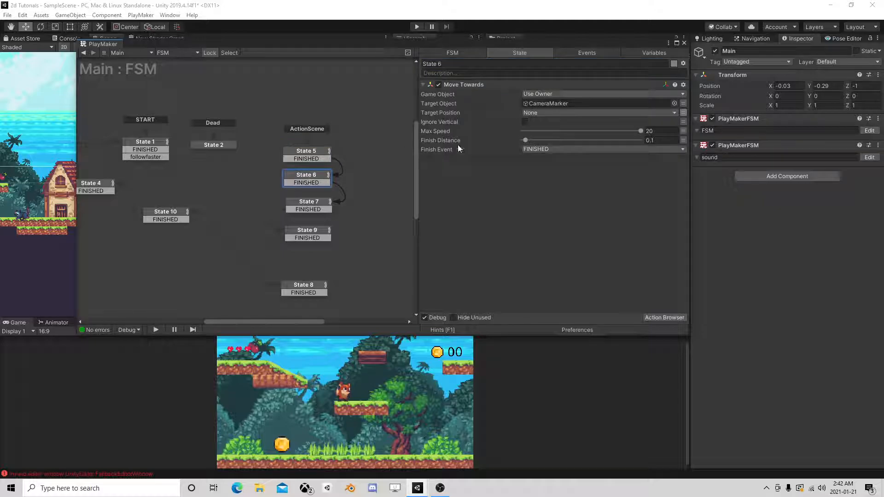
Step: Add a Send Event action to State 5 of Main's FSM with its event target set to Game Object FSM
left_click(309, 151)
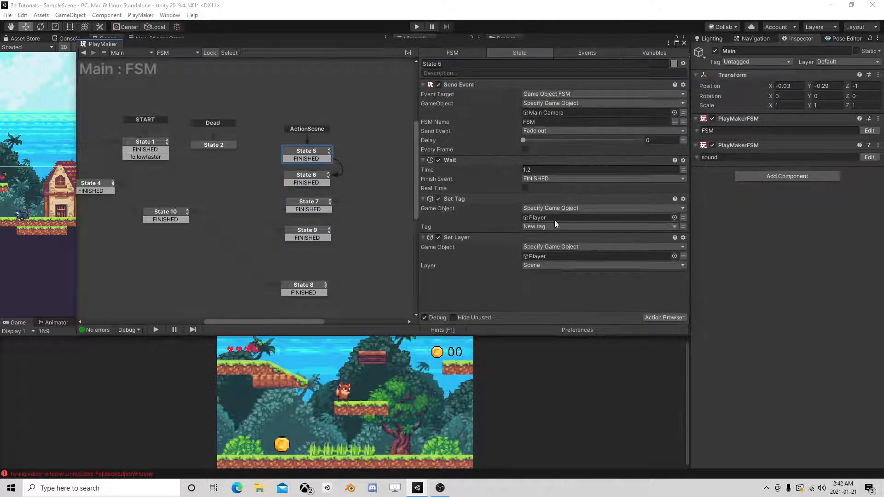
left_click(664, 317)
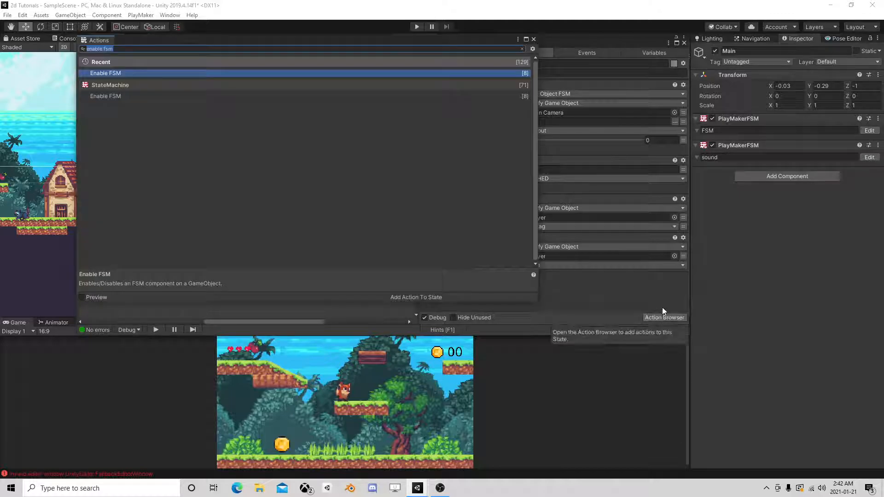
type("send e")
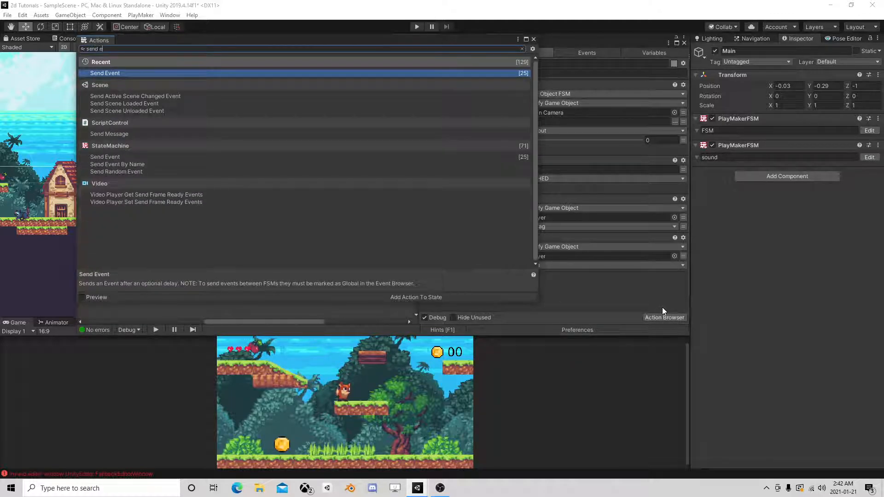
type("ve")
double_click(209, 73)
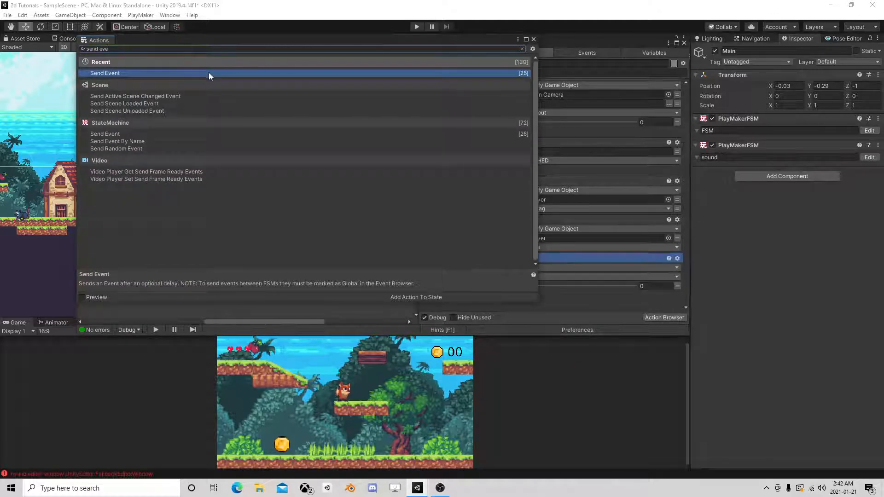
left_click(533, 38)
left_click(543, 268)
left_click(559, 298)
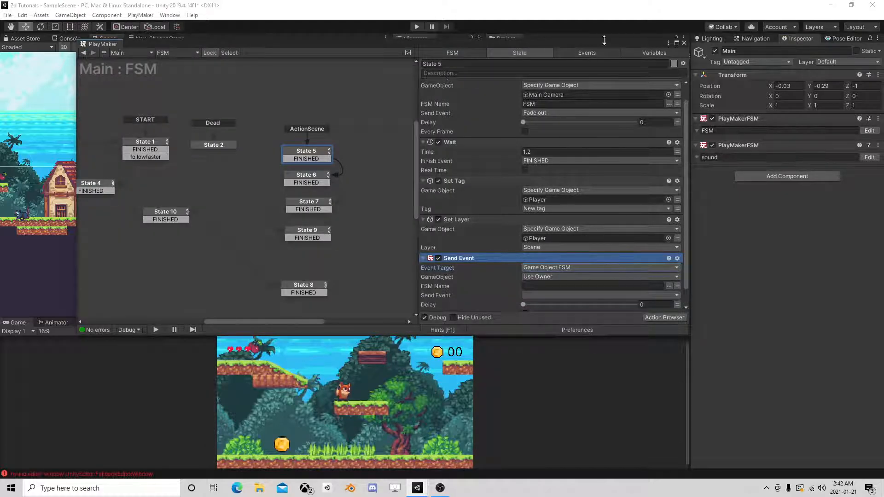
Step: Target the new Send Event action at the specified game object Player, with FSM name Disable
left_click_drag(604, 44, 268, 46)
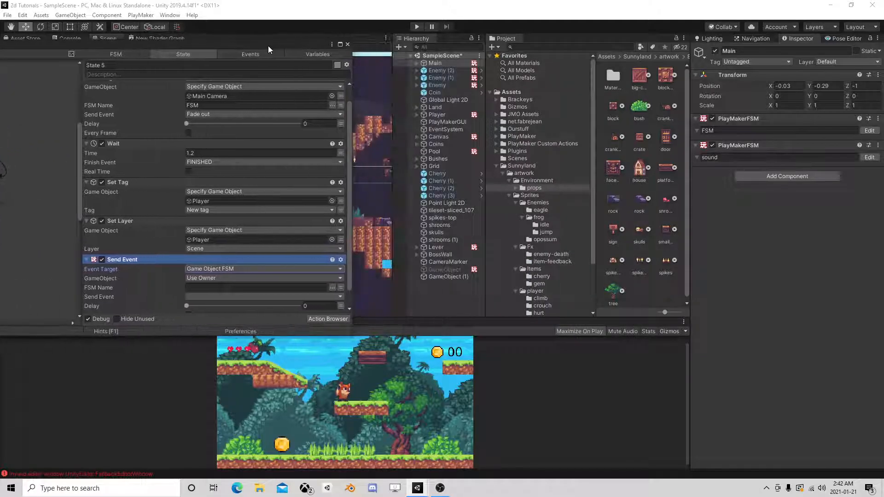
left_click(211, 278)
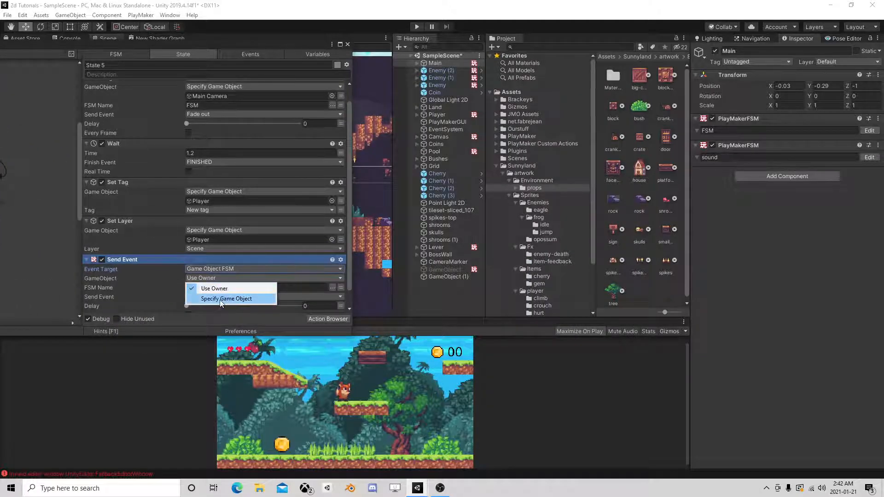
left_click(213, 298)
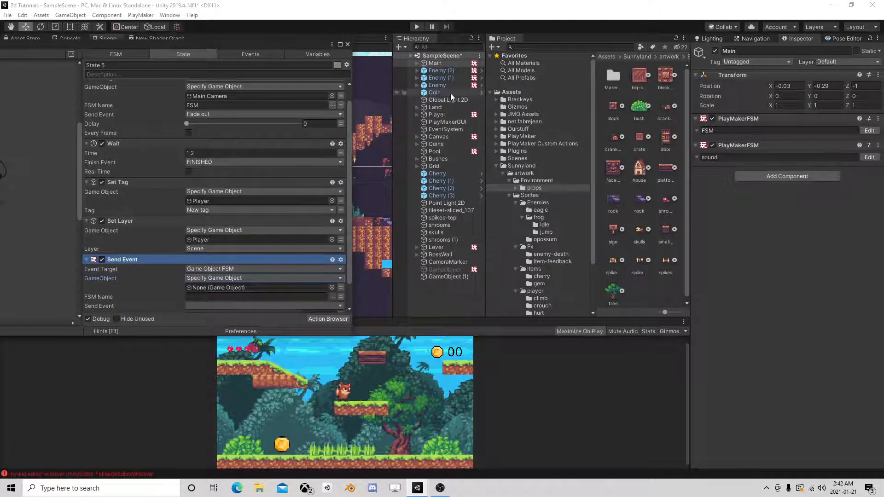
left_click_drag(440, 114, 249, 287)
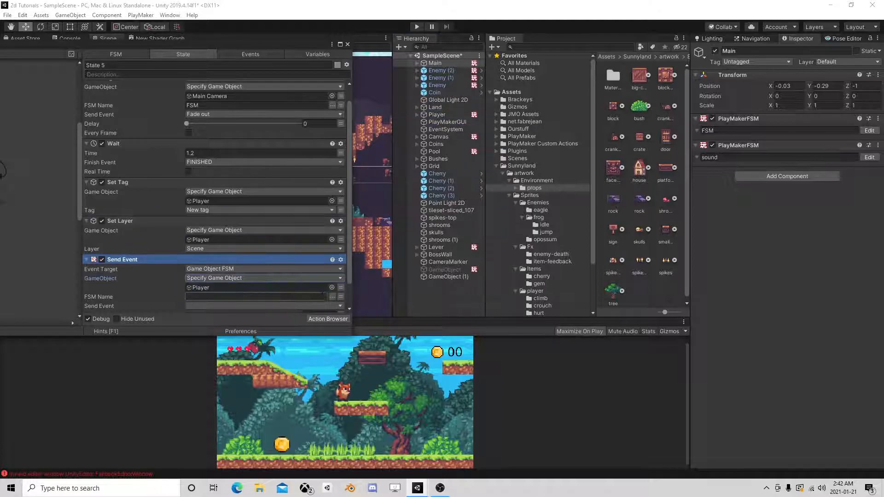
left_click(332, 296)
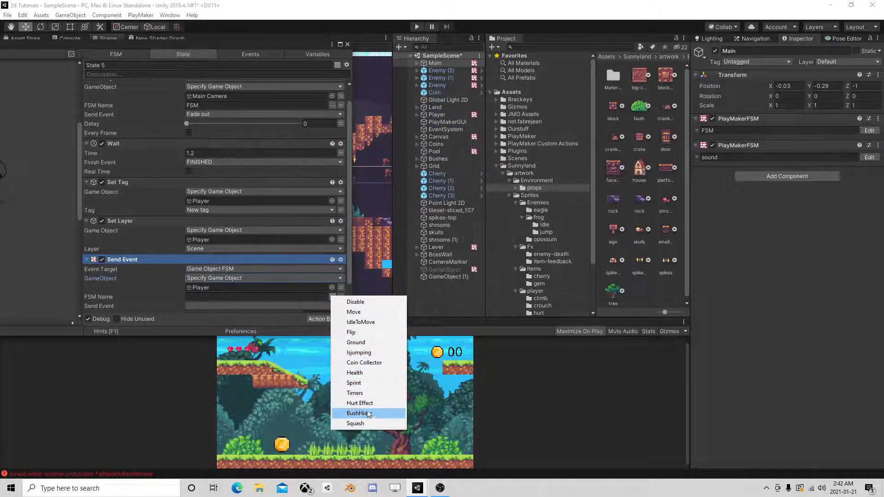
left_click(357, 302)
left_click(332, 297)
left_click(362, 305)
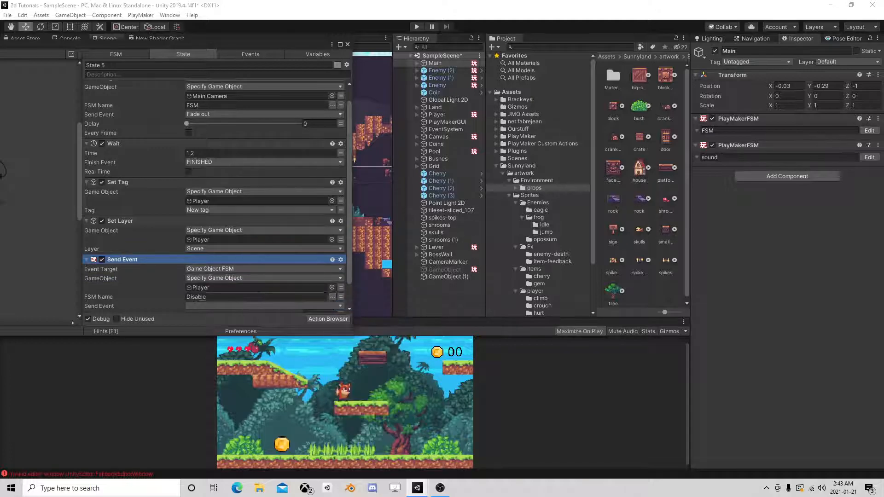
left_click(291, 306)
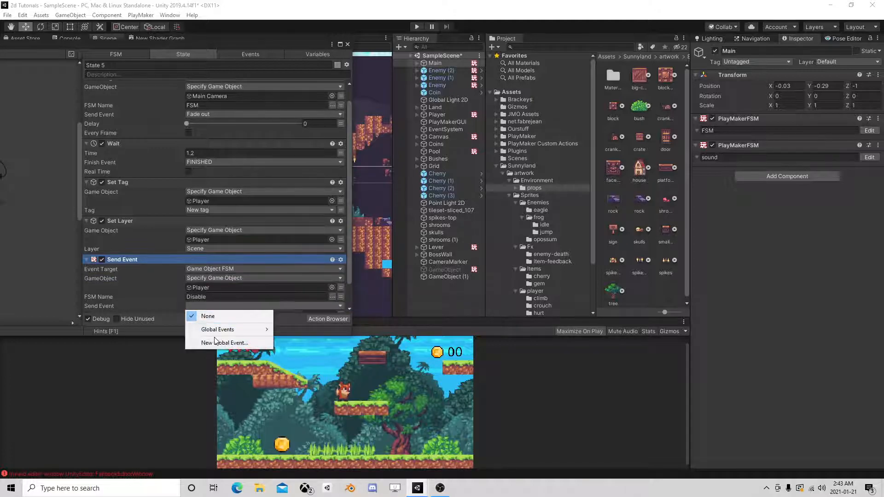
mouse_move(231, 329)
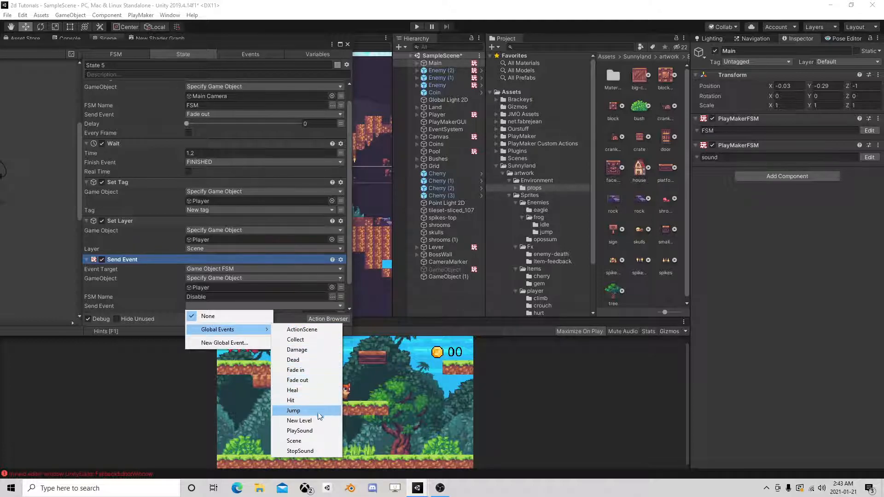
left_click(156, 292)
Step: Make the Disable and Enable events global in the Player's Disable FSM
left_click(448, 114)
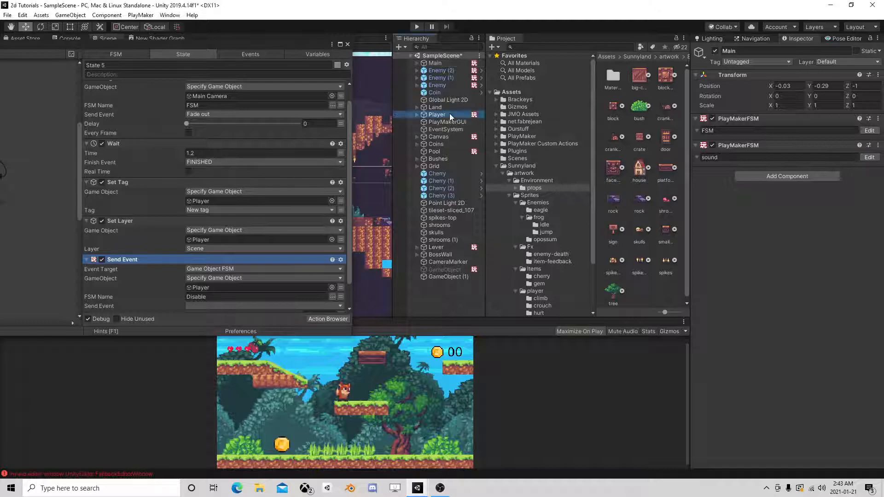
scroll(811, 351, "down", 10)
left_click(863, 409)
left_click(249, 54)
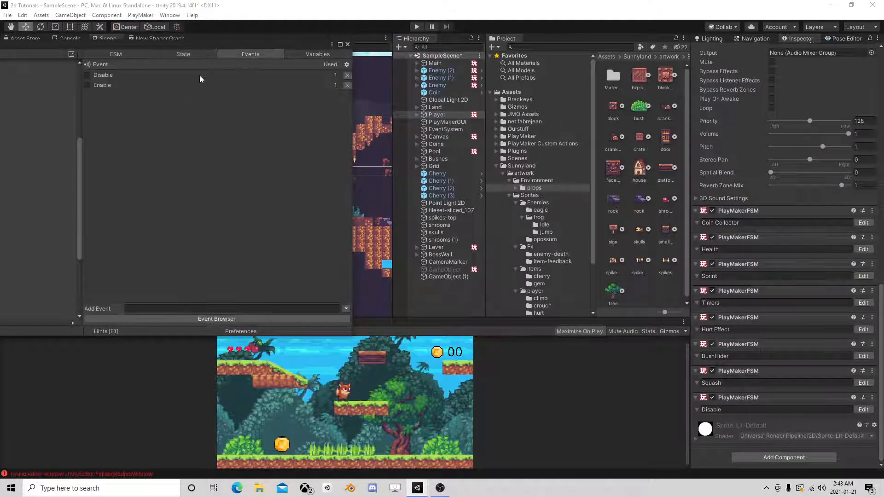
left_click(87, 74)
left_click(87, 85)
left_click(348, 44)
Step: Set State 5's new Send Event action in Main's FSM to send Disable, and copy that action
left_click(436, 63)
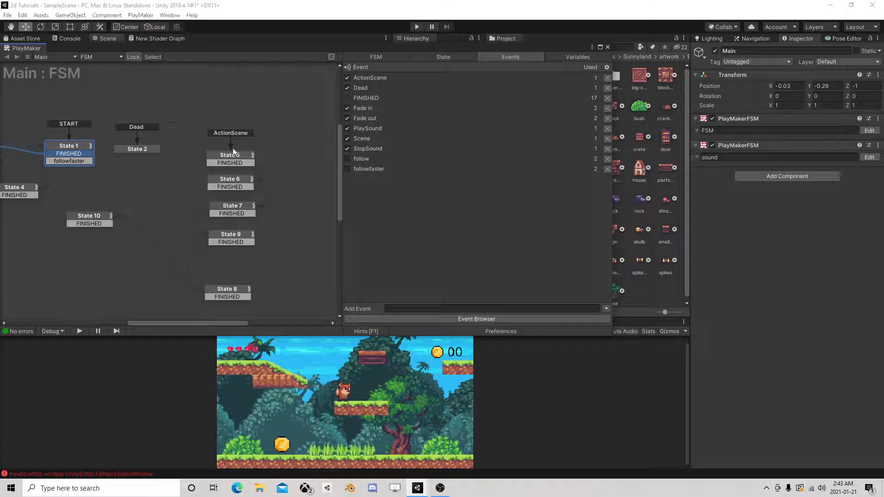
left_click(235, 150)
scroll(438, 250, "down", 3)
left_click(480, 277)
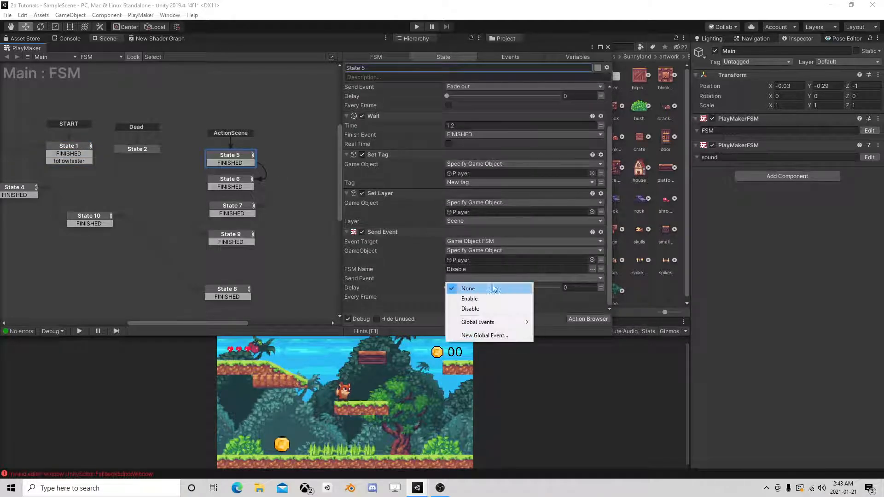
left_click(470, 308)
right_click(378, 233)
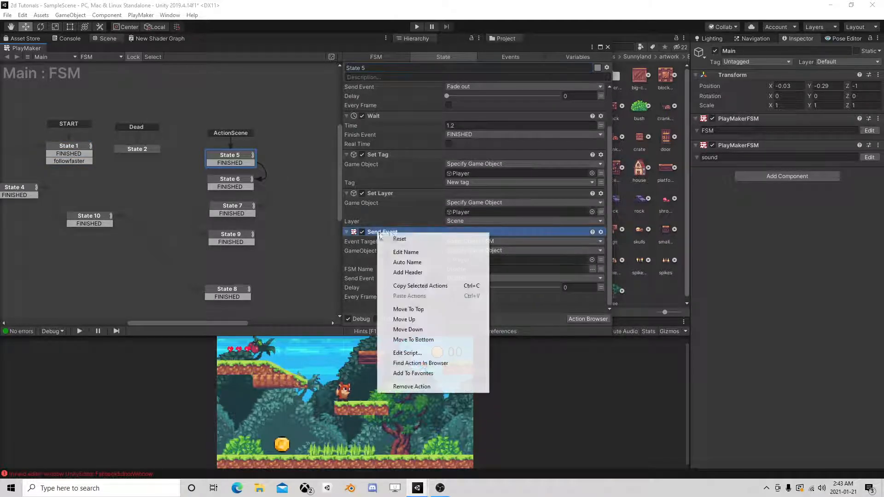
left_click(420, 285)
Step: Check the actions of State 10 and State 4 in Main's FSM, and shift State 4 farther from State 10
left_click(92, 216)
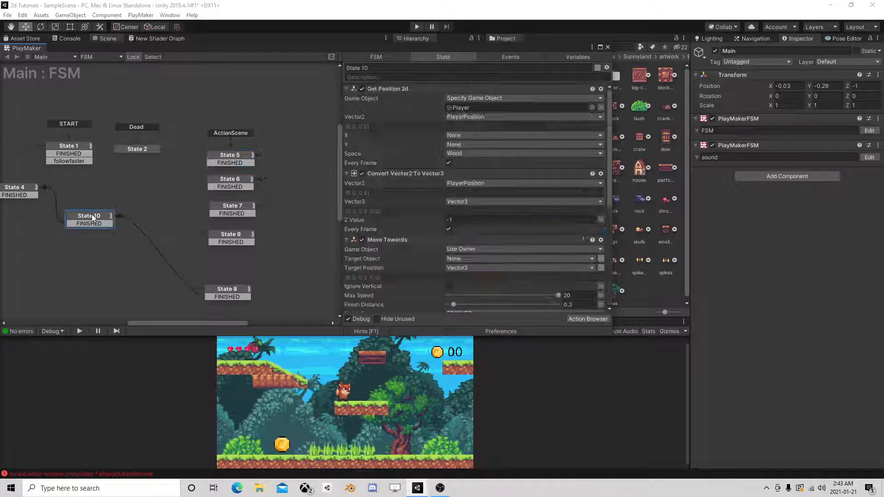
middle_click_drag(130, 235, 272, 204)
left_click(162, 158)
scroll(399, 153, "down", 1)
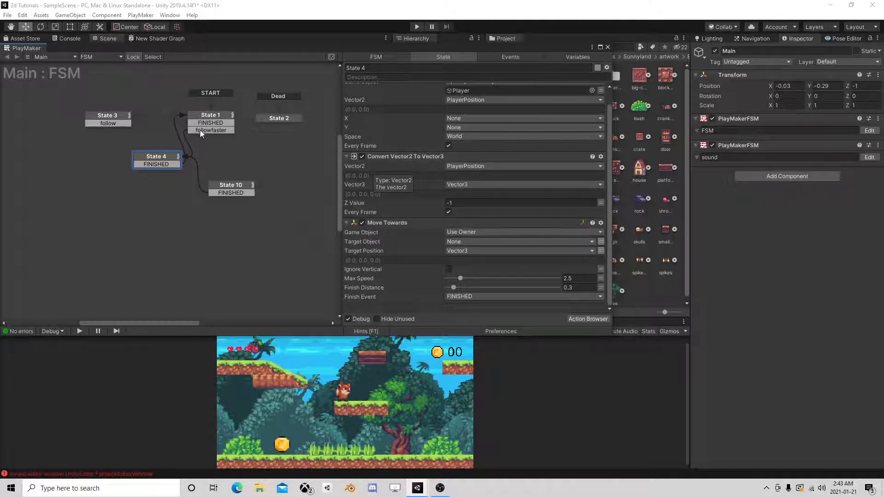
scroll(399, 164, "up", 1)
left_click_drag(165, 158, 144, 160)
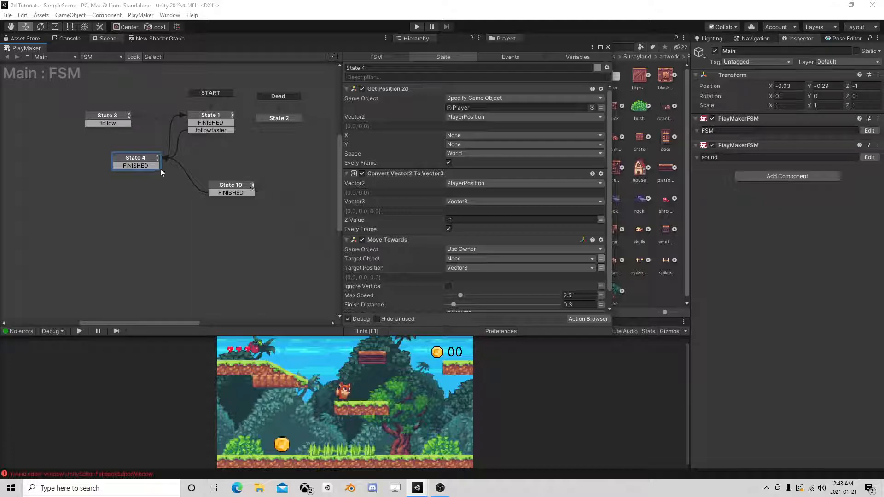
Step: Paste the Send Event action into State 10 between Set Layer and Wait, and set its event to Enable
left_click(226, 183)
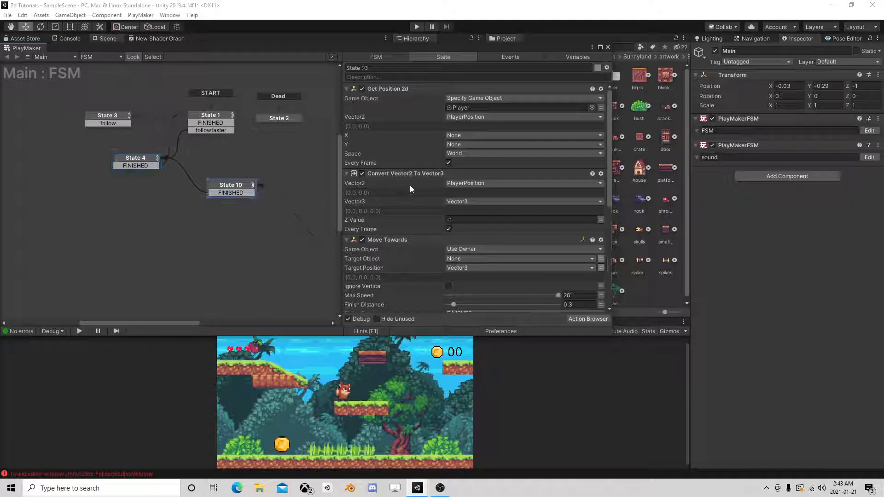
scroll(427, 200, "down", 6)
scroll(430, 206, "down", 1)
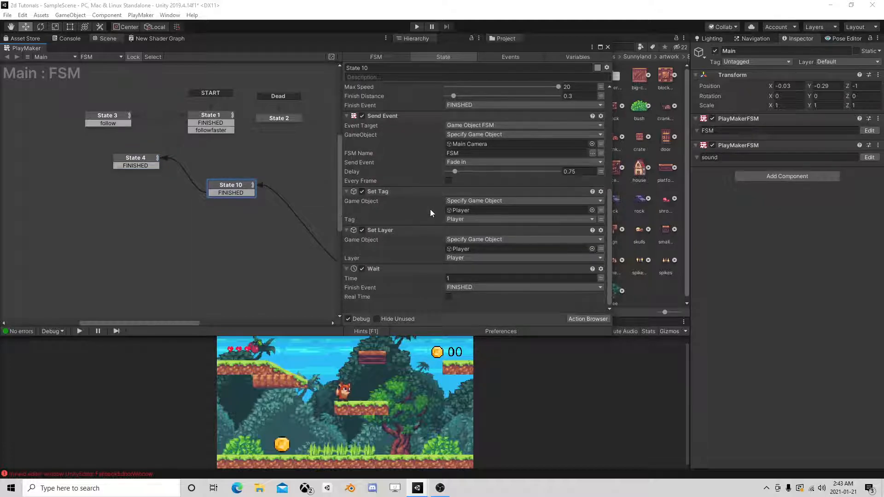
right_click(414, 312)
left_click(443, 391)
left_click_drag(387, 307, 402, 275)
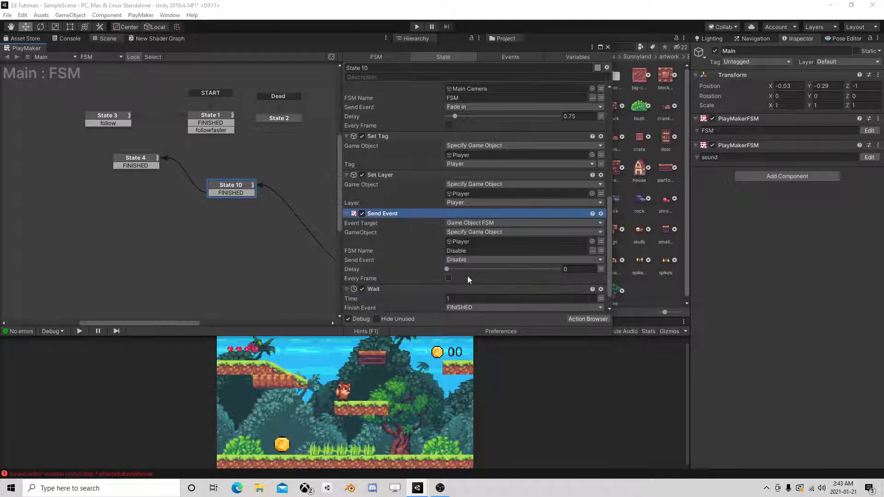
left_click(548, 259)
left_click(497, 281)
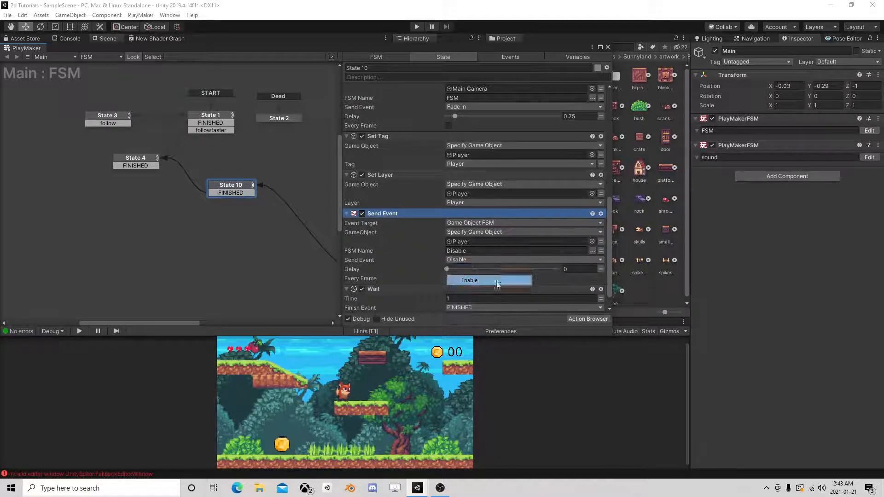
left_click(607, 47)
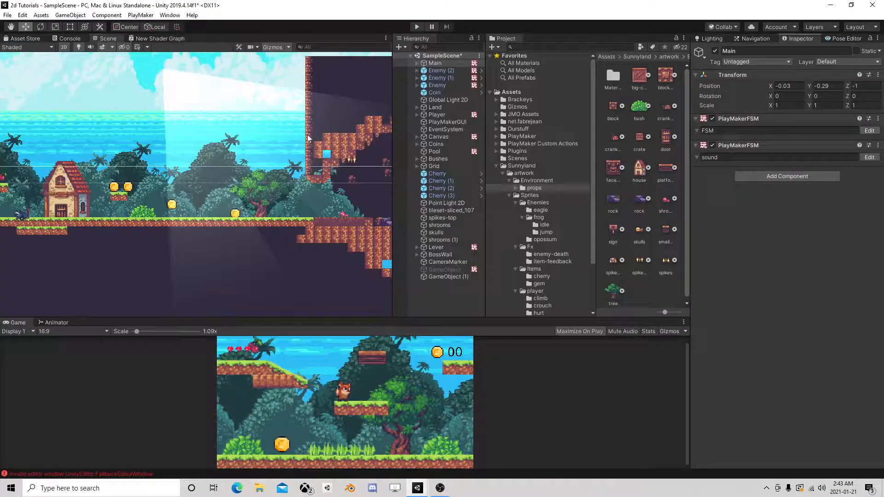
Step: Add a PlayMaker FSM to GameObject (1) near the boss wall and open it for editing
middle_click_drag(308, 139, 407, 187)
mouse_move(81, 119)
middle_mouse_down()
mouse_move(247, 166)
mouse_move(379, 138)
middle_mouse_up()
middle_click_drag(23, 123, 256, 179)
scroll(251, 203, "up", 5)
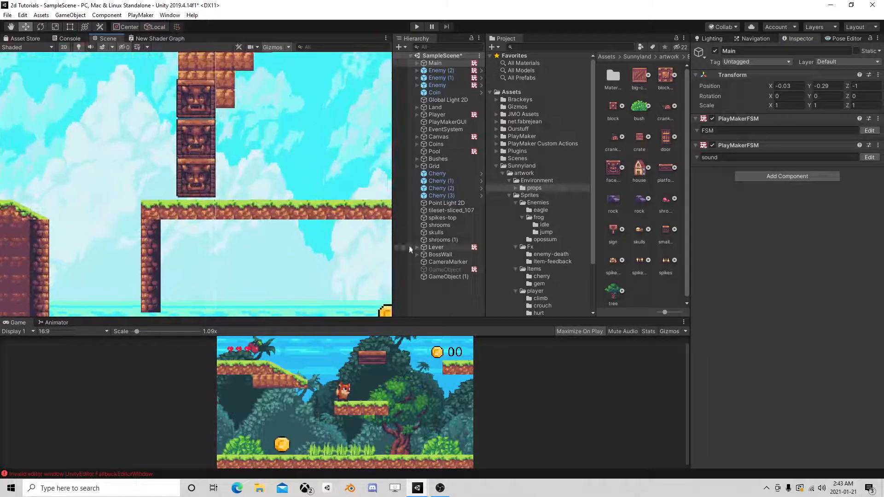
left_click(445, 276)
left_click(786, 233)
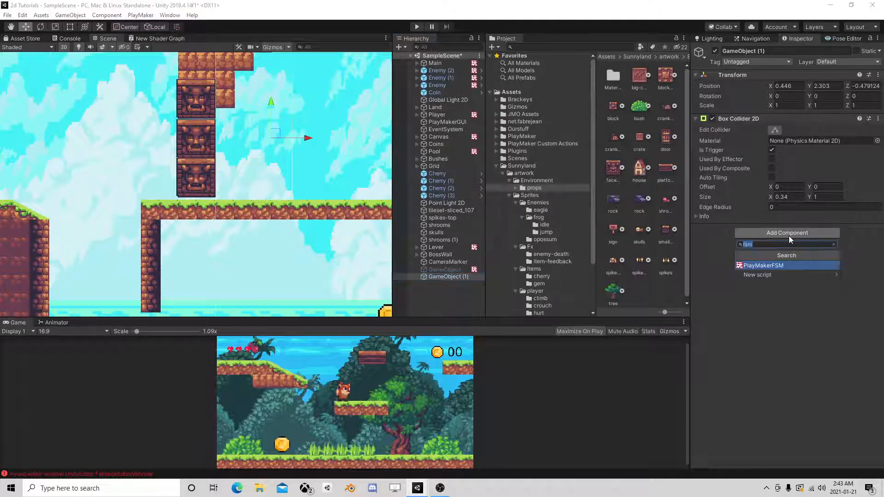
left_click(774, 266)
left_click(869, 241)
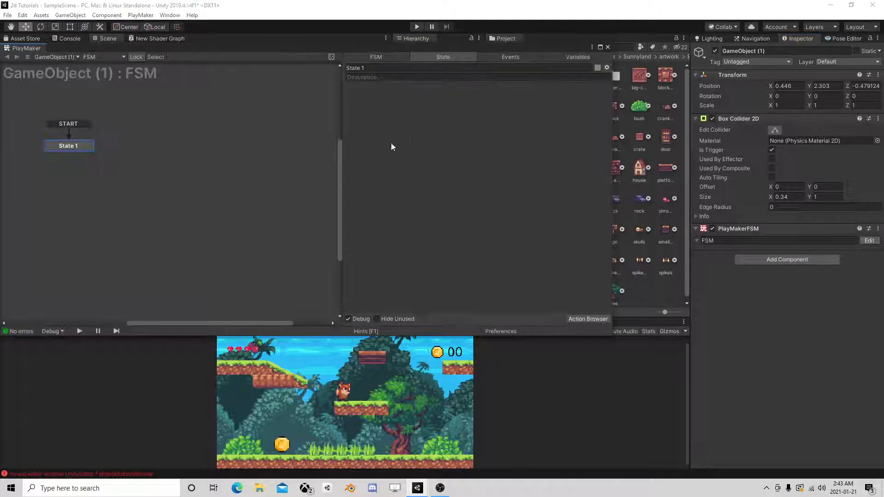
Step: Add a Trigger2D Event action to State 1 with the collide tag Player
left_click(581, 319)
type("trigger")
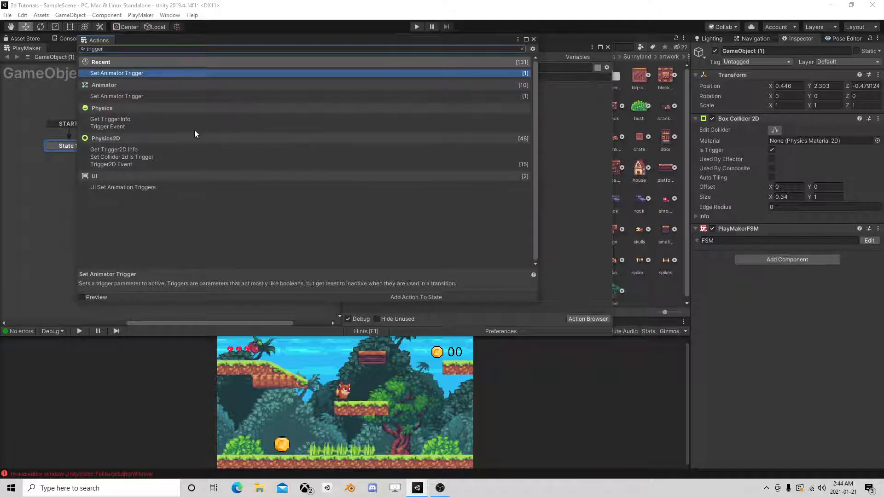
double_click(120, 165)
left_click(534, 41)
left_click(475, 117)
left_click(510, 184)
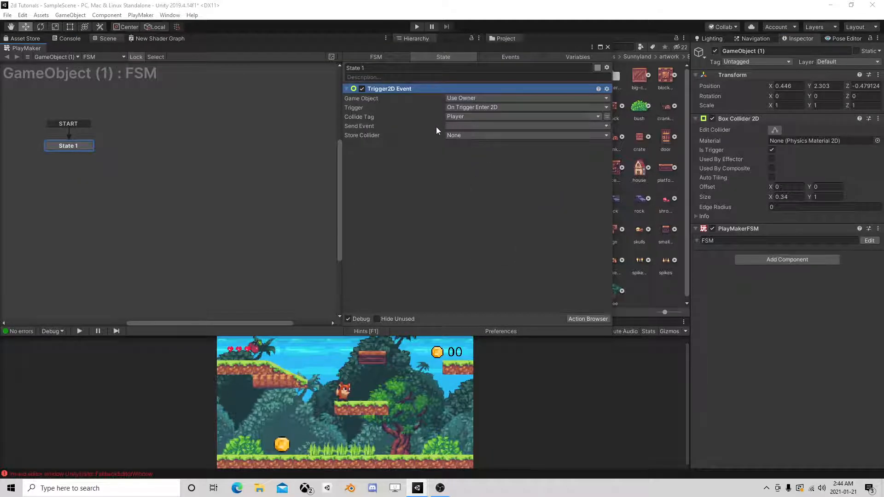
Step: Create a new event named "player here" as the event sent by the Trigger2D Event action
left_click(474, 126)
left_click(492, 181)
type("player")
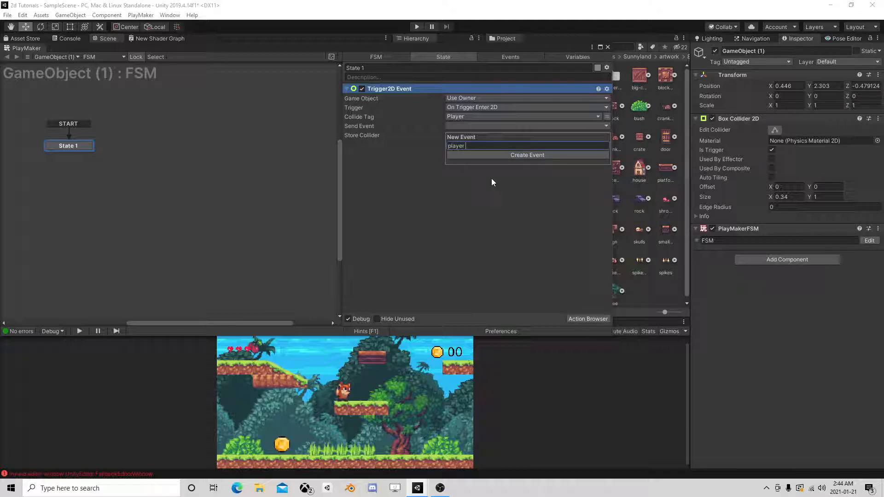
type(" here")
key("Return")
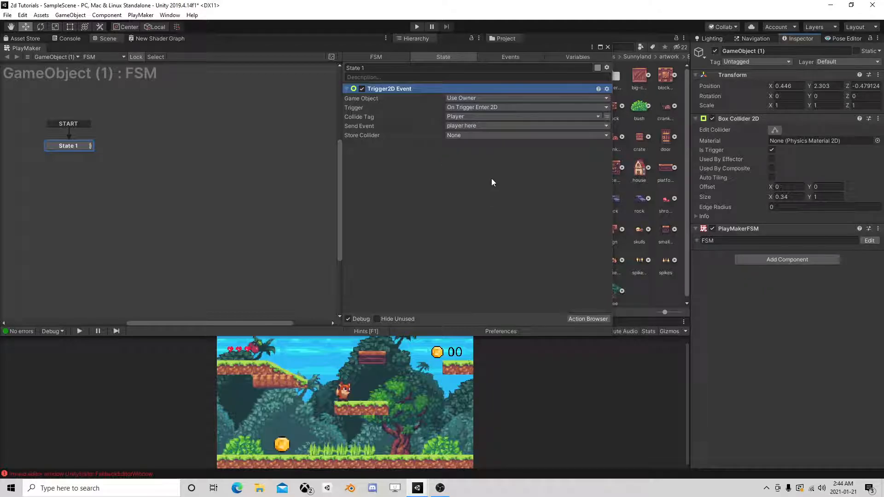
Step: Add a "player here" transition to State 1 and create a second state beside it
right_click(71, 145)
mouse_move(106, 149)
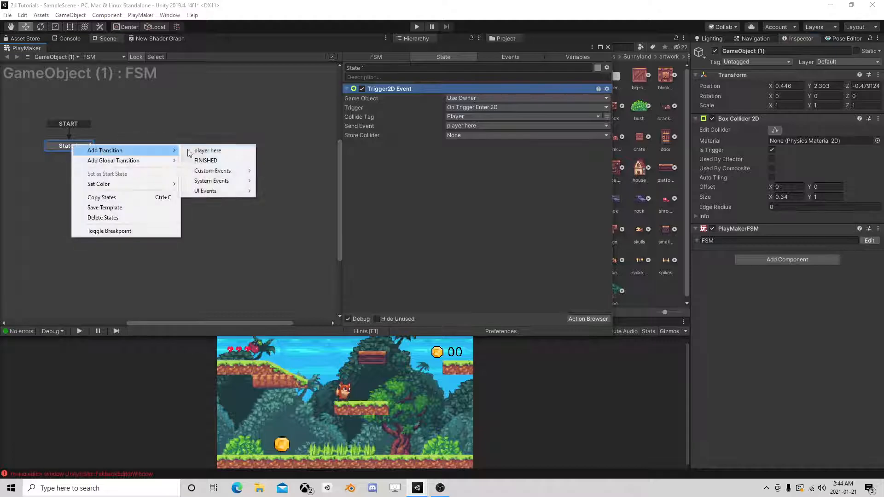
left_click(219, 150)
right_click(127, 150)
left_click(142, 154)
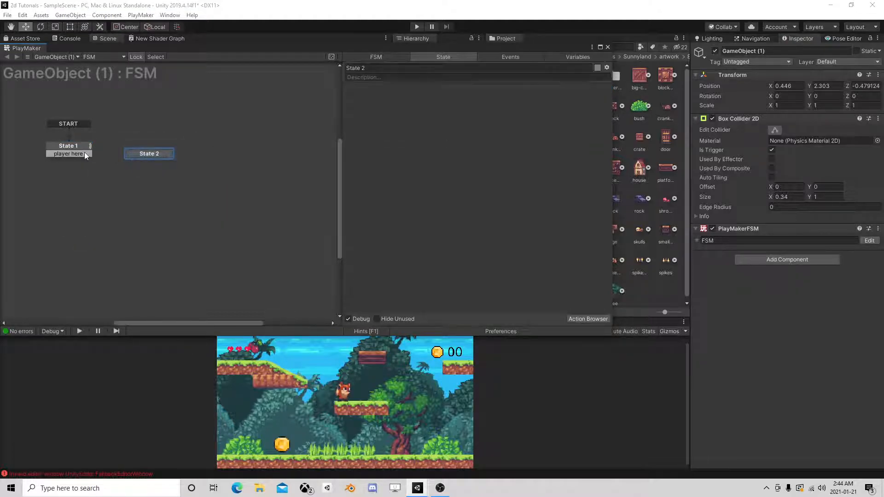
Step: Link State 1's "player here" transition to State 2 and store the trigger's collider in a new variable named Player
left_click_drag(88, 153, 157, 152)
left_click(456, 135)
left_click(485, 155)
type("Player")
key("Return")
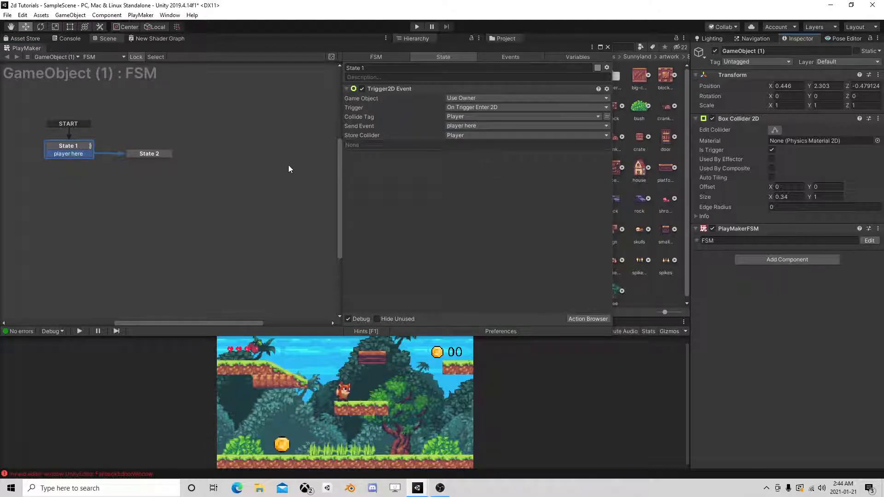
Step: Add a Send Event action to State 2 that targets a Game Object FSM on a specified game object
left_click(145, 157)
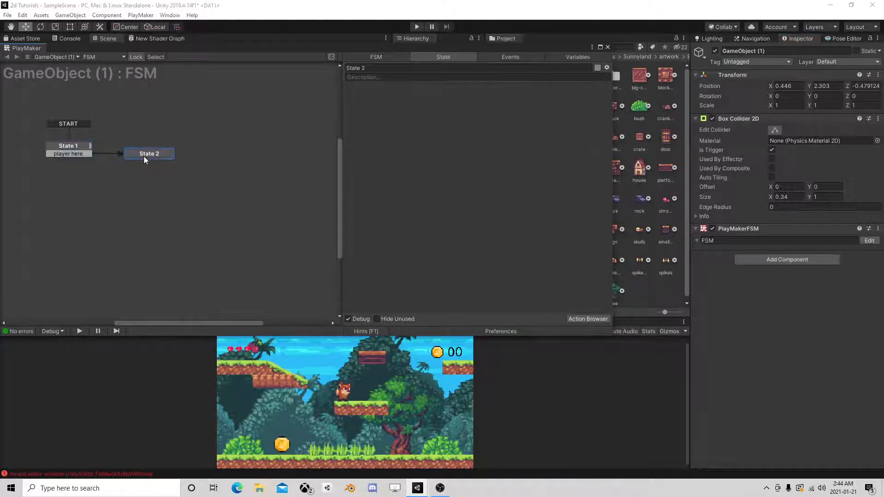
left_click(588, 319)
type("send")
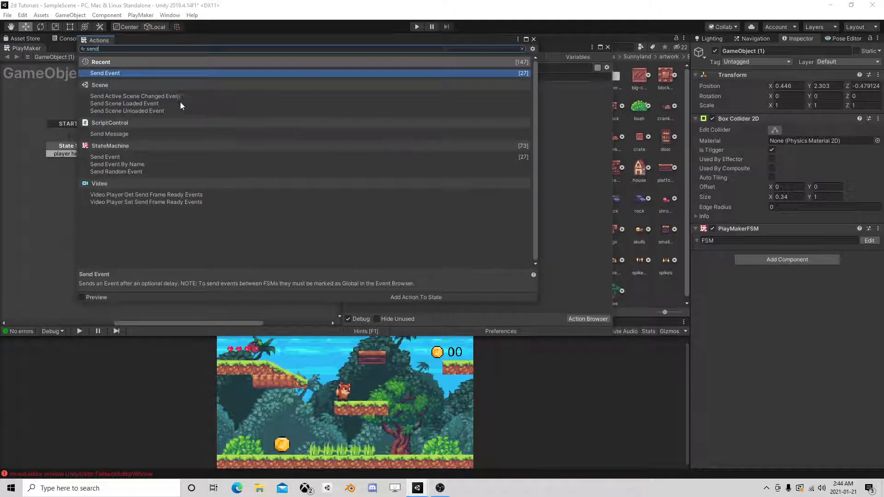
double_click(126, 73)
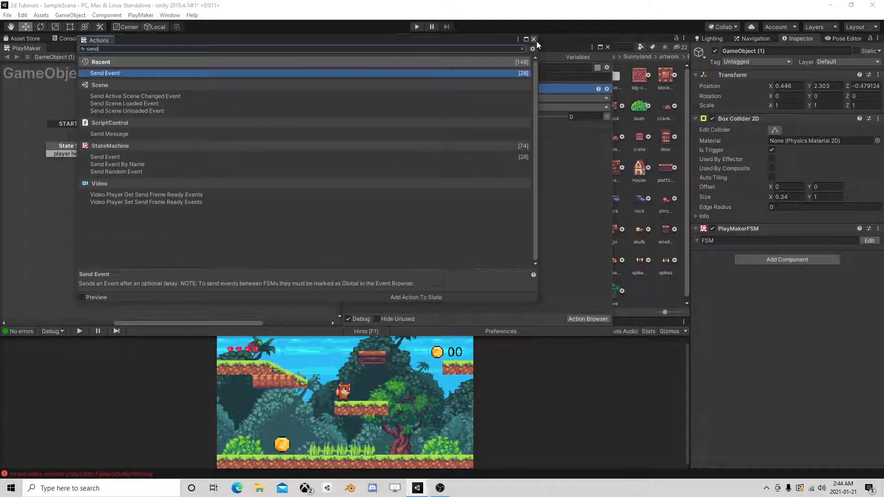
left_click(533, 40)
left_click(479, 98)
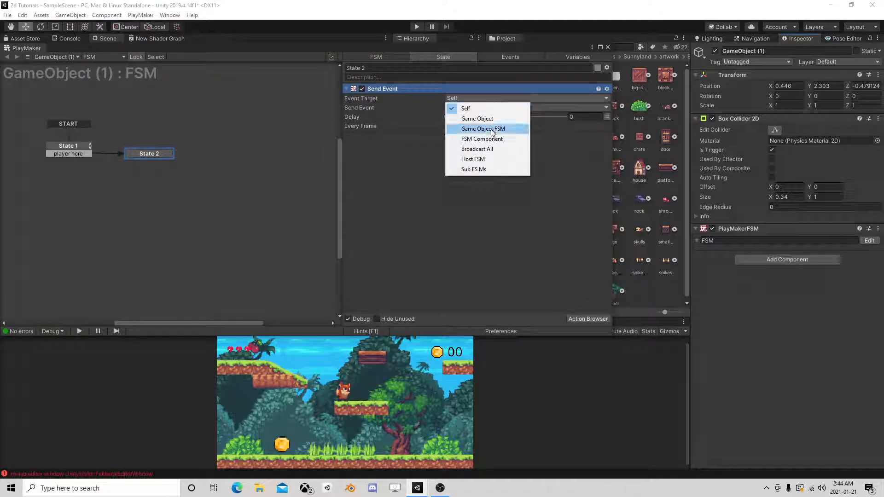
left_click(487, 129)
left_click(557, 107)
left_click(509, 126)
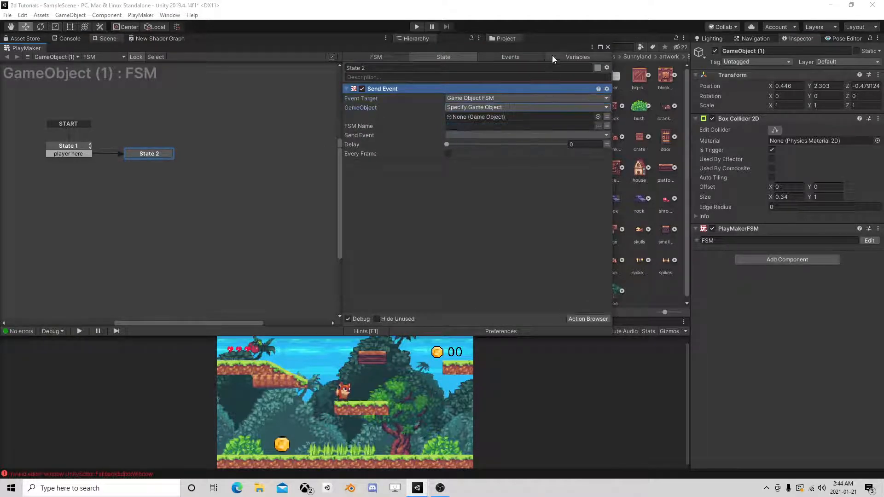
Step: Try the Player variable as the Send Event action's game object before choosing an FSM
left_click_drag(541, 49, 565, 68)
left_click(614, 137)
left_click(570, 137)
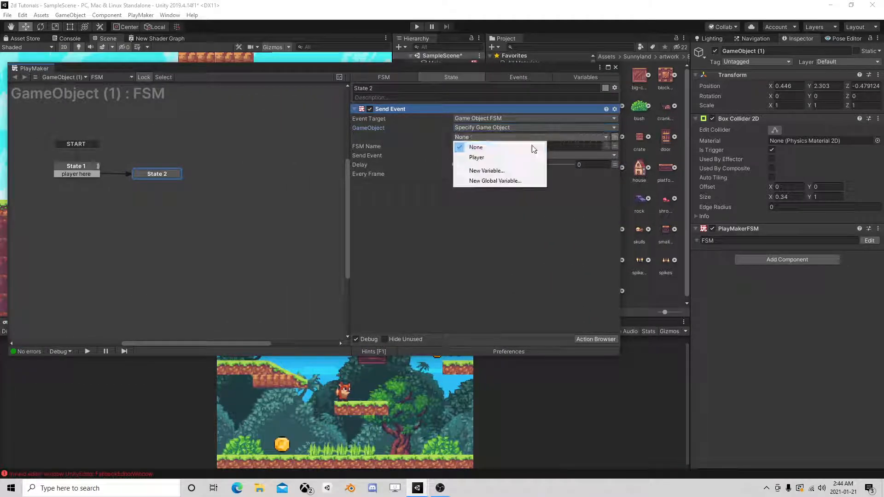
left_click(490, 157)
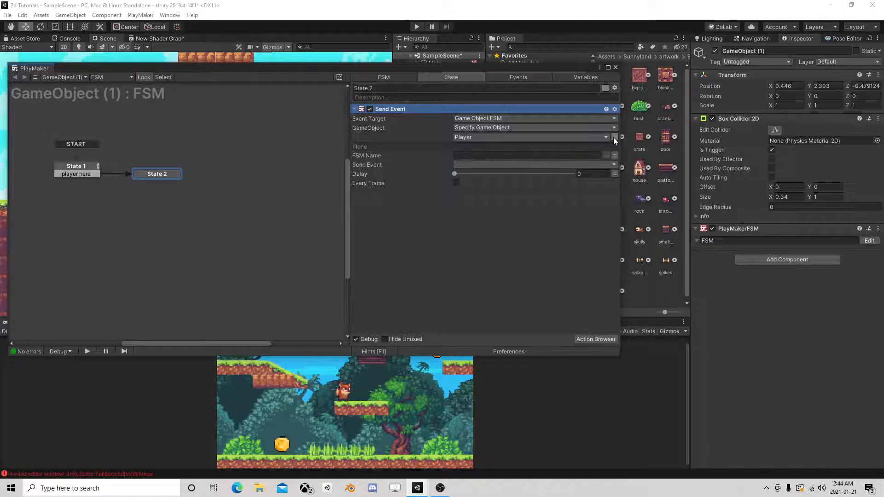
left_click(539, 166)
left_click(595, 136)
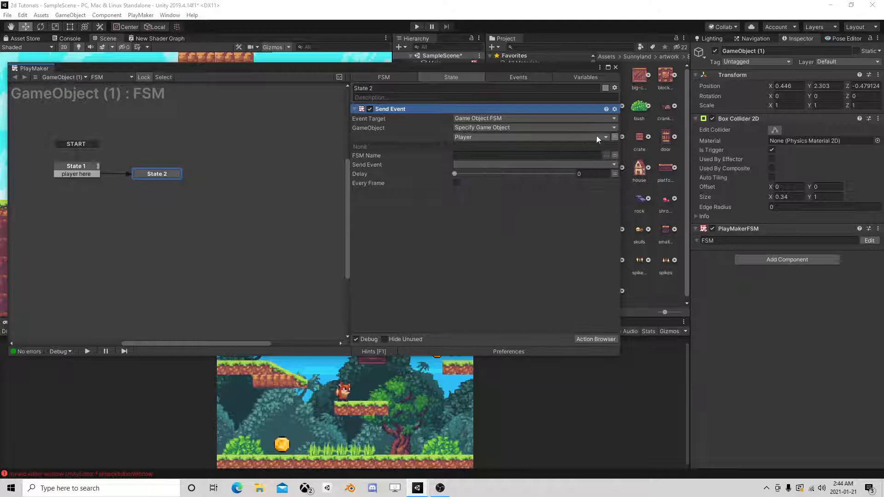
left_click(615, 137)
Step: Assign the scene's Player object to Send Event, with Disable as the FSM name and Disable as the event
left_click_drag(537, 68, 313, 62)
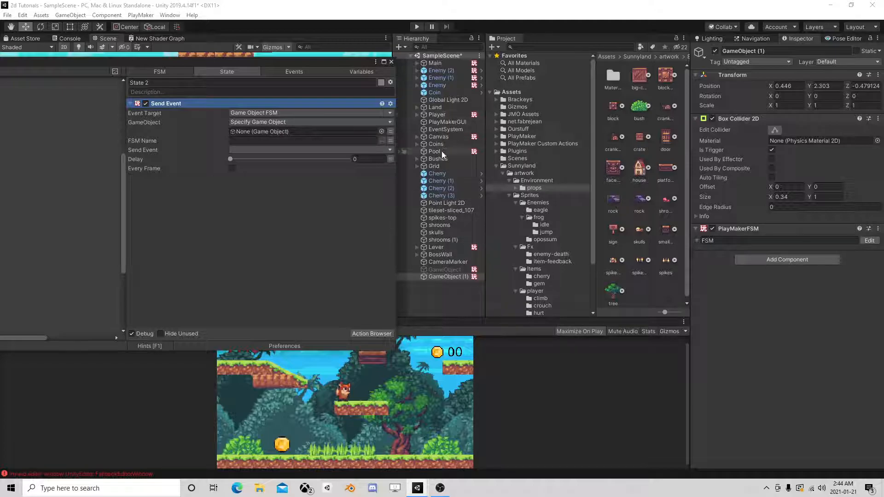
left_click_drag(442, 112, 290, 130)
left_click(382, 140)
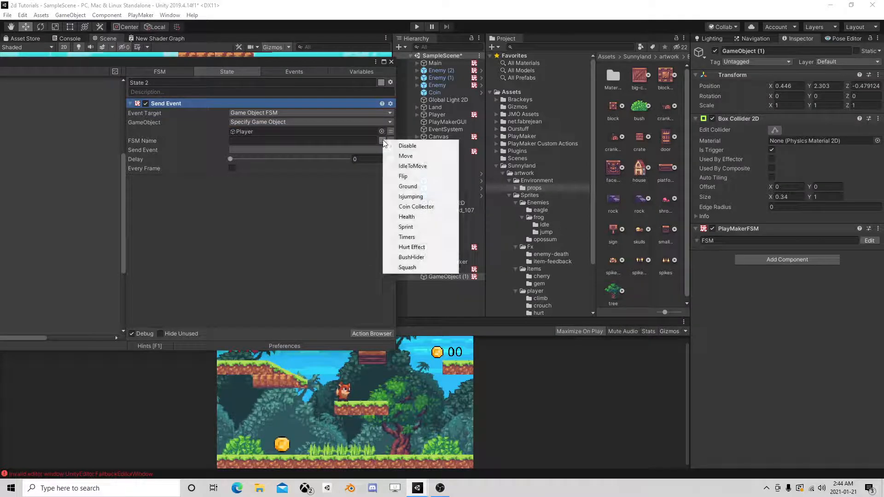
left_click(408, 144)
left_click(327, 151)
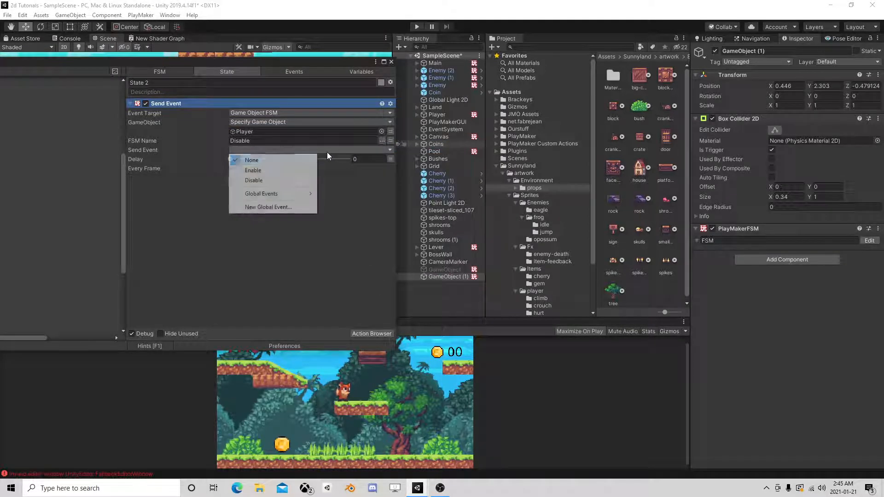
left_click(272, 180)
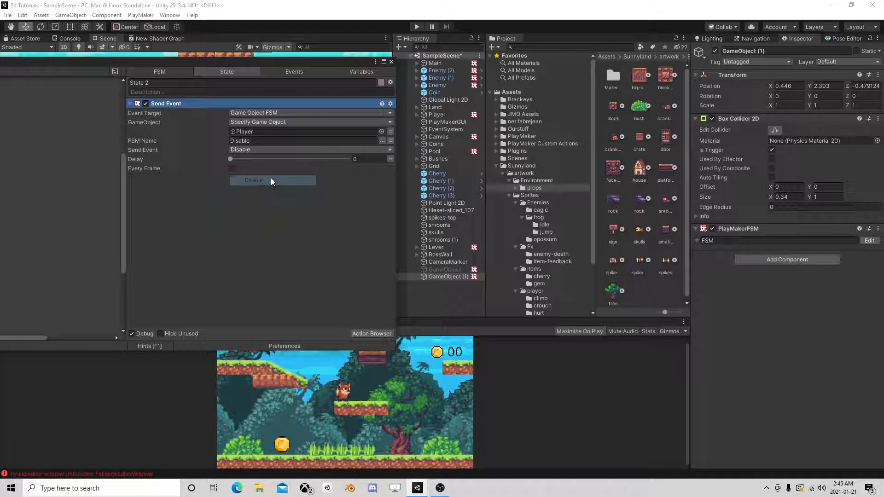
Step: Replace the assigned game object in State 2's Send Event with the Player variable
left_click(391, 131)
left_click(369, 132)
left_click(277, 152)
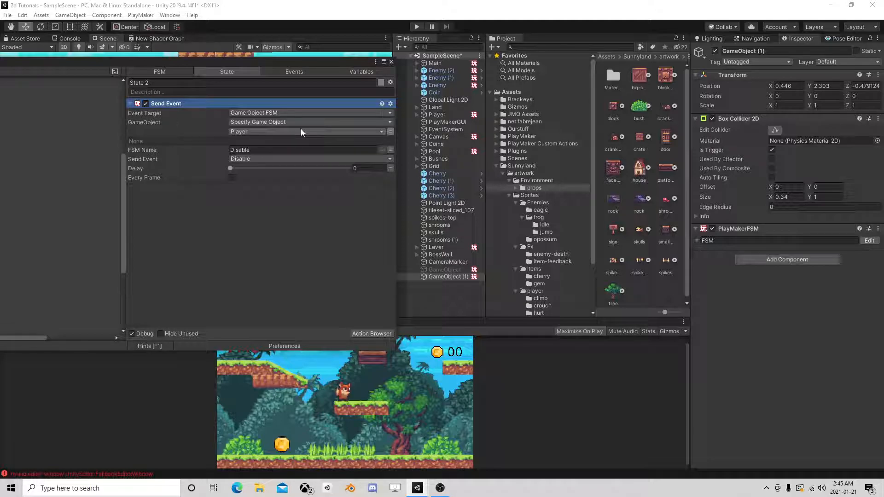
Step: Add a Set Animator Bool action for BossWall to State 2, using the IsOpen parameter with its value left off
left_click_drag(230, 168, 206, 168)
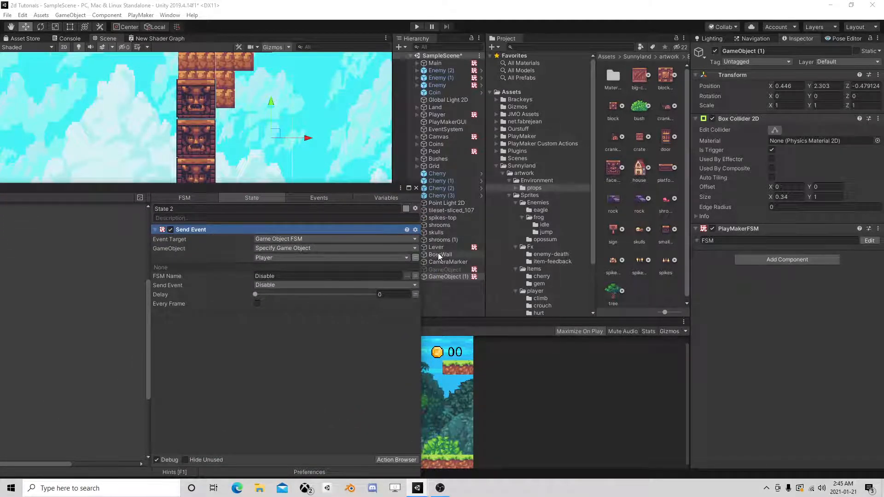
left_click_drag(440, 254, 267, 335)
mouse_move(294, 368)
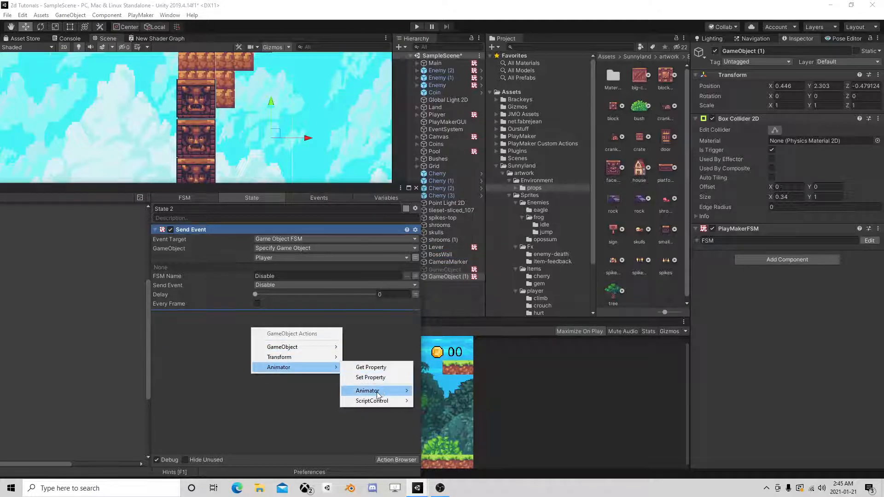
mouse_move(377, 391)
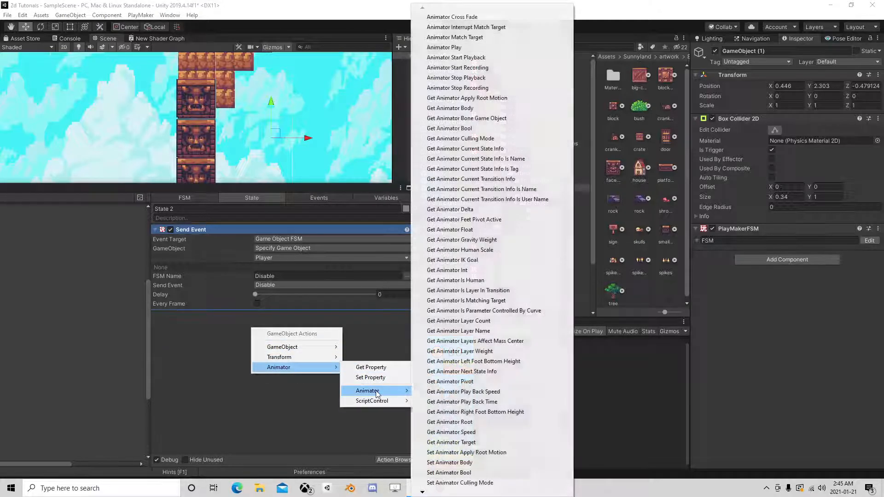
left_click(449, 473)
left_click(405, 342)
left_click(419, 348)
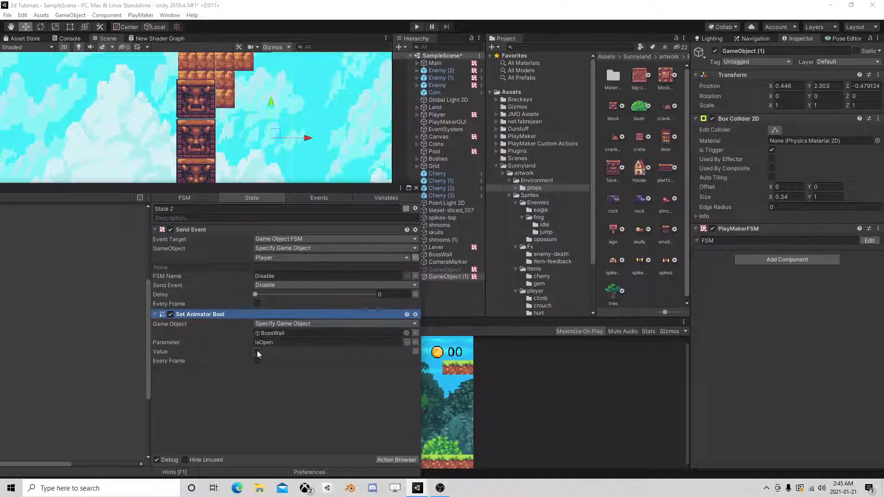
Step: Add a 1.5-second Wait action to State 2 and delete the duplicate Wait
left_click_drag(268, 188, 387, 53)
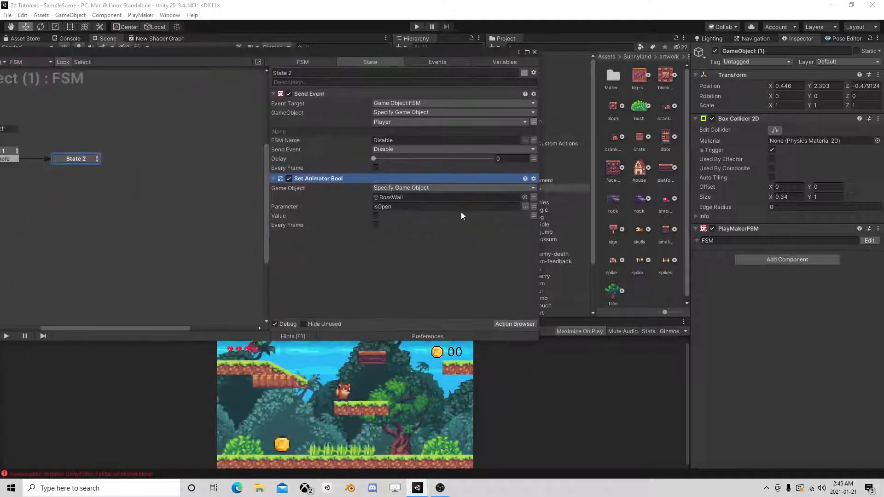
left_click(508, 323)
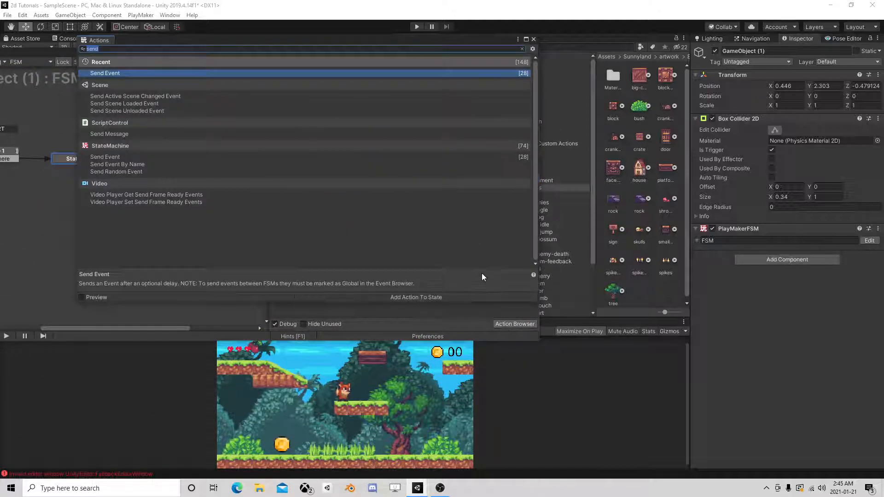
type("wait")
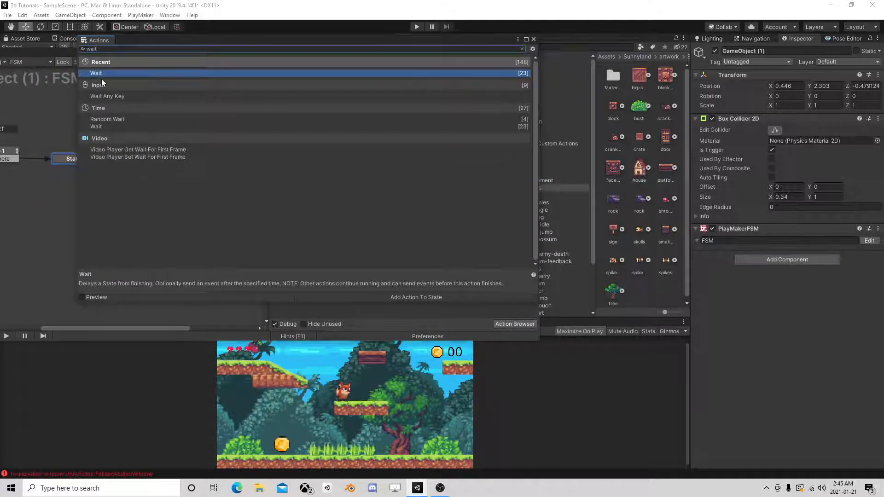
double_click(111, 73)
left_click(534, 39)
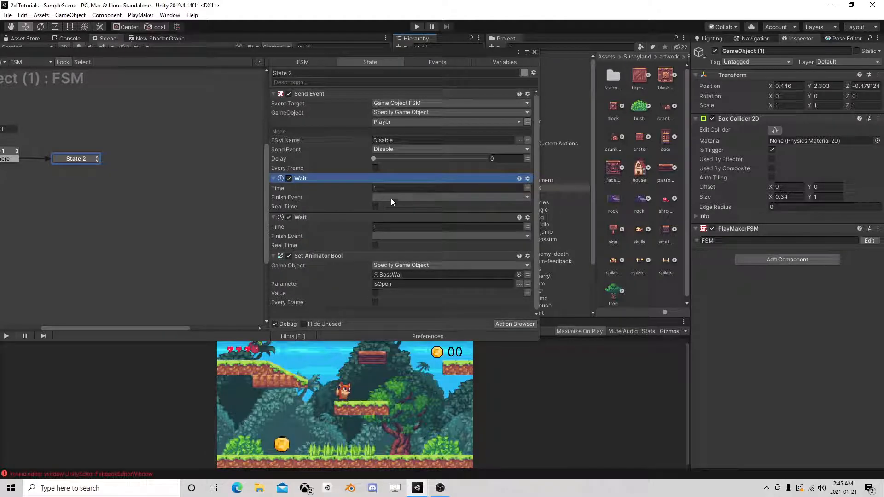
left_click(300, 218)
key("Delete")
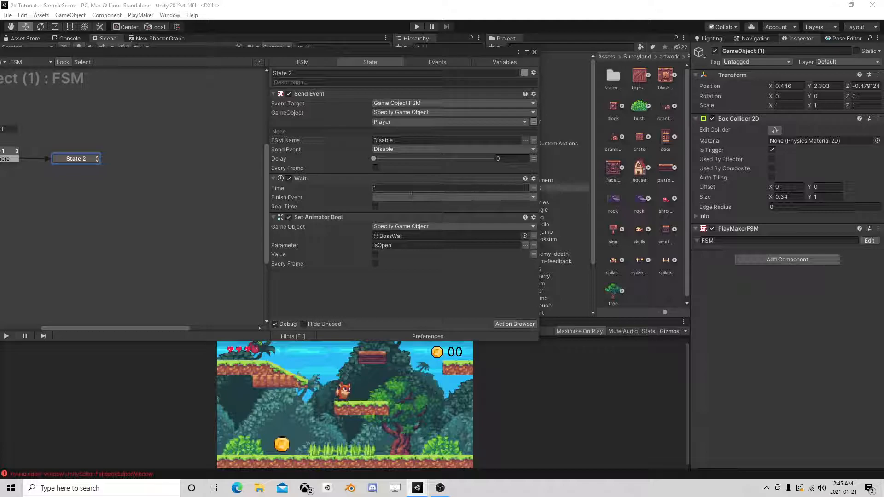
Step: Add a FINISHED transition to State 2 and link it to a new State 3
left_click(76, 156, "ctrl")
left_click_drag(96, 166, 136, 165)
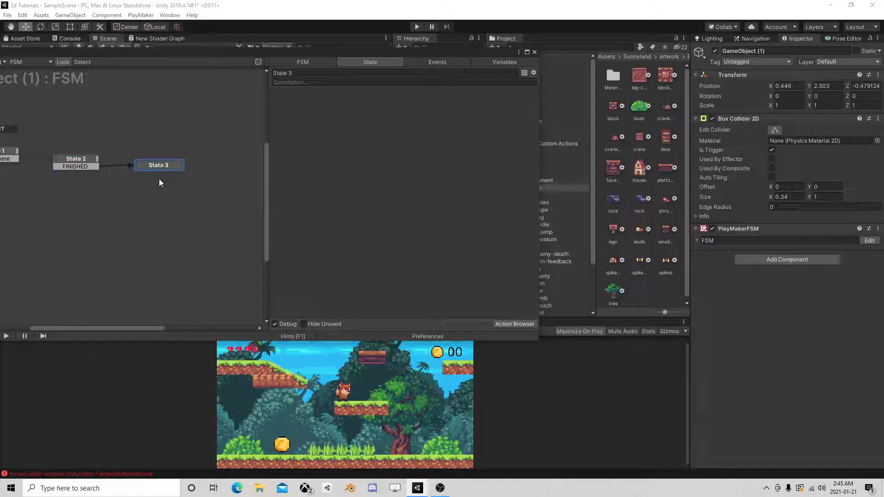
Step: Set the Wait action's finish event to FINISHED and move Set Animator Bool above Wait in State 2
left_click(86, 157)
left_click(408, 198)
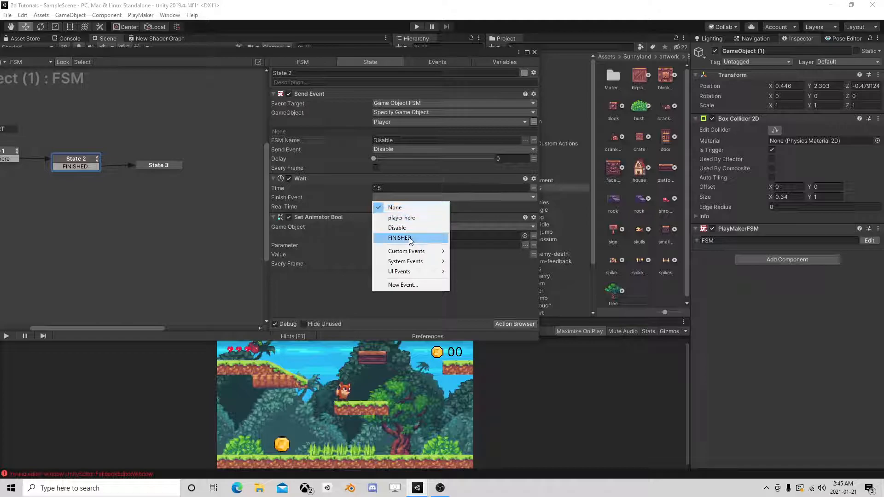
left_click(395, 240)
left_click_drag(315, 214, 325, 186)
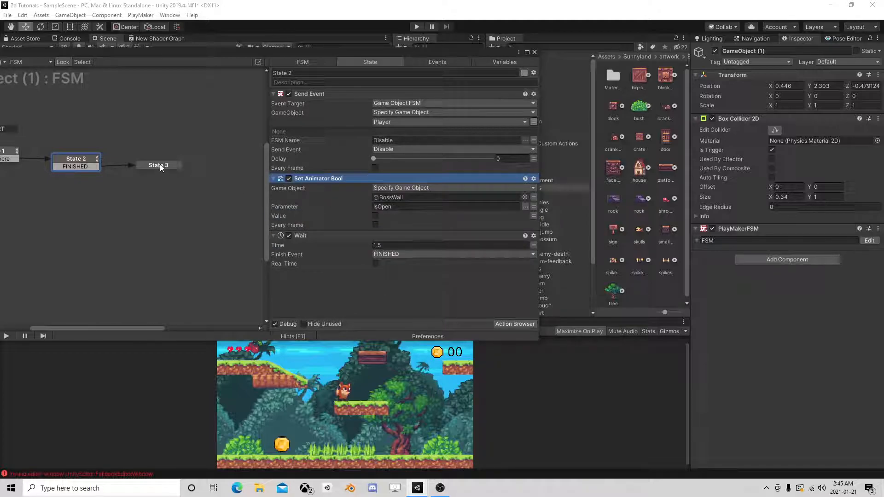
Step: Copy the Send Event action from State 2 into State 3
right_click(322, 93)
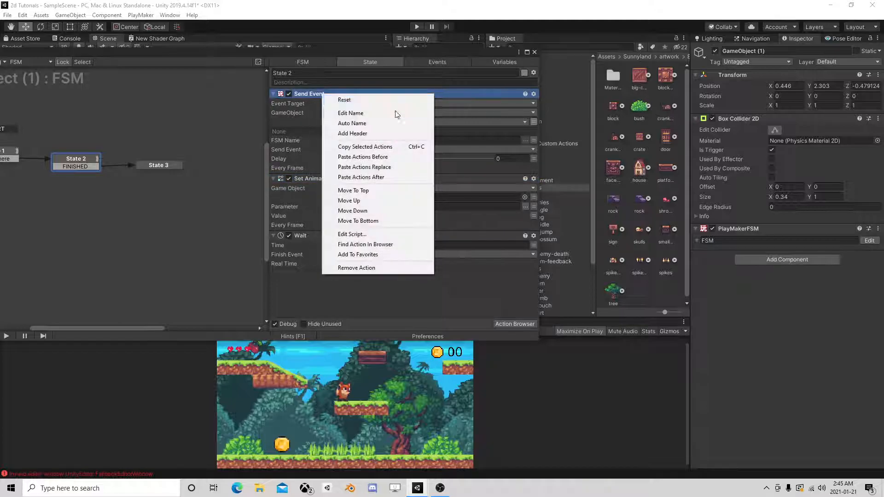
left_click(372, 147)
left_click(170, 164)
right_click(320, 138)
left_click(343, 220)
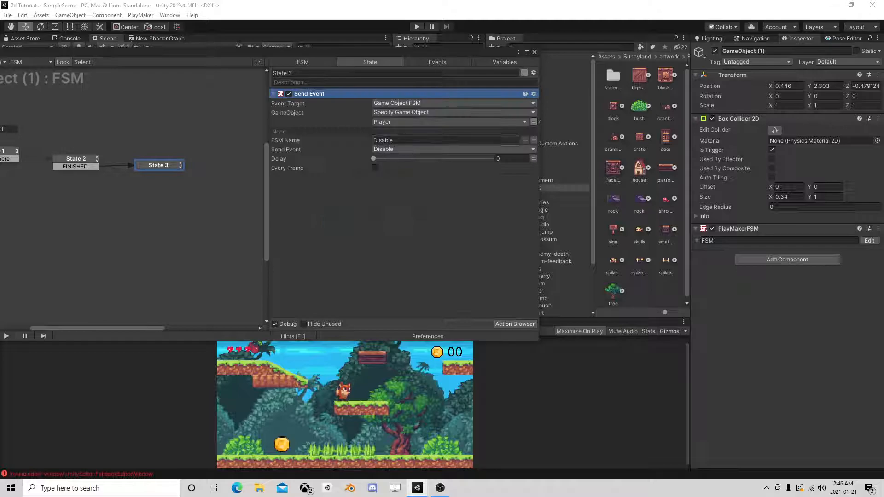
Step: Assign the scene's Player object to State 3's Send Event and change the sent event to Enable
left_click(479, 148)
left_click(327, 215)
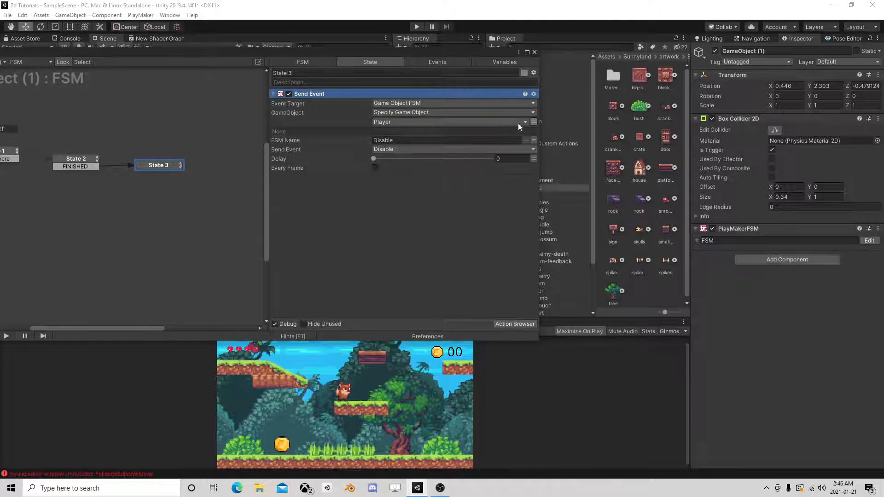
left_click(531, 123)
left_click_drag(473, 54, 297, 79)
left_click_drag(445, 115, 277, 147)
left_click(253, 165)
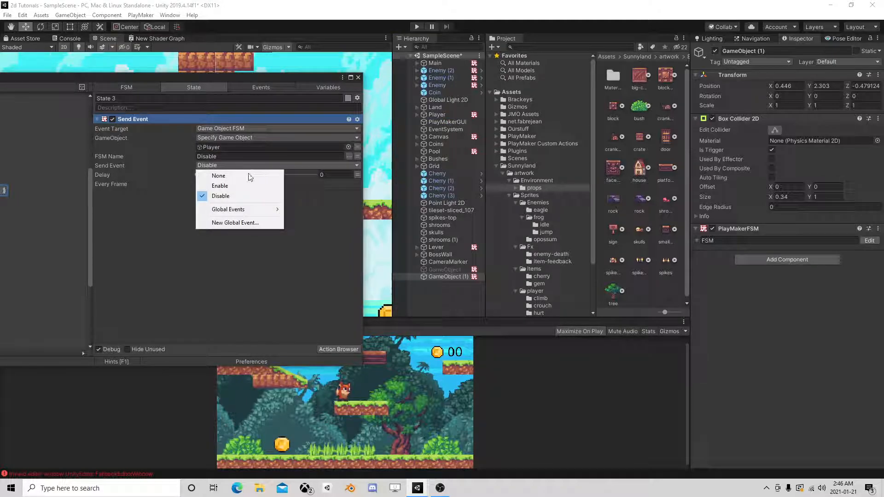
left_click(221, 186)
Step: Set State 3's Send Event game object back to the Player variable and close the FSM editor
left_click(358, 147)
left_click(314, 146)
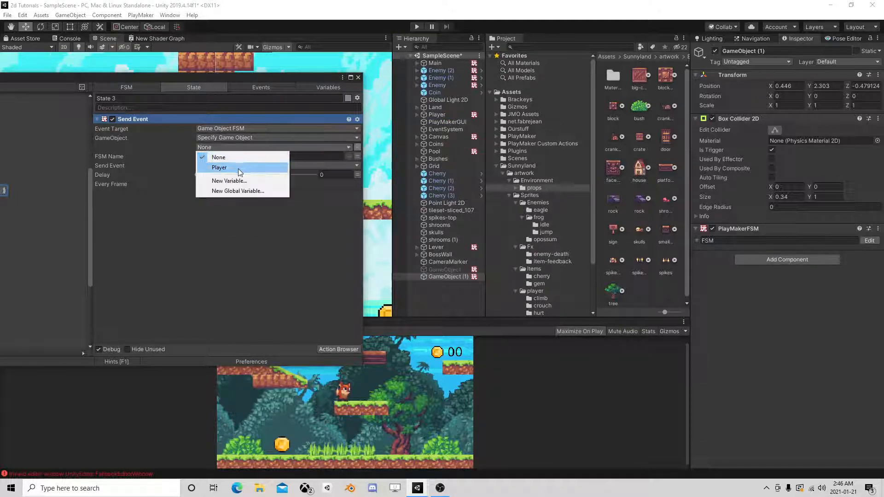
left_click(239, 168)
left_click_drag(210, 76, 581, 96)
left_click(721, 99)
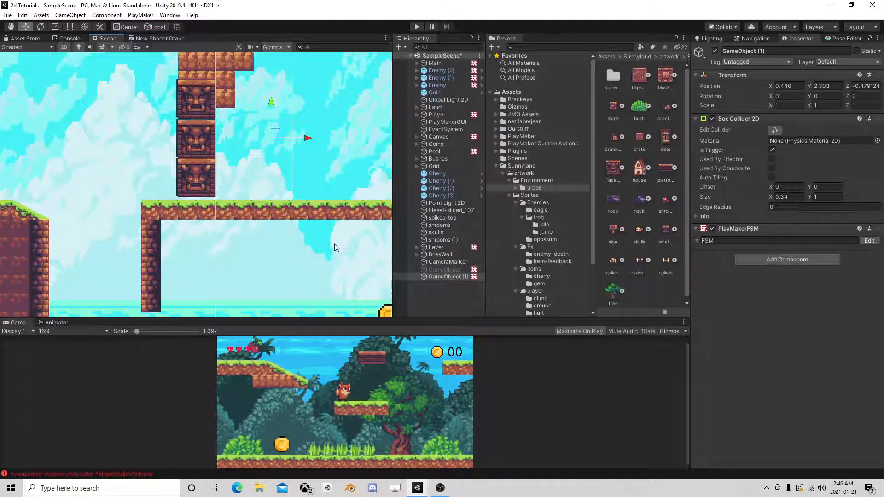
Step: Rename GameObject (1) as BossEntry
scroll(334, 239, "down", 2)
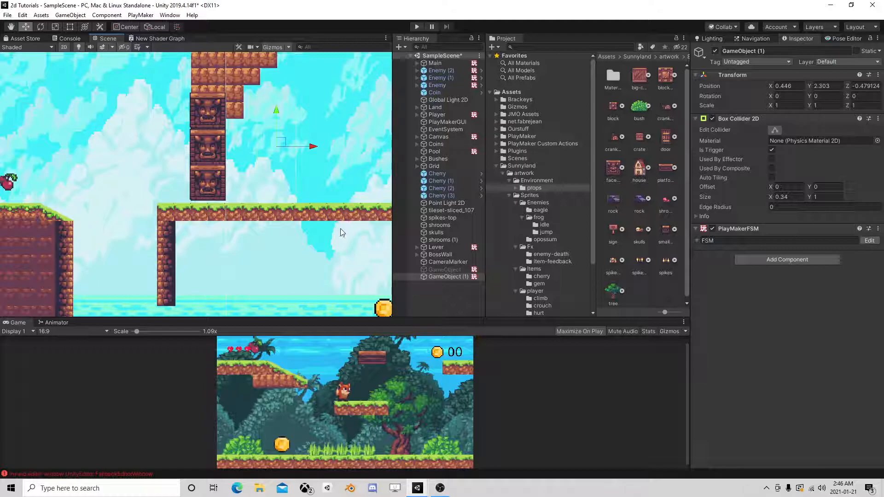
scroll(335, 254, "up", 1)
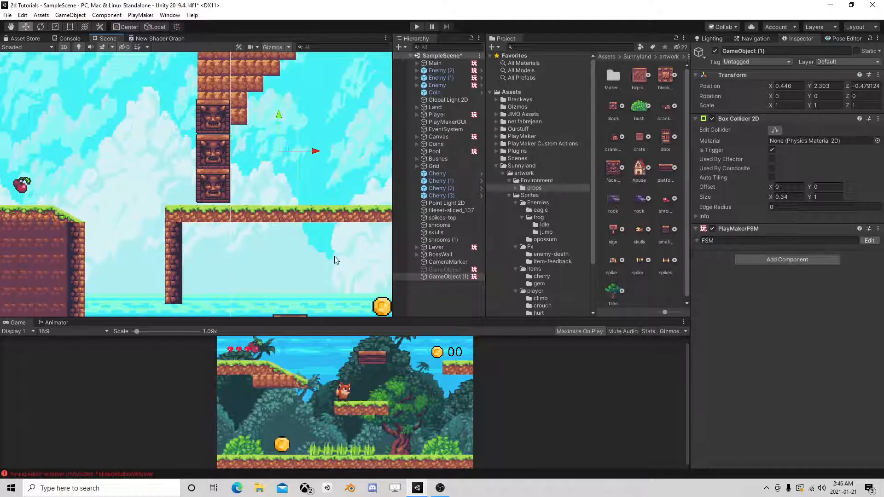
left_click(460, 275)
type("BossEntry")
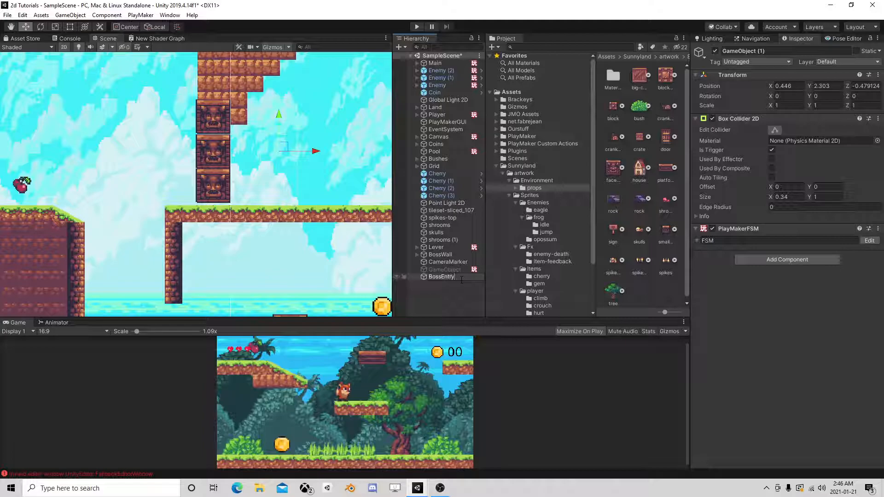
Step: Apply the BossEntry name to the trigger object
key("Return")
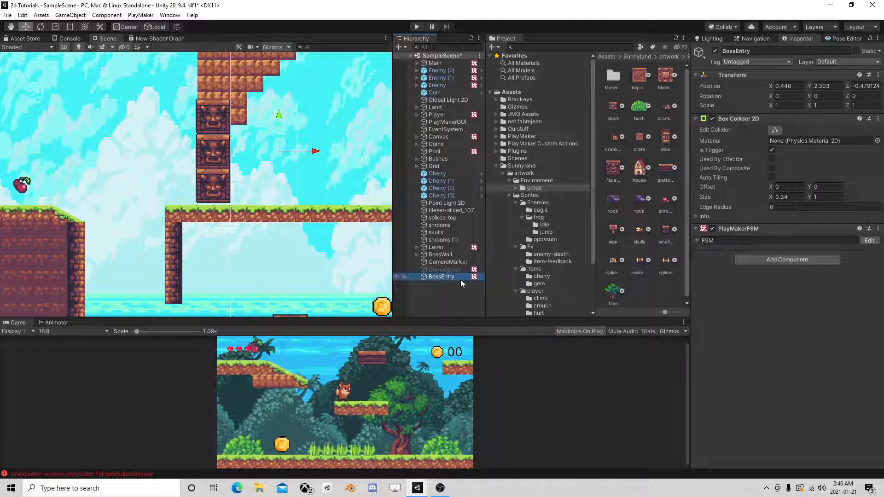
scroll(325, 241, "down", 4)
middle_click_drag(324, 254, 194, 150)
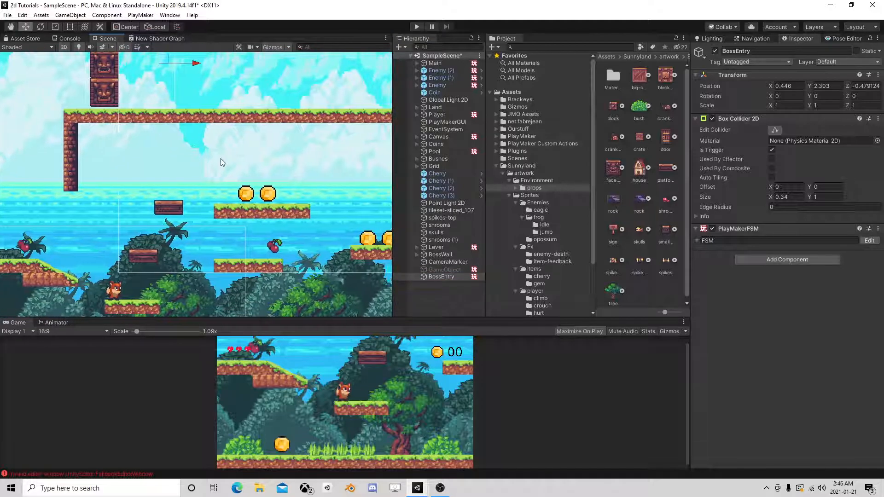
scroll(309, 196, "down", 3)
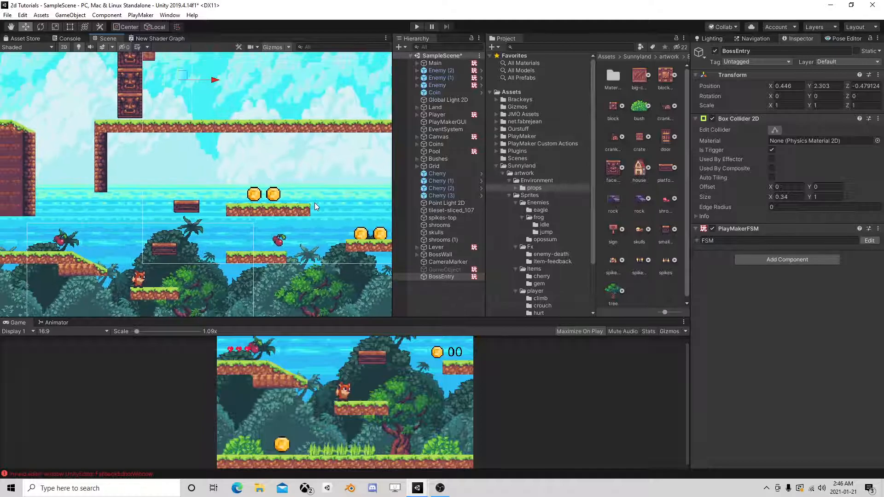
middle_click_drag(333, 212, 157, 83)
middle_click_drag(317, 134, 178, 249)
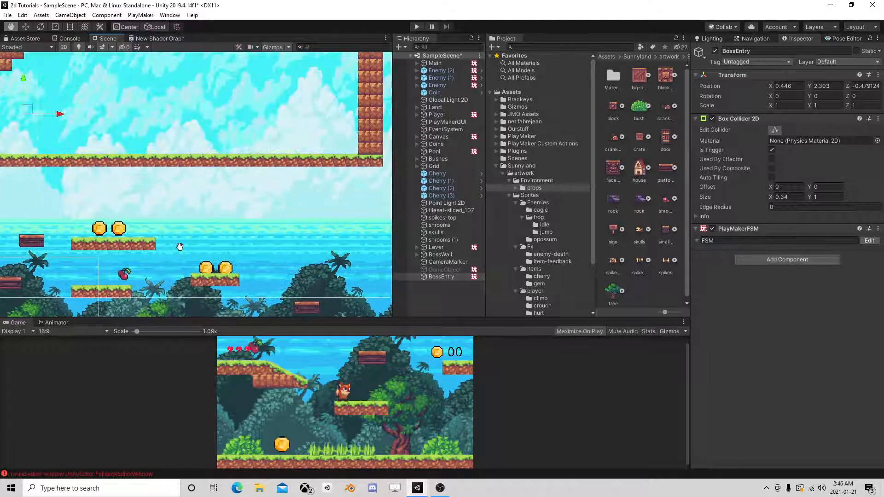
middle_click_drag(231, 211, 389, 147)
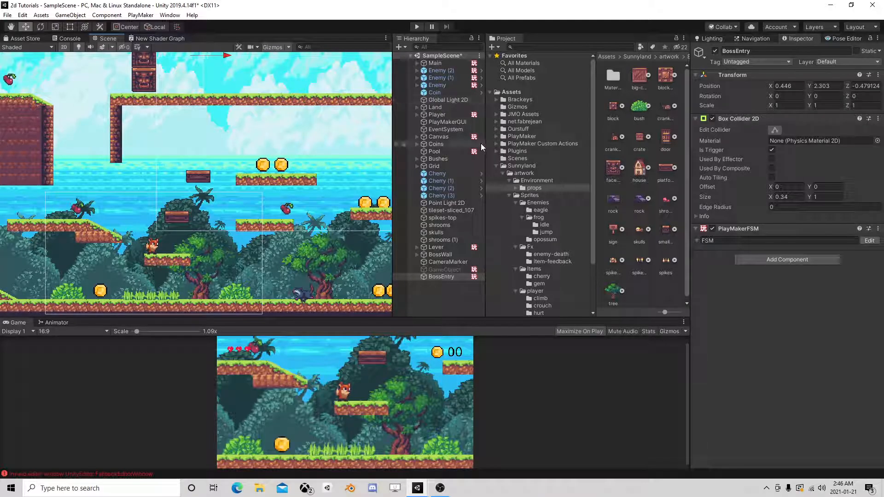
Step: Collapse the Sunnyland asset folder and open the Player folder inside Ourstuff
left_click(449, 286)
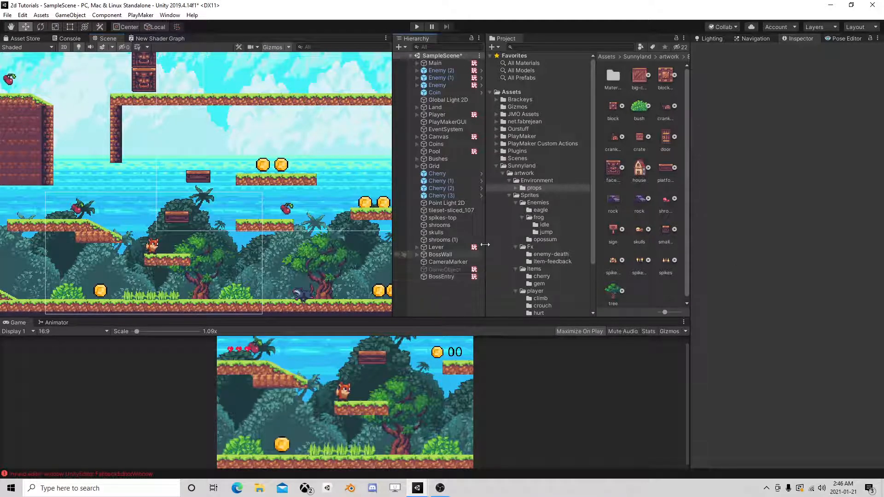
left_click(497, 165)
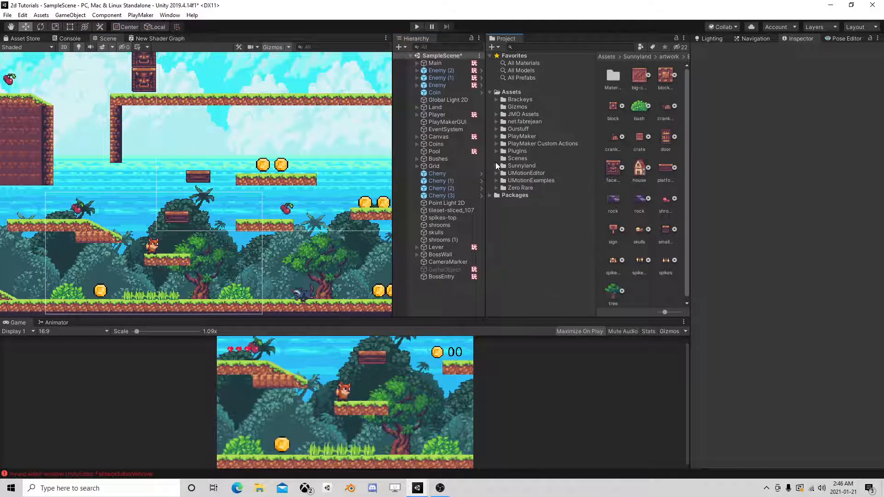
left_click(497, 129)
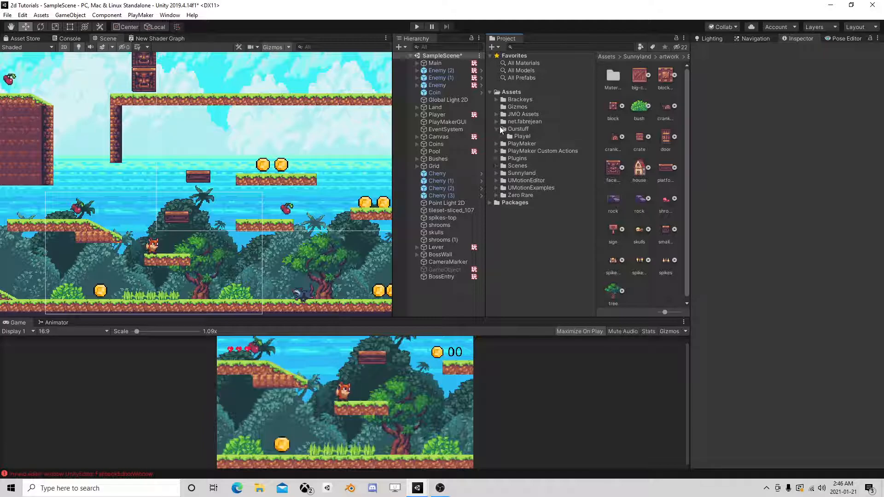
left_click(504, 130)
left_click(520, 136)
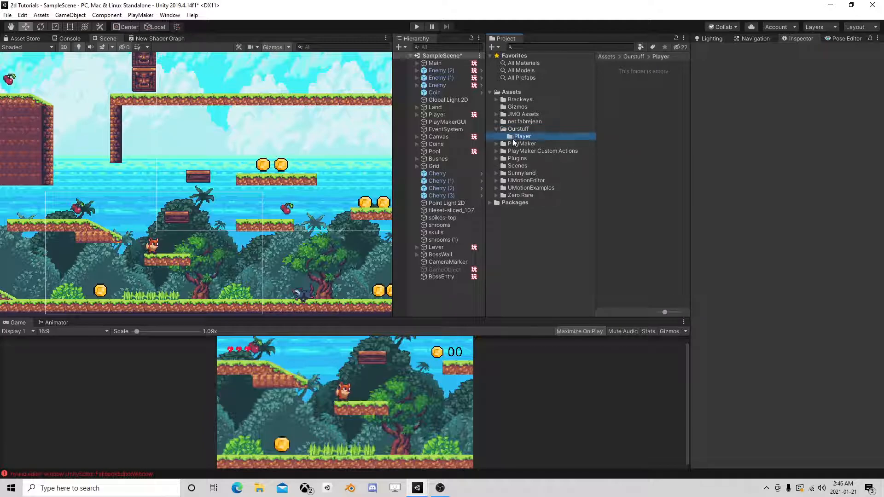
Step: Create an empty game object in the scene and name it PlayerPrefab
right_click(427, 294)
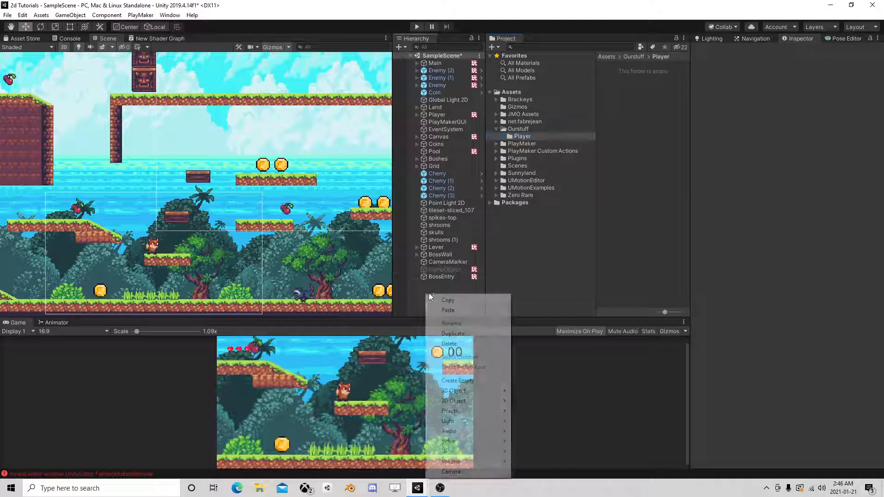
left_click(457, 381)
left_click(441, 284)
type("PlayerPref")
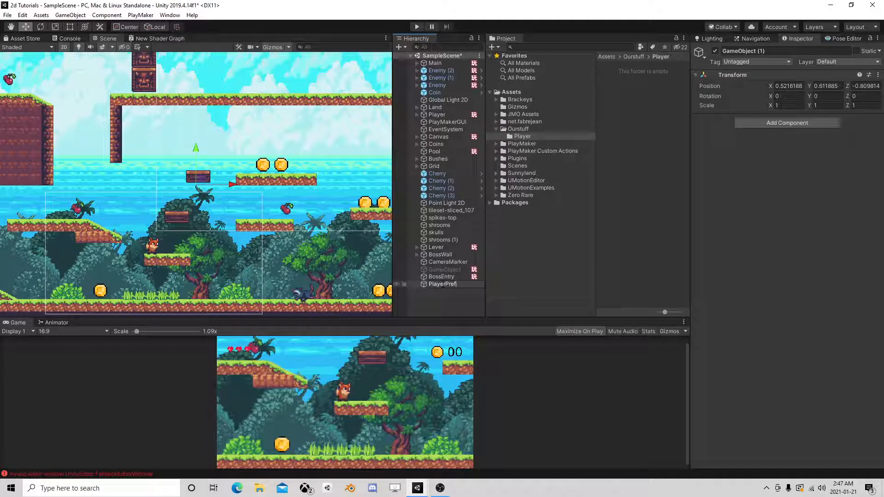
type("ab")
key("Return")
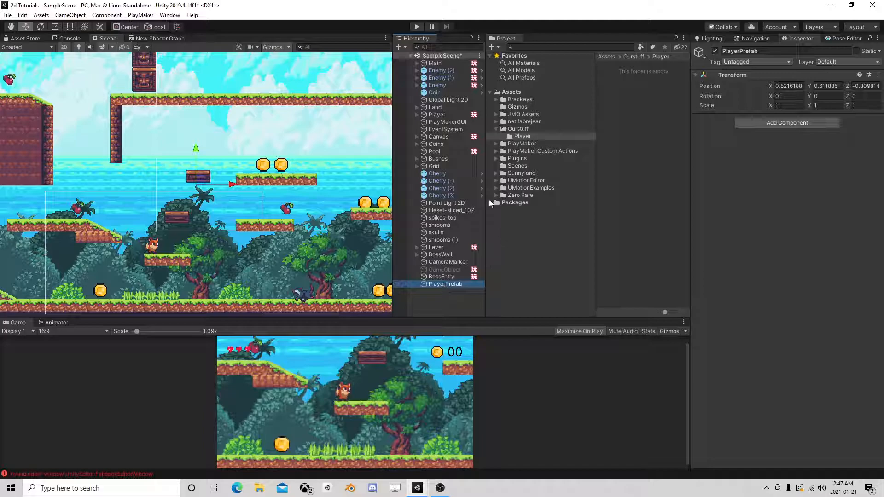
Step: Make the Player and Main objects children of PlayerPrefab, with Player's own hierarchy collapsed
left_click_drag(505, 185, 448, 317)
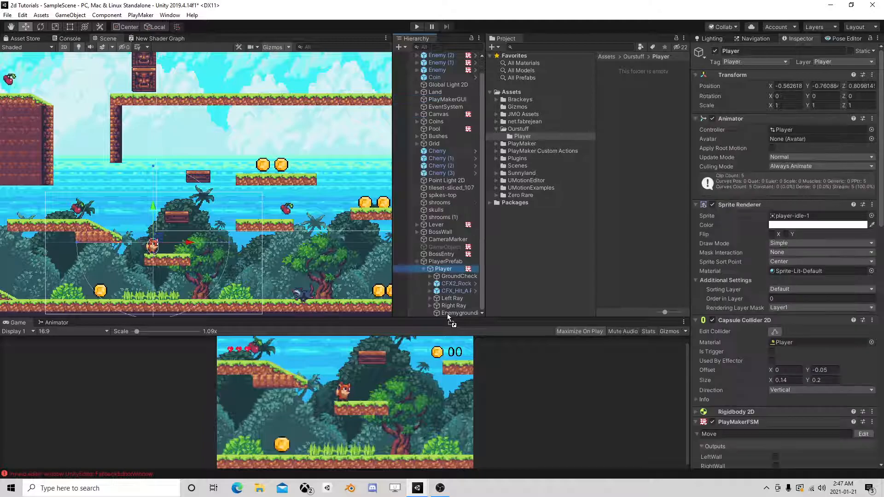
left_click(424, 269)
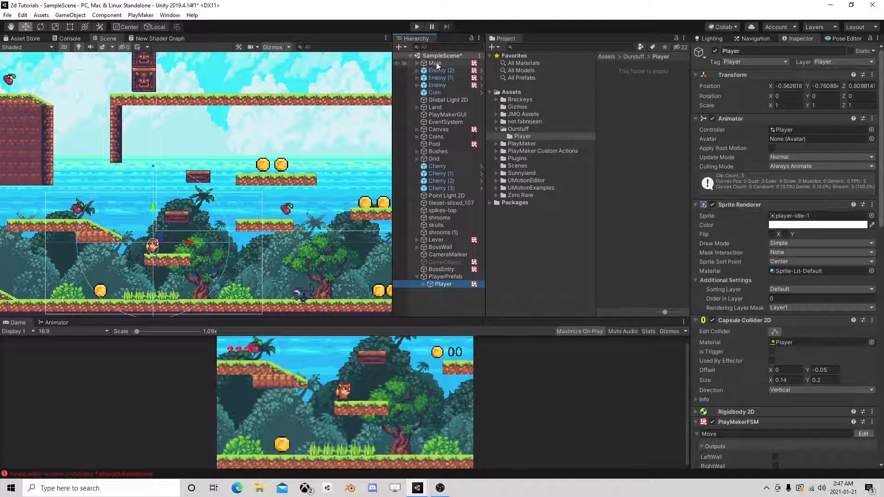
left_click_drag(436, 62, 452, 68)
left_click_drag(443, 281, 449, 283)
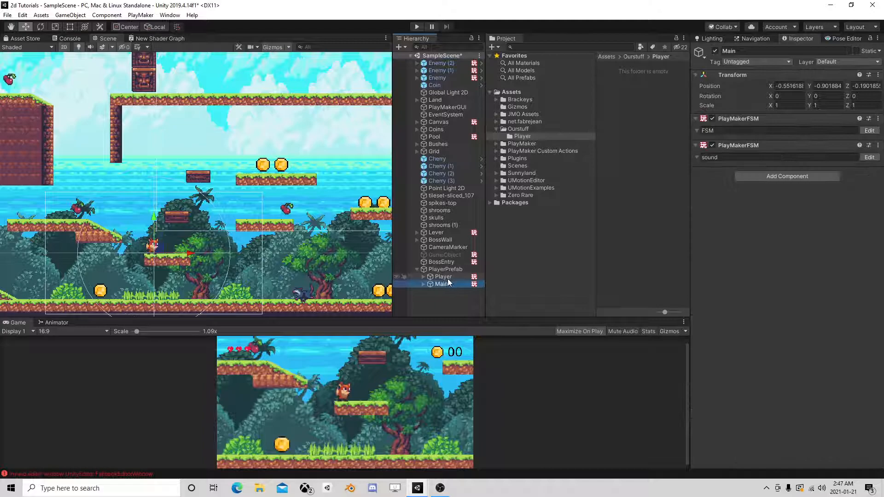
left_click(445, 277)
Step: Raise the Player and Main children together slightly in the scene, placing Player at about Y -0.663
left_click(446, 269)
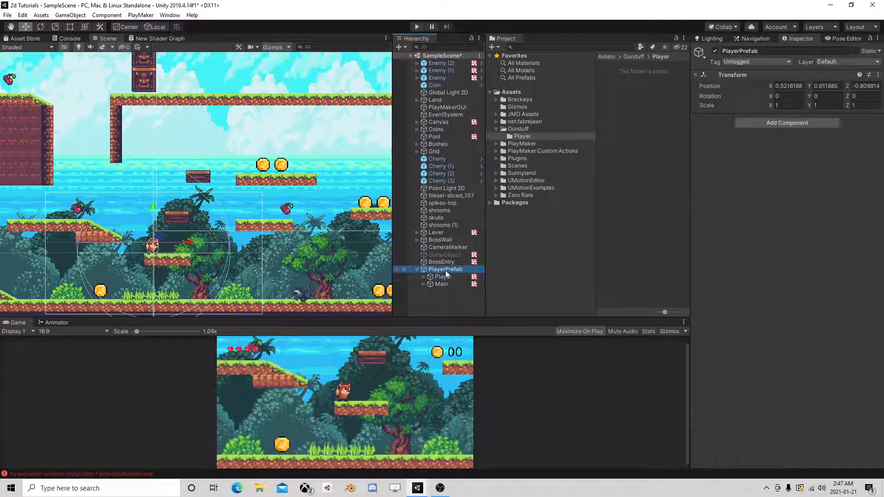
scroll(206, 238, "down", 1)
middle_click_drag(205, 238, 286, 165)
scroll(286, 166, "up", 3)
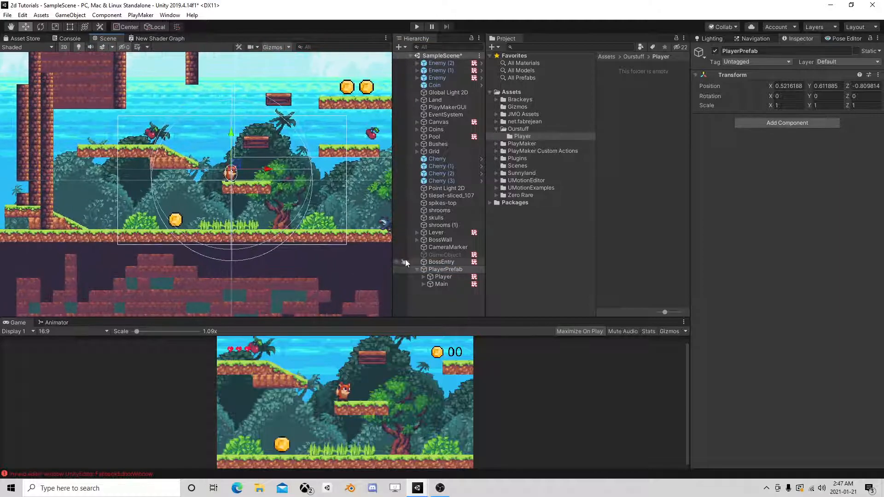
left_click(439, 277)
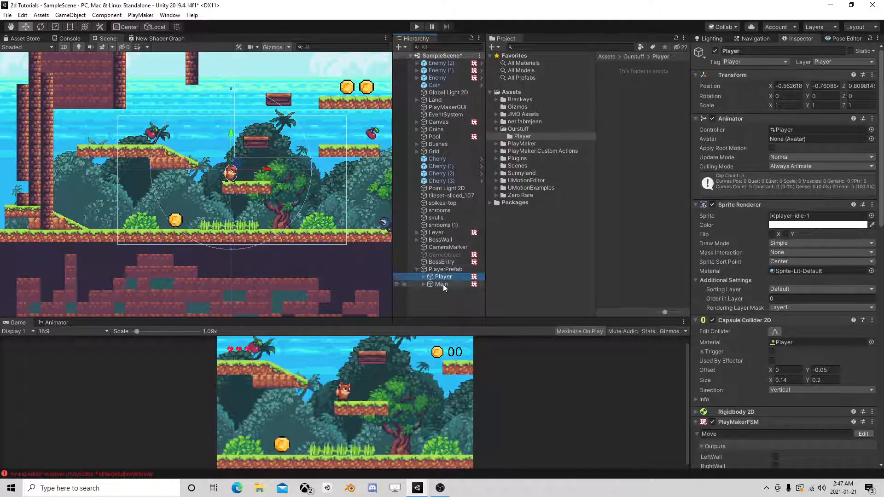
left_click(443, 284, "ctrl")
left_click_drag(231, 131, 230, 123)
Step: Lower the PlayerPrefab parent object to about Y 0.572 so the player sits closer to the platform
left_click(403, 270)
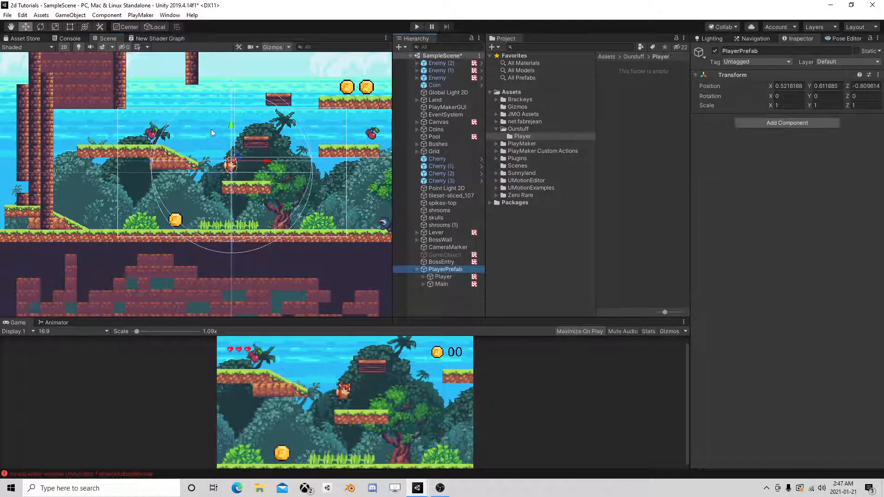
left_click_drag(235, 126, 231, 129)
left_click(443, 269)
scroll(171, 145, "up", 3)
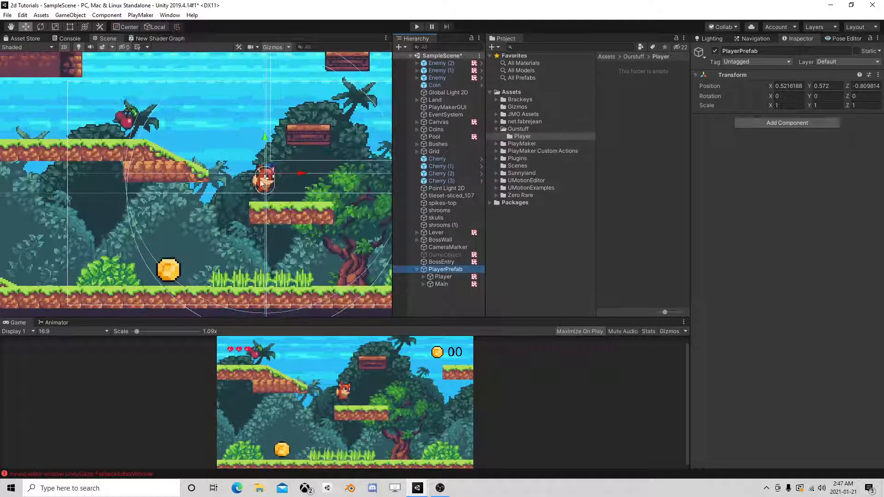
Step: Examine how PlayerPrefab and its Player child are positioned in the level
left_click(449, 278)
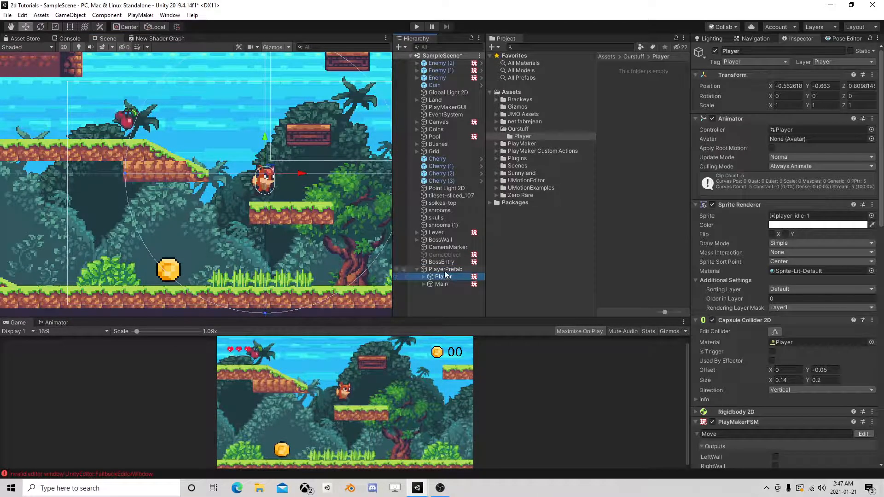
left_click(445, 269)
scroll(271, 196, "down", 1)
scroll(271, 195, "down", 10)
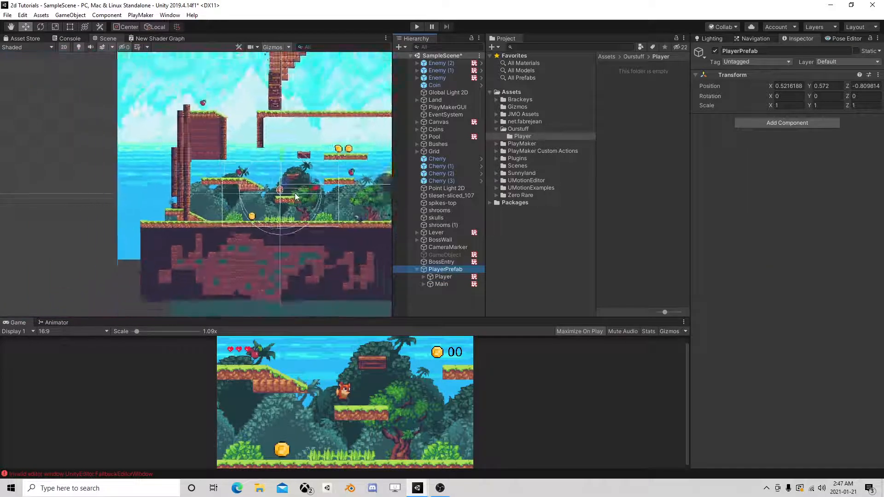
middle_click_drag(308, 172, 261, 164)
scroll(262, 169, "up", 12)
scroll(269, 189, "up", 10)
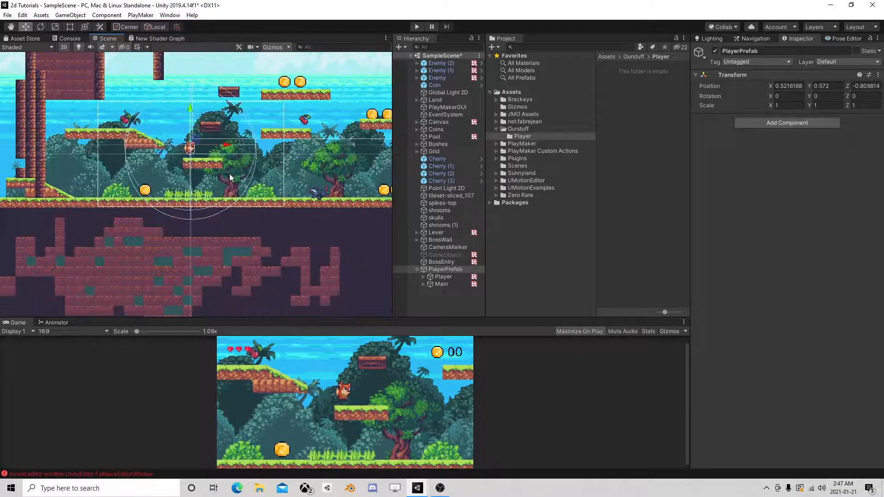
scroll(324, 225, "up", 1)
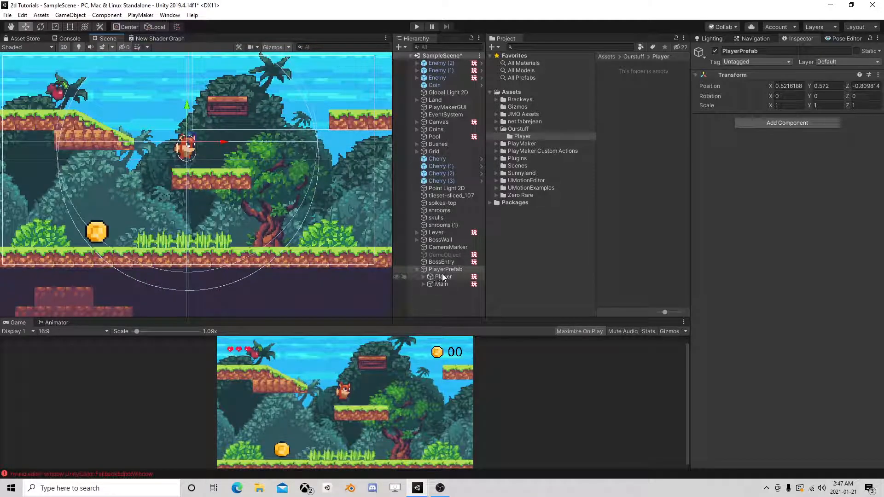
left_click(443, 275)
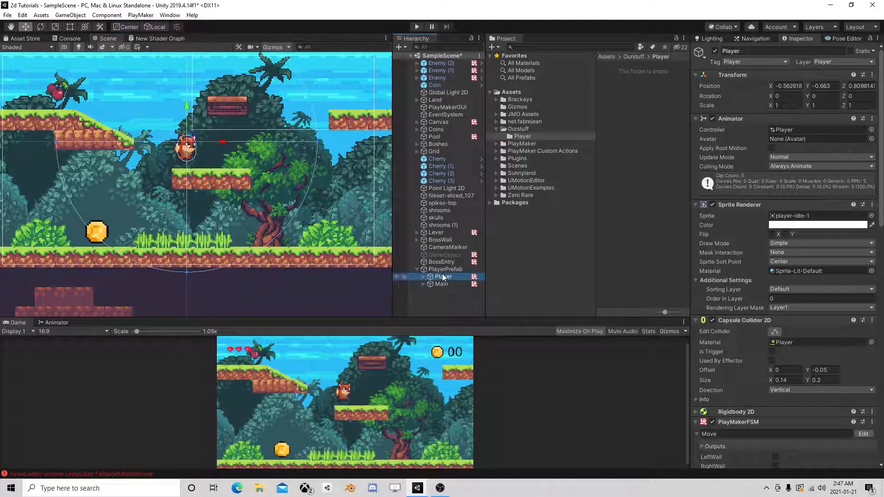
Step: Collapse PlayerPrefab's children and add a PlayMakerFSM component to PlayerPrefab
left_click(446, 269)
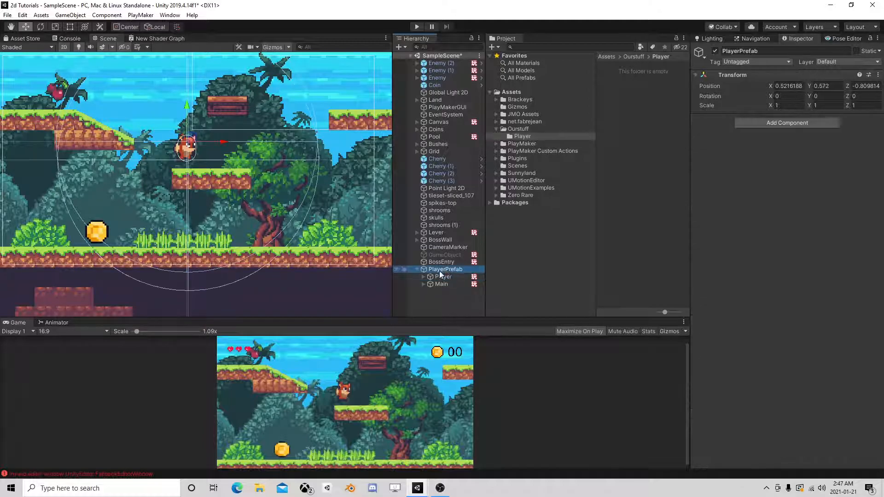
left_click(417, 269)
left_click(794, 122)
left_click(769, 156)
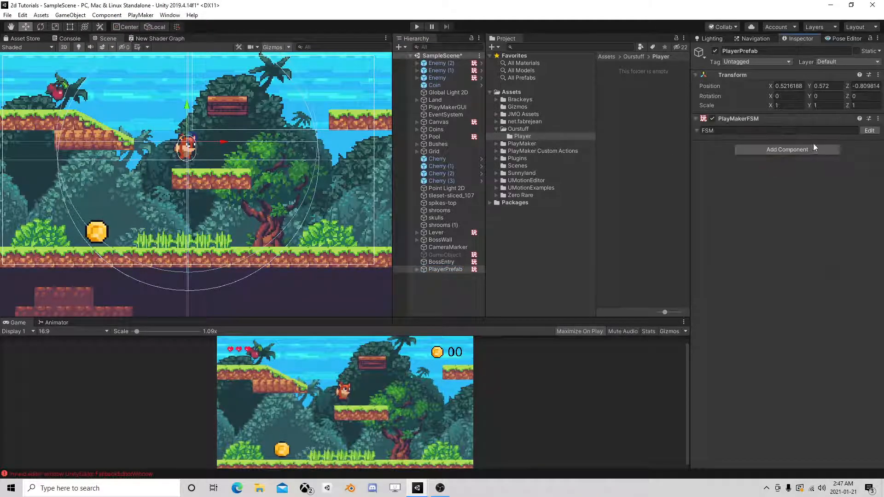
Step: Open PlayerPrefab's FSM for editing and add two Set Parent actions to State 1
left_click(868, 131)
left_click(688, 370)
type("set para")
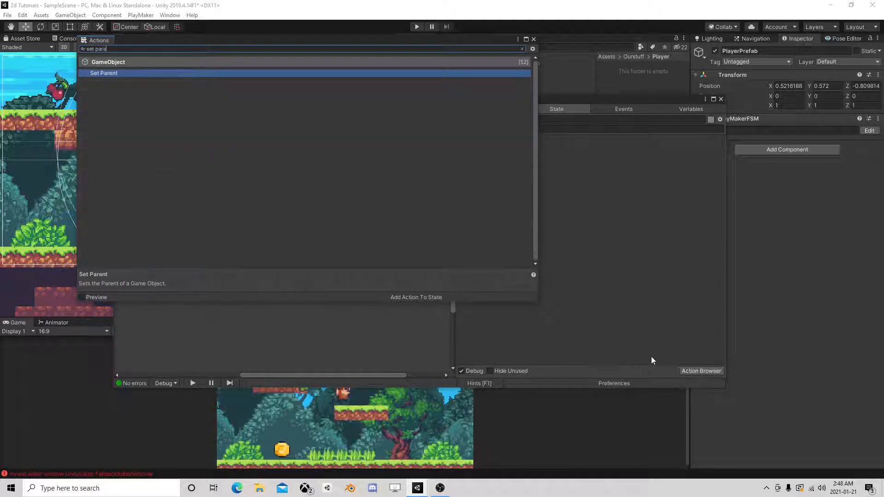
double_click(156, 74)
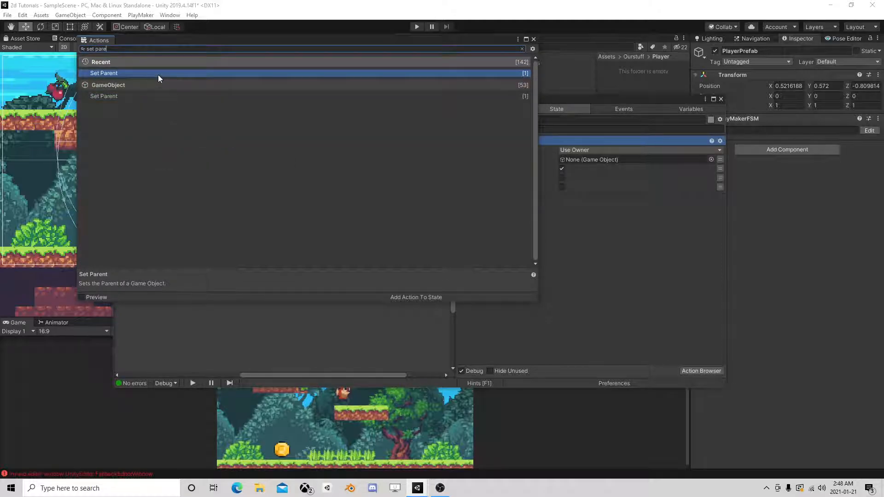
double_click(159, 74)
left_click(532, 39)
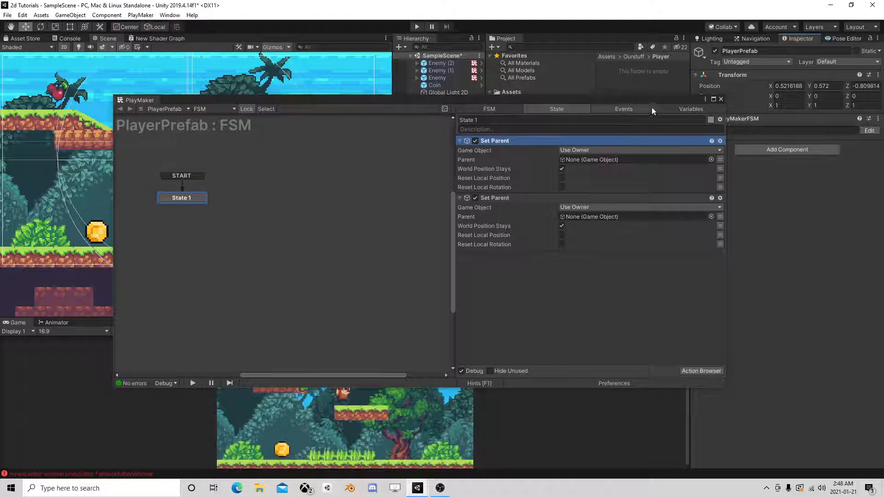
Step: Configure State 1's first Set Parent with Player as the specified game object and a None variable as its parent
left_click_drag(656, 100, 299, 80)
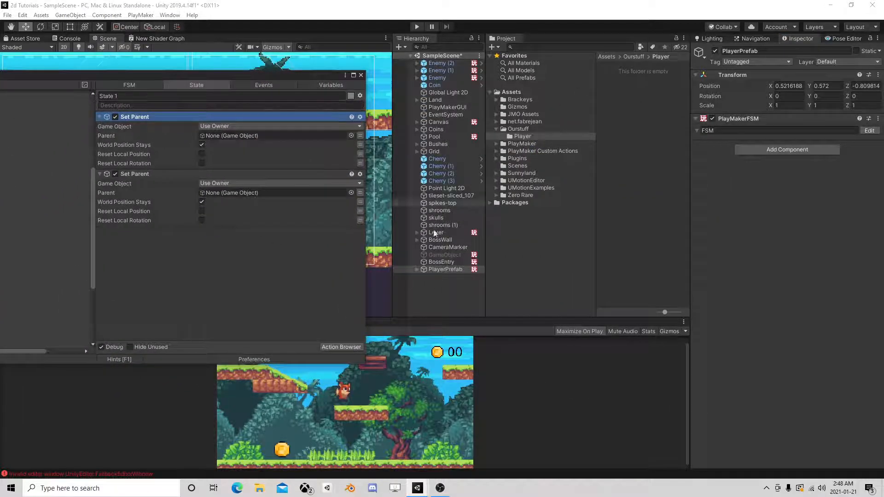
left_click(418, 270)
left_click_drag(443, 276, 232, 136)
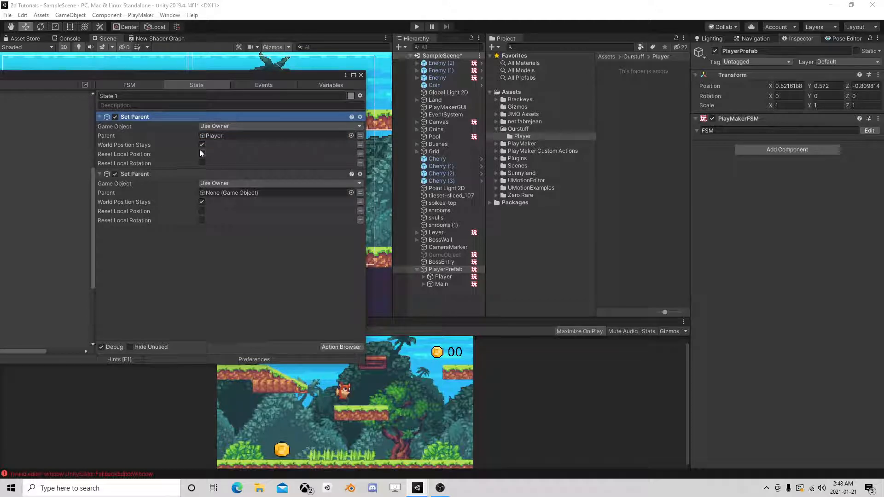
left_click(217, 127)
left_click(225, 147)
left_click_drag(442, 276, 245, 136)
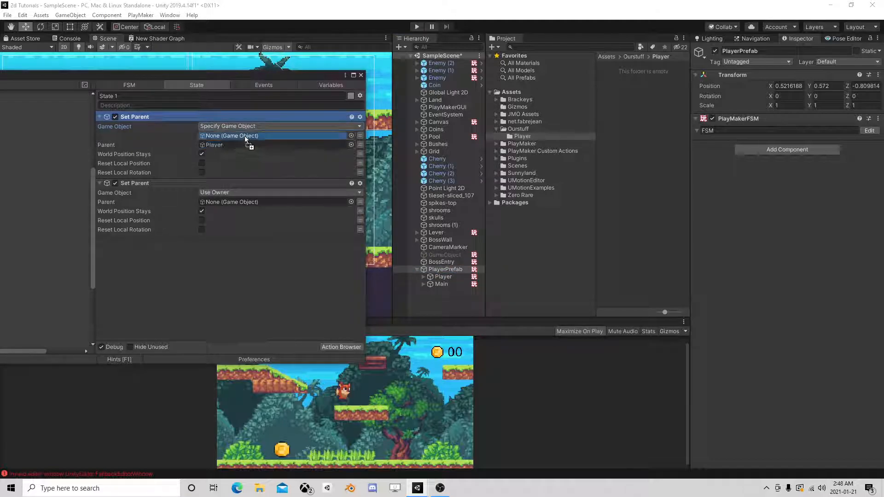
left_click(361, 145)
left_click(360, 145)
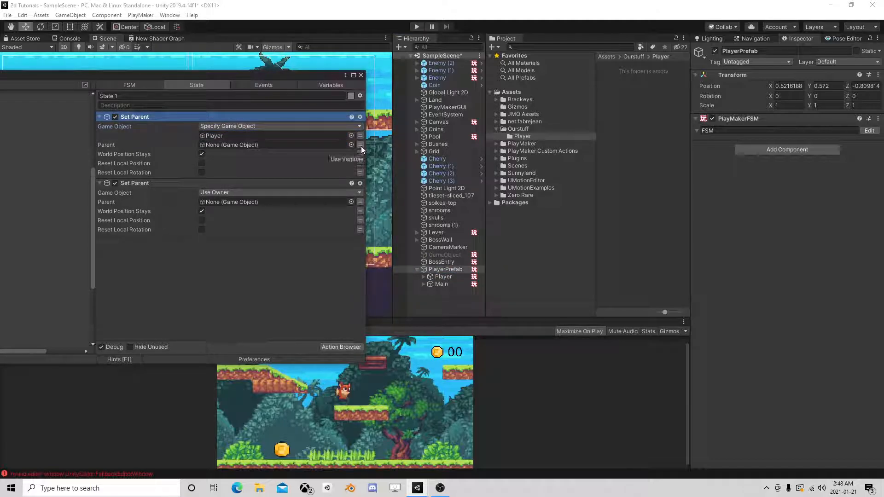
left_click(360, 146)
Step: Configure State 1's second Set Parent with Main as the specified game object and a None variable as parent, and close the FSM editor
left_click_drag(443, 282, 286, 197)
left_click(336, 192)
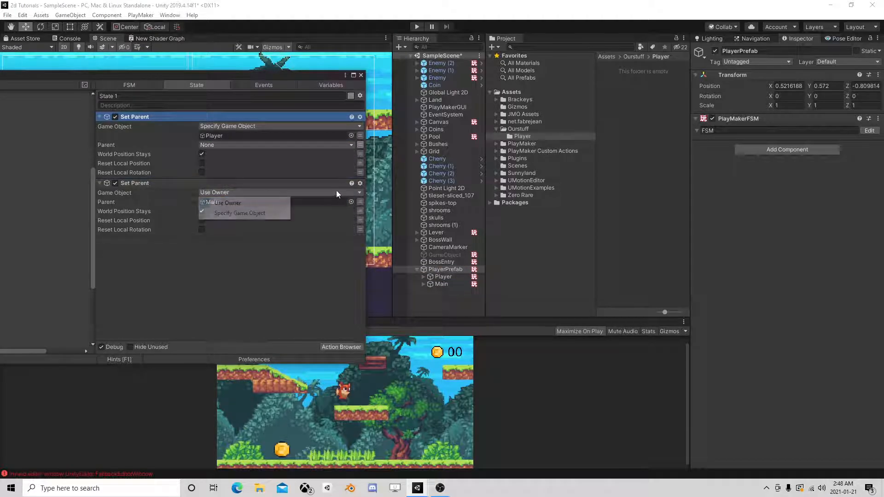
left_click(235, 210)
left_click_drag(442, 284, 266, 205)
left_click(360, 211)
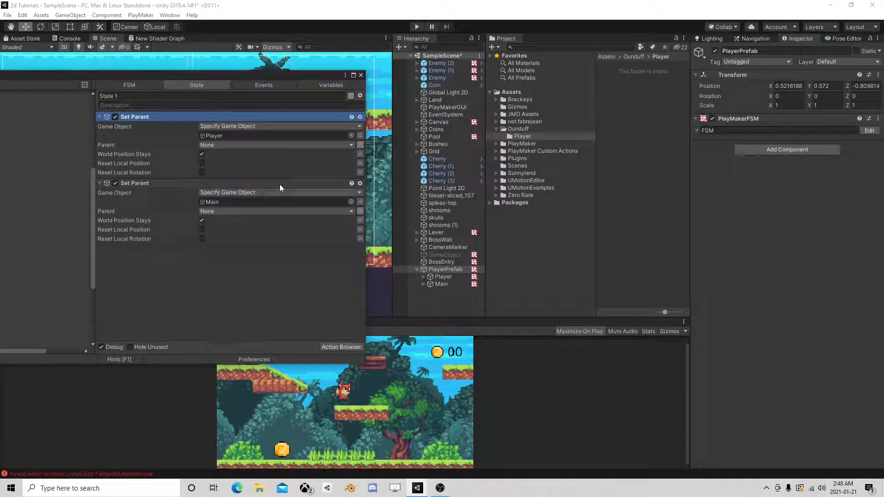
left_click(361, 75)
Step: Save PlayerPrefab as a prefab asset in the Ourstuff/Player folder
left_click(445, 269)
left_click_drag(444, 270, 625, 105)
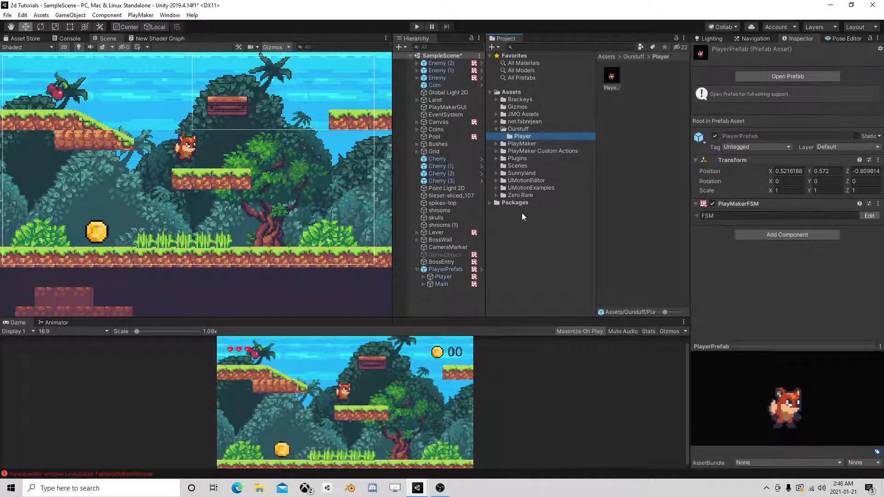
Step: Move the PlayerPrefab instance to about X -1.351, Y 0.086 in the level and delete it from the scene
left_click(448, 269)
double_click(458, 272)
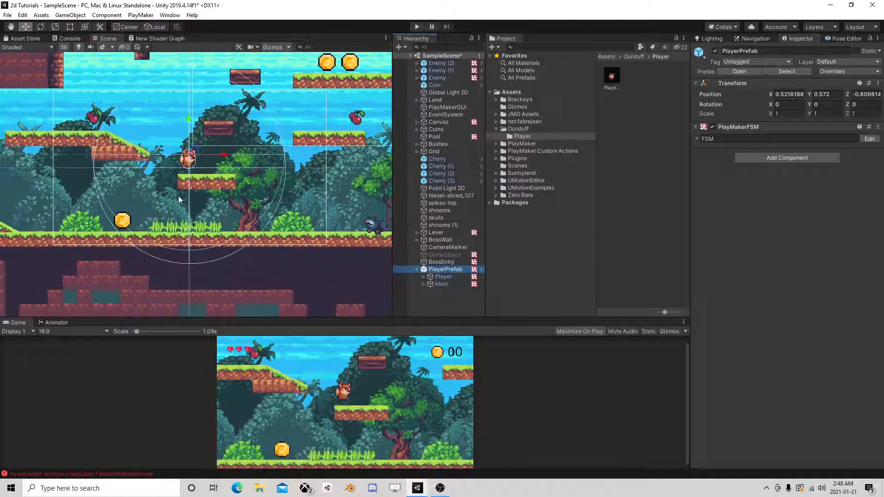
left_click_drag(303, 131, 123, 183)
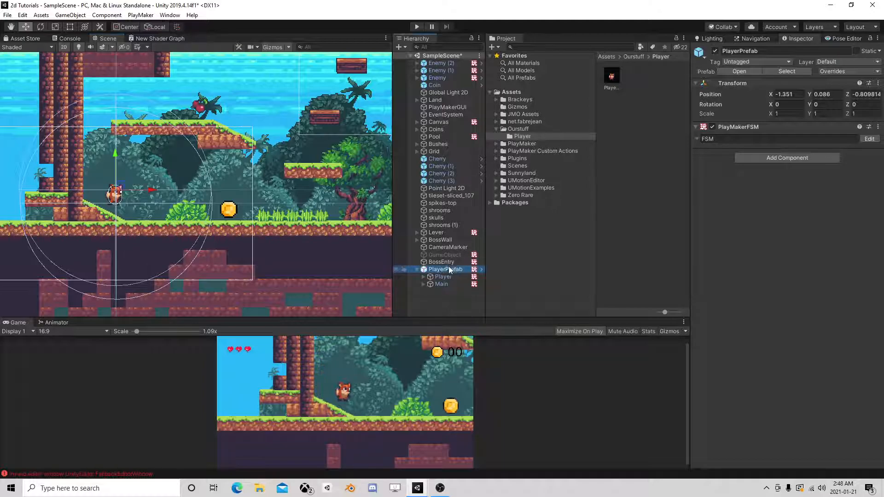
key("Delete")
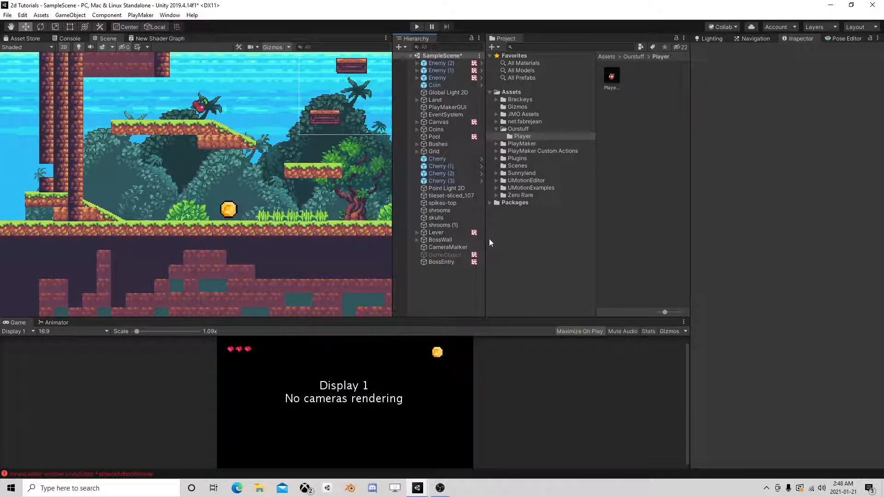
Step: Make Cherry, Cherry (1), Cherry (2) and Cherry (3) children of Land and collapse Land
left_click(440, 180)
left_click(441, 159, "shift")
left_click_drag(441, 159, 438, 100)
left_click(416, 101)
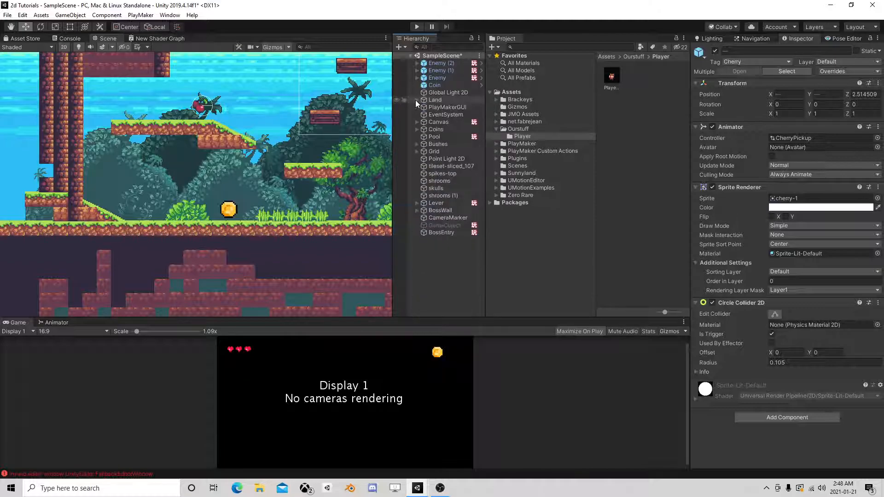
Step: Make the single Coin object a child of Land and collapse Land
left_click(443, 84)
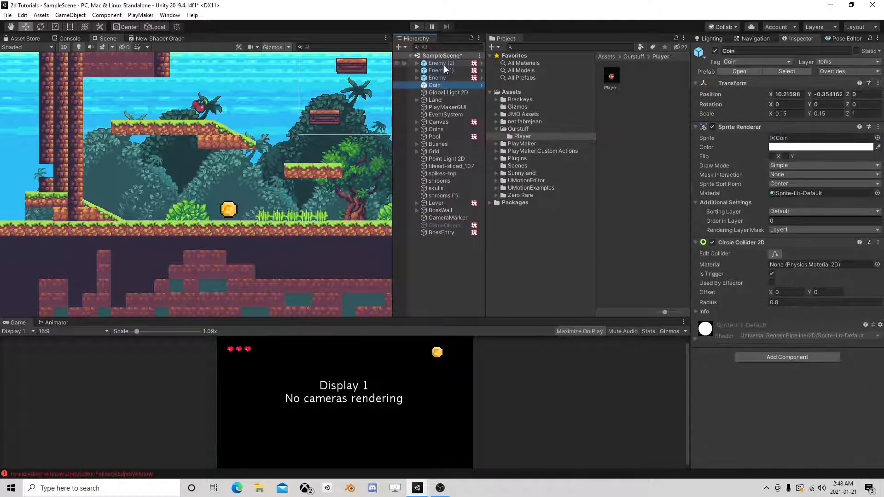
left_click(442, 64, "shift")
left_click(437, 85)
mouse_move(436, 87)
left_mouse_down()
mouse_move(448, 122)
mouse_move(439, 151)
mouse_move(438, 99)
left_mouse_up()
left_click(417, 92)
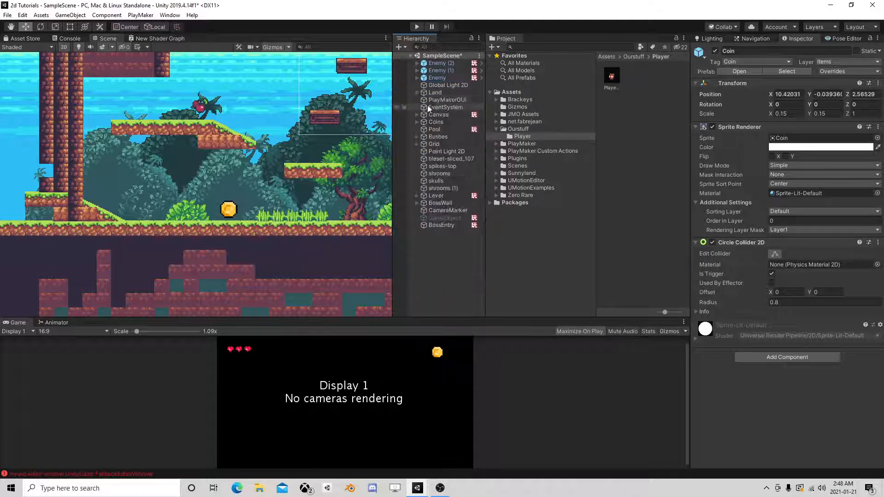
Step: Move the Coins and Bushes groups under Land, leaving Land collapsed
left_click_drag(435, 124, 432, 92)
left_click(417, 92)
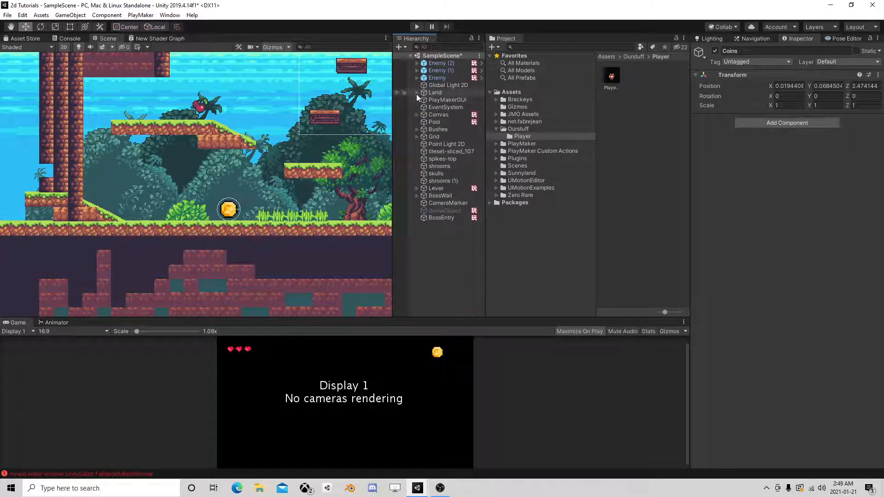
left_click_drag(442, 129, 432, 92)
left_click(417, 92)
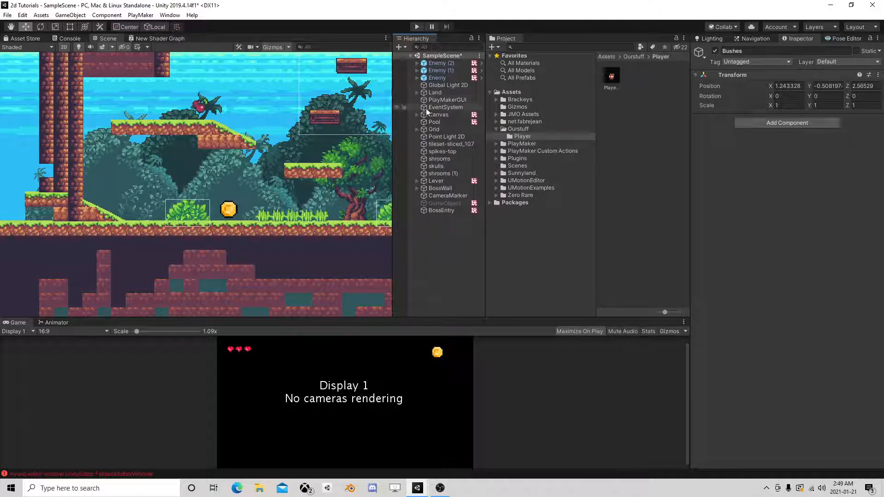
Step: Move the objects from tileset-sliced_107 through BossWall, including spikes-top, shrooms, skulls and Lever, under Land and collapse it
left_click(445, 145)
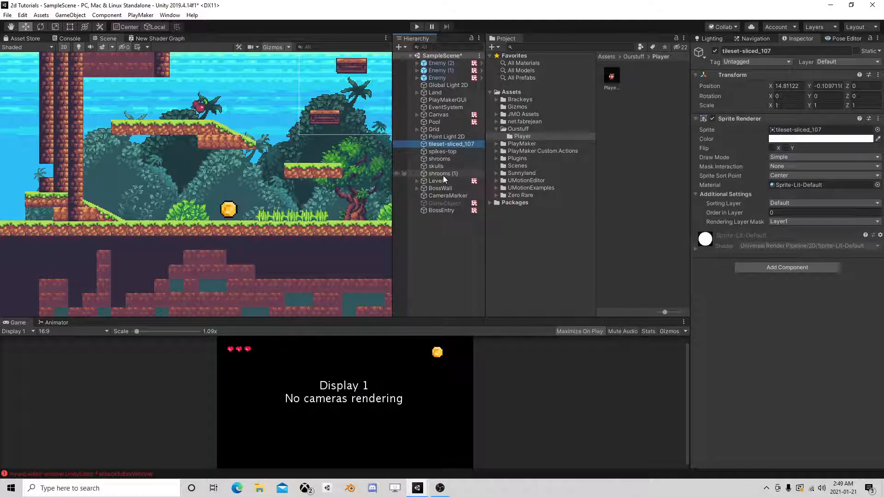
left_click(443, 176, "shift")
left_click(446, 180, "shift")
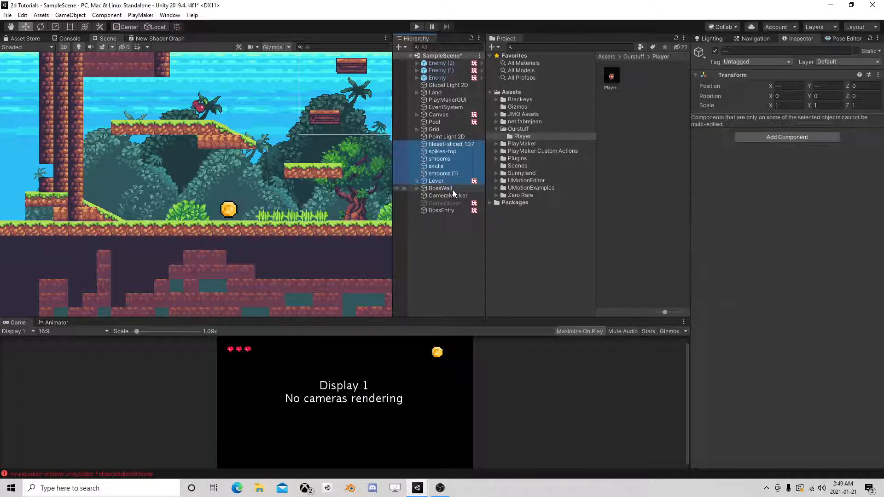
left_click(452, 188, "shift")
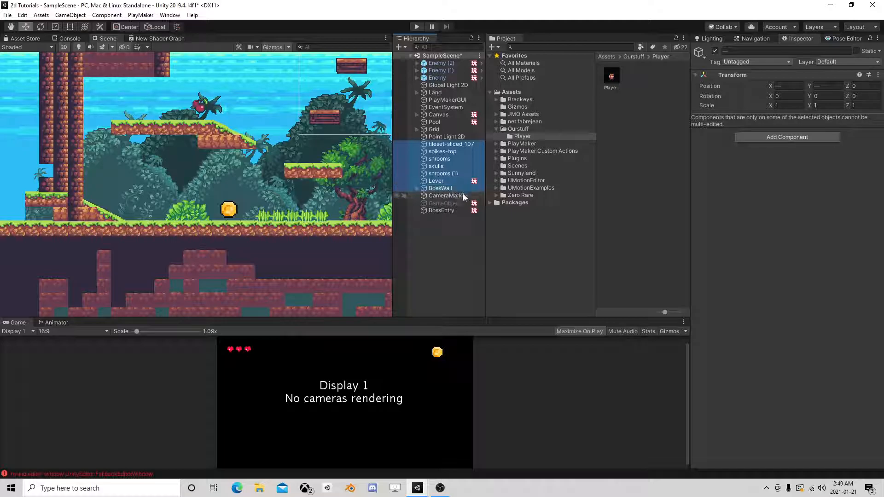
left_click_drag(436, 183, 435, 93)
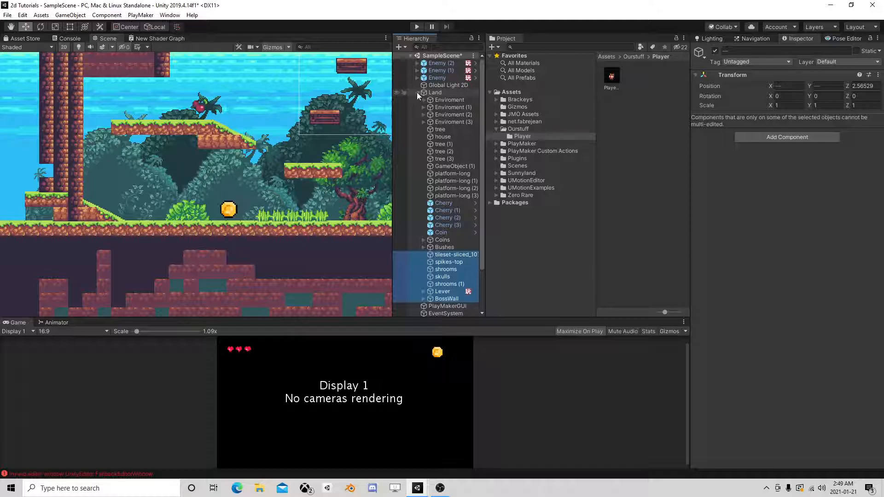
left_click(417, 93)
left_click(421, 203)
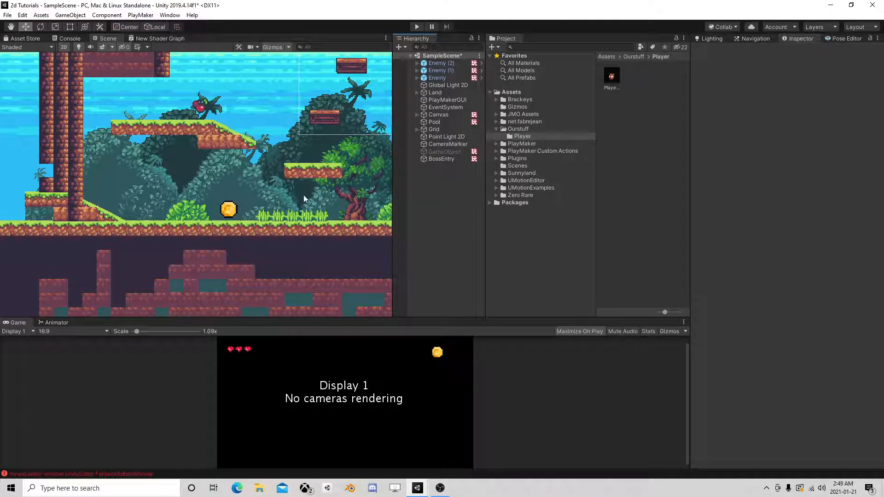
Step: Create an empty game object at the scene root and name it Level
right_click(433, 187)
left_click(460, 270)
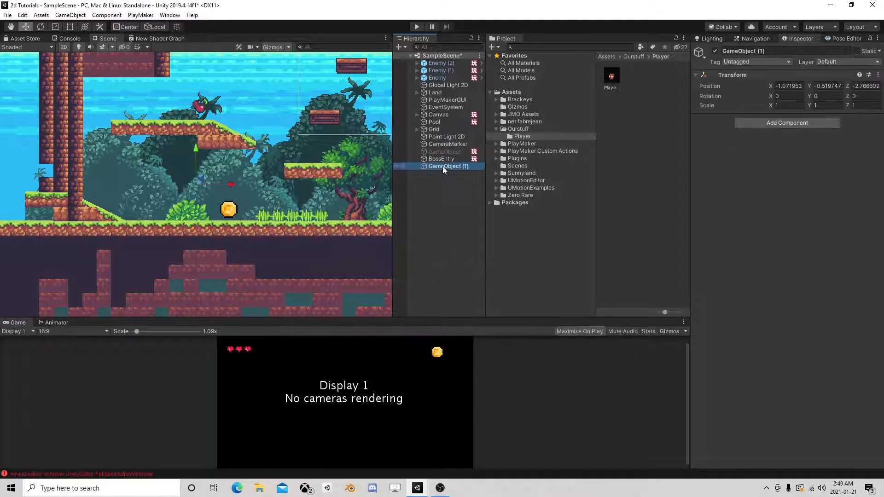
type("L")
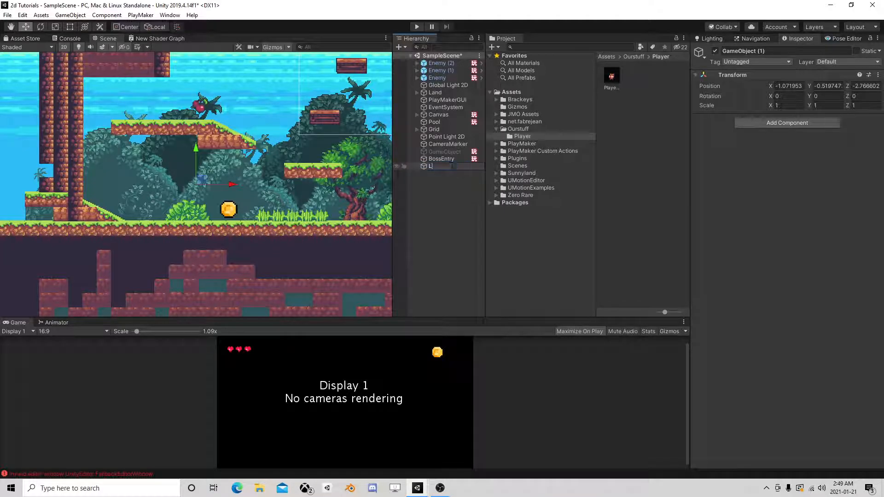
type("evel")
key("Return")
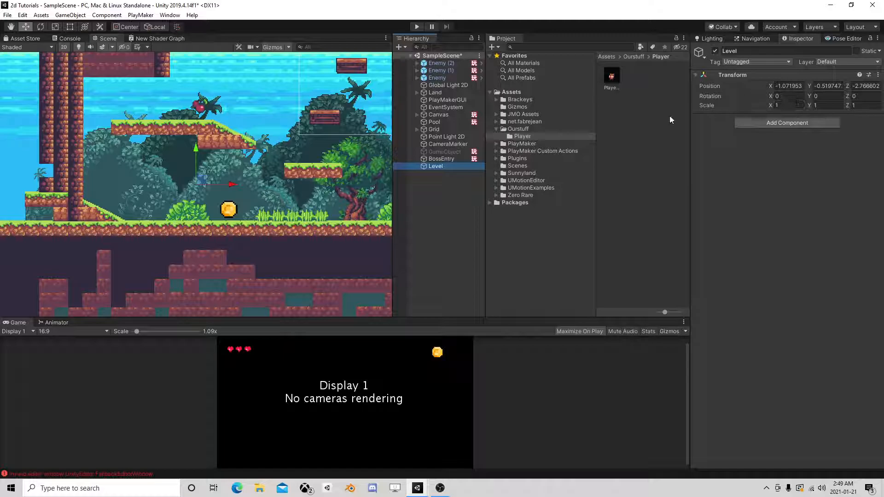
Step: Set Level's position to 0 on X, Y and Z
left_click(791, 87)
type("0")
left_click(825, 86)
type("0")
left_click(860, 86)
type("0")
Step: Create an empty child of Level named Start and move it toward the level's left end
right_click(438, 164)
left_click(478, 251)
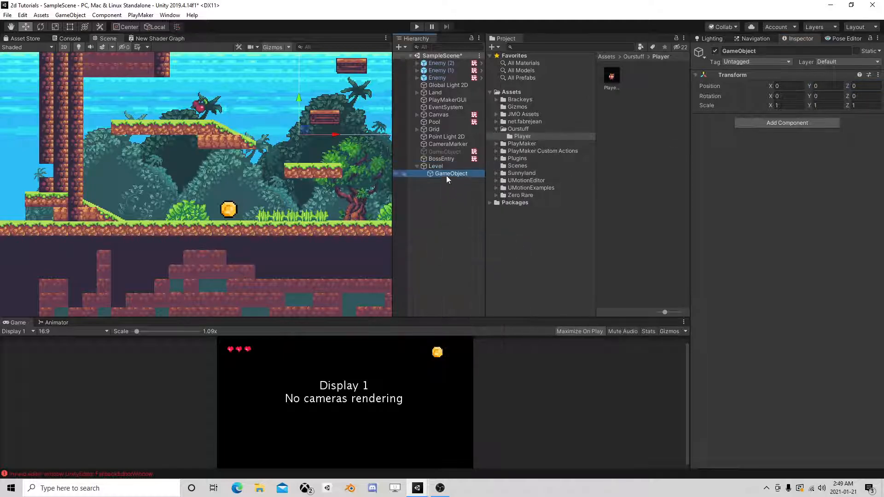
type("Start")
key("Return")
left_click_drag(298, 134, 129, 102)
Step: Add a PlayMakerFSM component to Level and open its FSM for editing
left_click(430, 167)
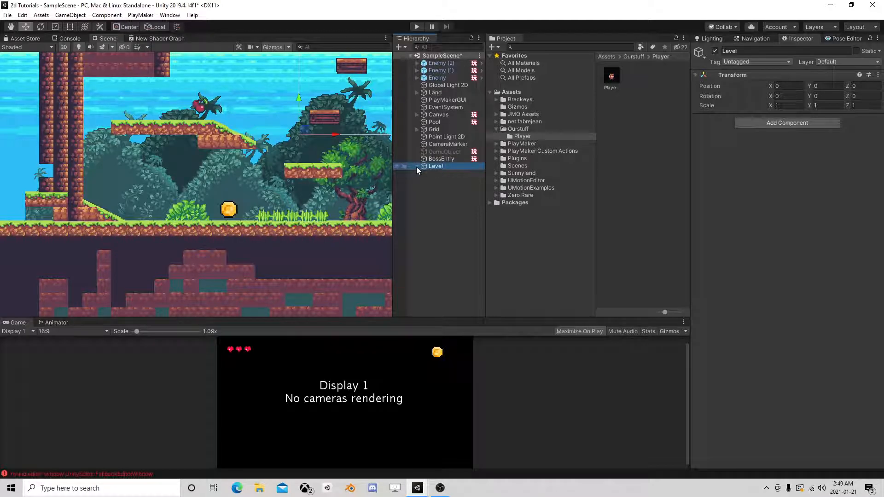
left_click(416, 166)
left_click(788, 123)
left_click(778, 154)
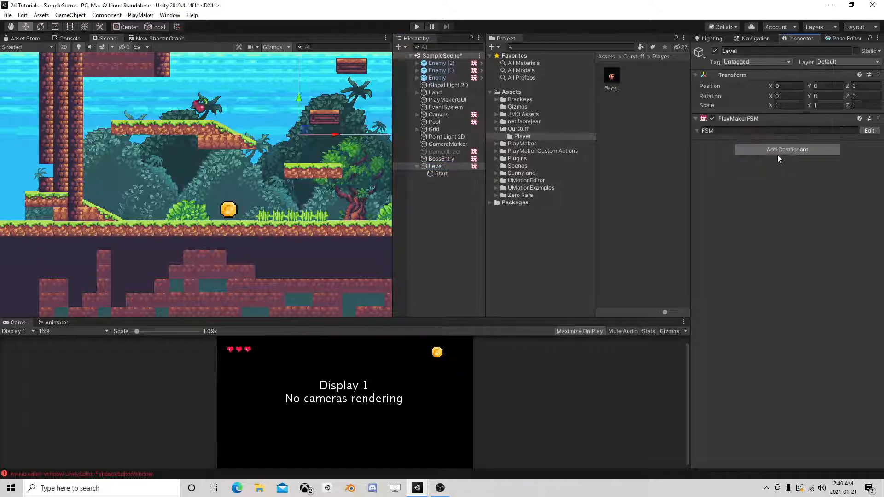
left_click(869, 131)
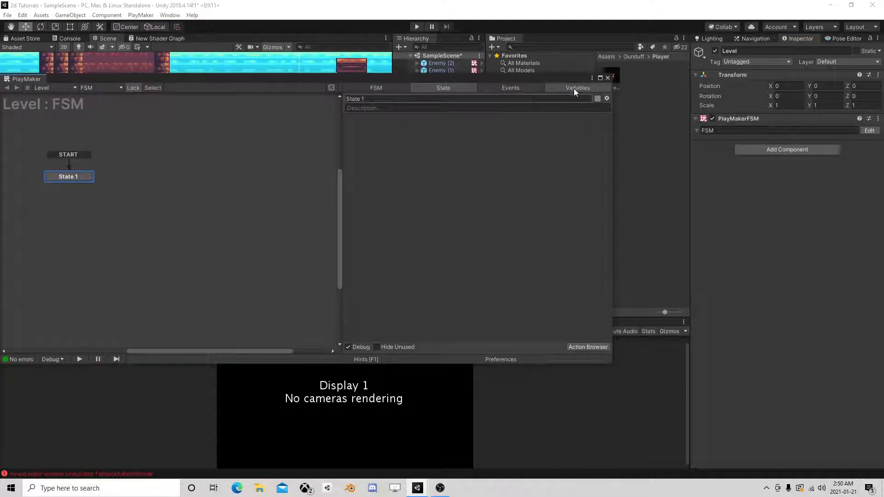
Step: Add a GameObject variable named PlayerPrefab to Level's FSM with the PlayerPrefab asset as its value
left_click(574, 88)
left_click_drag(563, 84, 347, 84)
left_click_drag(612, 76, 308, 112)
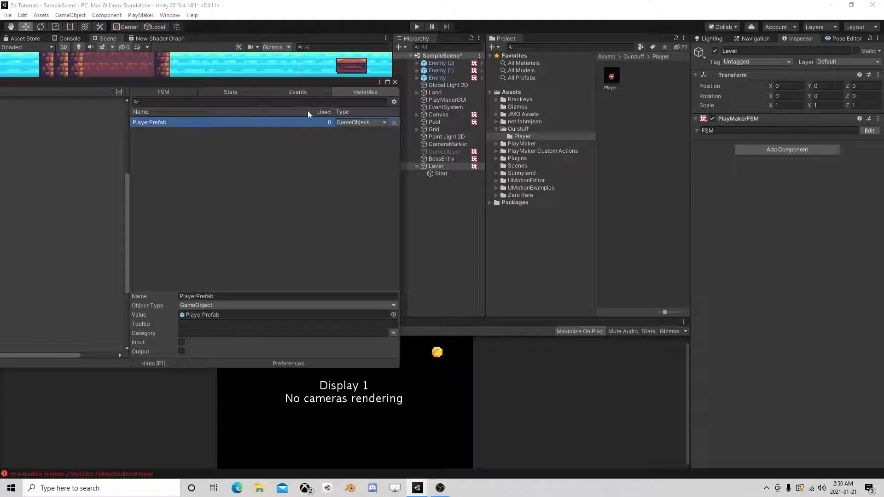
left_click_drag(267, 84, 633, 111)
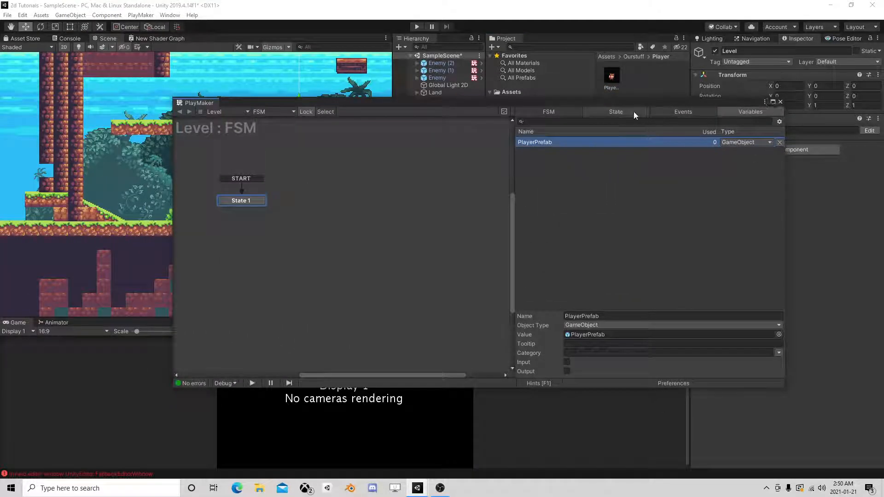
Step: Add a Next Frame Event action to State 1 of Level's FSM
left_click(245, 202)
left_click(761, 371)
type("next fra")
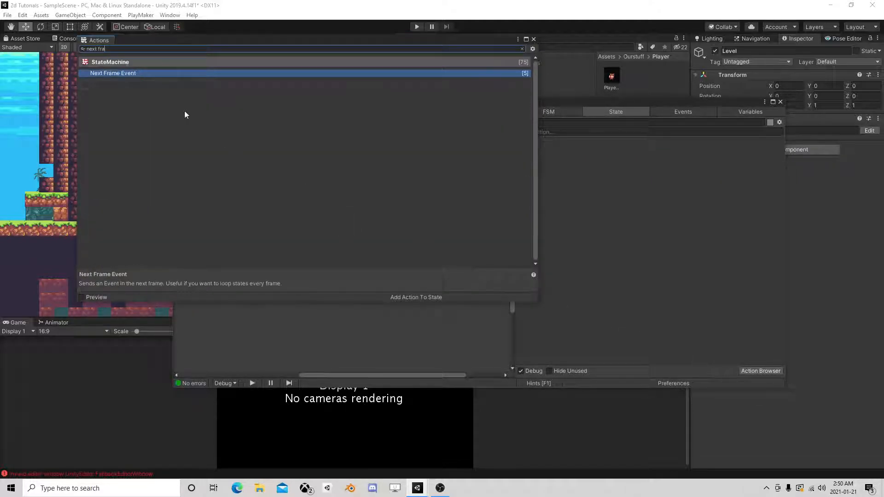
double_click(156, 74)
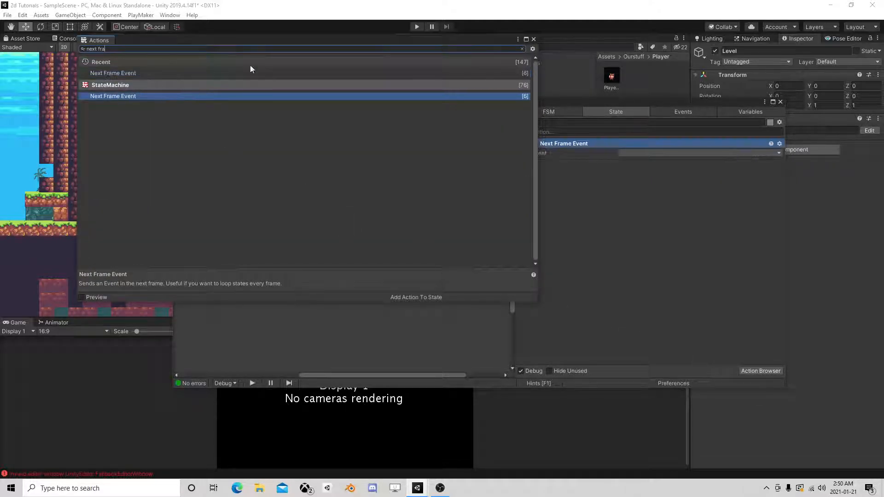
left_click(533, 40)
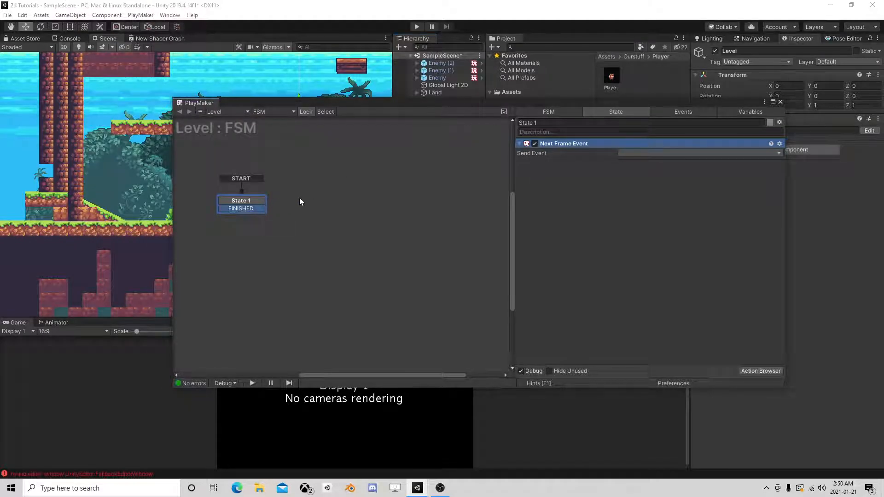
Step: Connect State 1's FINISHED transition to a new State 2 placed below it, with Next Frame Event sending FINISHED
right_click(300, 200)
left_click(322, 203)
left_click_drag(258, 208, 313, 204)
left_click(666, 153)
left_click(664, 171)
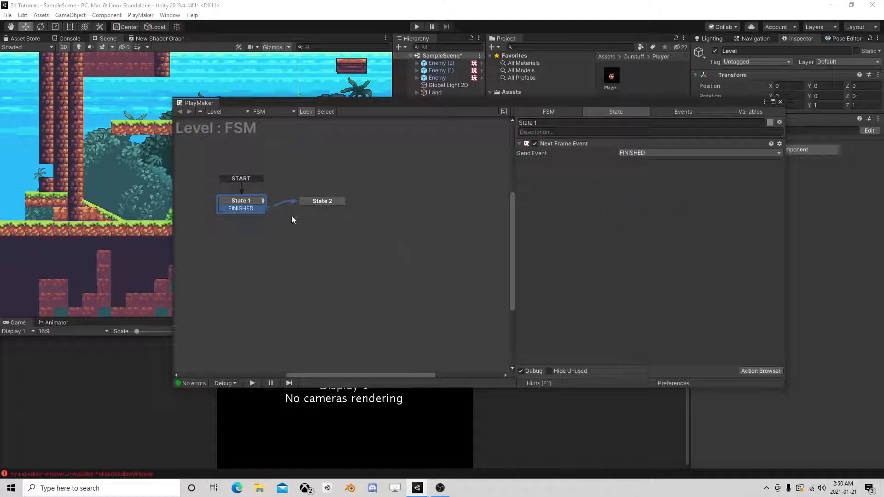
left_click_drag(317, 201, 232, 233)
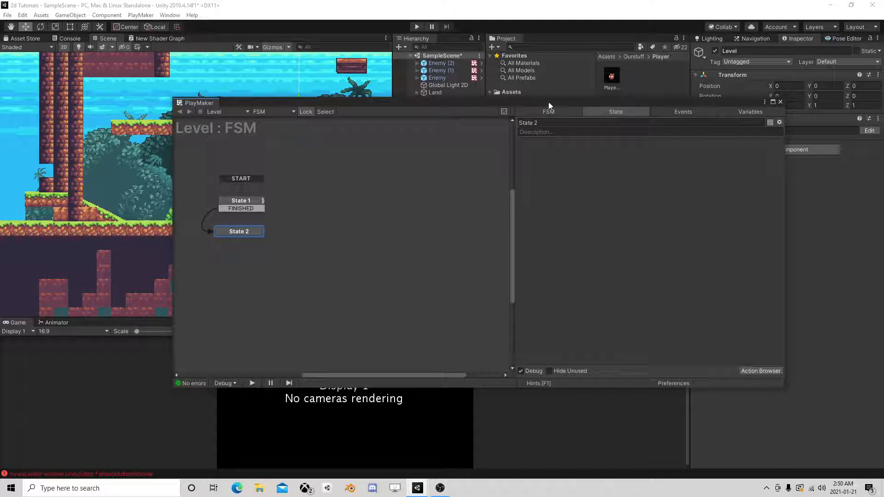
Step: Add a Create Object action to State 2 of Level's FSM
left_click_drag(557, 102, 547, 168)
left_click(741, 438)
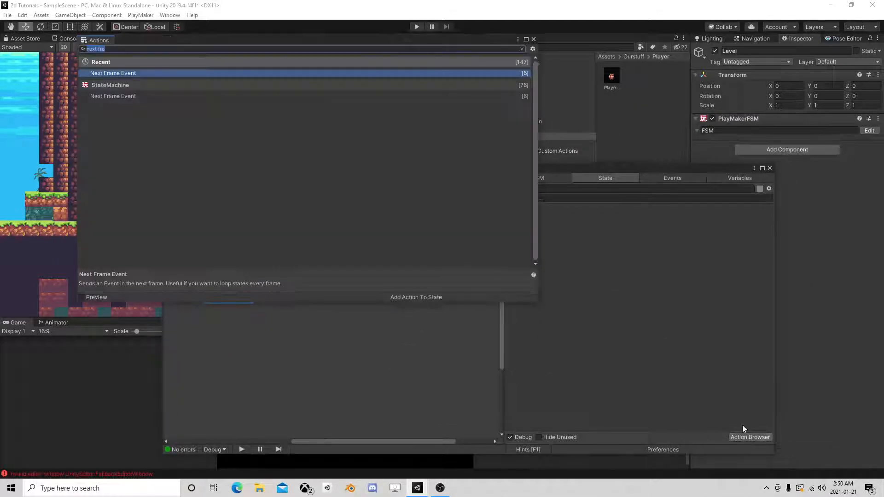
type("create")
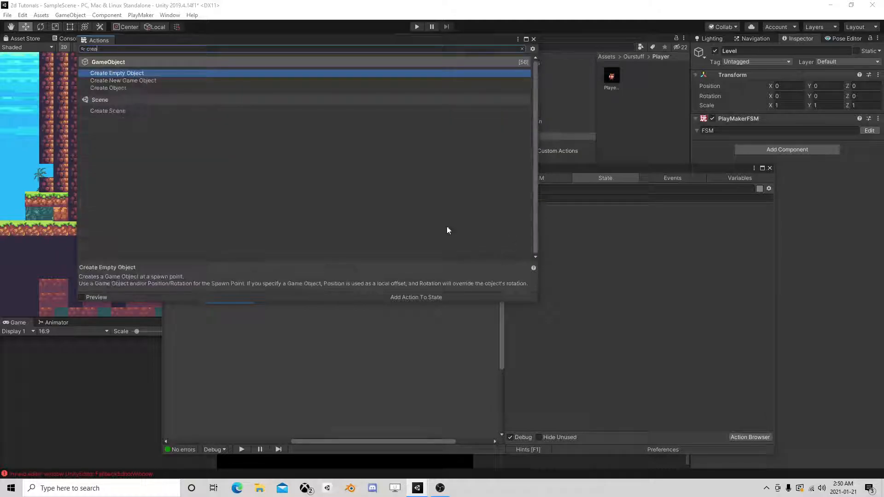
double_click(142, 87)
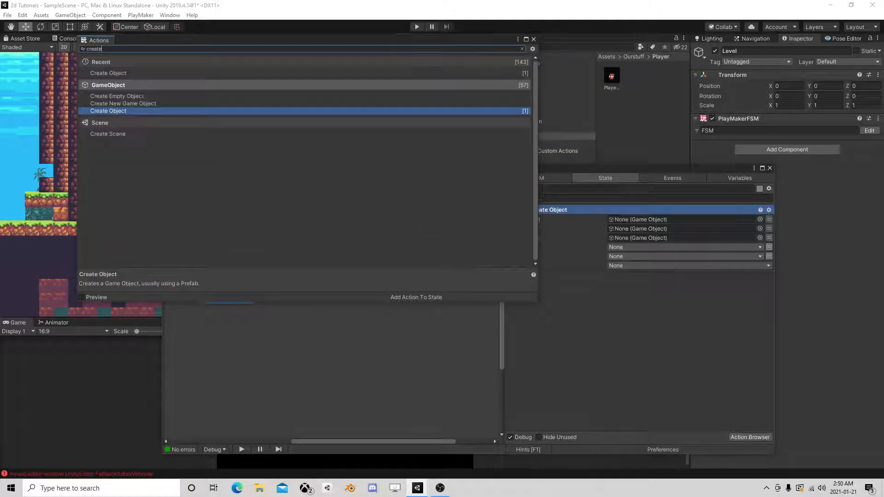
left_click(533, 39)
Step: Set Create Object's Game Object to the PlayerPrefab variable and its Spawn Point to Level's Start object
left_click(769, 219)
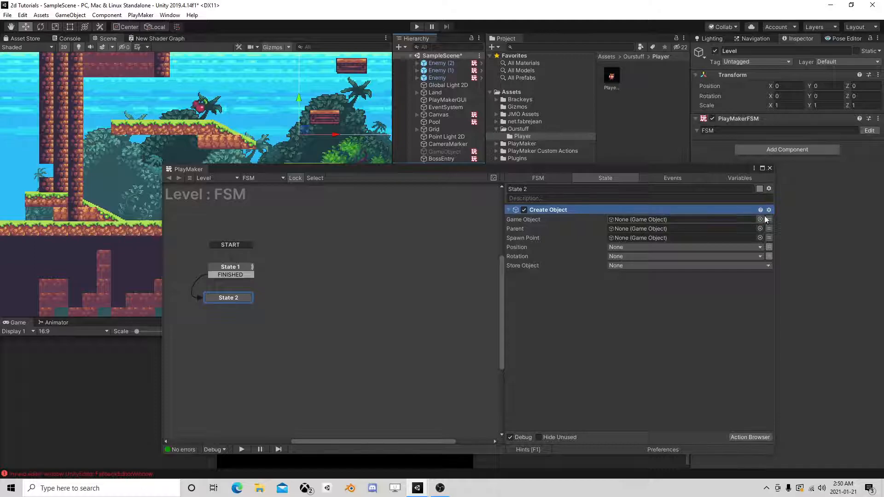
left_click(691, 219)
mouse_move(656, 240)
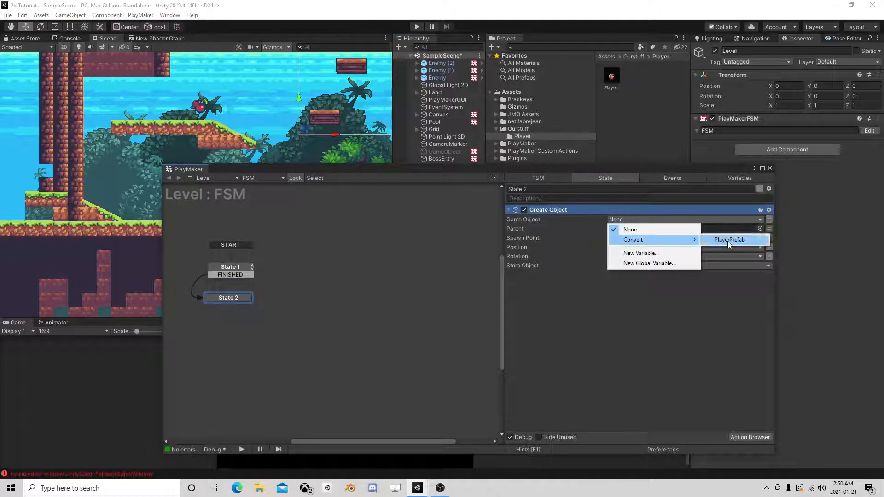
left_click(735, 240)
left_click_drag(717, 171, 278, 86)
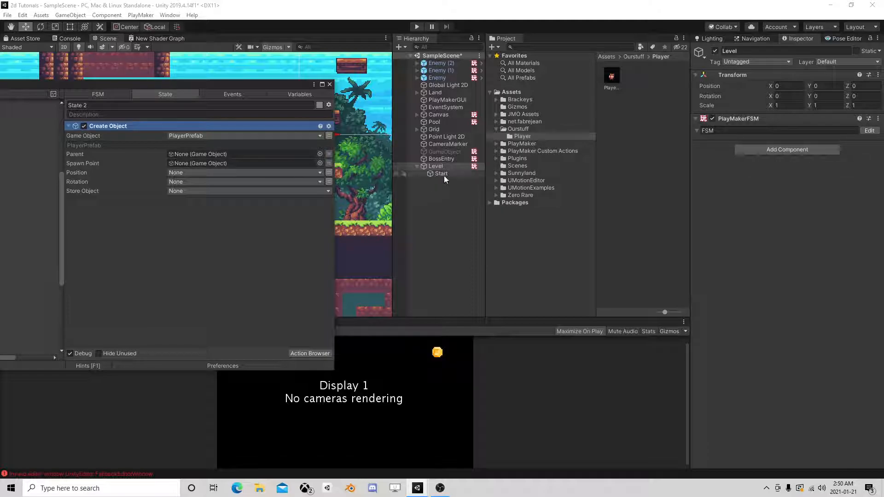
left_click_drag(443, 175, 209, 162)
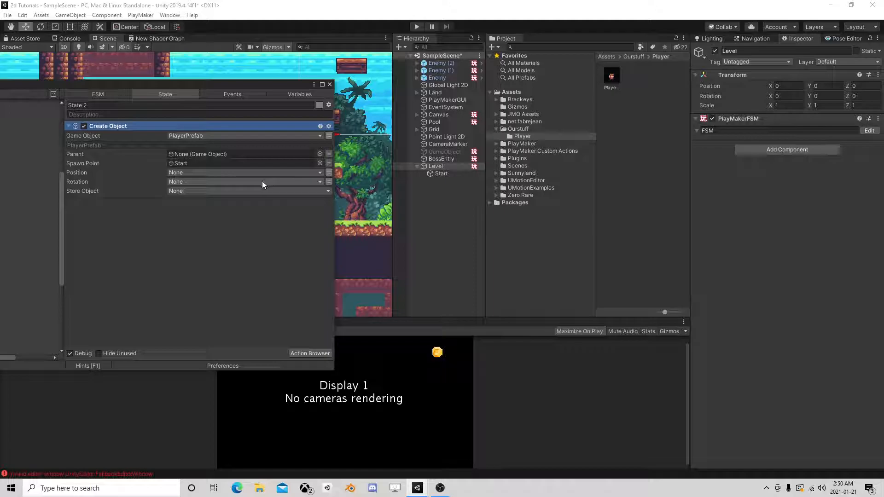
left_click(329, 84)
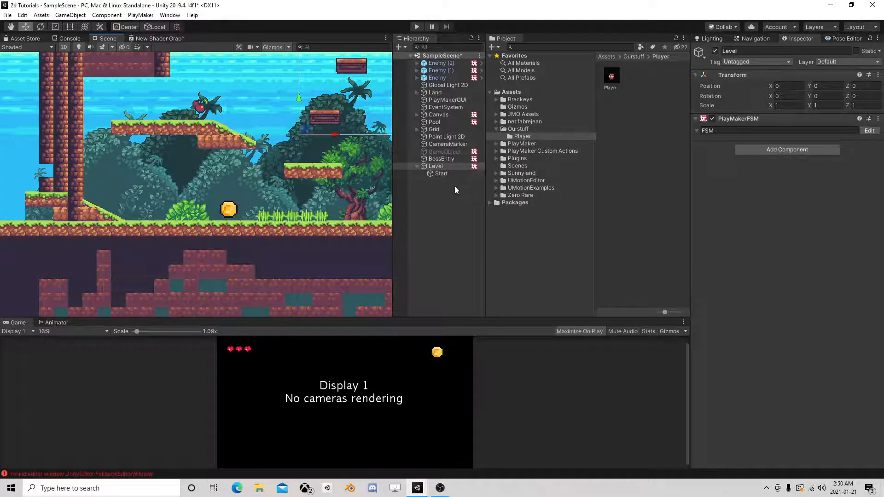
left_click(445, 165)
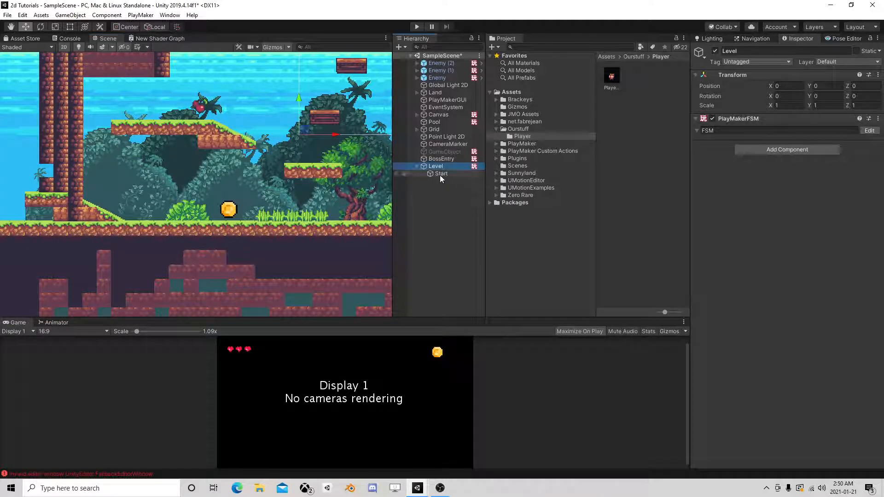
scroll(294, 179, "down", 2)
middle_click_drag(301, 180, 362, 153)
scroll(276, 182, "up", 8)
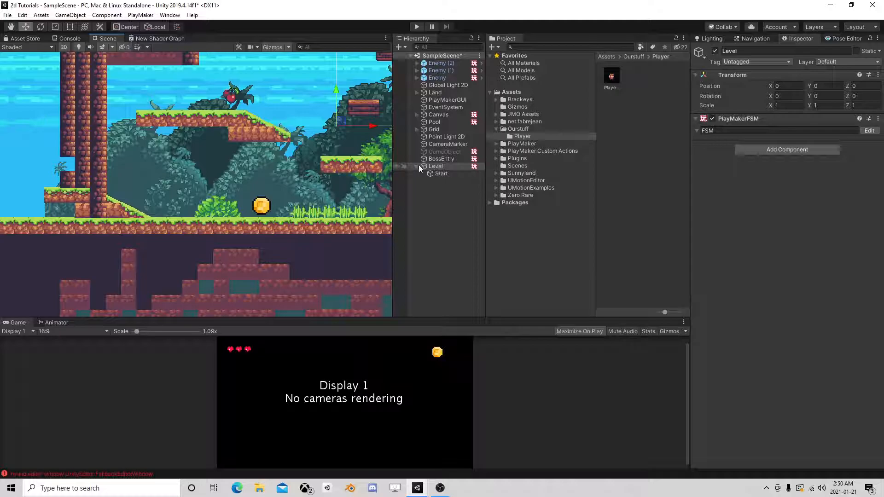
left_click(418, 167)
Step: Play-test the scene by running and jumping the spawned fox across the platforms and around the enemies, and stop play mode
left_click(417, 26)
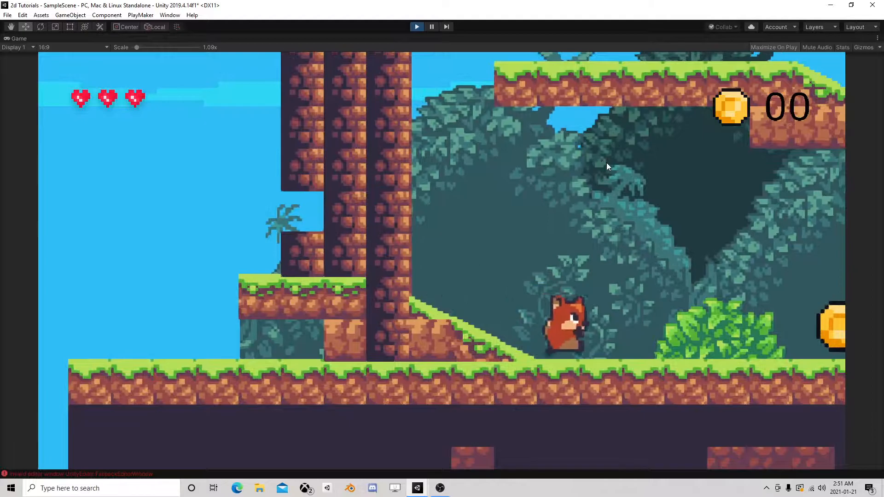
key("d")
key("space")
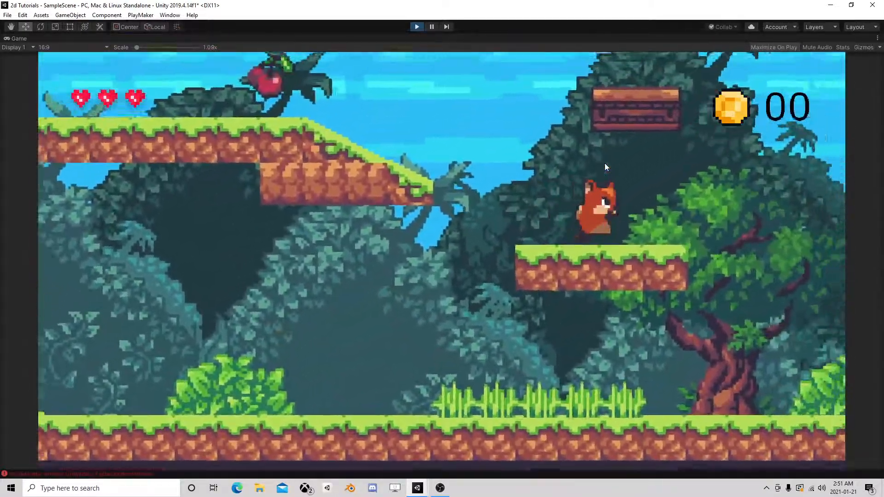
key("a")
key("space")
key("d")
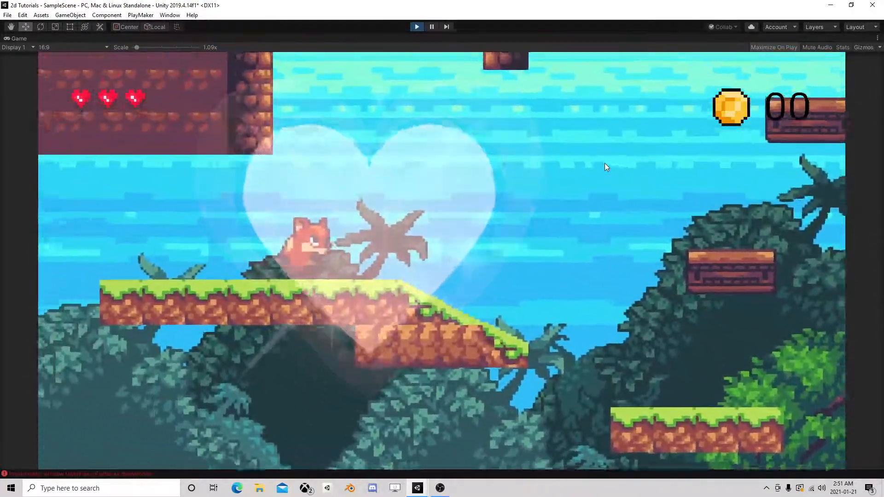
key("d")
key("space")
key("space")
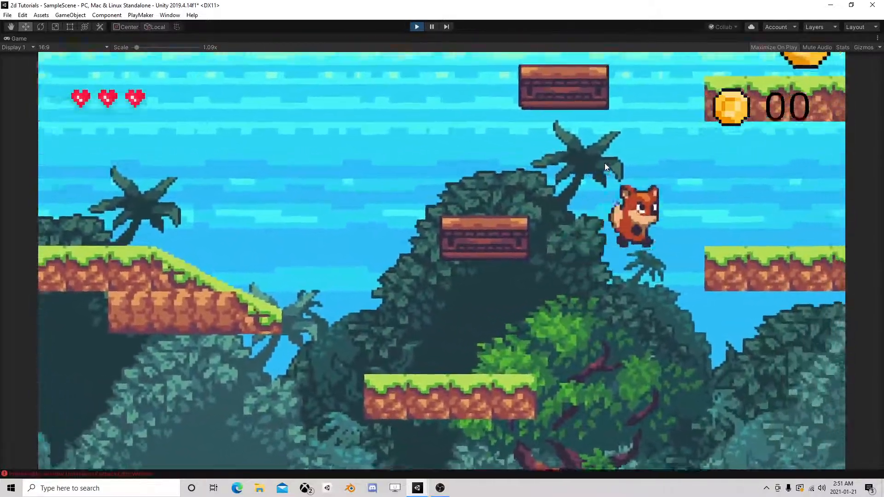
key("d")
key("space")
key("space")
key("a")
key("space")
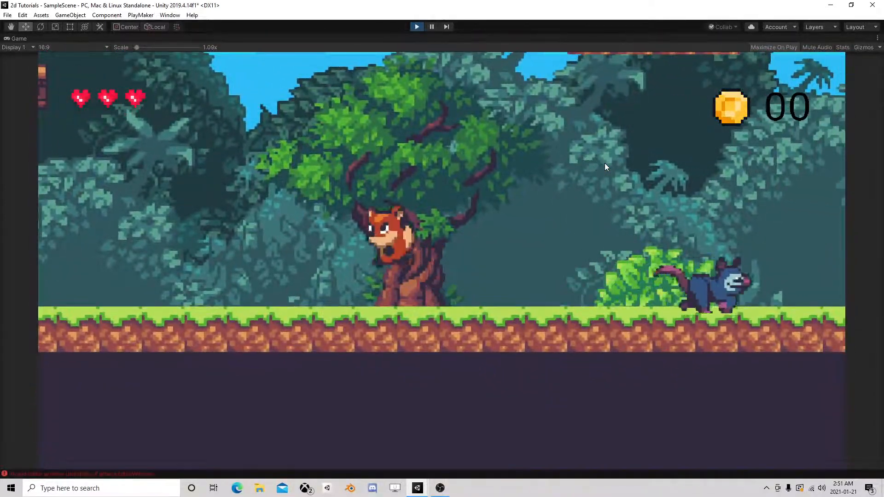
key("a")
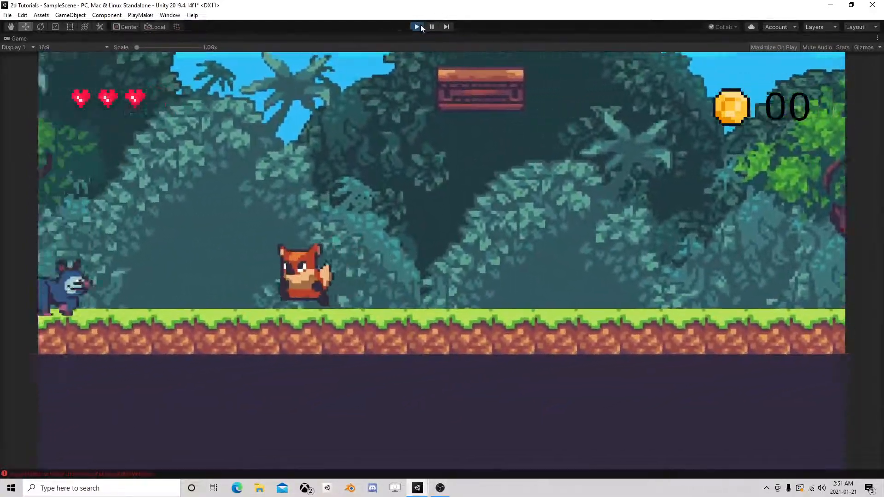
key("space")
key("space")
key("a")
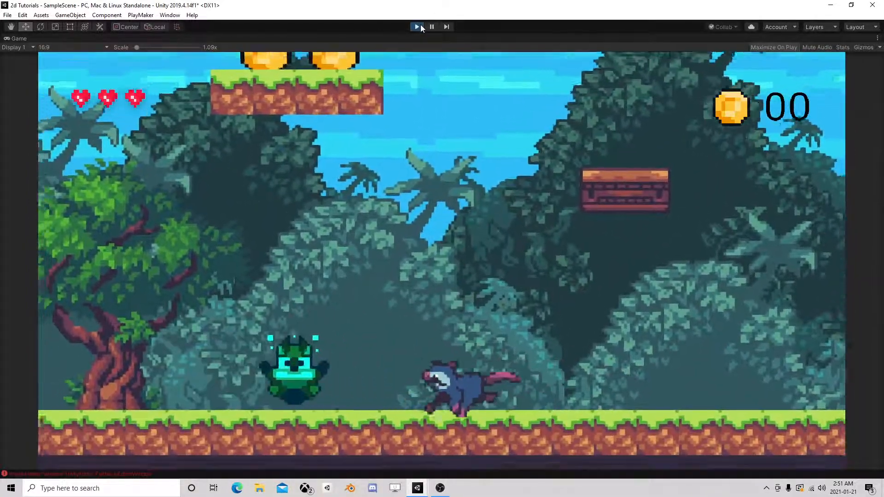
key("a")
key("space")
key("d")
left_click(421, 25)
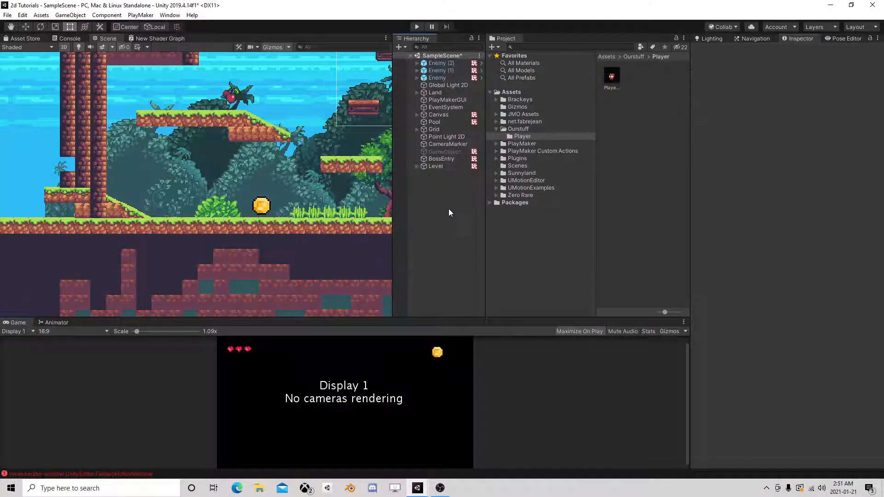
Step: Save SampleScene and create a new scene
left_click(7, 16)
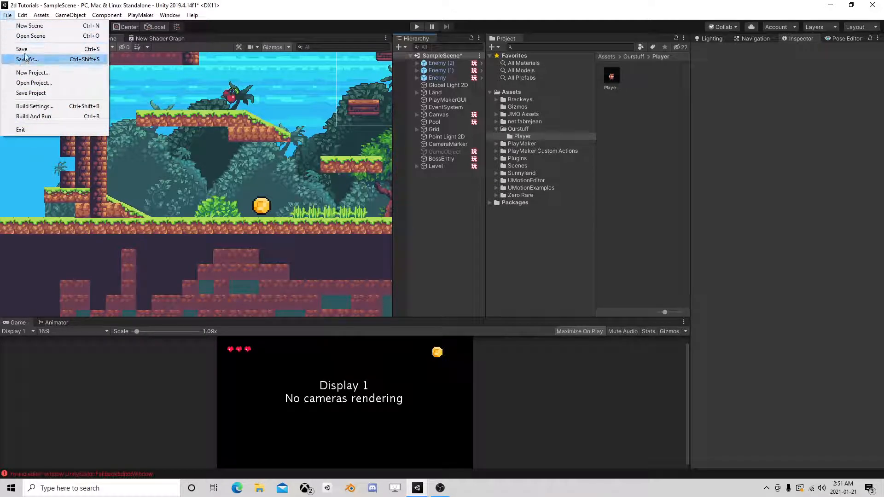
left_click(16, 47)
left_click(8, 15)
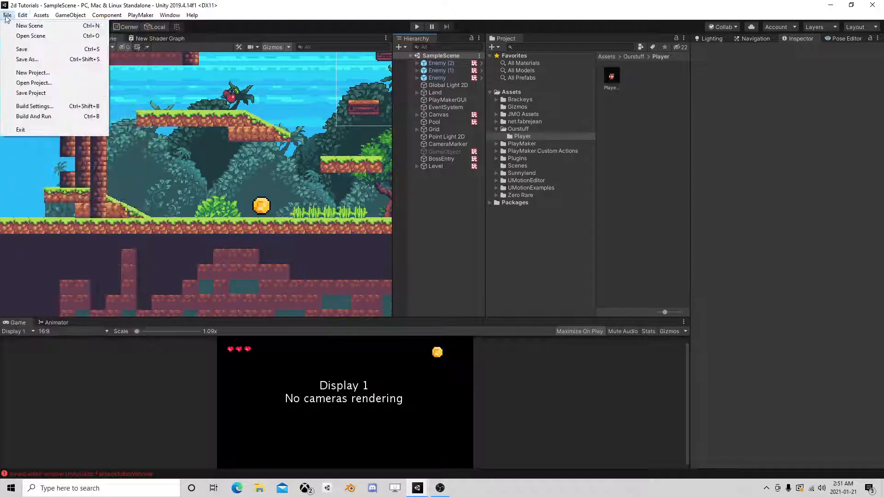
left_click(27, 26)
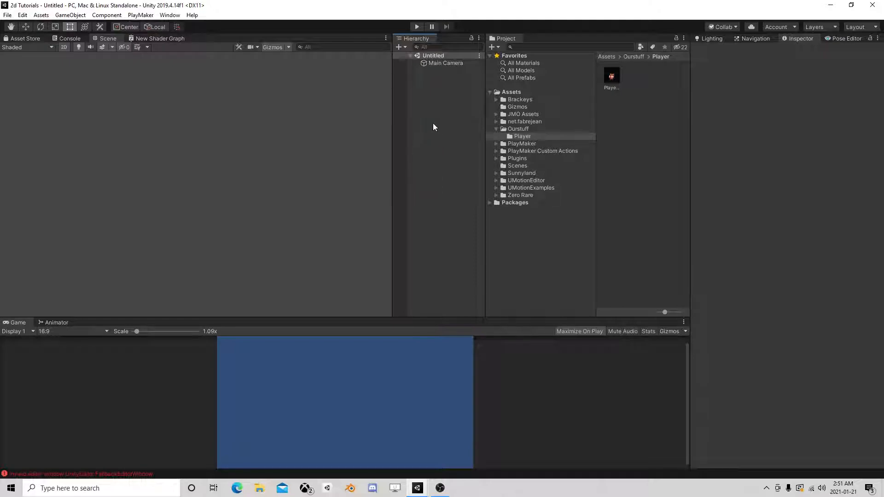
Step: Add a standard UI Button to the new scene
right_click(424, 102)
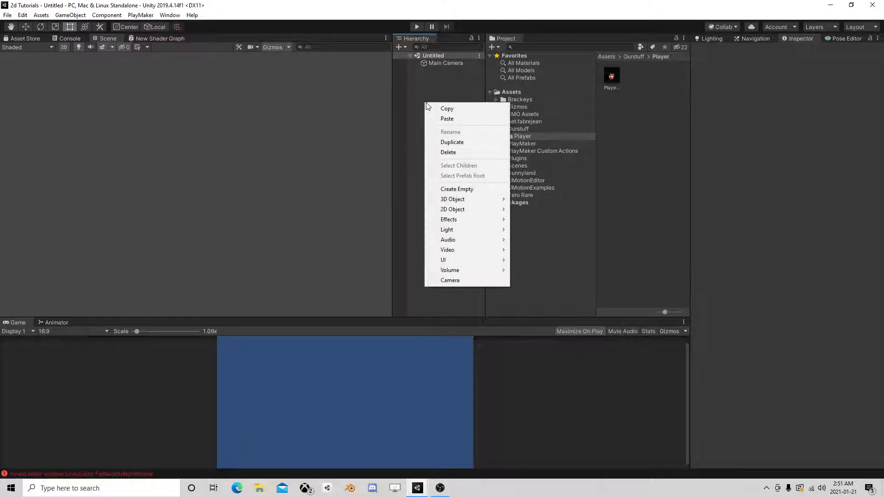
mouse_move(466, 259)
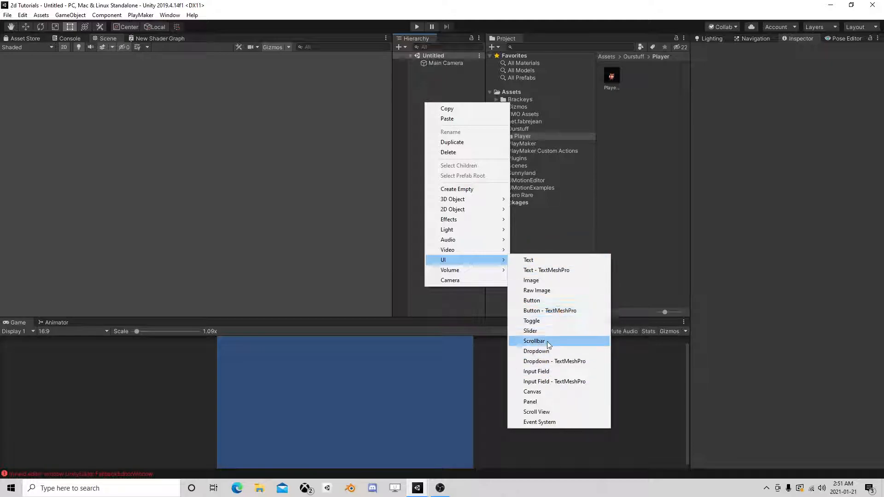
left_click(549, 302)
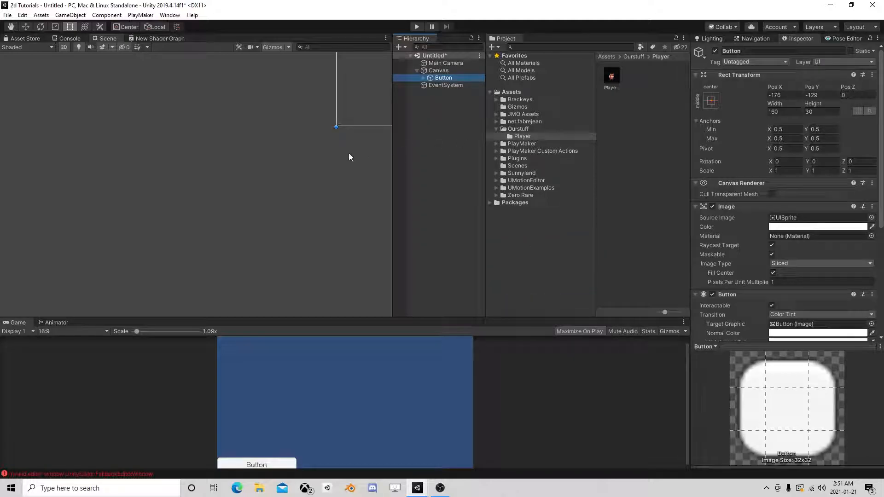
Step: Set the button's label text to "New Game"
double_click(443, 78)
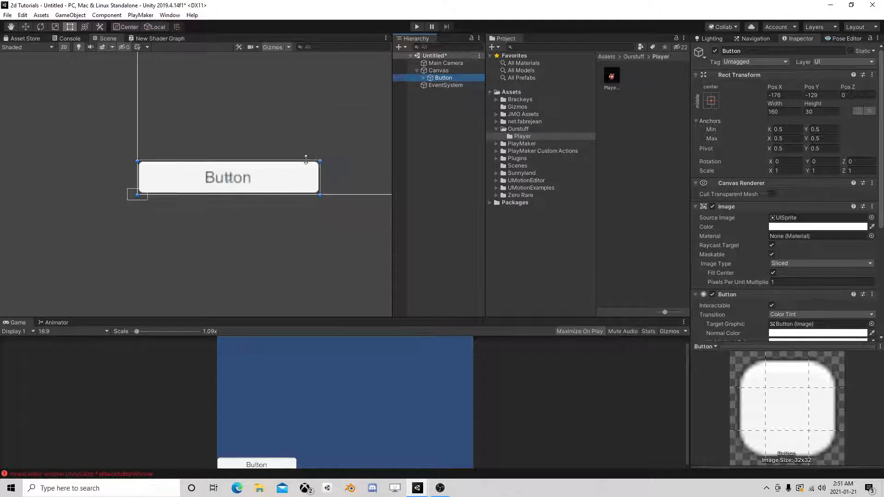
left_click(423, 78)
left_click(463, 85)
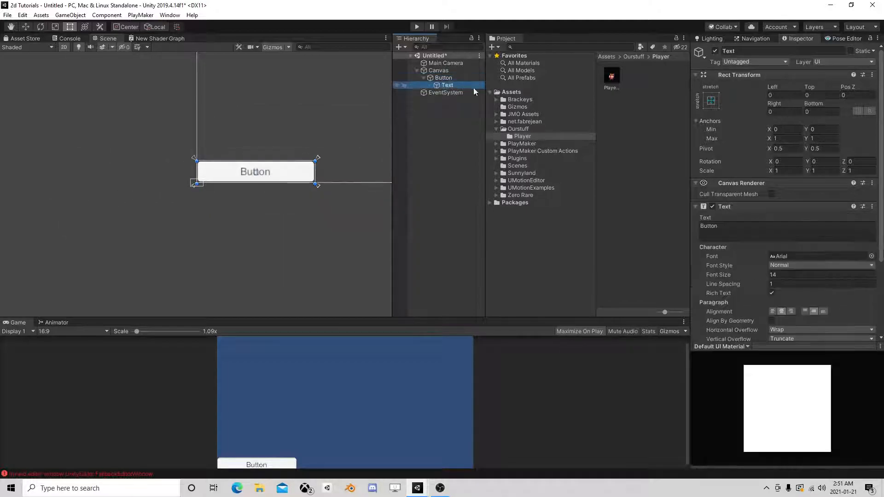
left_click(732, 226)
type("N")
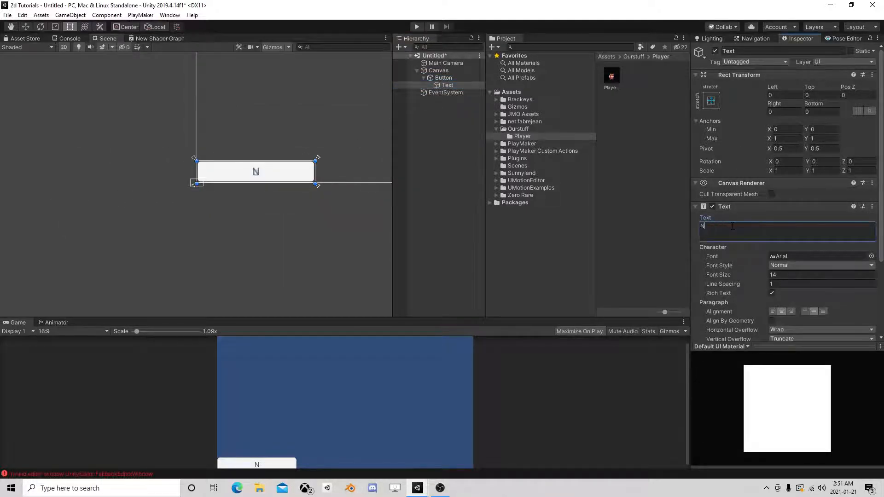
type("ew Game")
key("Return")
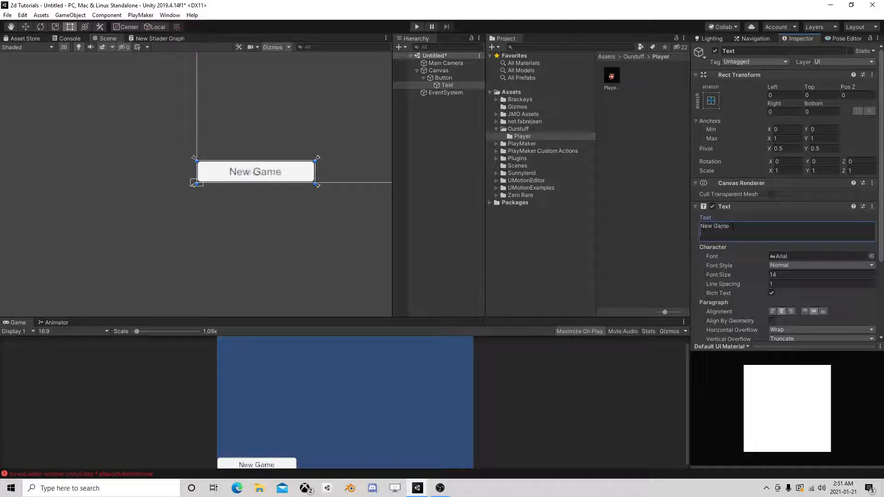
Step: Move the New Game button to just below the canvas centre, at about Pos X -1, Pos Y -40
double_click(443, 78)
scroll(296, 173, "down", 10)
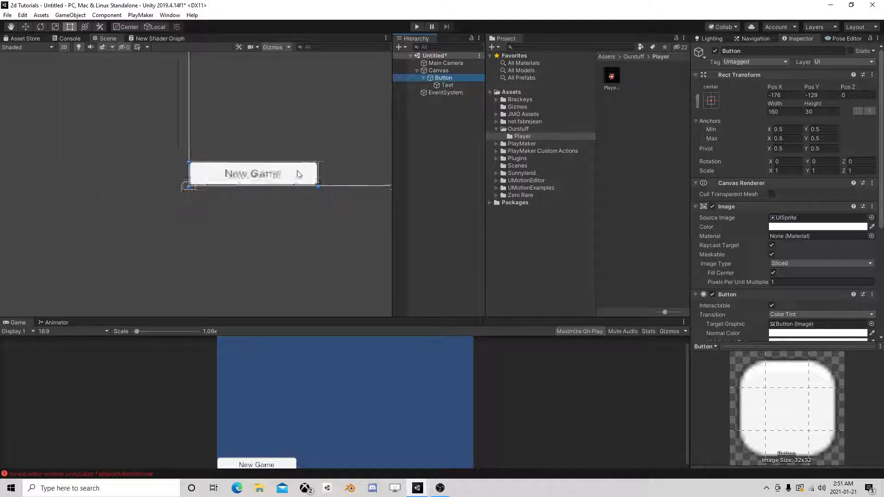
left_click(26, 27)
left_click_drag(141, 195, 177, 179)
Step: Duplicate the New Game button and place the copy directly below the original
left_click(445, 79)
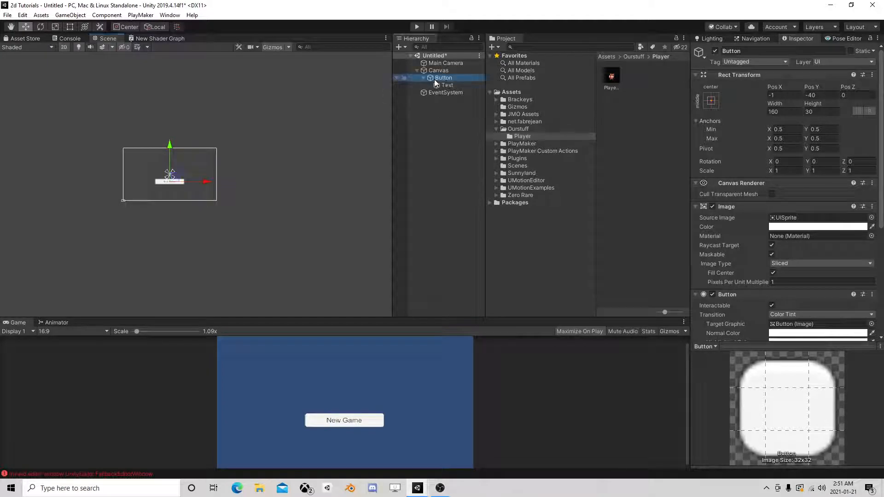
key("ctrl+d")
left_click_drag(170, 144, 174, 151)
Step: Set the lower button's label text to "Continue"
left_click(424, 84)
left_click(446, 92)
left_click(808, 229)
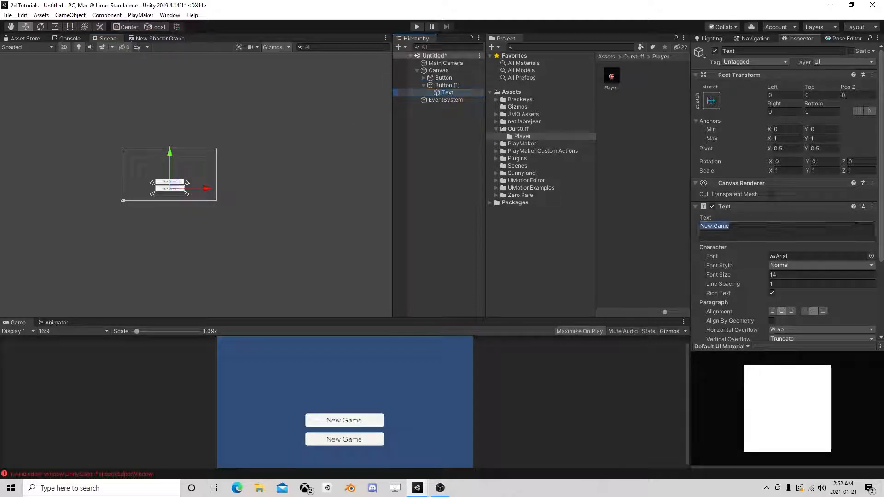
type("Continue")
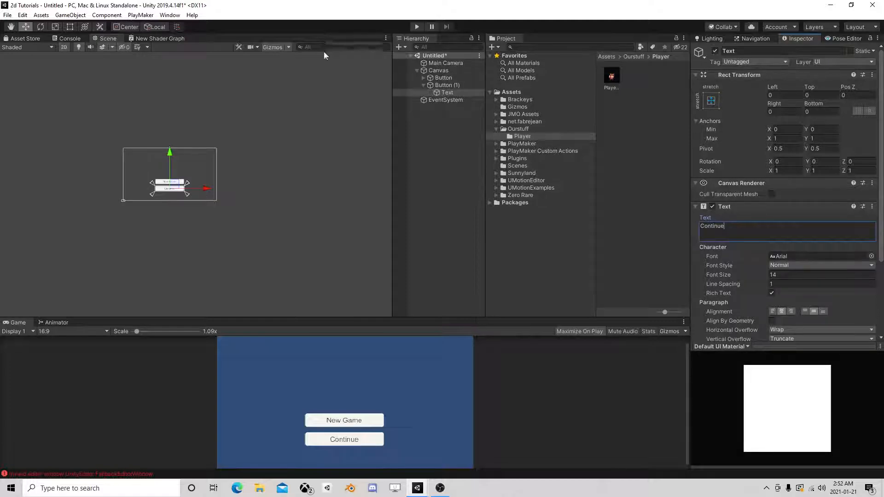
left_click(430, 134)
left_click(424, 85)
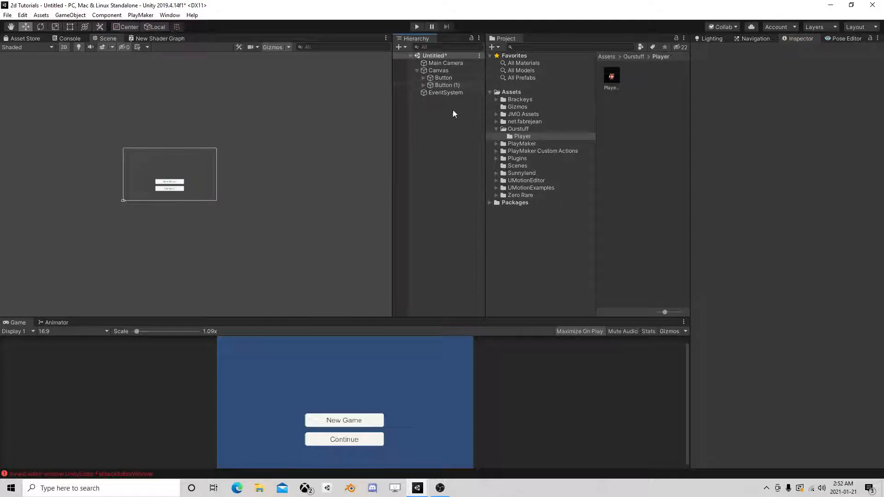
Step: Save the new scene as MainTitle in the project's Assets folder
left_click(442, 71)
left_click(6, 15)
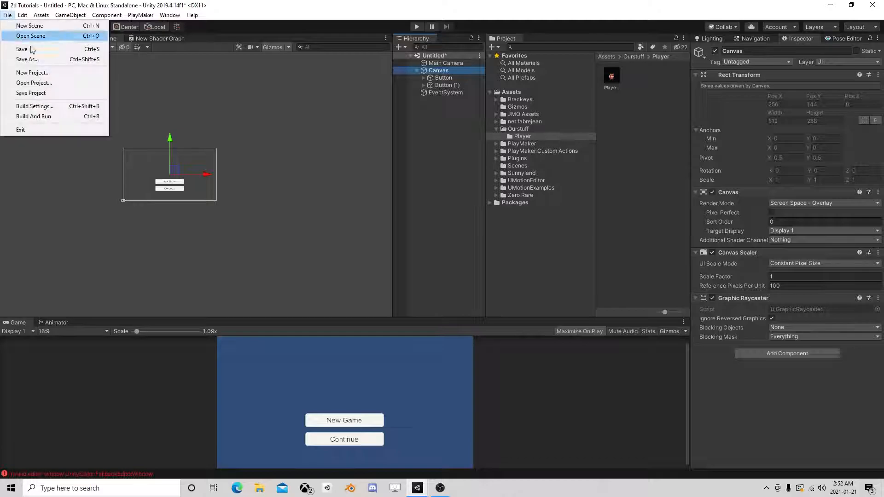
left_click(26, 59)
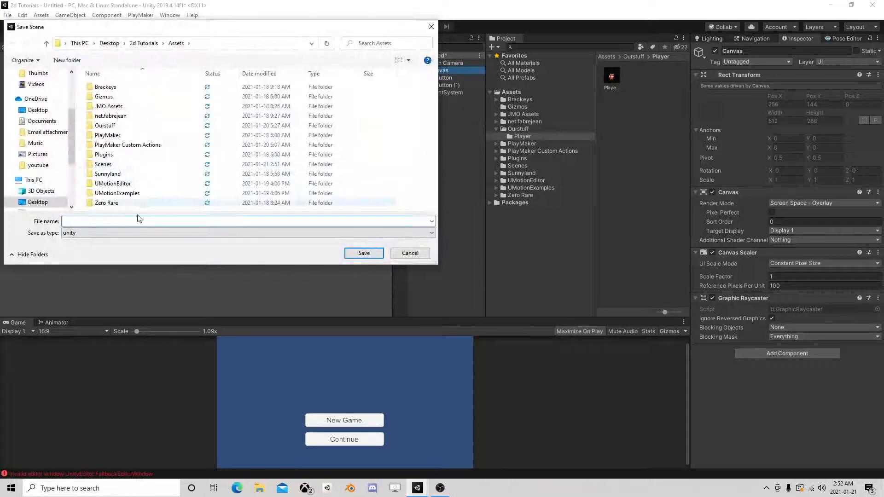
type("MainTitle")
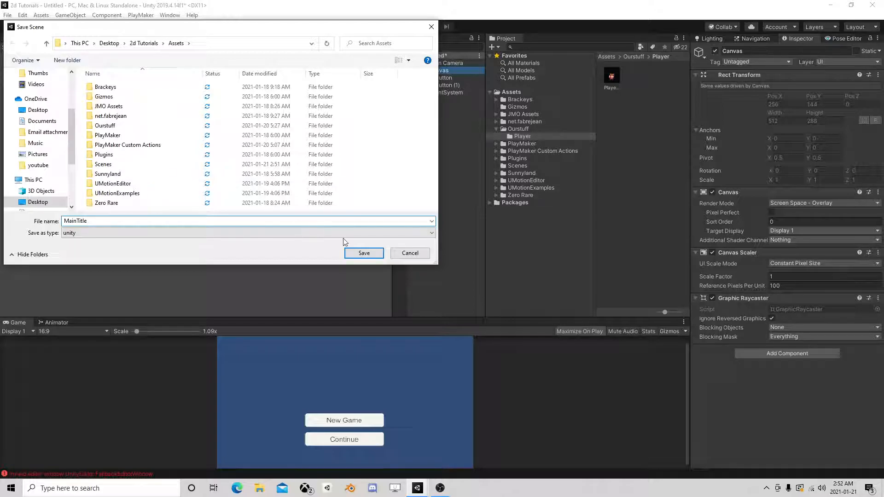
left_click(364, 252)
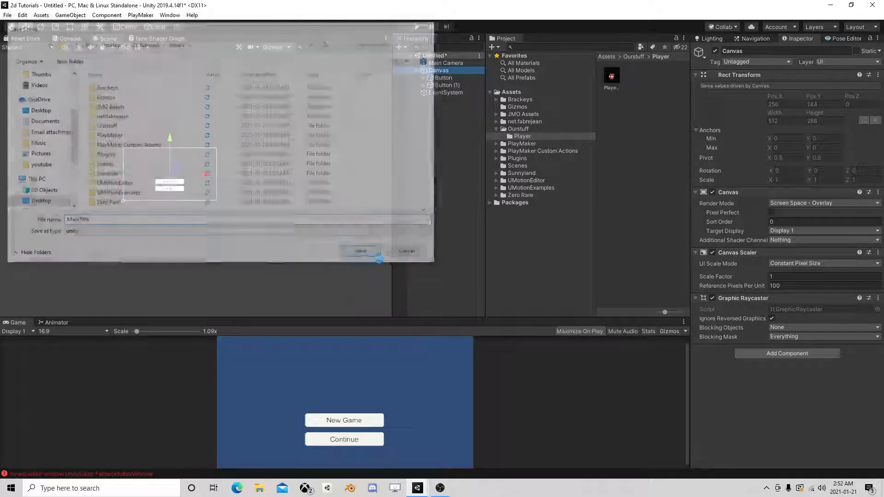
Step: Add the open MainTitle scene to the scenes in the build
left_click(20, 16)
mouse_move(7, 19)
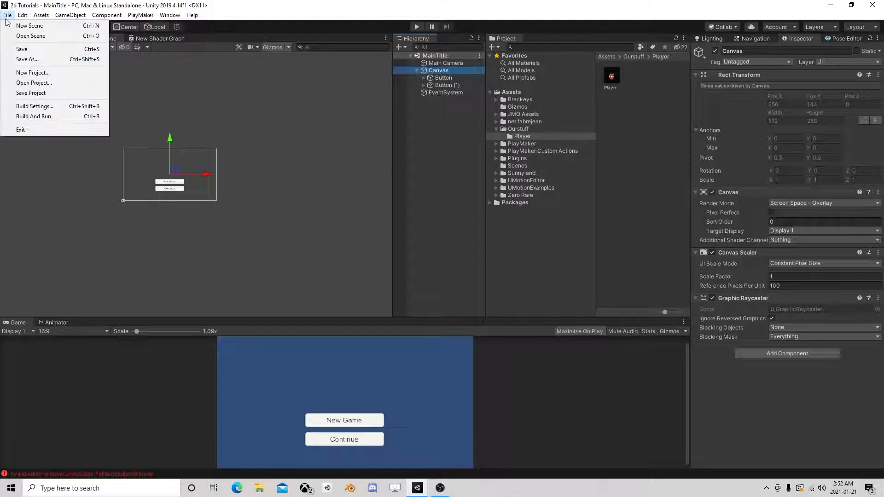
left_click(33, 105)
left_click(298, 181)
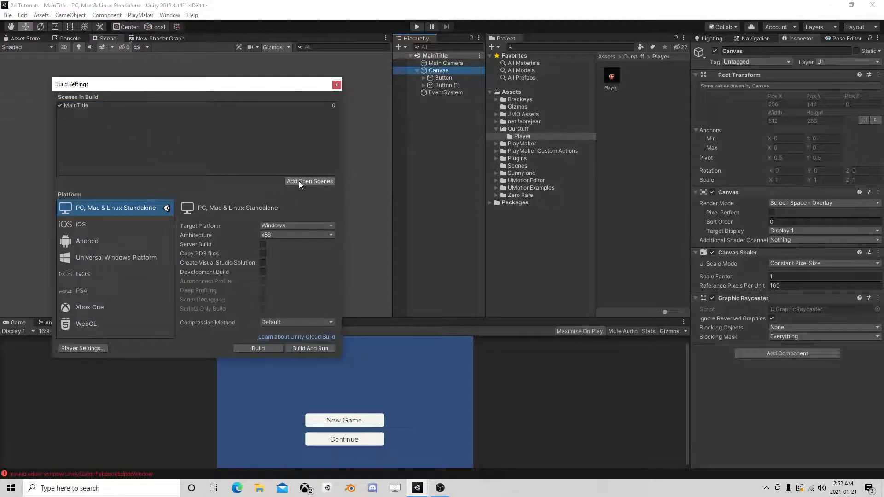
left_click(337, 85)
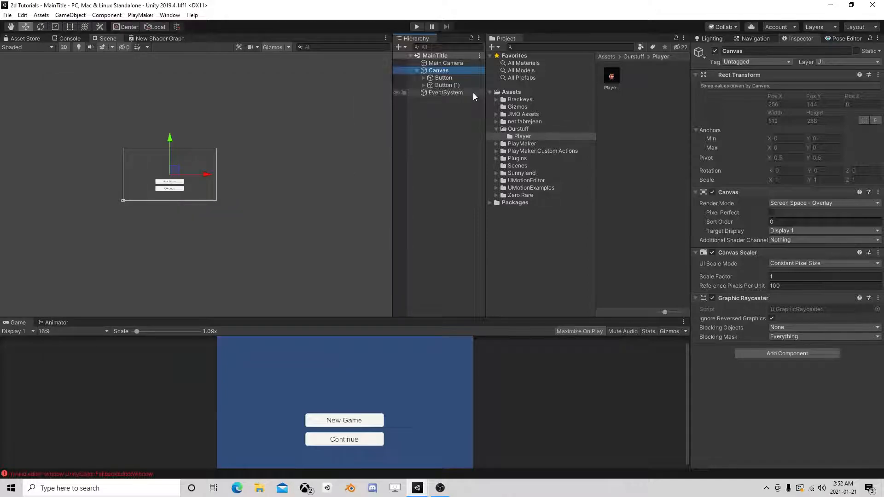
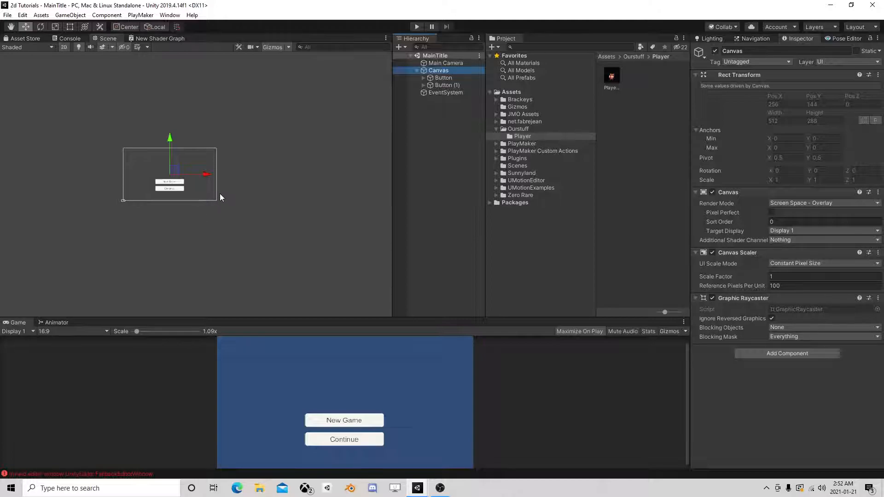
Step: Open SampleScene from the project's Scenes folder
middle_click_drag(171, 189, 235, 192)
scroll(240, 187, "up", 5)
left_click(8, 15)
left_click(25, 33)
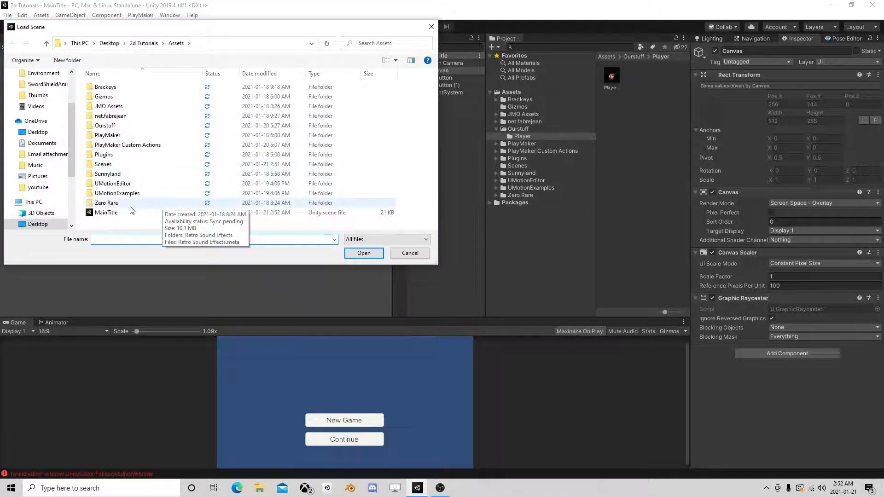
double_click(103, 164)
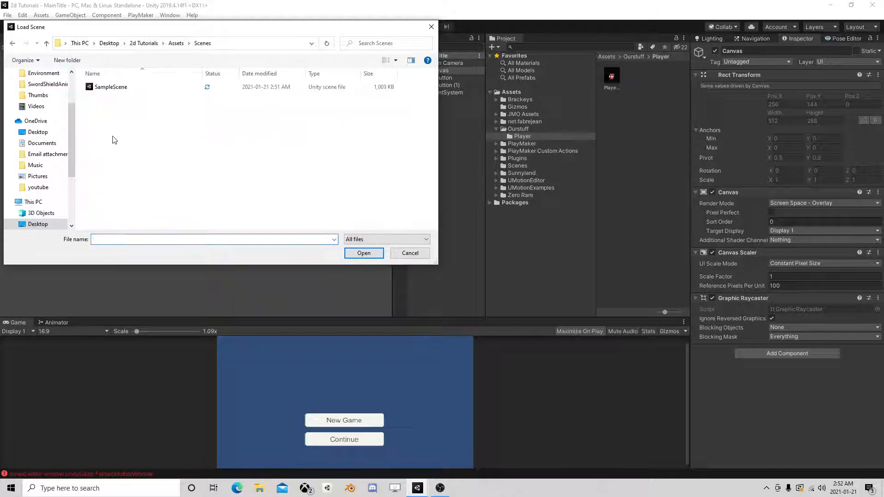
left_click(113, 87)
left_click(364, 253)
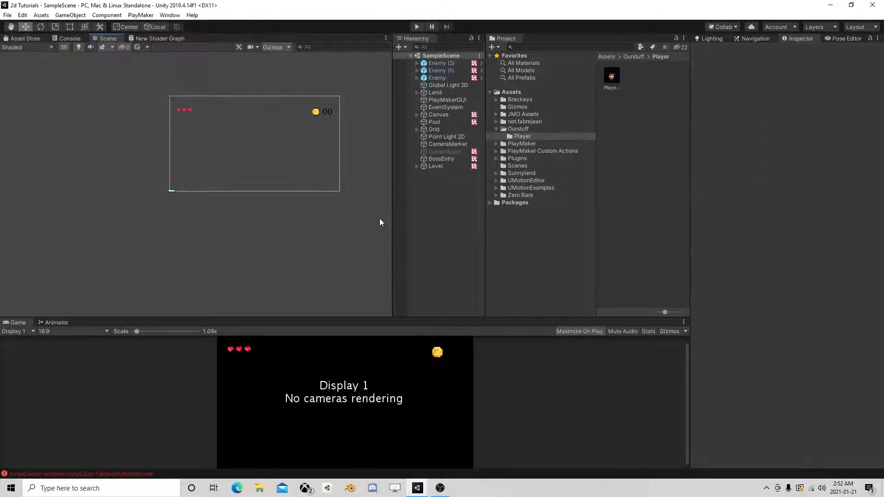
Step: Add the open SampleScene to the scenes in the build, after MainTitle
left_click(7, 16)
left_click(34, 104)
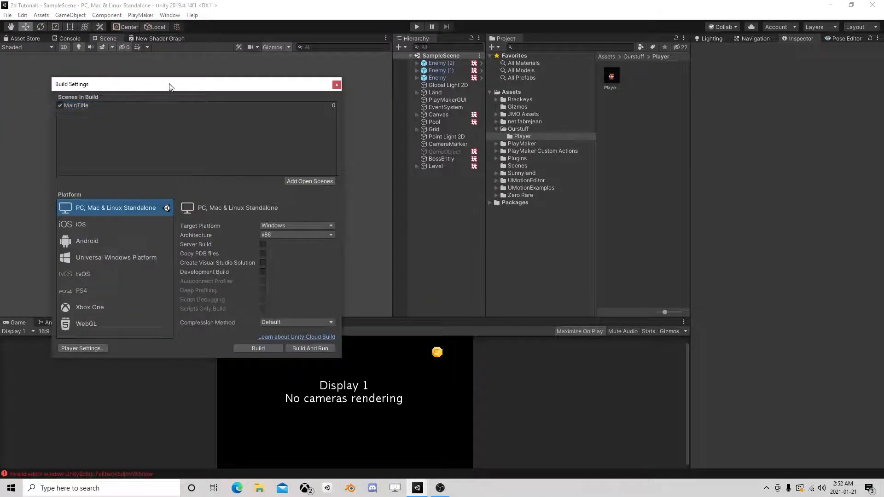
left_click(302, 180)
left_click(337, 86)
Step: Reopen the MainTitle scene from the Assets folder
left_click(8, 15)
left_click(28, 36)
left_click(106, 212)
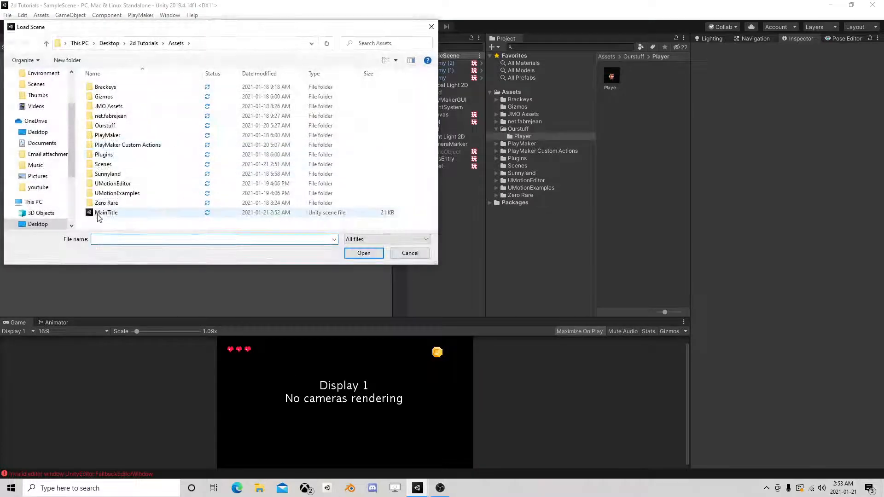
left_click(363, 253)
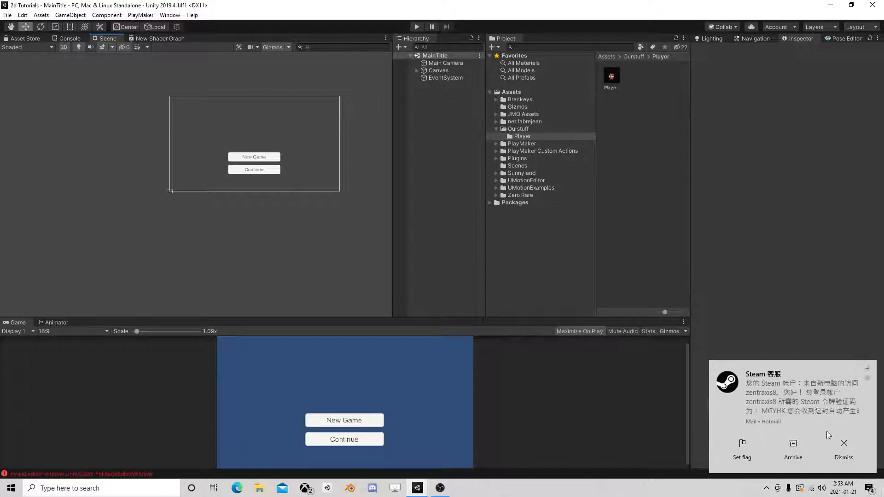
Step: Add a PlayMakerFSM component to the New Game button and open its FSM for editing
left_click(417, 71)
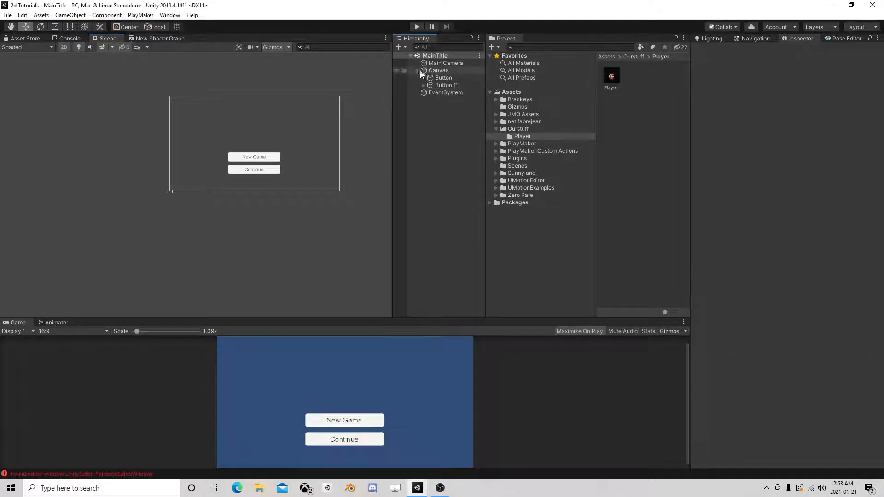
left_click(442, 79)
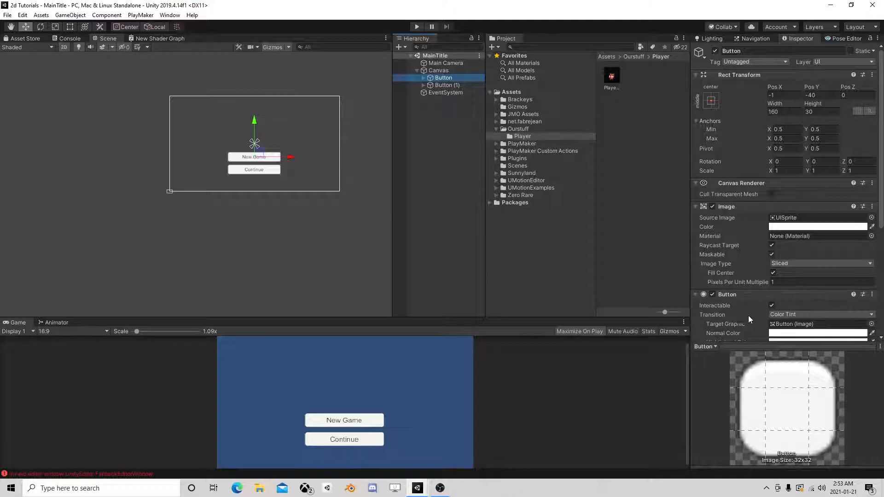
left_click(760, 344)
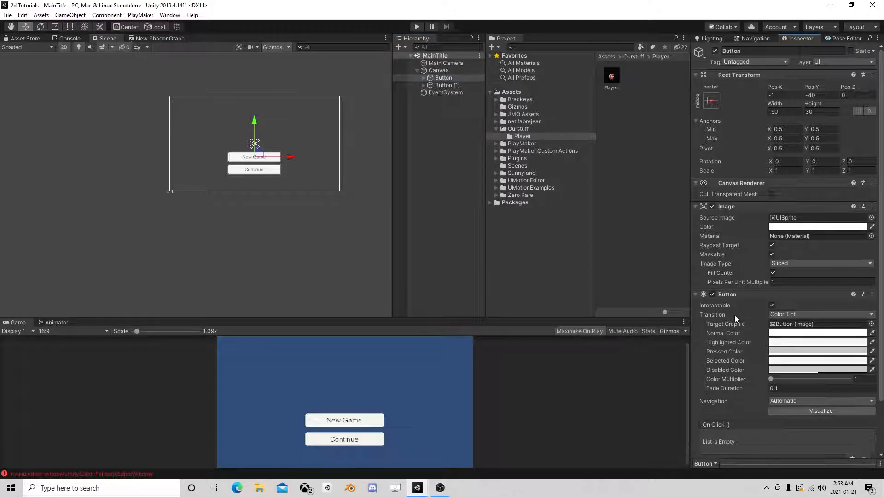
scroll(752, 328, "down", 3)
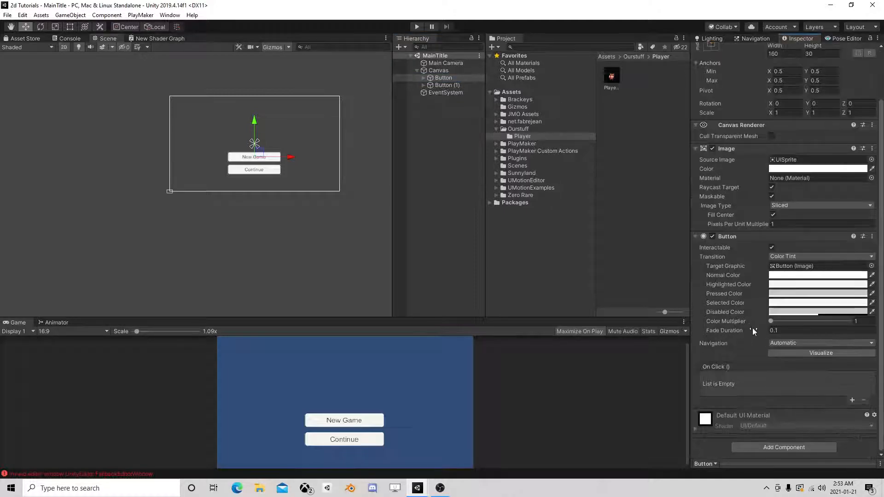
left_click(851, 400)
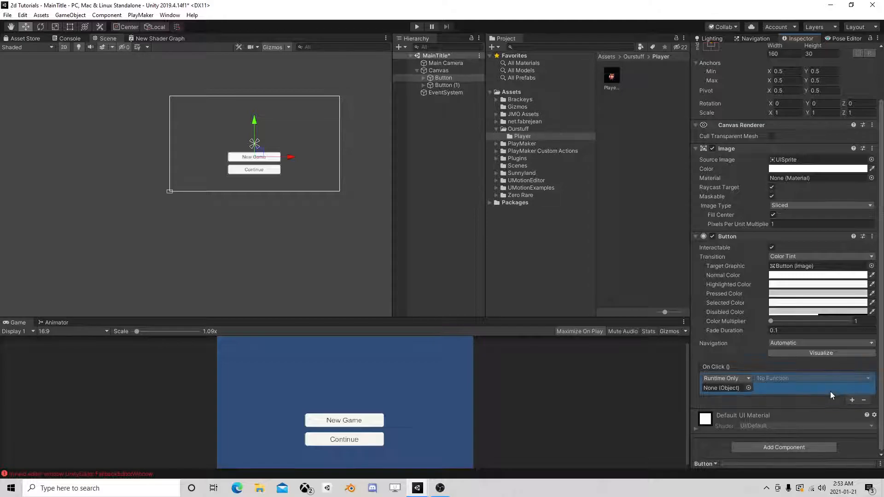
left_click(863, 400)
left_click(784, 447)
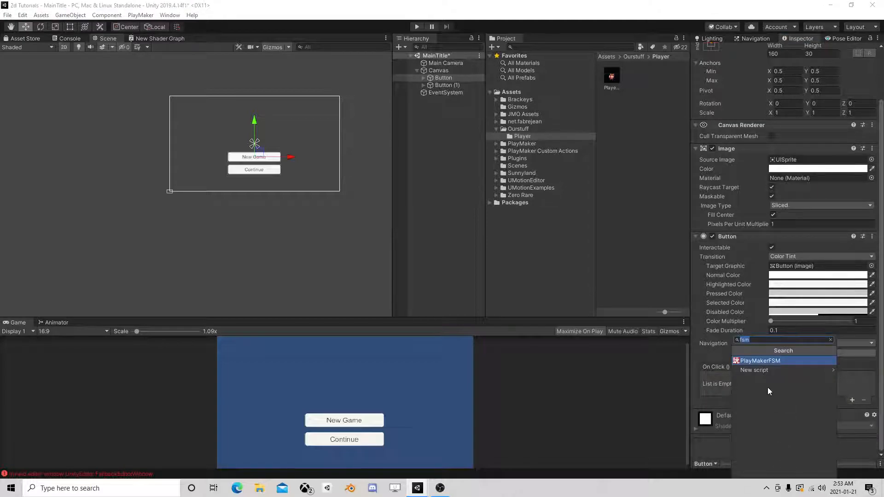
left_click(767, 361)
left_click(862, 399)
Step: Add a Load Scene Asynch action to State 1 of the New Game button's FSM
left_click(587, 353)
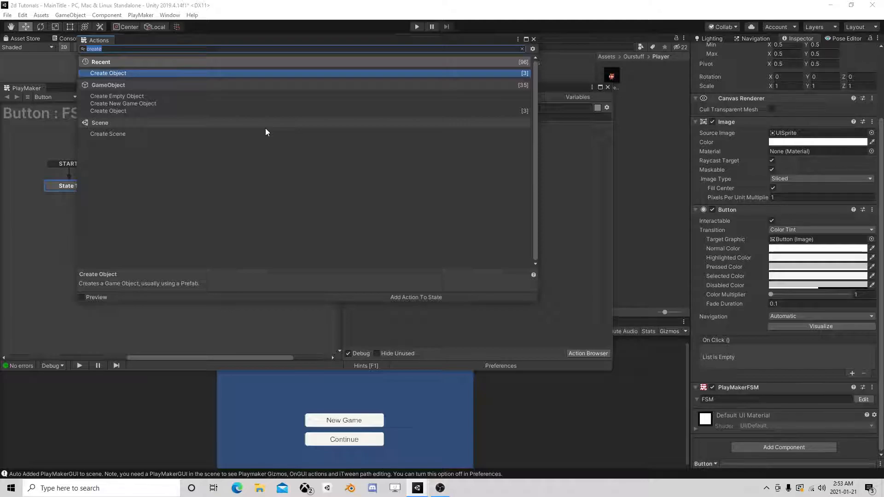
type("scene")
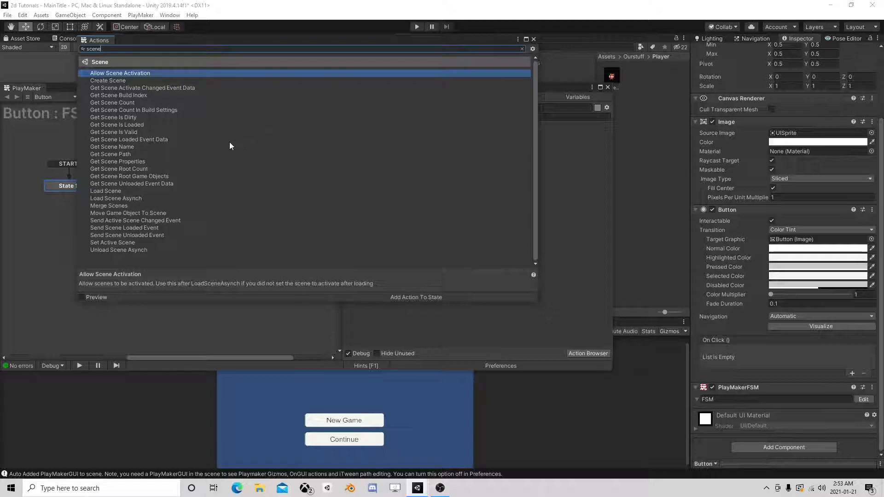
double_click(136, 200)
left_click(545, 91)
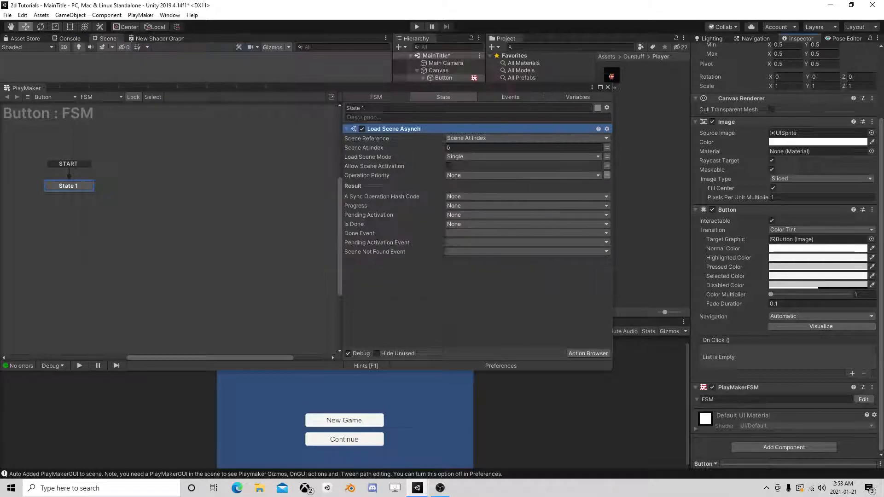
Step: Set the Load Scene Asynch action's Scene At Index to 1 and enable Allow Scene Activation
left_click(374, 147)
left_click_drag(298, 91, 341, 150)
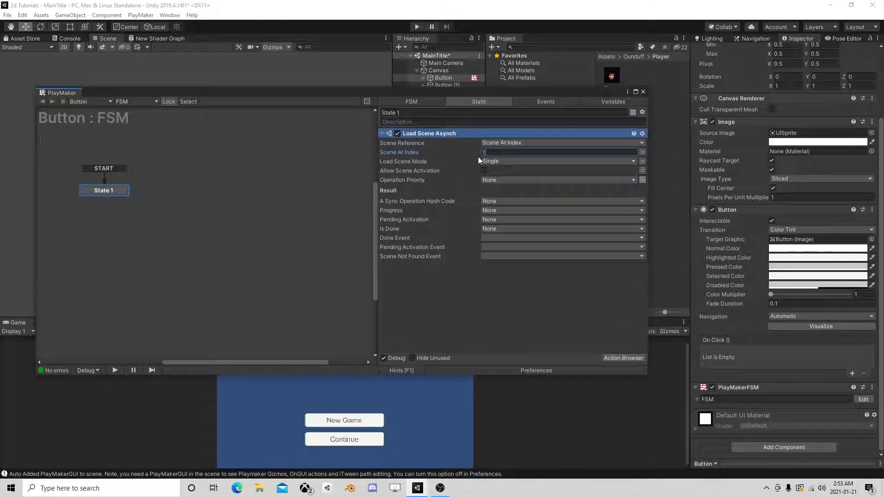
left_click(485, 171)
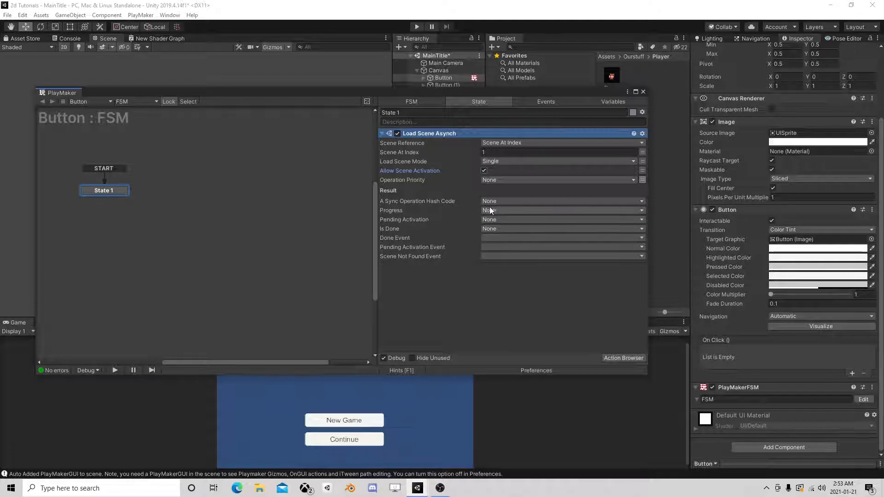
Step: Create a new event named "done" as the Load Scene Asynch action's Done Event
left_click(576, 210)
left_click(535, 217)
left_click(501, 240)
left_click(524, 293)
type("done")
key("Return")
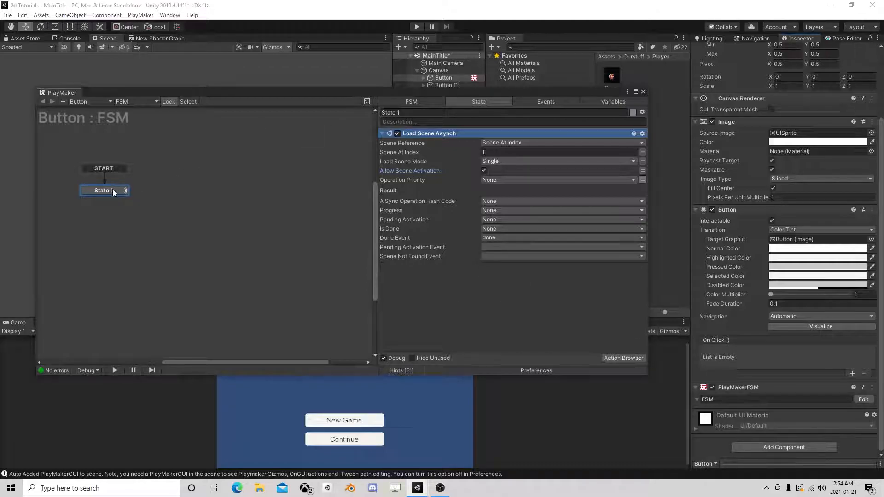
Step: Add a "done" transition to State 1 and link it to a newly added State 2
right_click(112, 188)
mouse_move(194, 195)
left_click(235, 197)
right_click(164, 190)
left_click(164, 193)
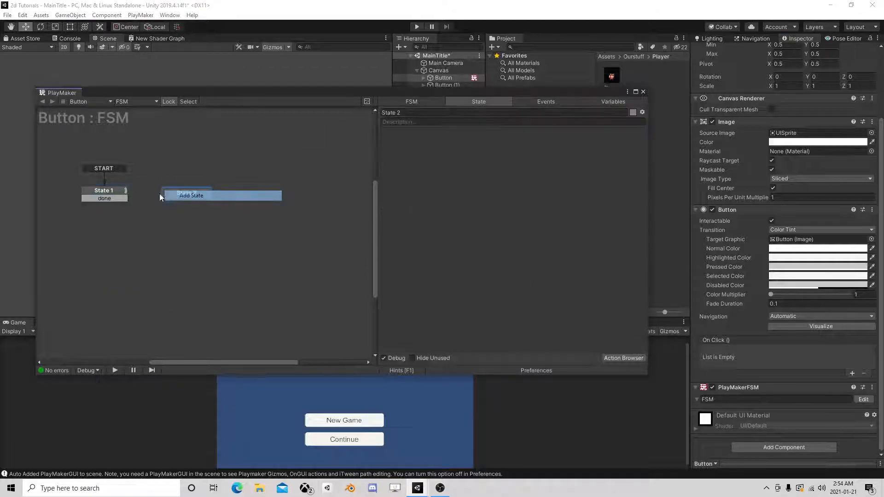
left_click_drag(125, 197, 170, 193)
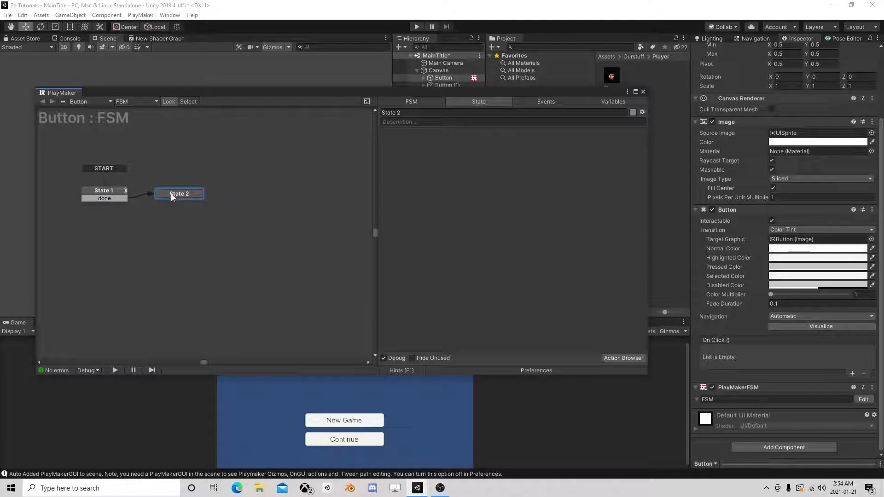
left_click(109, 189)
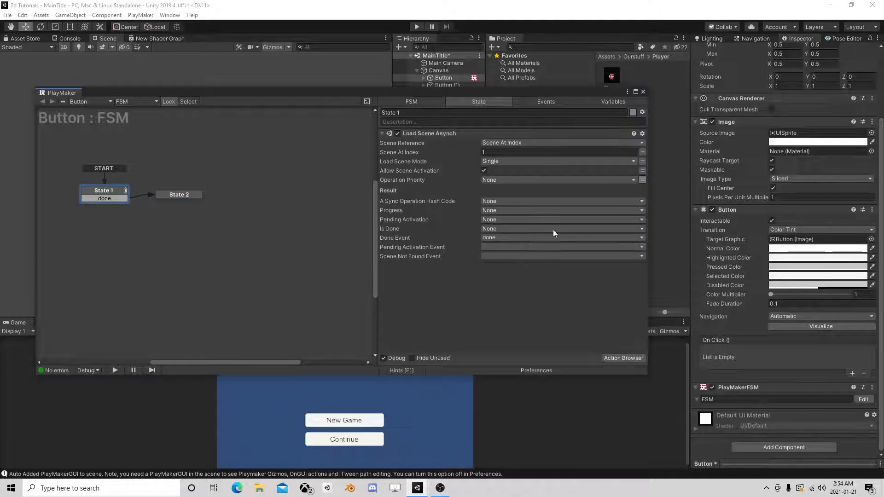
Step: Close the FSM editor and play the MainTitle scene to test loading the game level, then stop playback
left_click(643, 91)
left_click(417, 27)
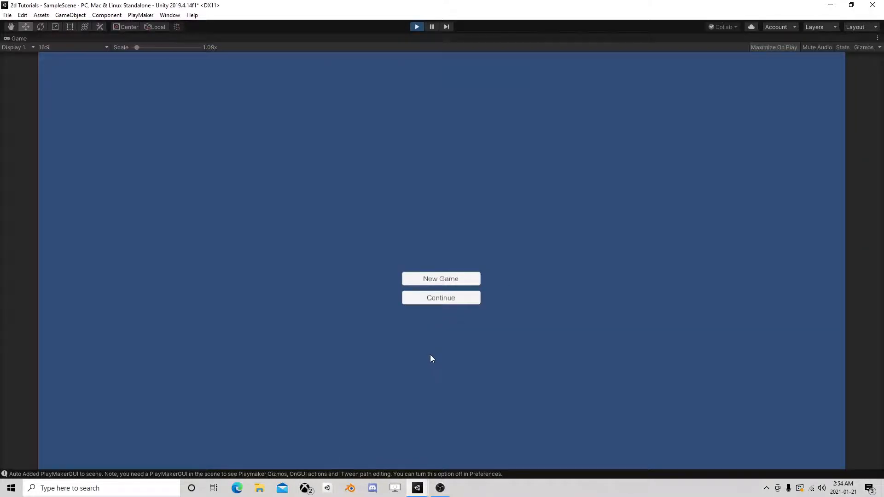
left_click(438, 278)
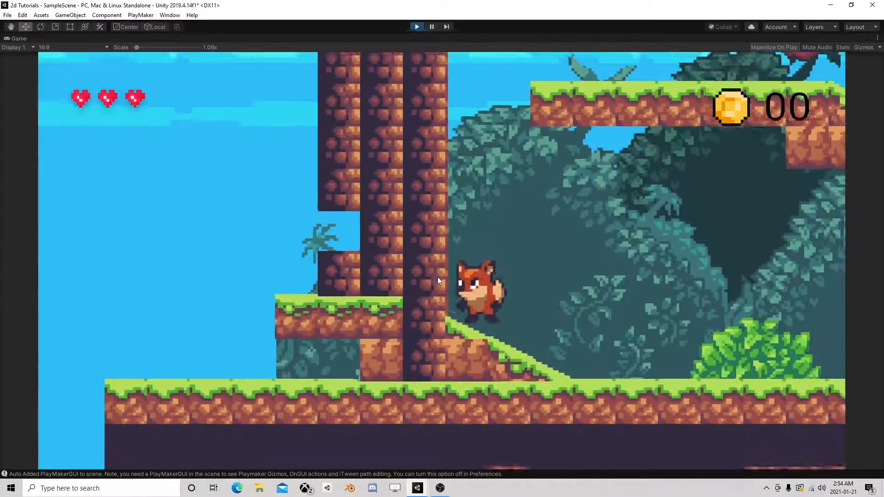
left_click(417, 27)
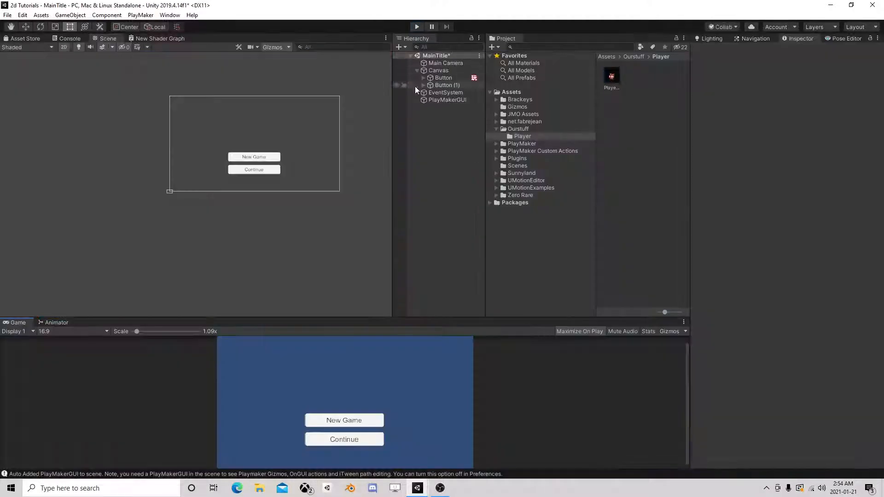
Step: Reopen the New Game button's FSM, add State 3 before State 1, and make it the start state
left_click(446, 79)
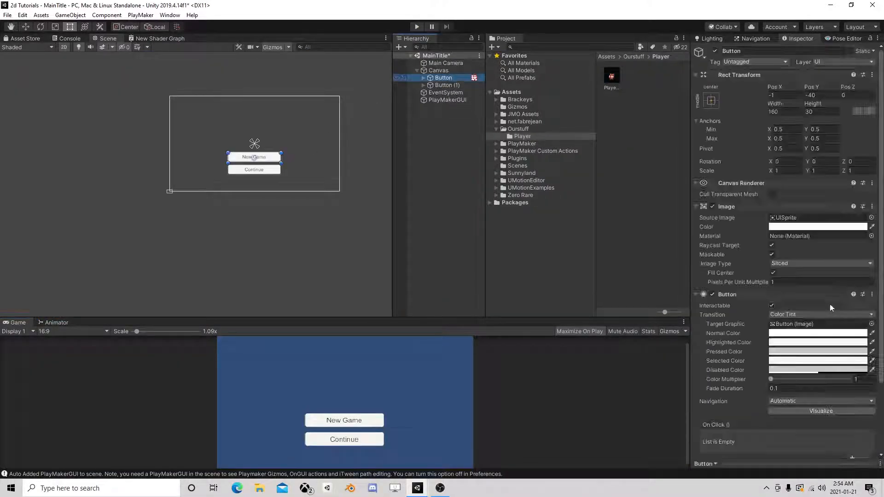
scroll(829, 313, "down", 4)
left_click(862, 400)
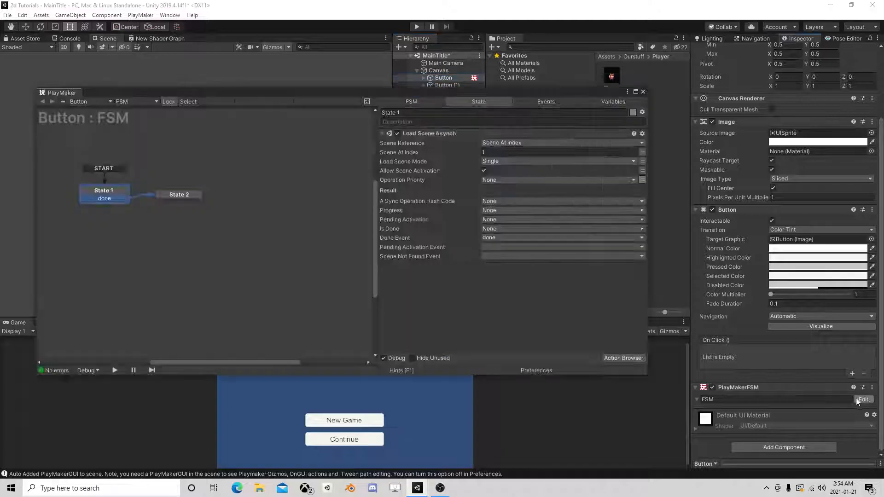
middle_click_drag(108, 214, 280, 194)
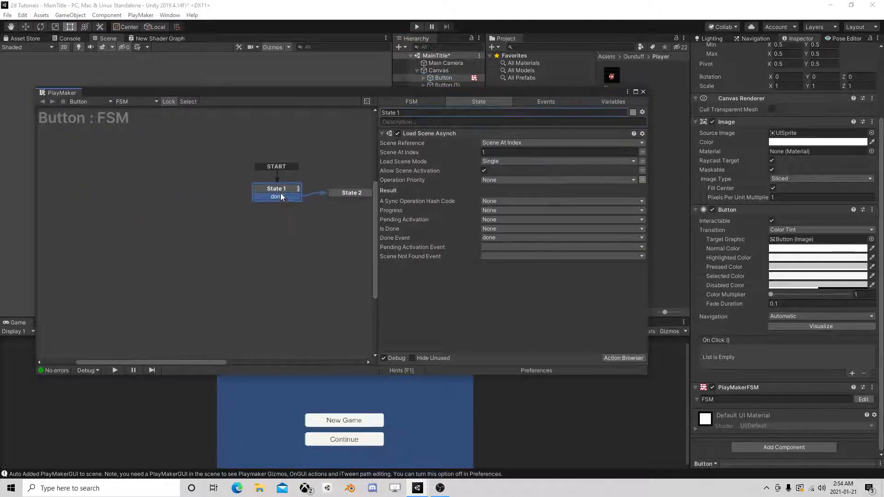
right_click(91, 191)
left_click(90, 191)
right_click(96, 190)
left_click(129, 220)
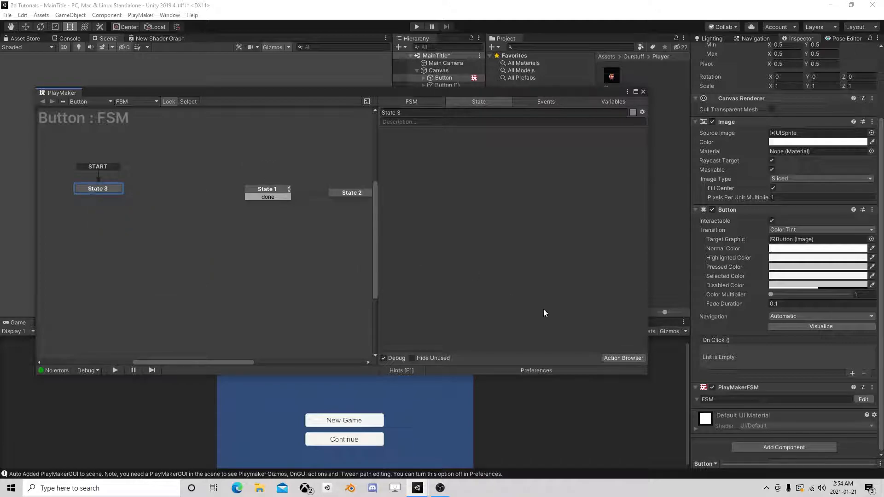
Step: Add the UI Button On Click Event action to State 3 with Self as its event target
left_click(619, 358)
type("butt")
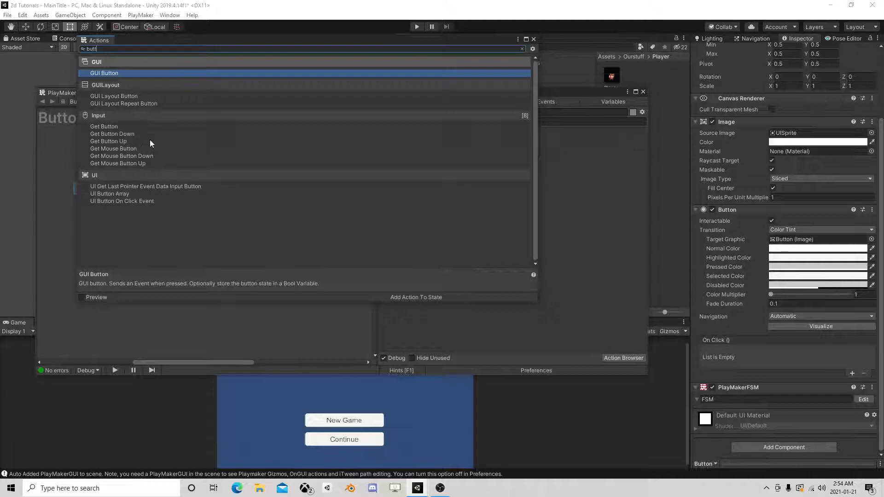
double_click(145, 201)
left_click(533, 39)
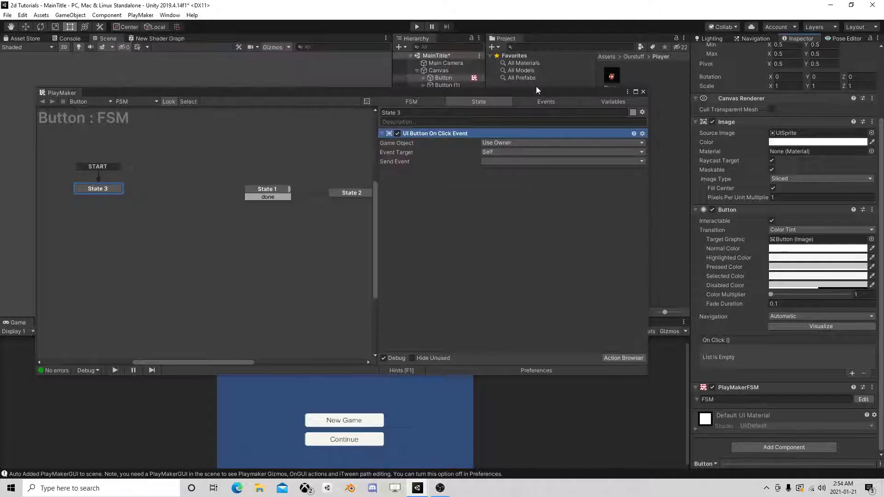
left_click(504, 152)
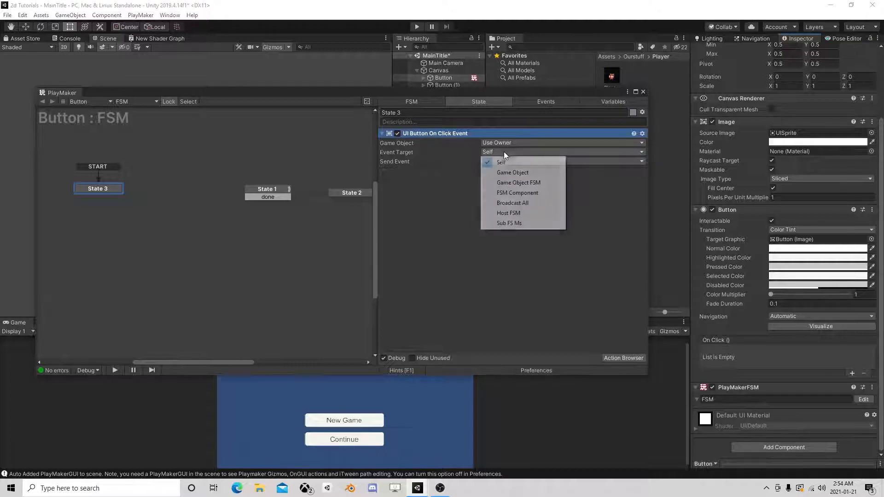
left_click(503, 162)
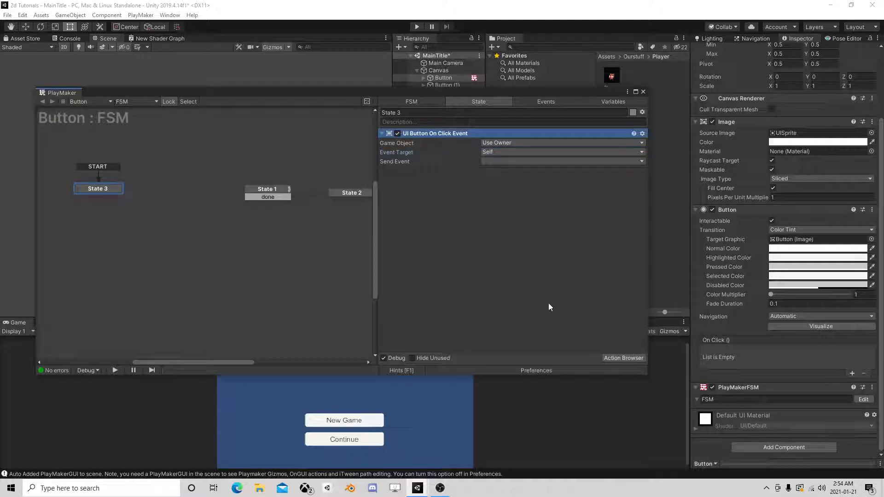
left_click(623, 358)
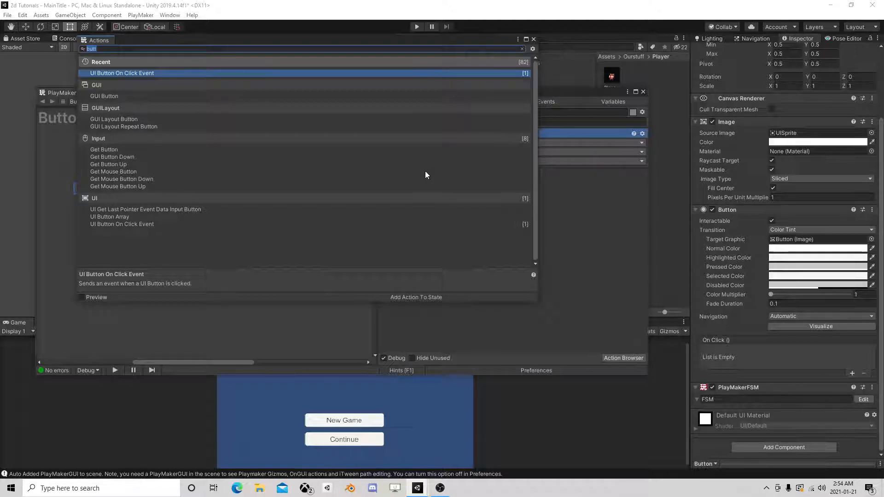
left_click(534, 40)
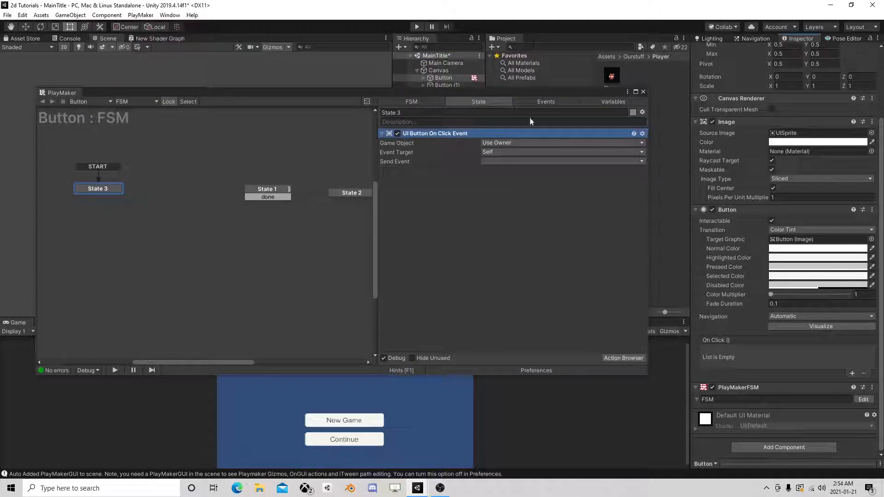
Step: Create a new event named "pressed" as the UI Button On Click Event action's Send Event
left_click(489, 161)
left_click(506, 229)
type("pressed")
key("Return")
Step: Add a "pressed" transition to State 3 and link it to State 1
right_click(87, 189)
mouse_move(138, 194)
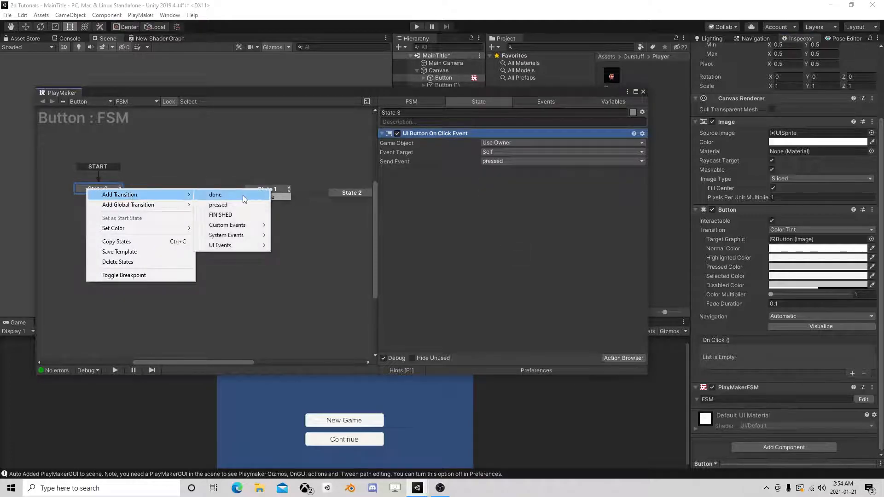
left_click(219, 204)
left_click_drag(110, 197, 250, 191)
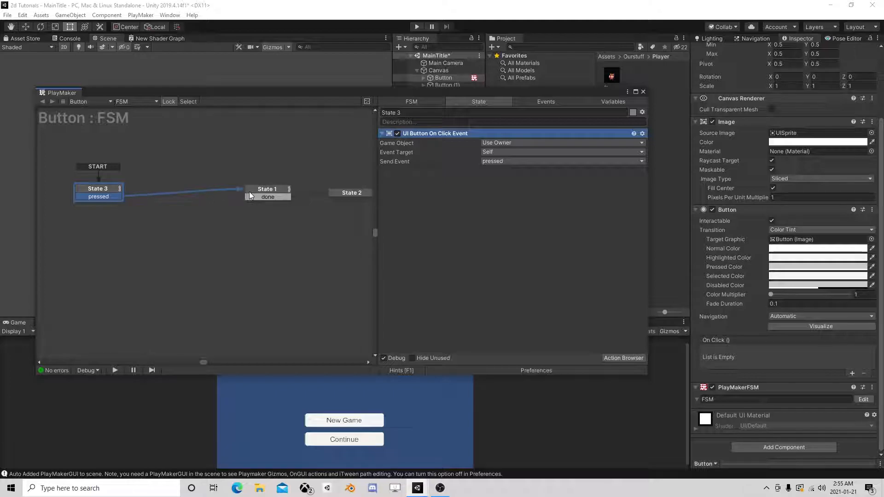
left_click(504, 152)
left_click(506, 159)
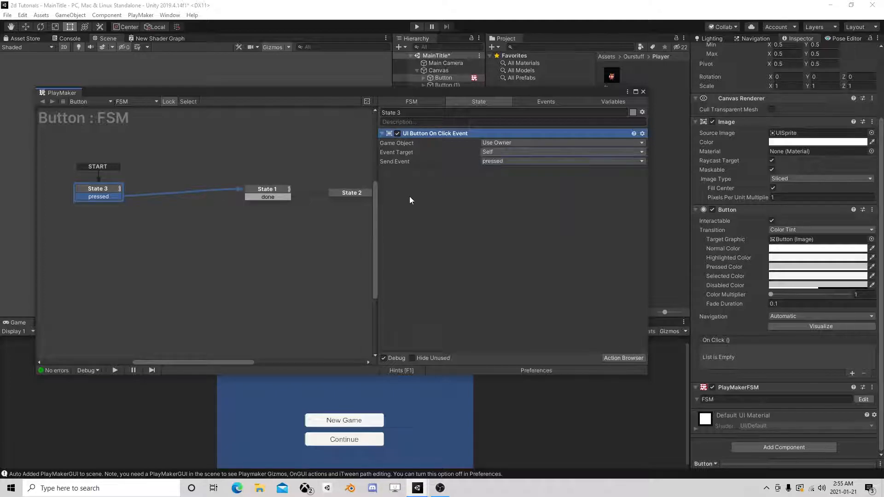
Step: Play the MainTitle scene, test loading the level with the New Game button, and stop playback
left_click(417, 27)
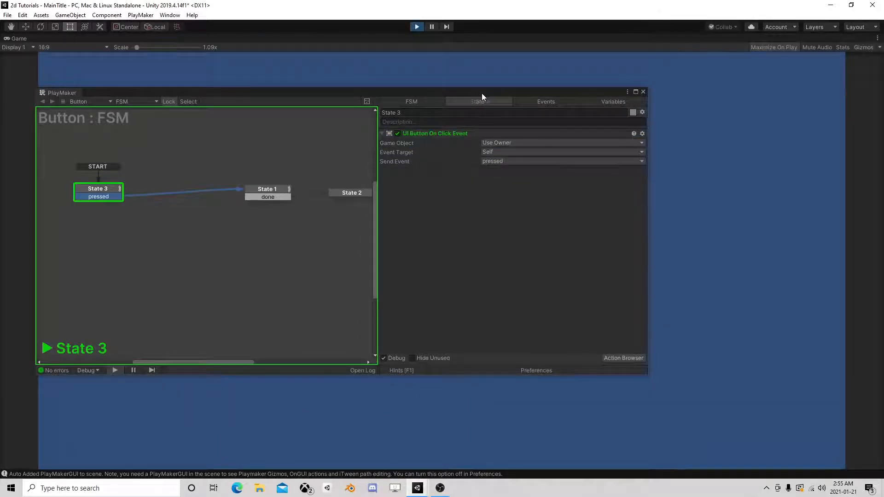
left_click_drag(481, 93, 620, 334)
left_click(465, 281)
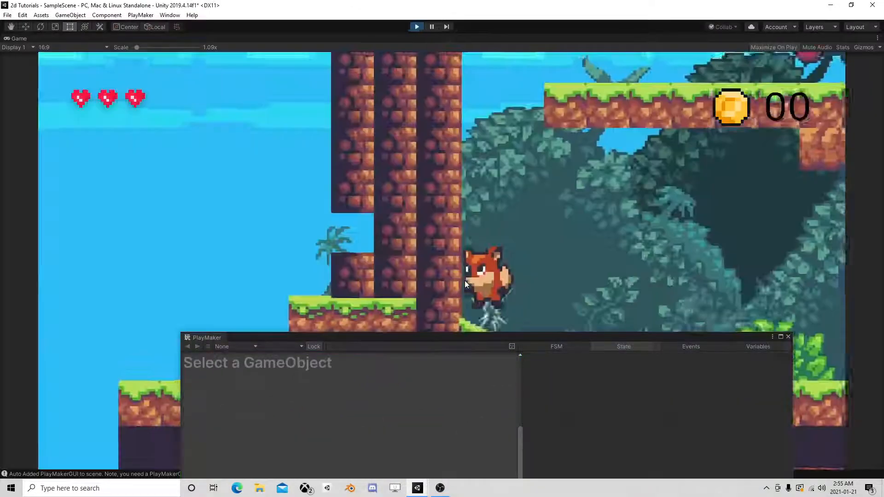
left_click(787, 337)
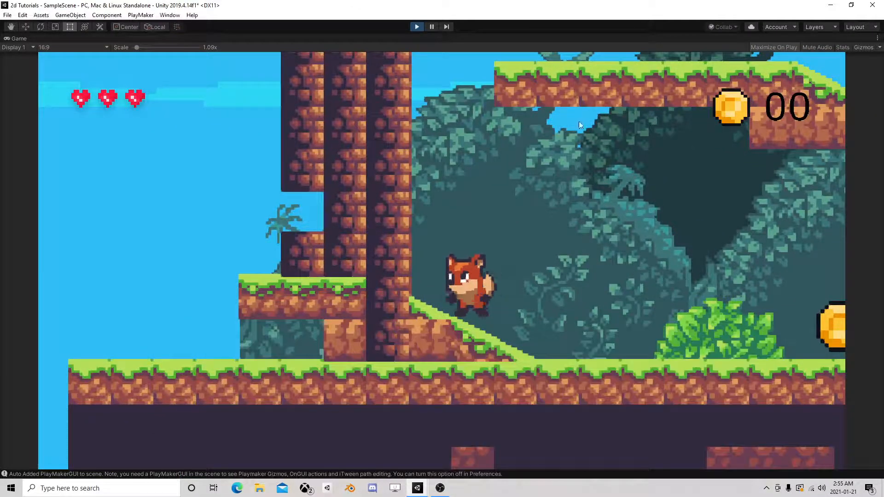
left_click(416, 27)
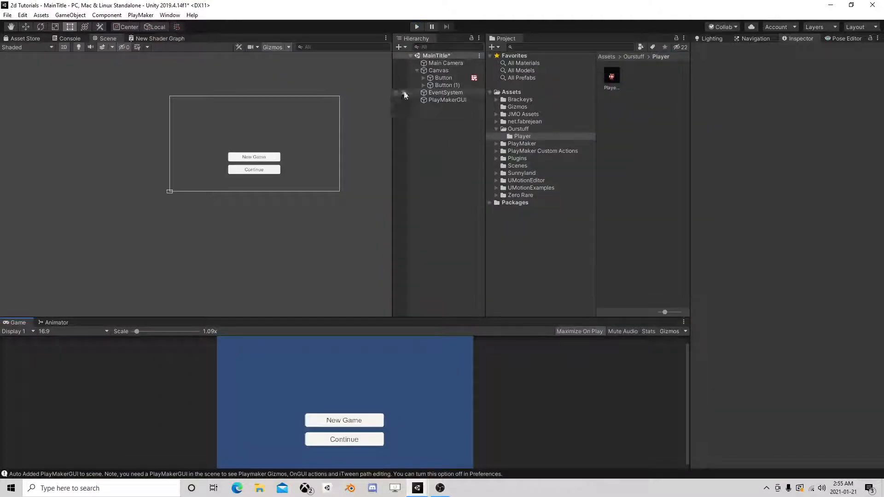
Step: Create an empty game object named DataManager at the root of the MainTitle scene
scroll(283, 155, "up", 4)
scroll(289, 166, "down", 2)
left_click(417, 71)
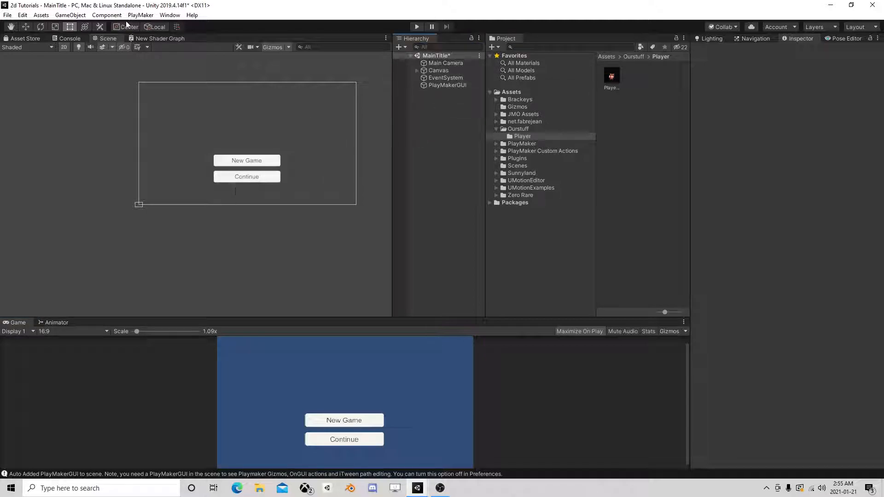
left_click(433, 71)
right_click(433, 105)
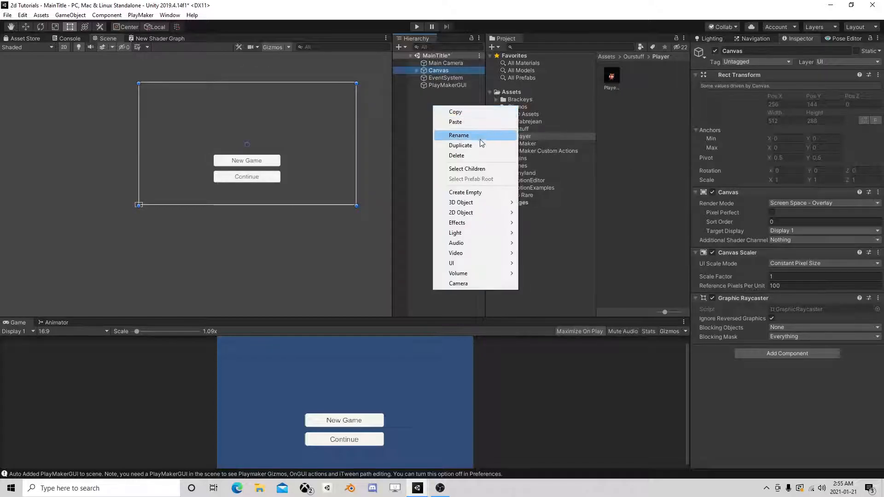
left_click(486, 194)
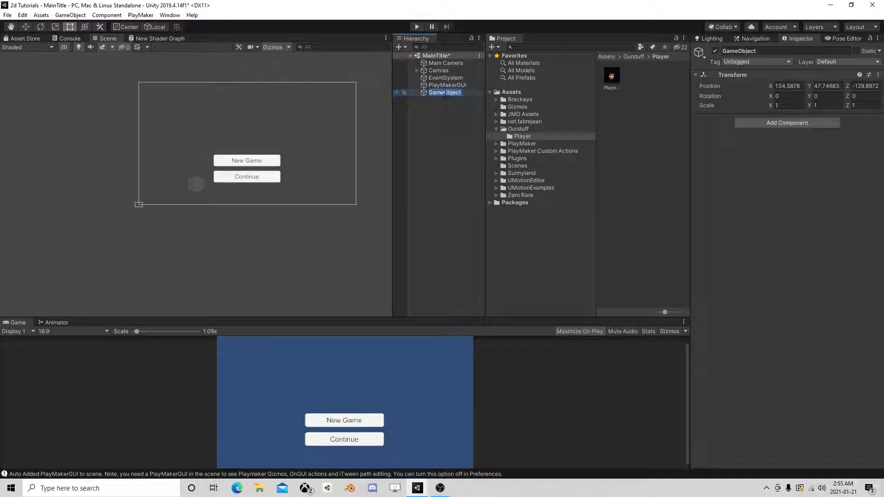
type("S")
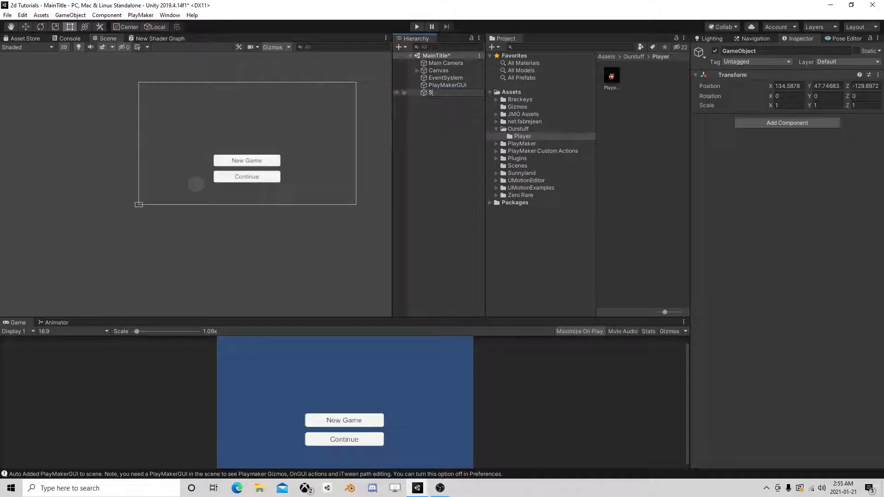
type("ataManager")
key("Return")
Step: Add a PlayMakerFSM component to DataManager and open its FSM for editing
left_click(769, 123)
left_click(762, 151)
left_click(867, 131)
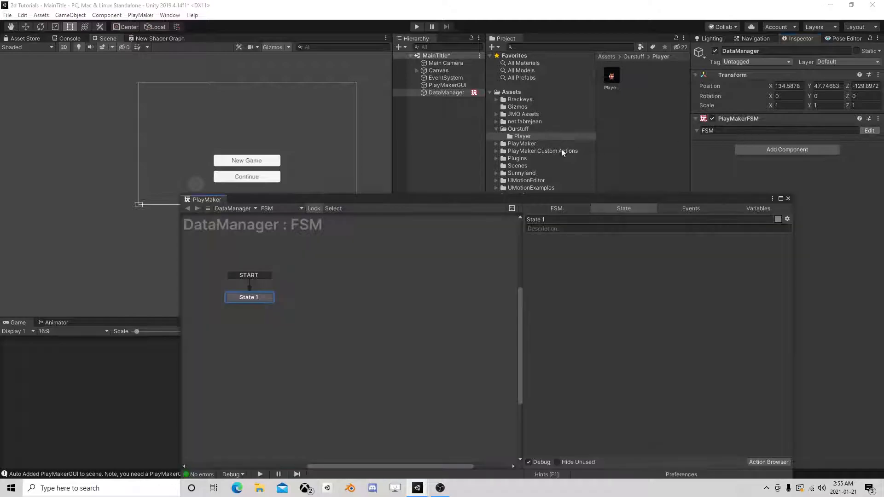
left_click_drag(436, 199, 357, 73)
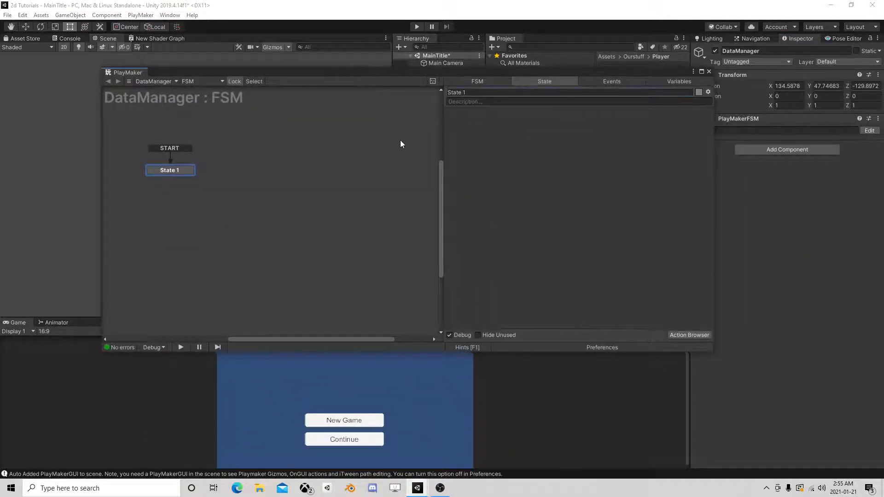
Step: Reposition State 1 in the DataManager FSM and add State 2 well to its right
left_click_drag(196, 172, 165, 158)
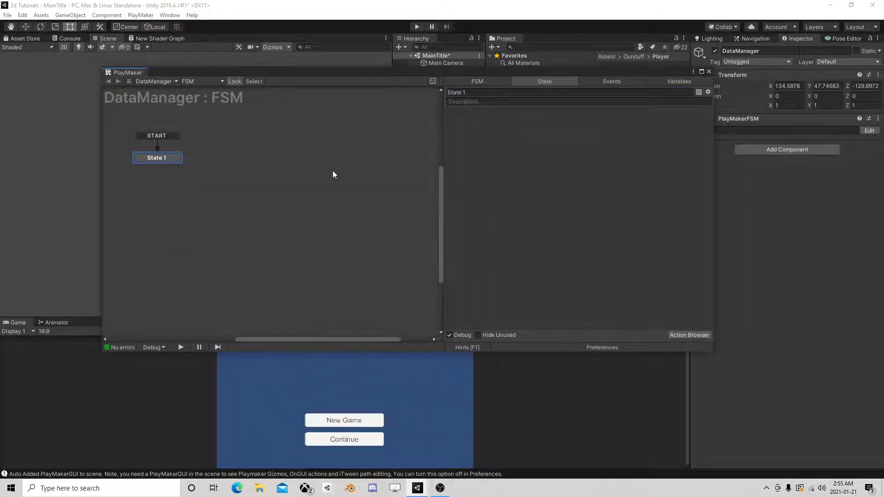
right_click(298, 163)
left_click(304, 165)
left_click_drag(295, 157, 384, 151)
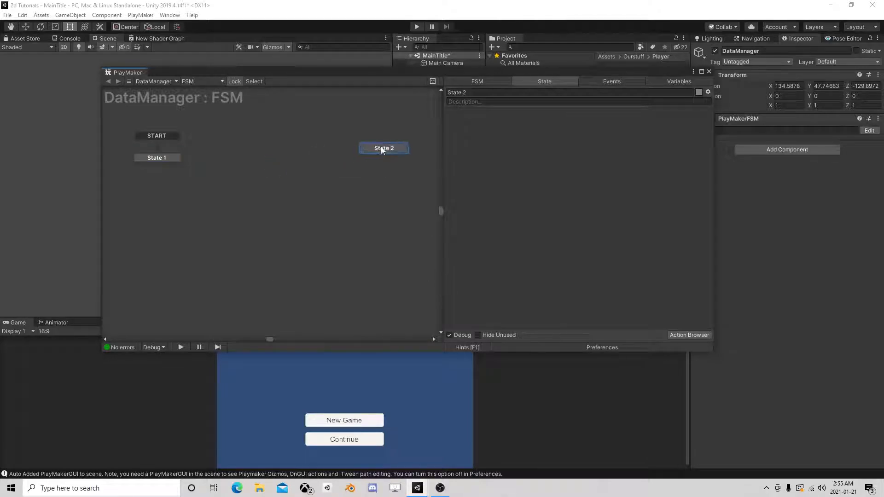
Step: Create an event named "Save" in the DataManager FSM and add it to State 2 as a global transition
left_click(621, 81)
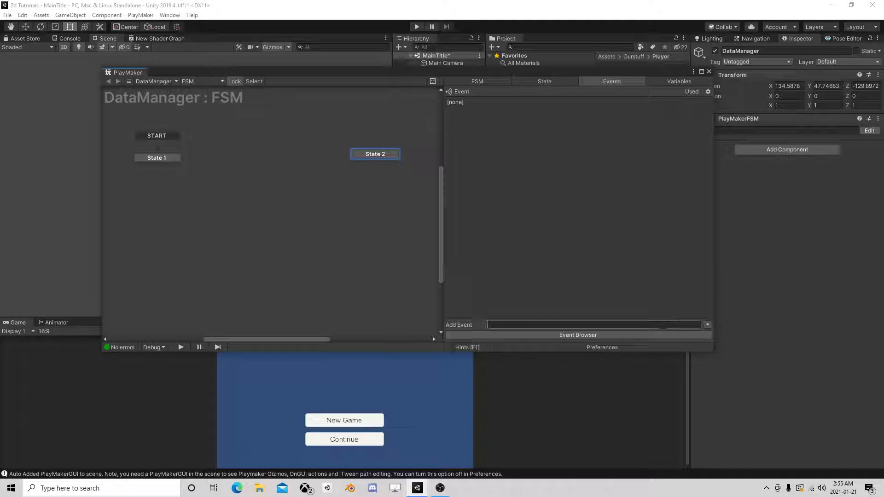
type("Save")
key("Return")
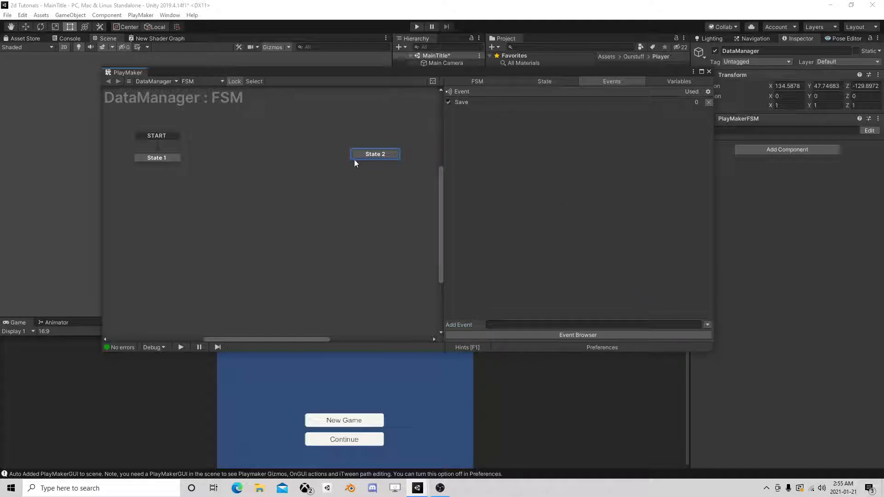
left_click(365, 155)
right_click(366, 153)
mouse_move(414, 170)
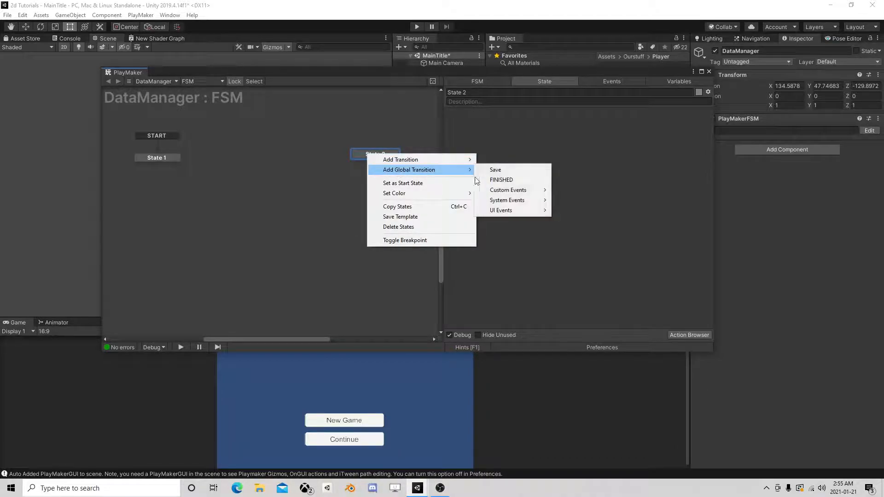
left_click(507, 173)
right_click(224, 157)
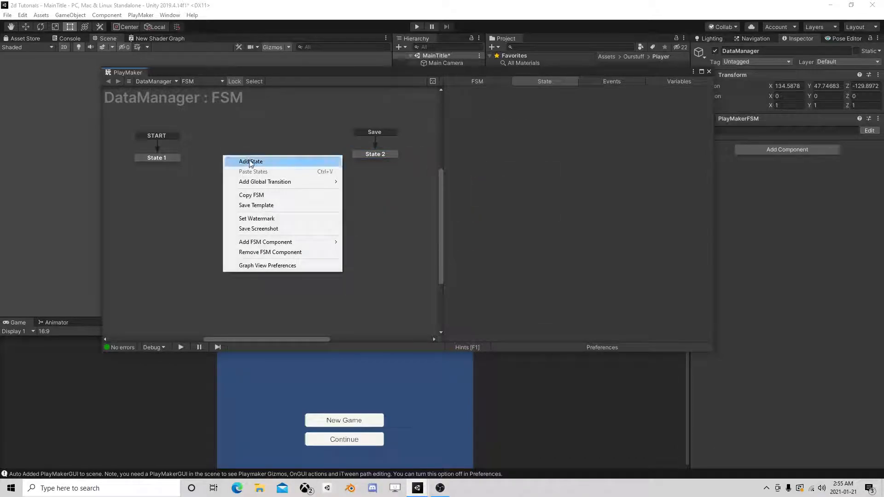
left_click(277, 149)
Step: Search the actions for "get scene" and add Get Scene Properties to State 2
left_click(369, 154)
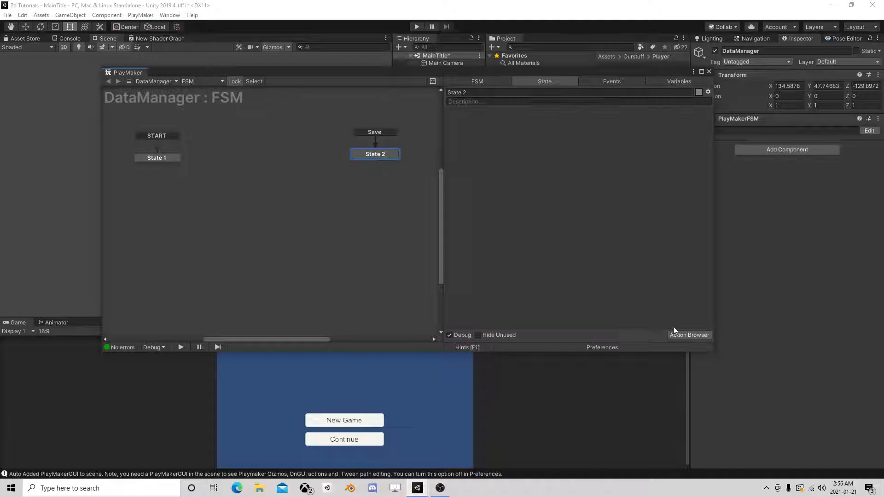
left_click(682, 335)
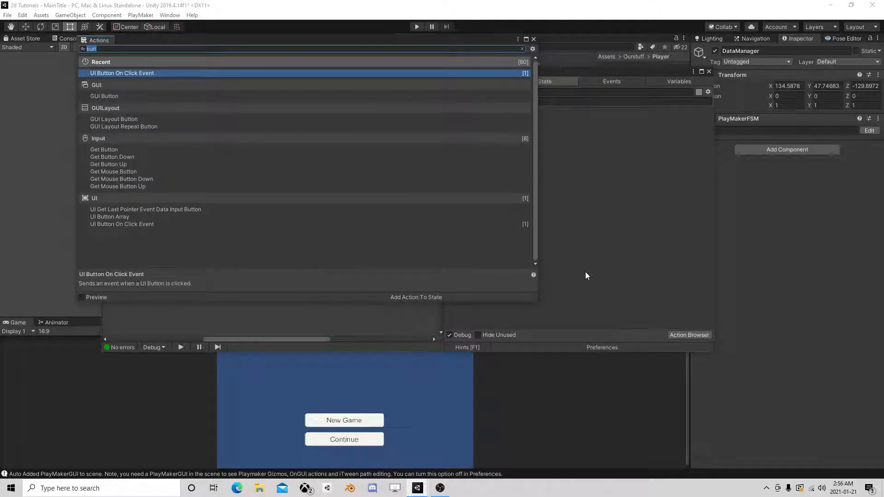
type("get")
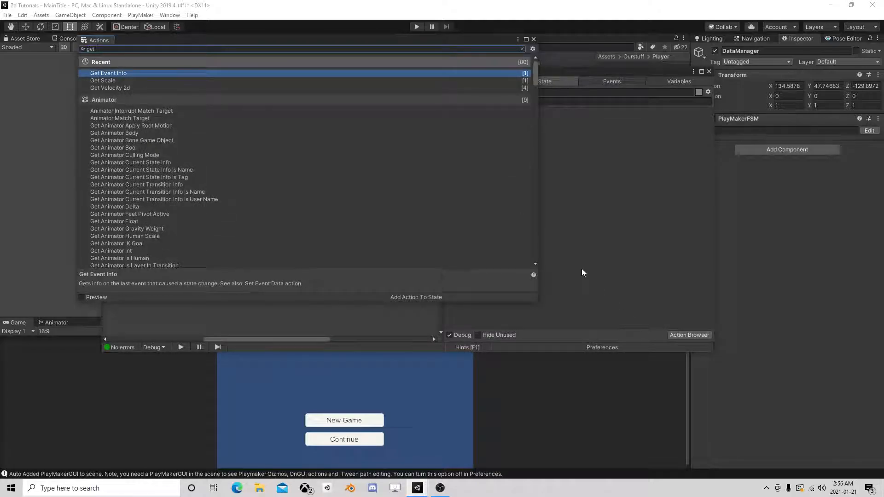
type(" s")
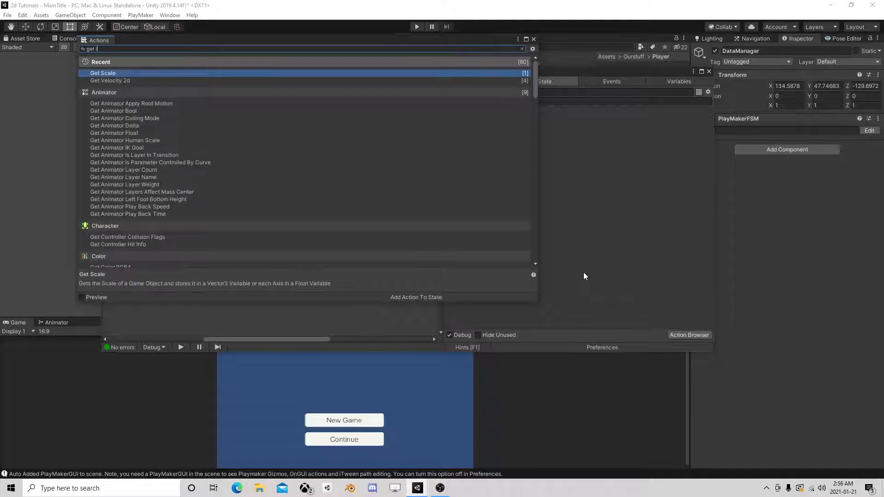
type("cene")
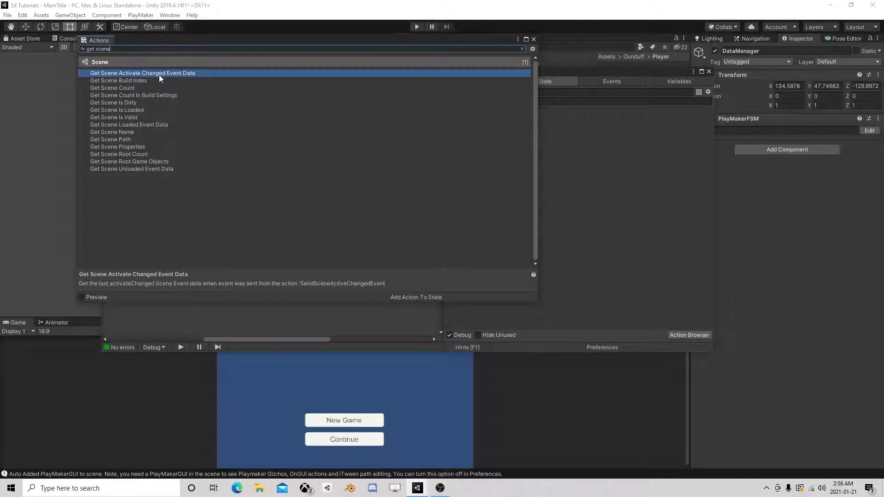
left_click(136, 81)
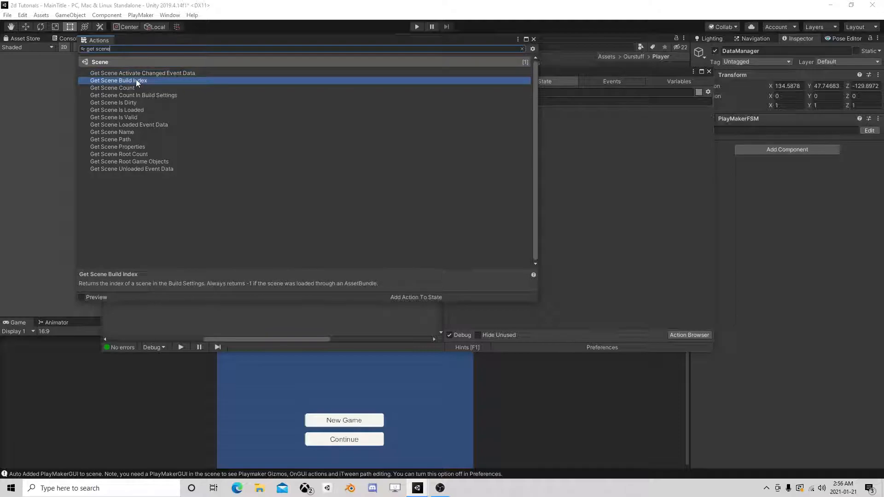
left_click(132, 133)
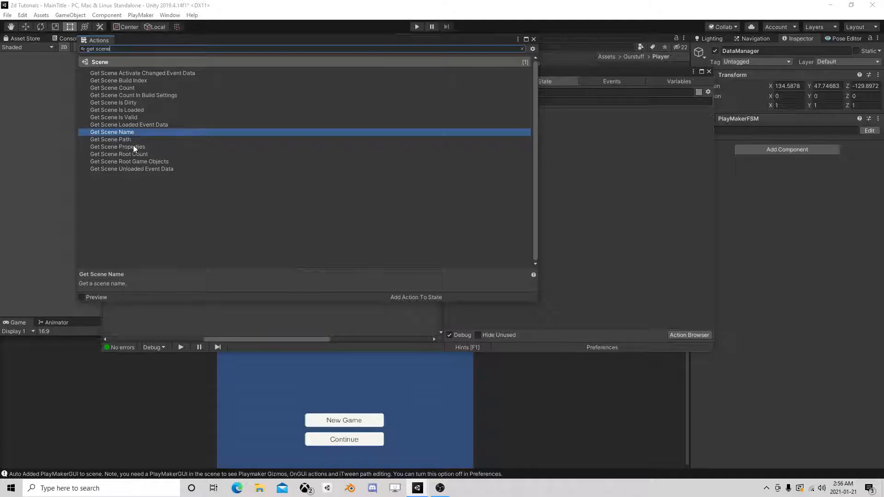
double_click(134, 147)
left_click(534, 39)
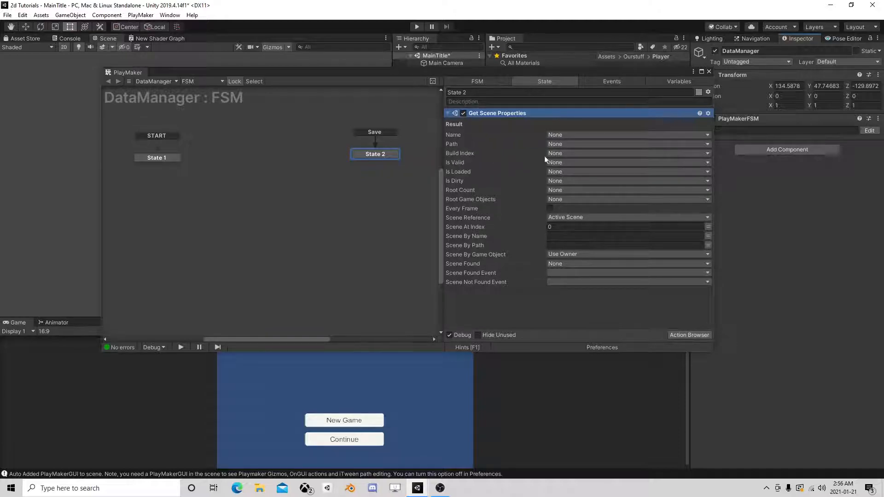
Step: Start creating a new variable for the Build Index result of the Get Scene Properties action
left_click(569, 161)
left_click(598, 173)
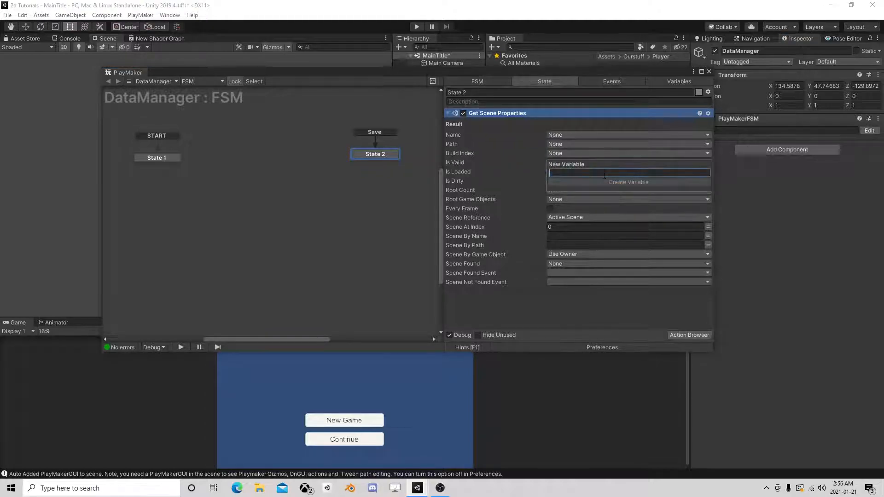
Step: Store the scene's Build Index in a new variable named CurrentLevel in State 2's Get Scene Properties action
type("CurrentLeve")
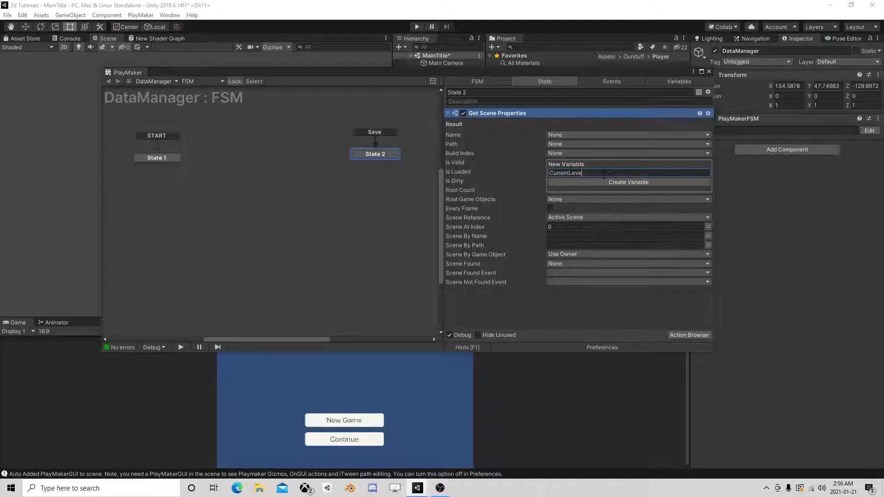
type("l")
key("Return")
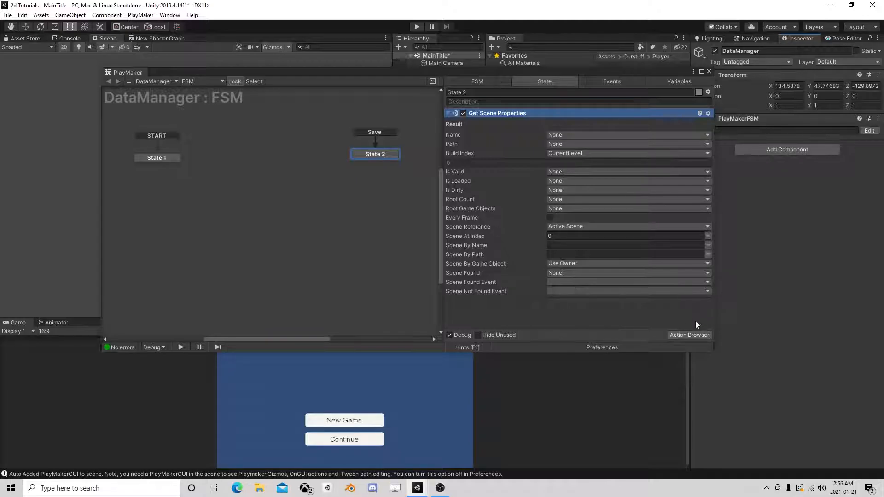
Step: Add a PlayerPrefs Set Int action to State 2 and place it after Get Scene Properties
left_click(696, 336)
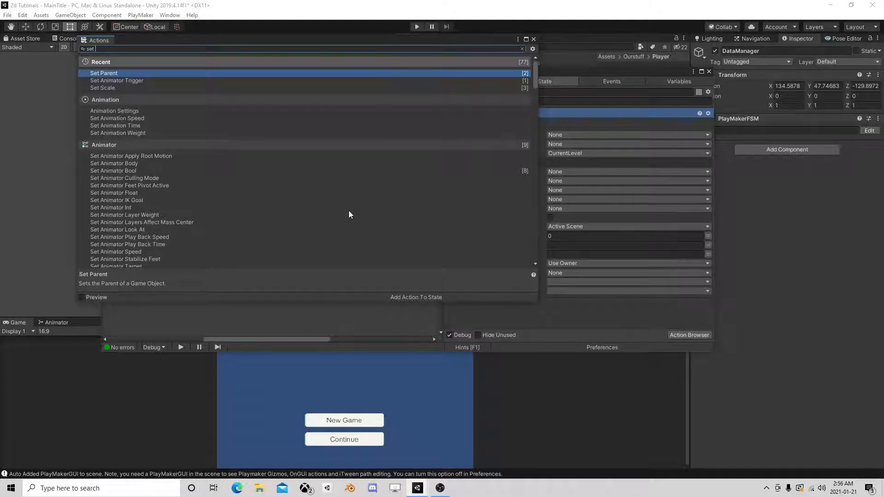
key("BackSpace")
key("BackSpace")
key("BackSpace")
type("pla")
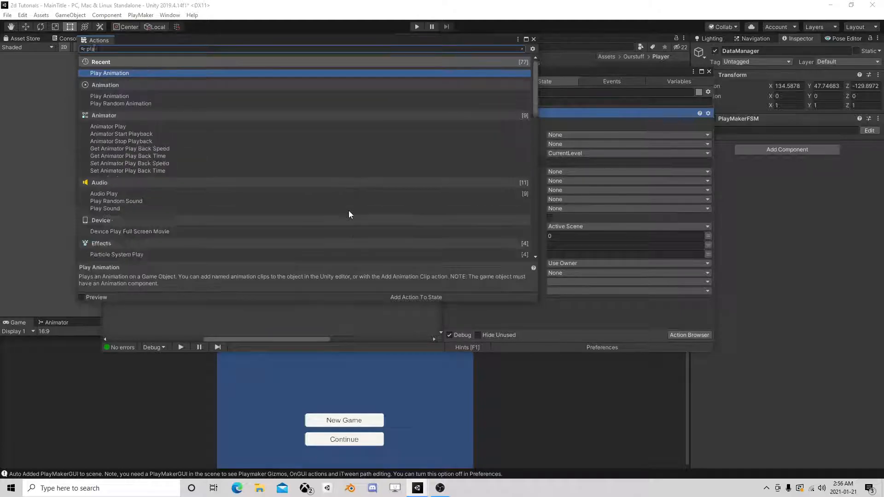
type("yer")
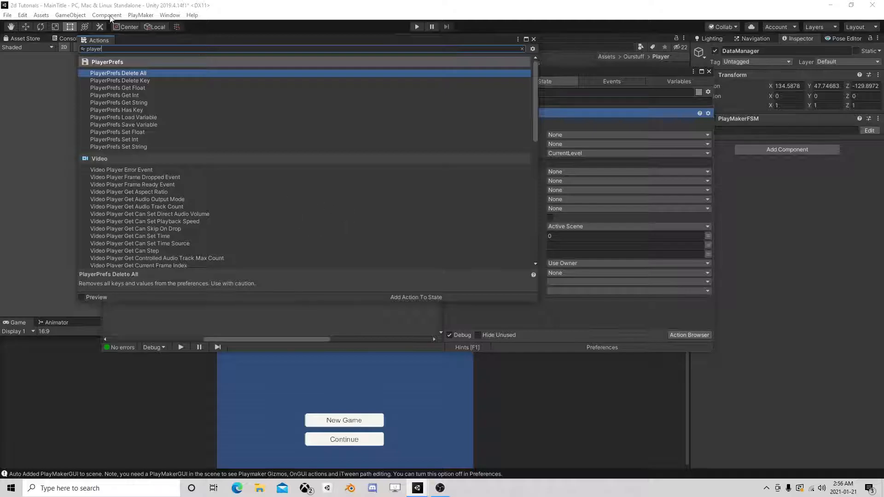
double_click(122, 139)
left_click(533, 39)
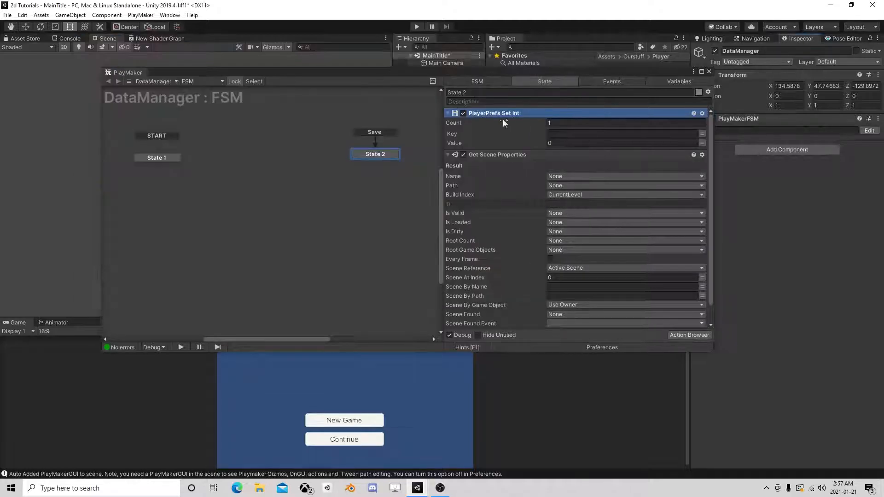
right_click(498, 115)
left_click(553, 222)
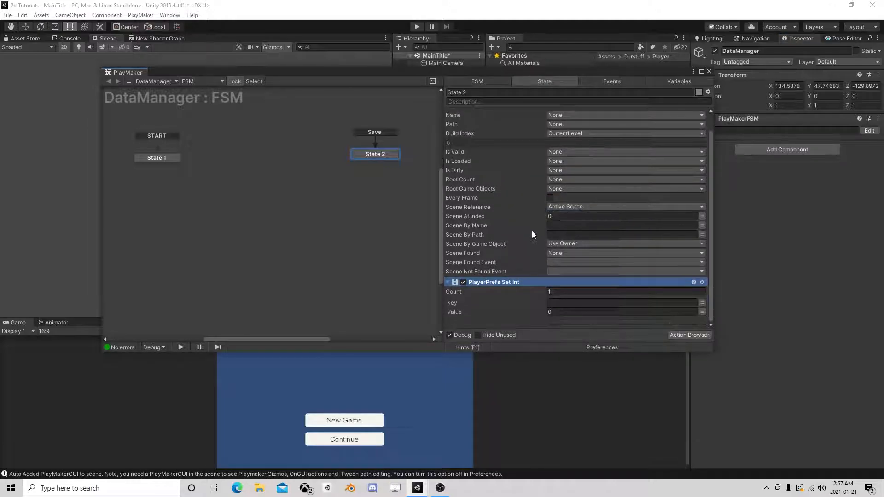
Step: Set the PlayerPrefs Set Int key to SavedLevel and its value to the CurrentLevel variable
left_click(557, 303)
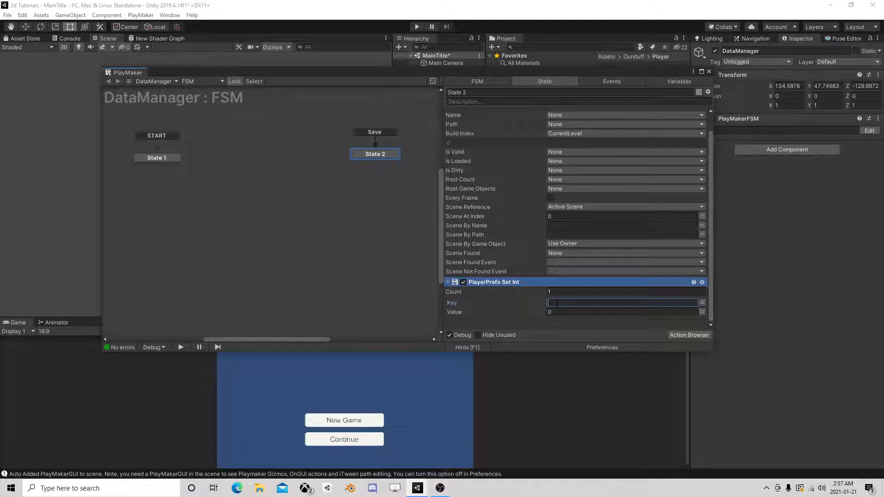
type("SavedLevel")
left_click(702, 312)
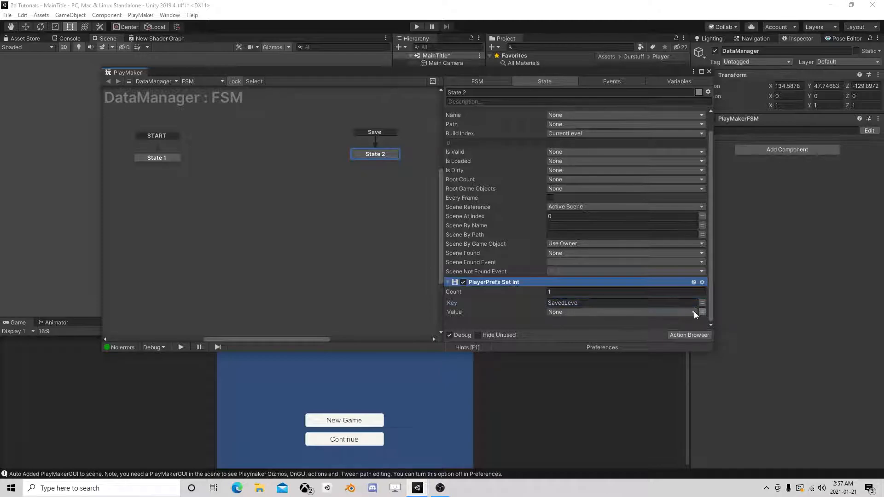
left_click(693, 312)
left_click(573, 336)
scroll(605, 260, "down", 1)
scroll(607, 265, "up", 1)
scroll(607, 265, "down", 1)
scroll(570, 230, "up", 1)
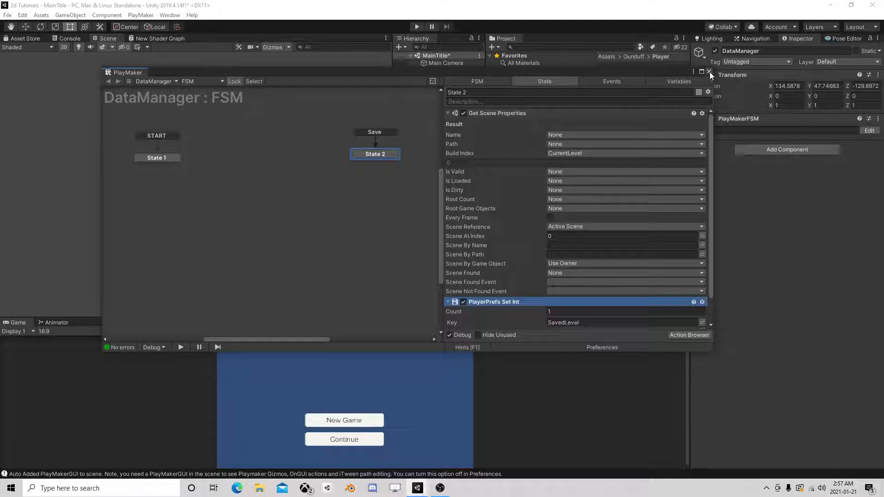
Step: Add a new state between State 1 and State 2 and create an event named Load
right_click(230, 149)
left_click(248, 155)
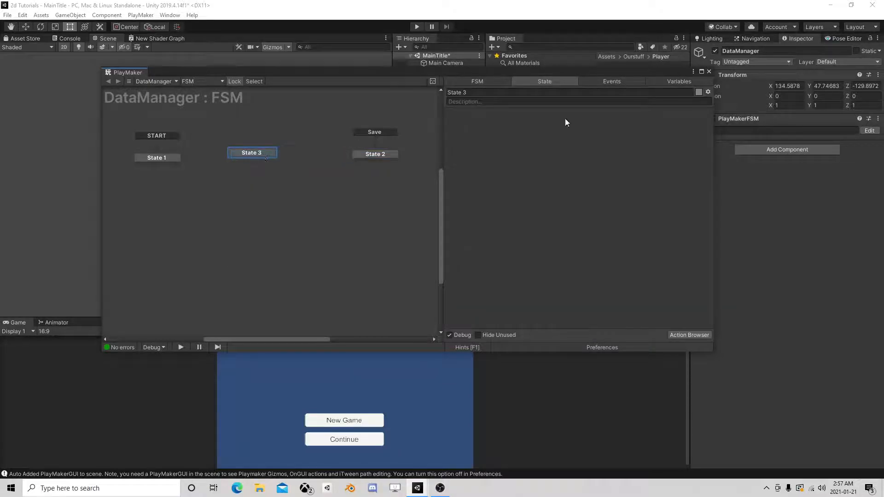
left_click(607, 82)
left_click(520, 325)
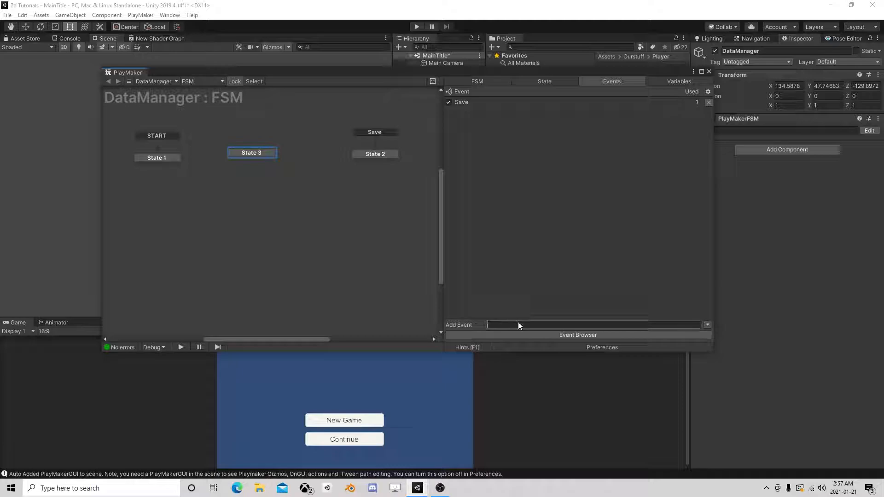
type("Load")
key("Return")
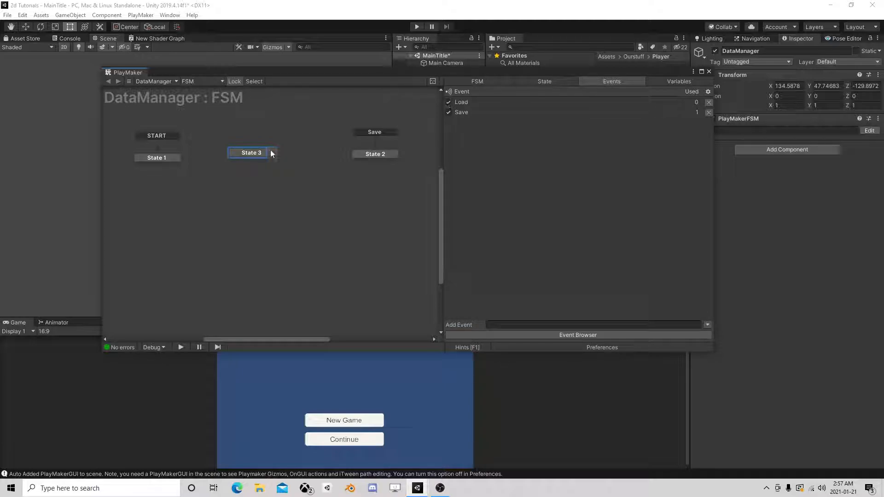
Step: Give State 3 a Load global transition and move the state beside State 2
right_click(254, 152)
mouse_move(282, 169)
left_click(389, 178)
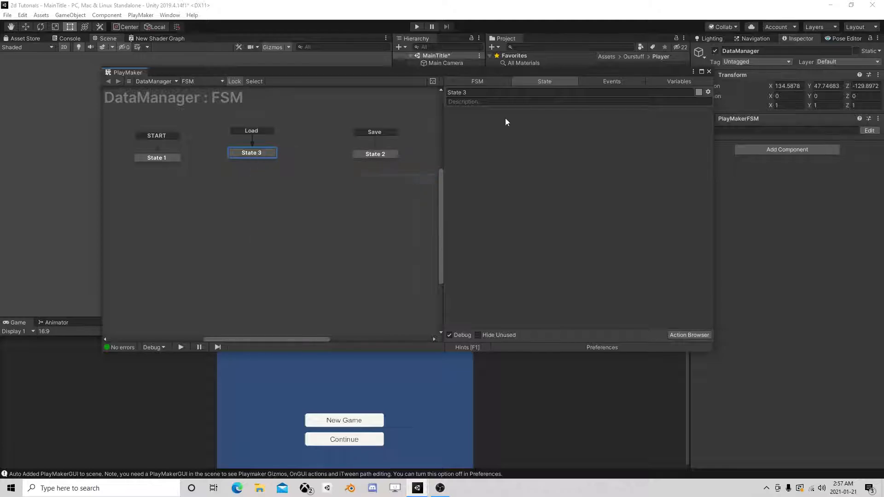
left_click_drag(260, 154, 312, 154)
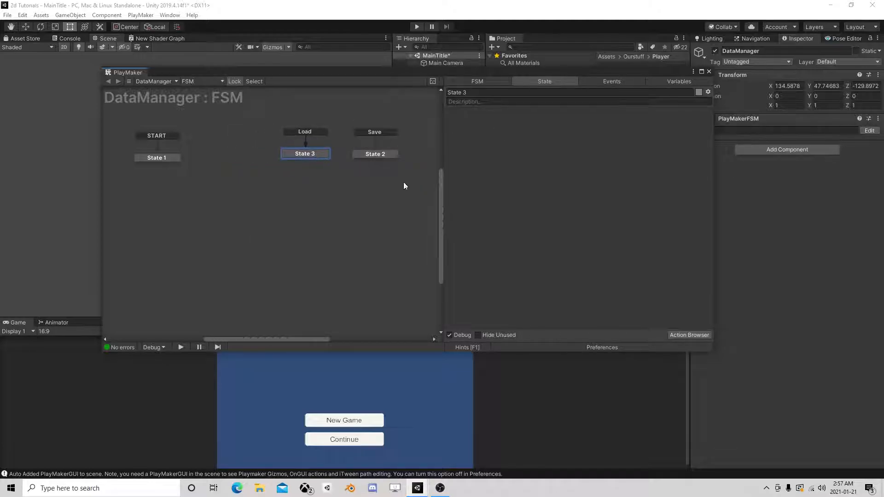
Step: Add a PlayerPrefs Get Int action to State 3 that reads key SavedLevel into the CurrentLevel variable
left_click(689, 335)
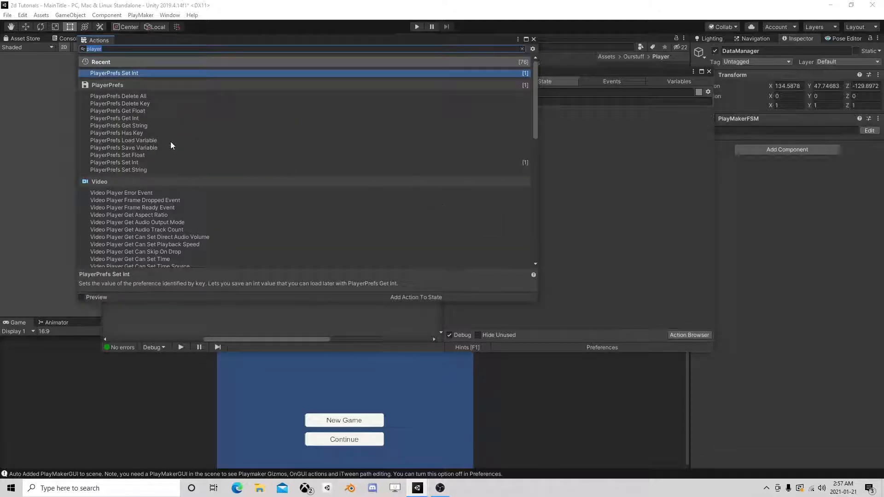
double_click(135, 118)
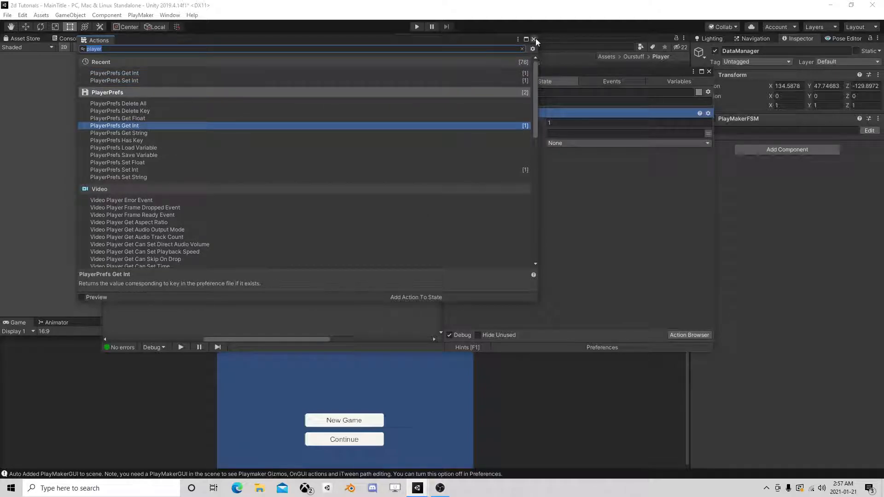
left_click(534, 39)
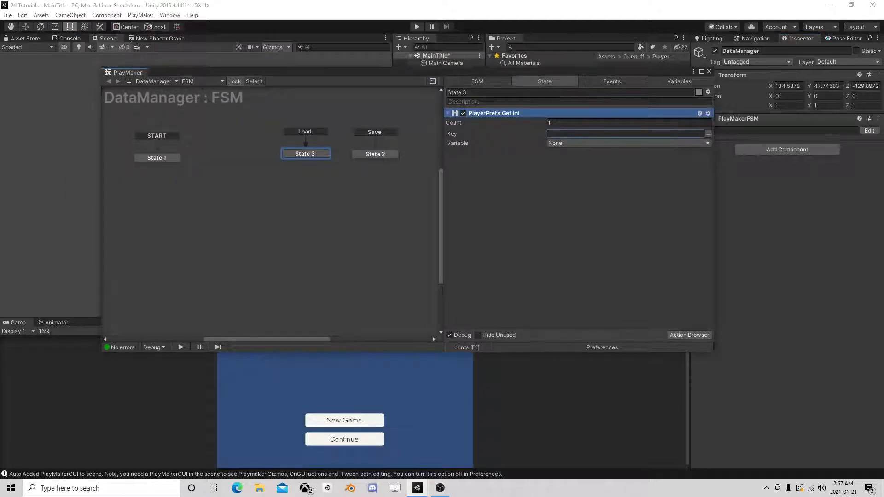
type("SavedLevel")
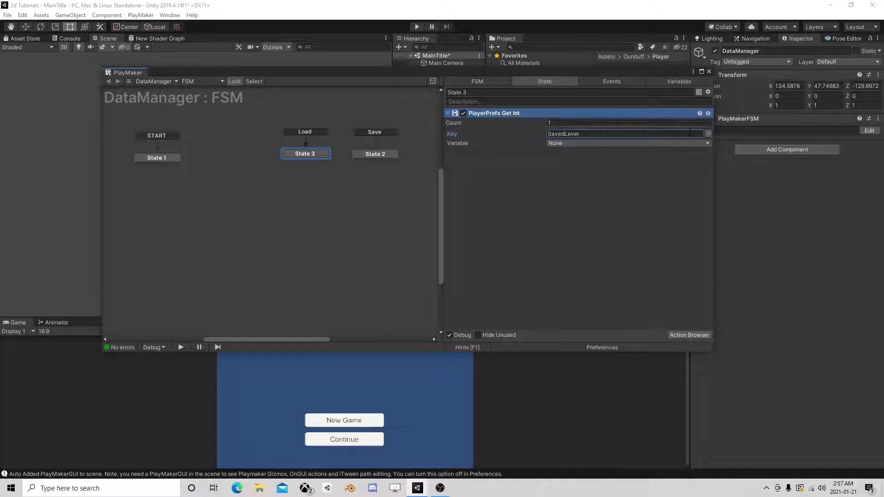
left_click(594, 143)
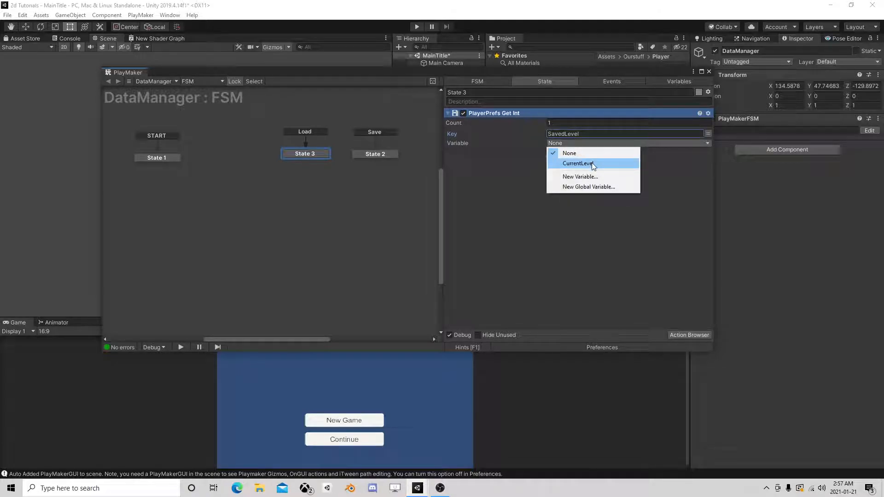
left_click(593, 165)
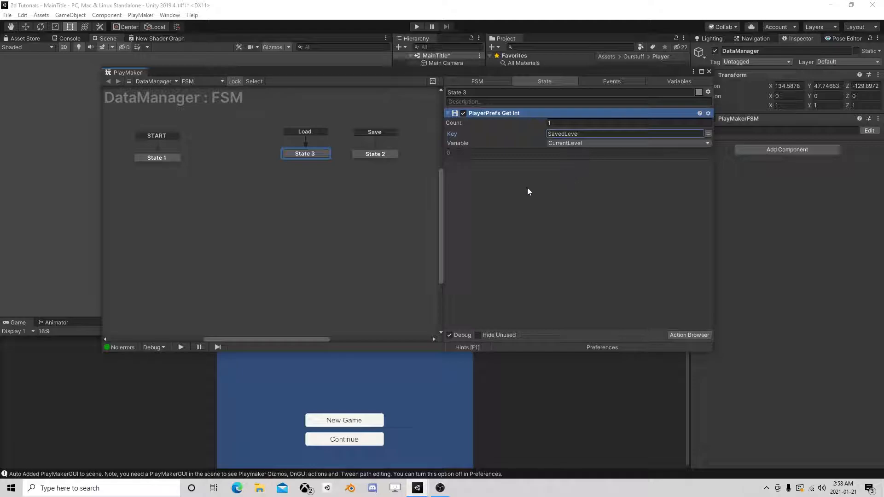
Step: Add a Load Scene Asynch action to State 3 after PlayerPrefs Get Int
left_click(375, 154)
left_click(316, 154)
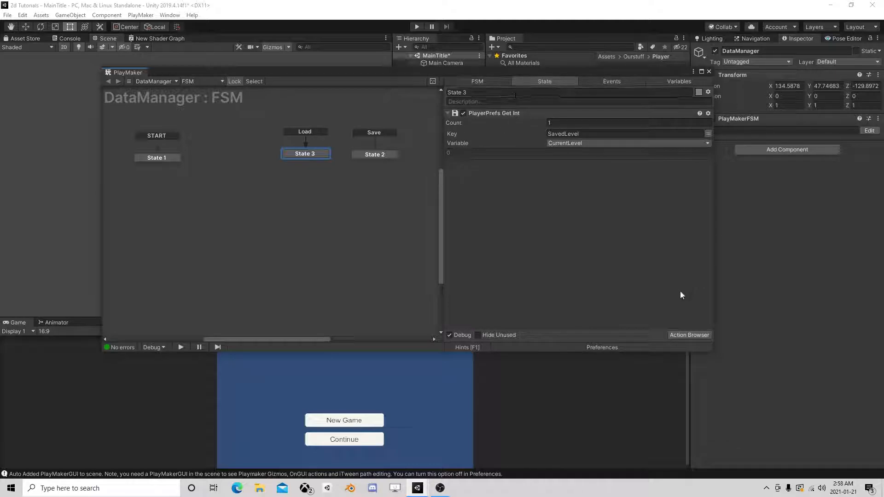
left_click(679, 333)
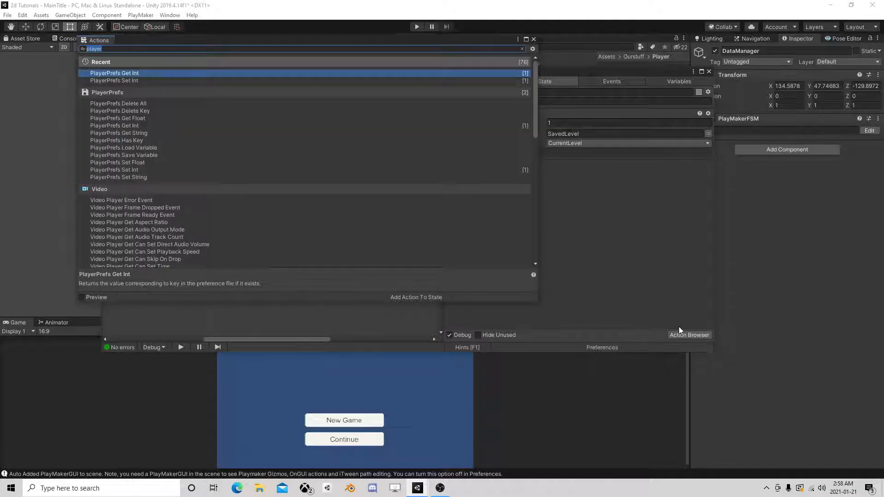
type("scene")
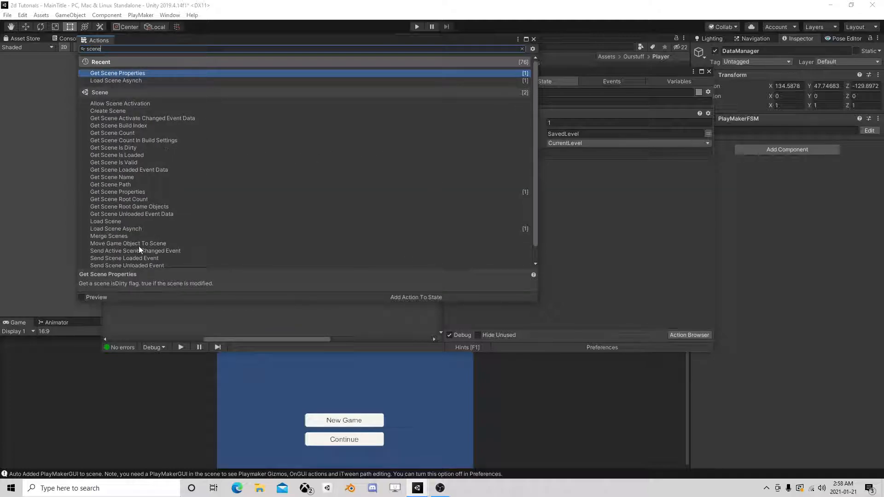
double_click(143, 228)
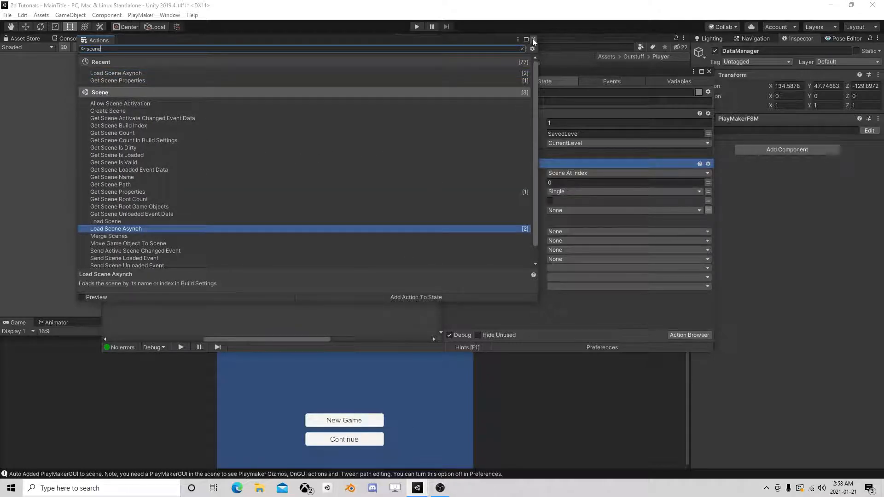
left_click(533, 40)
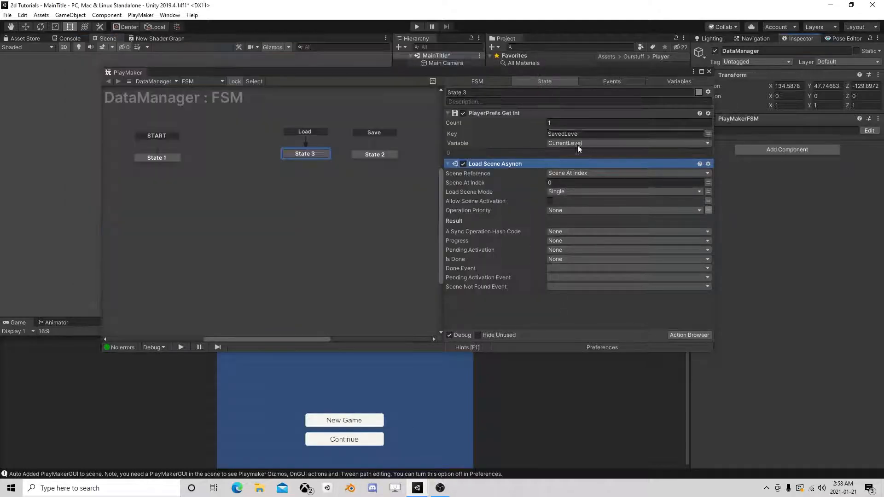
Step: Set Load Scene Asynch's Scene At Index to the CurrentLevel variable and enable Allow Scene Activation
left_click(708, 183)
left_click(693, 184)
left_click(604, 203)
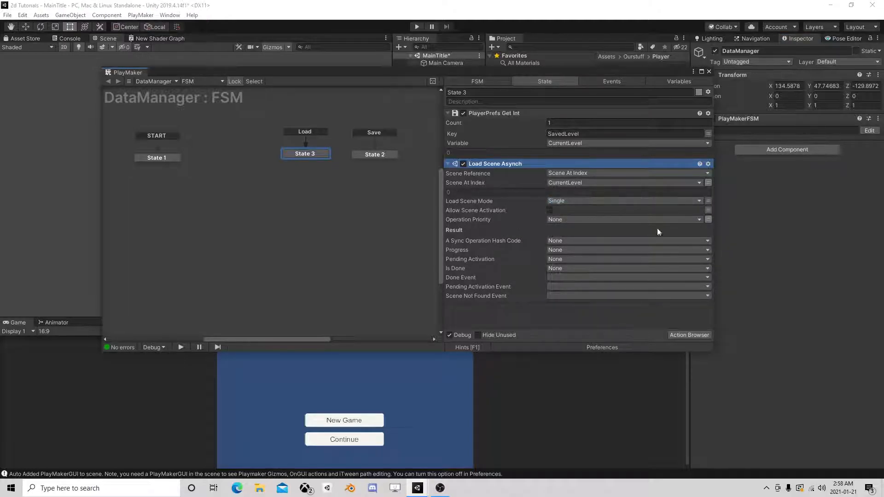
left_click(550, 210)
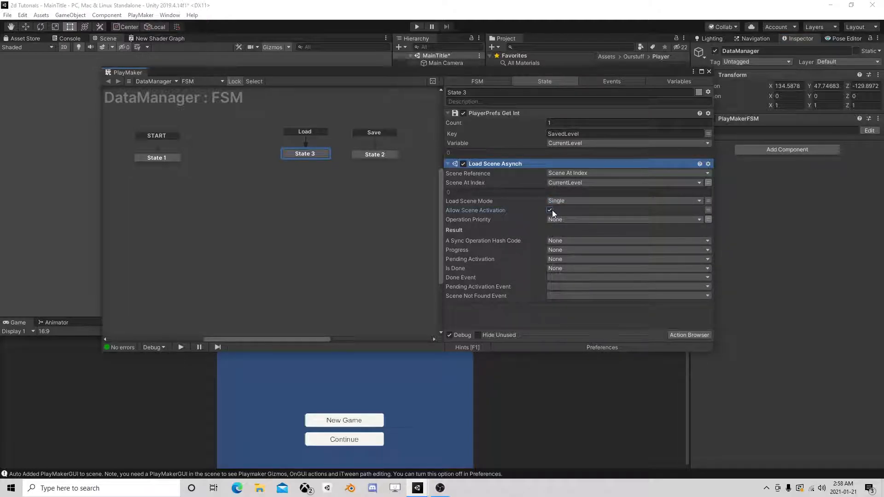
left_click(562, 268)
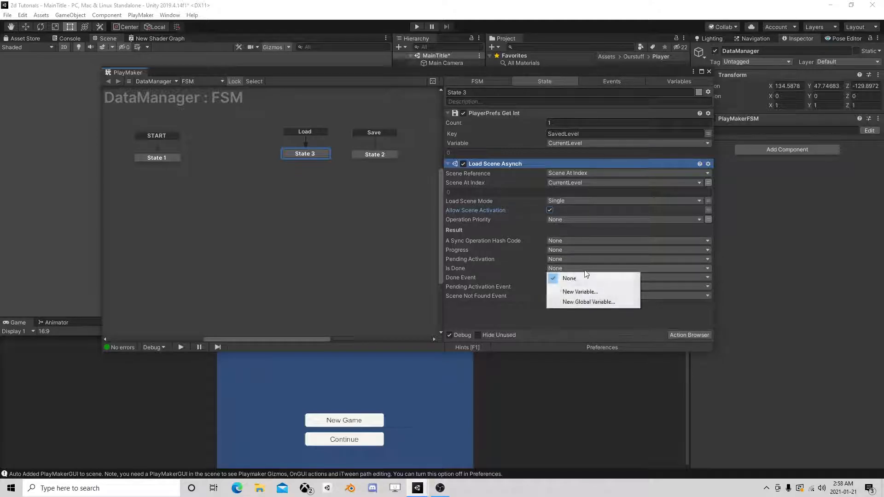
left_click(581, 290)
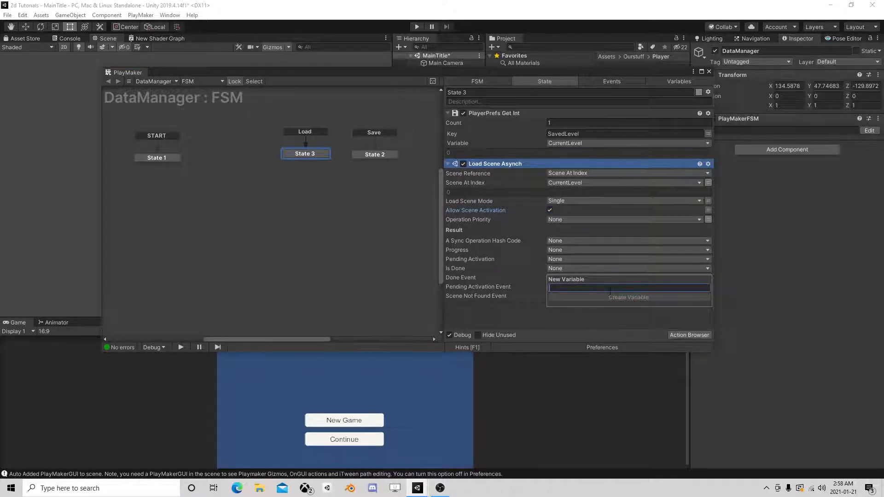
type("Done")
key("Return")
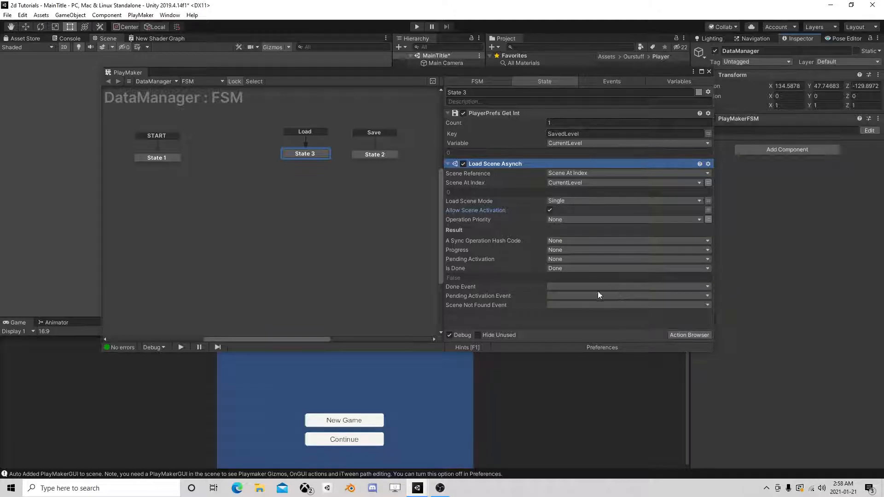
right_click(309, 156)
mouse_move(345, 158)
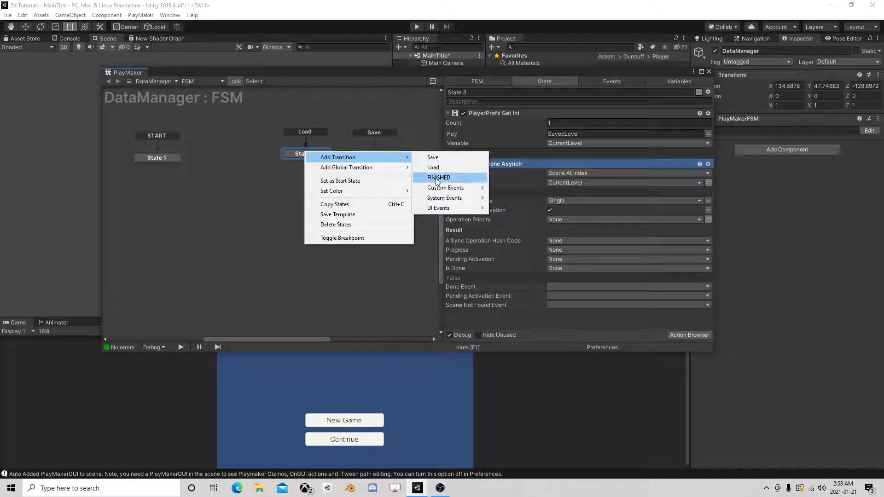
left_click(350, 310)
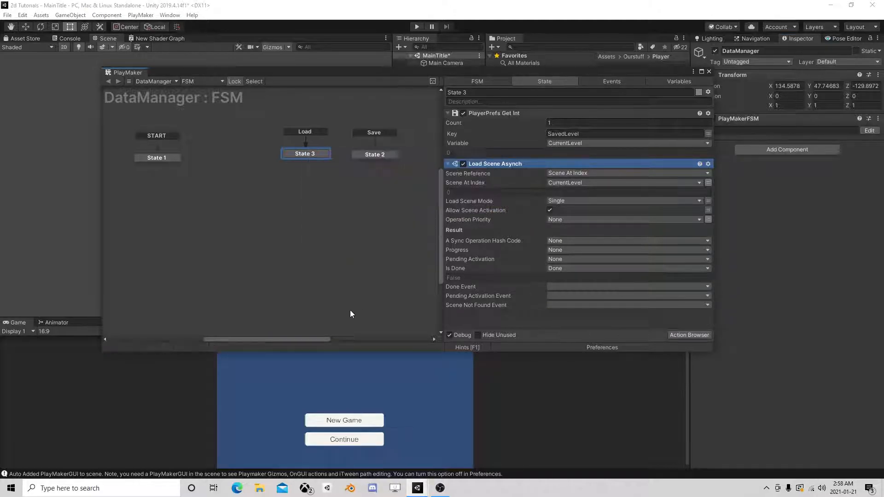
left_click(554, 269)
left_click(571, 277)
Step: Assign a new event named done as the Done Event of Load Scene Asynch
left_click(562, 277)
left_click(577, 355)
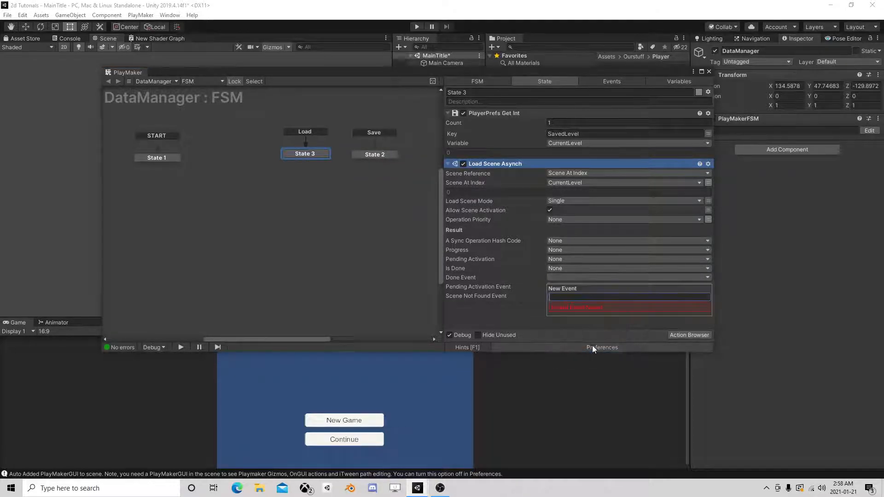
type("done")
key("Return")
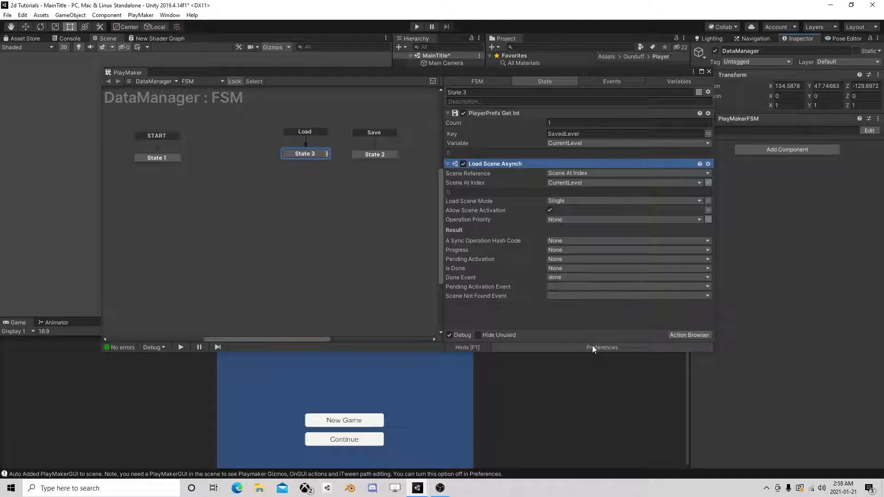
Step: Delete the unused Done bool variable from the DataManager FSM and return to State 3's actions
left_click(670, 82)
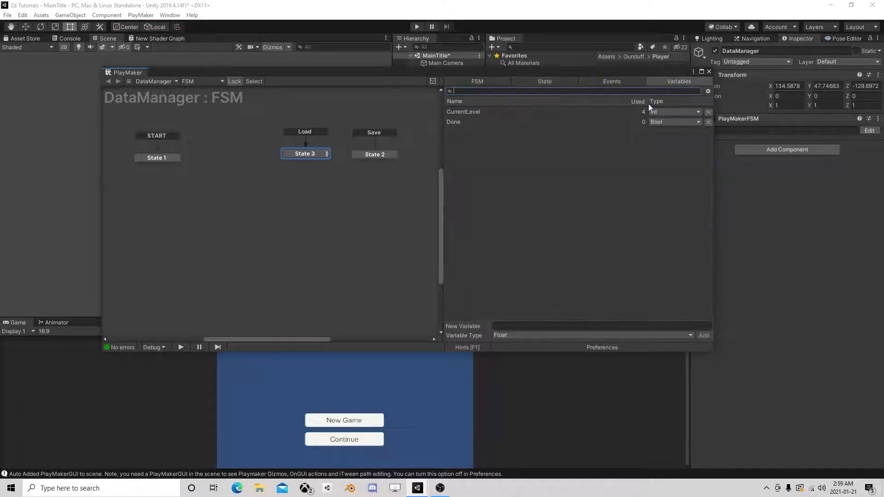
left_click(708, 123)
left_click(550, 82)
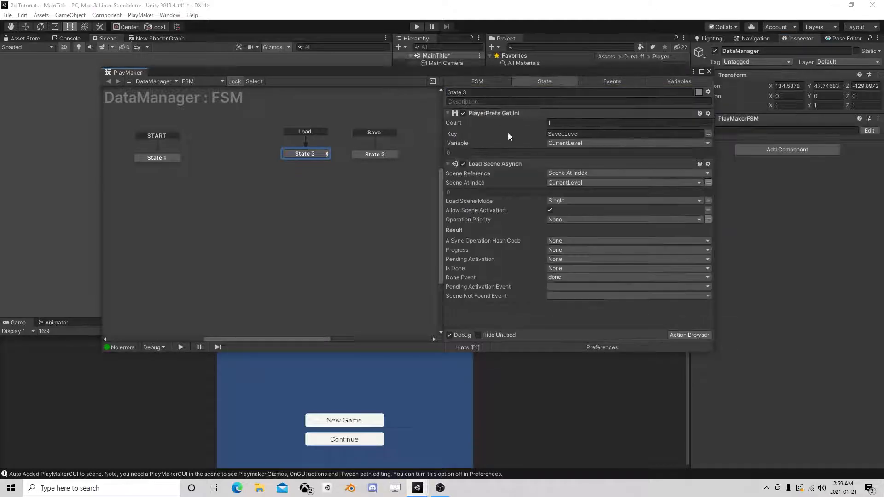
Step: Add a done transition to State 3 and link it to a new empty state below it
right_click(299, 155)
mouse_move(349, 161)
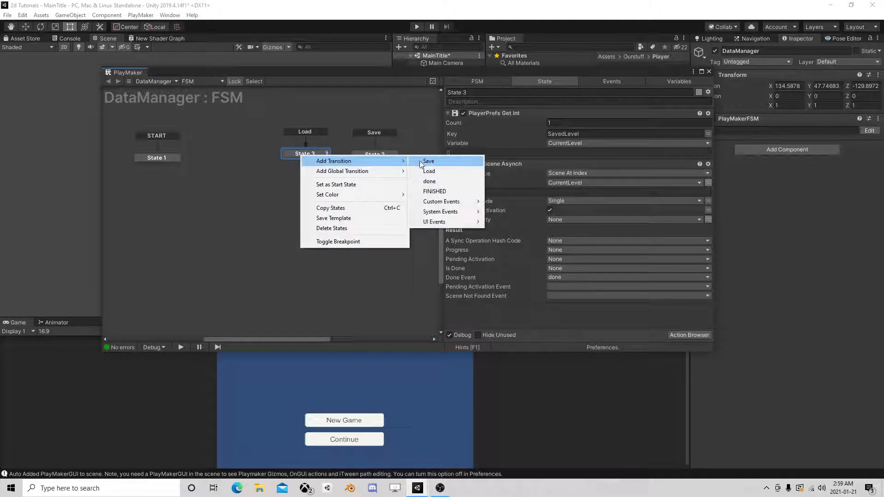
left_click(437, 181)
right_click(283, 190)
left_click(309, 194)
left_click_drag(310, 162, 310, 191)
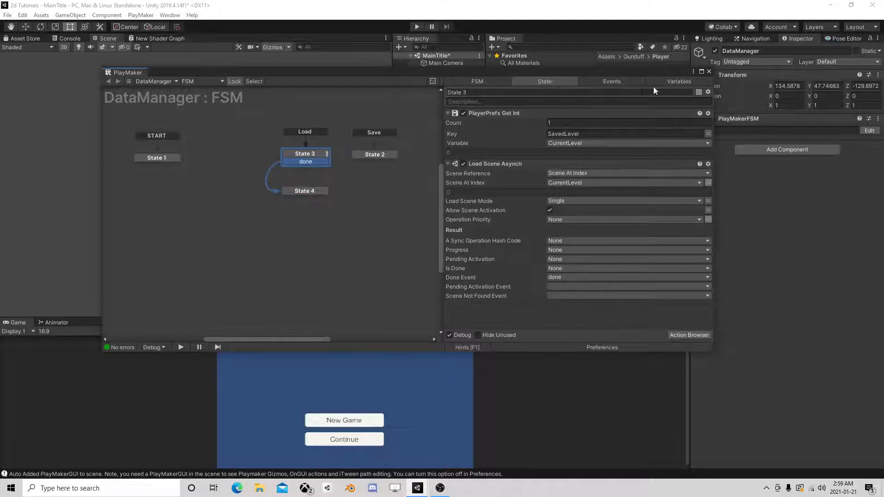
Step: Add a second PlayMakerFSM component to DataManager and open that FSM for editing
left_click(709, 71)
left_click(751, 150)
left_click(772, 181)
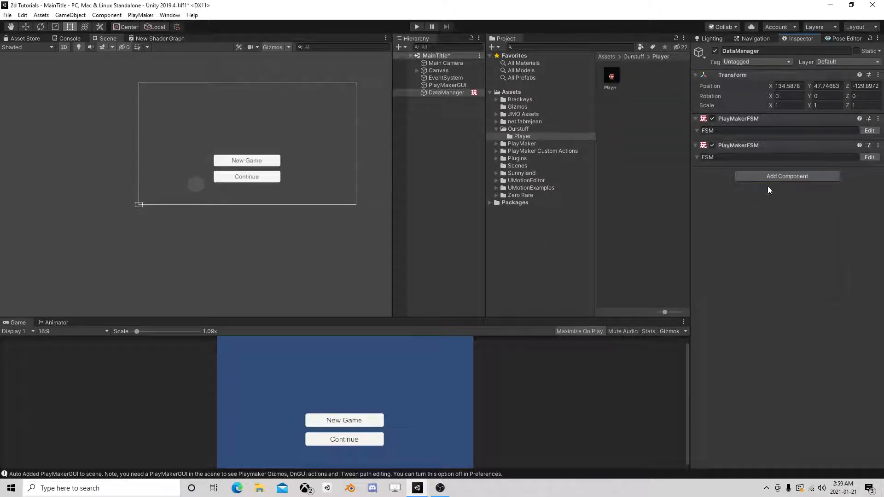
left_click(869, 157)
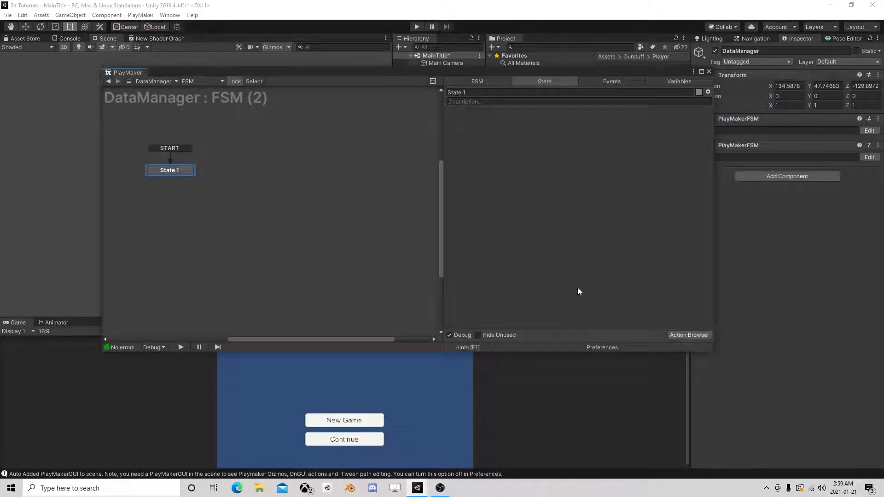
Step: Add a Dont Destroy On Load action to State 1 of DataManager's second FSM and close the FSM editor
left_click(690, 335)
type("do")
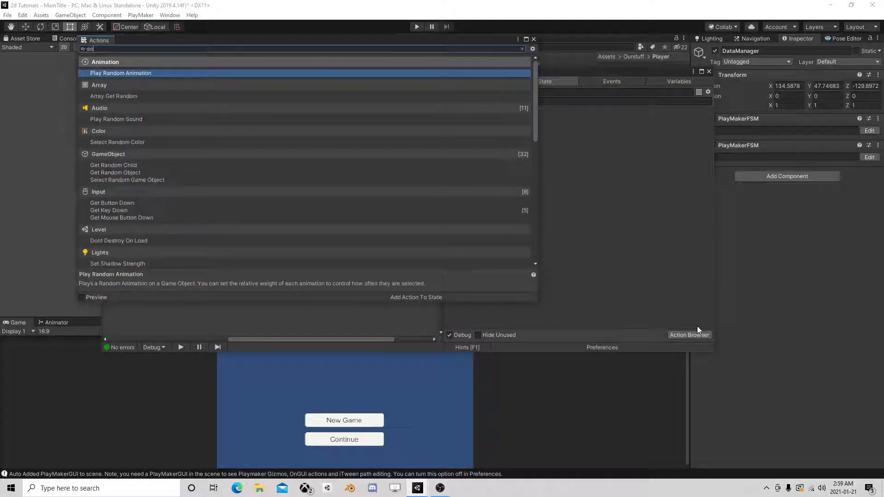
type("no")
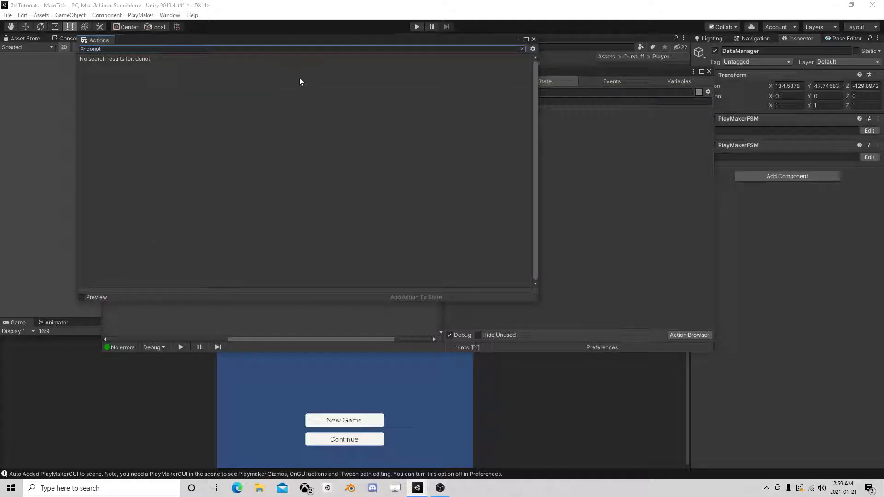
type("t")
key("BackSpace")
key("BackSpace")
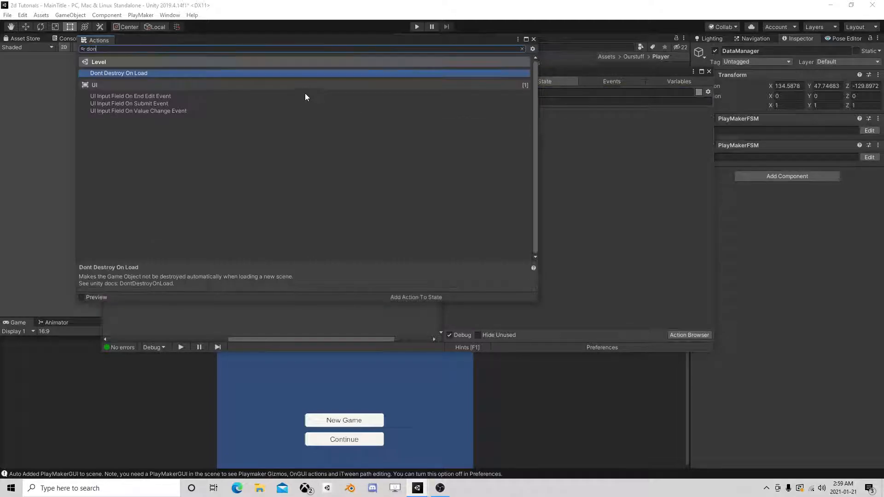
double_click(146, 74)
left_click(533, 39)
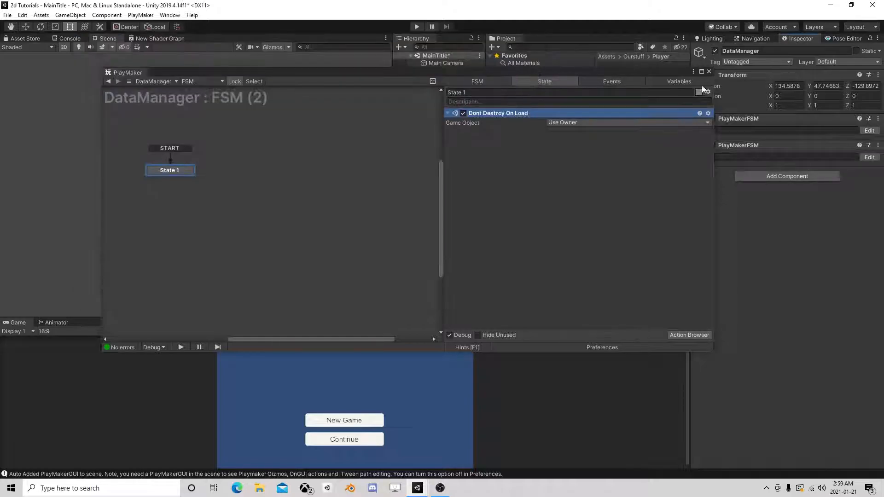
left_click(709, 71)
Step: Add a PlayMakerFSM component to the Continue button, Button (1), under Canvas and open its FSM for editing
left_click(443, 93)
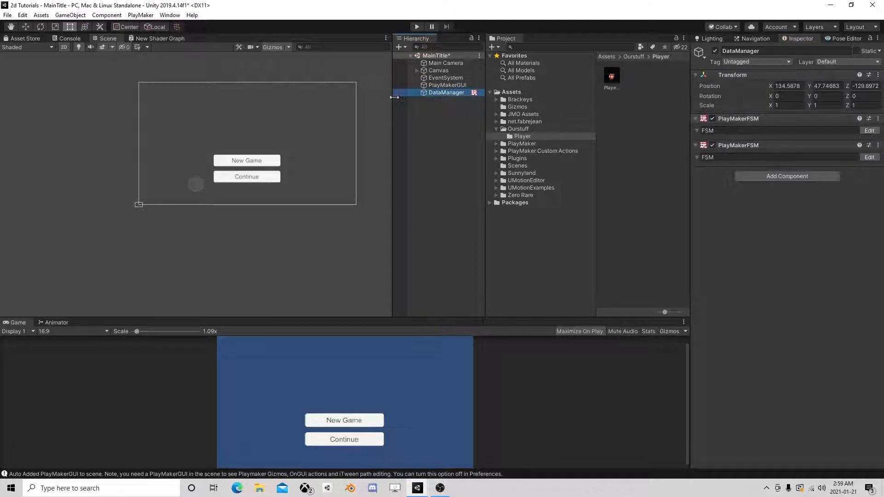
left_click(442, 71)
left_click(416, 70)
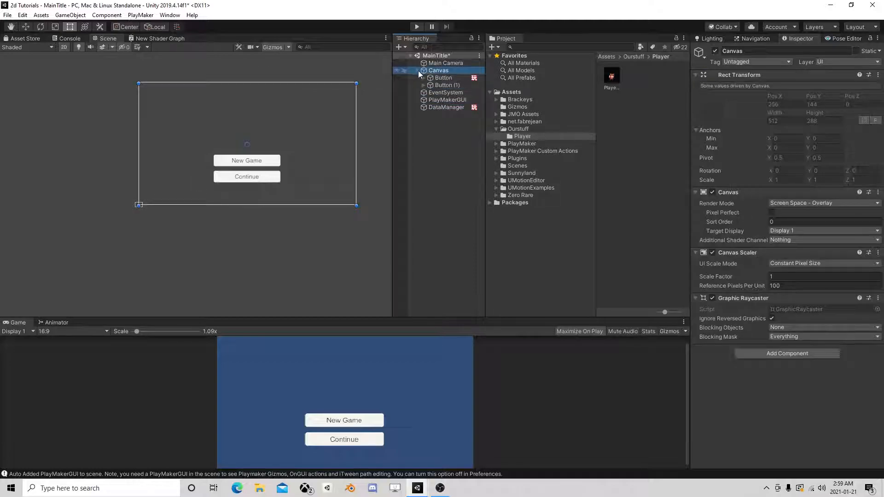
left_click(442, 78)
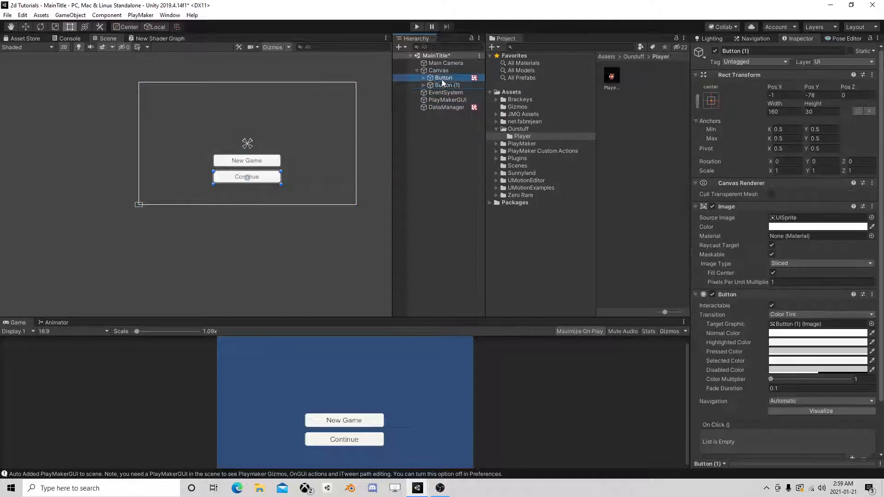
left_click(442, 86)
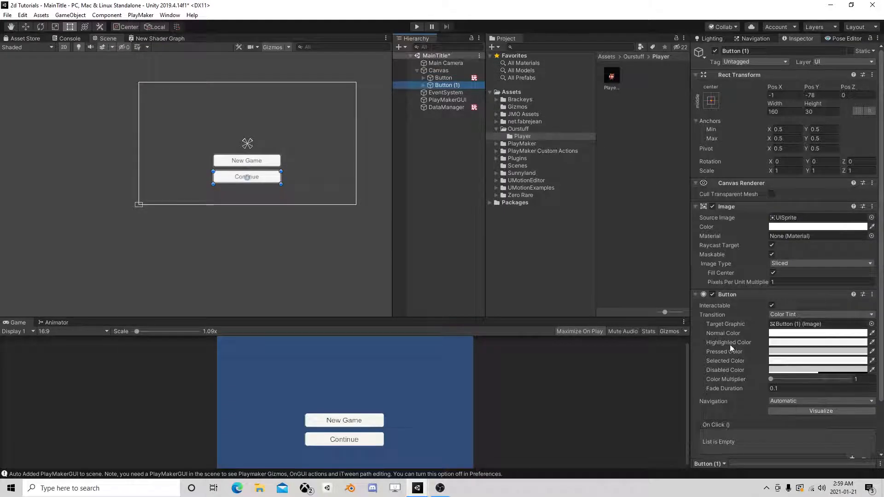
scroll(730, 344, "down", 3)
left_click(791, 446)
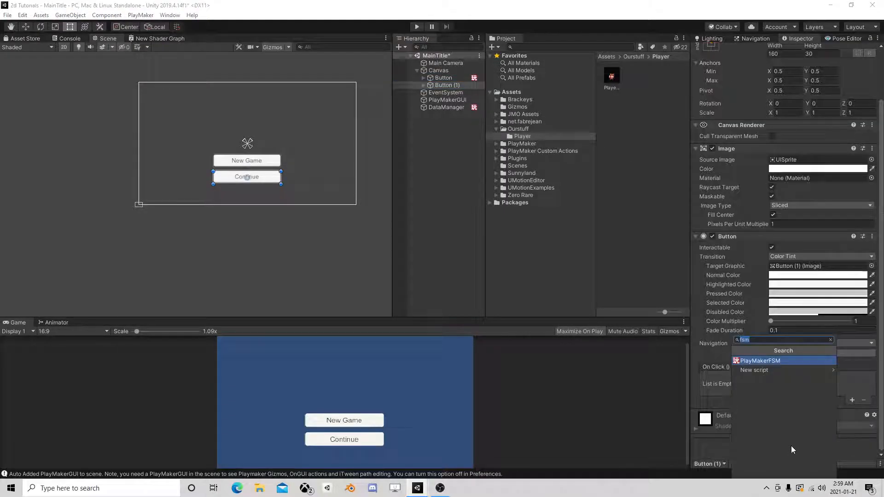
left_click(762, 360)
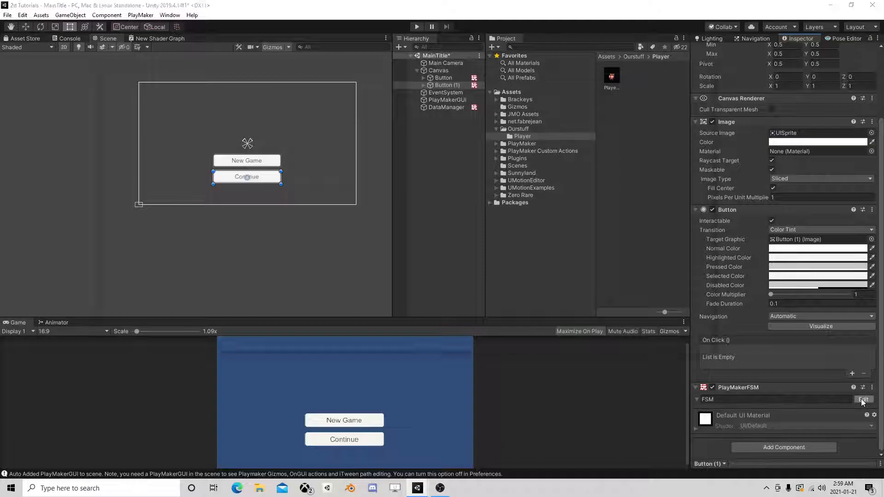
left_click(862, 399)
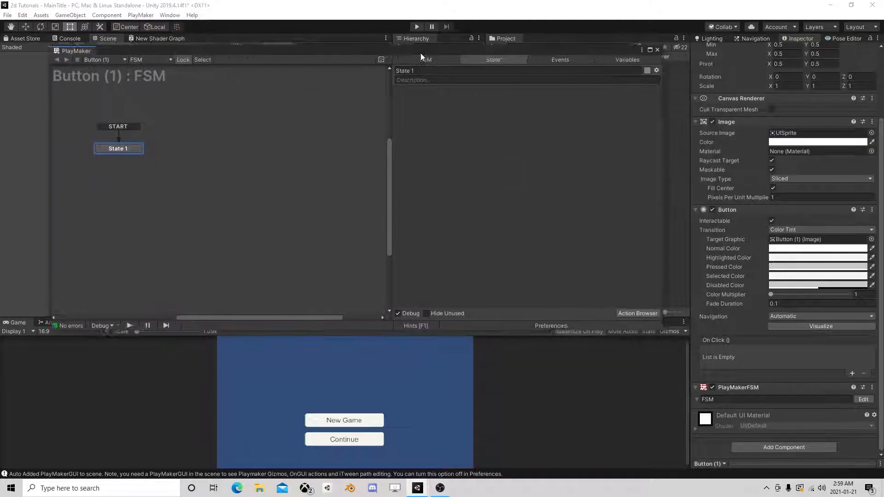
left_click_drag(422, 54, 448, 198)
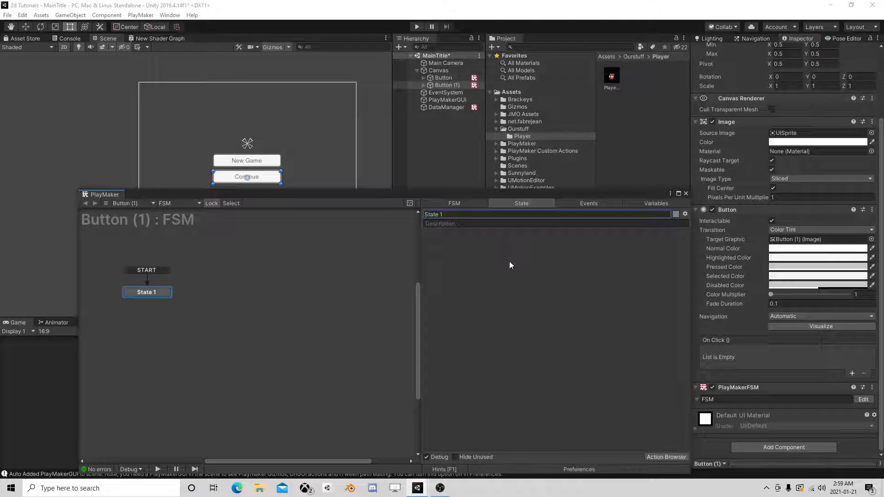
left_click_drag(320, 197, 286, 144)
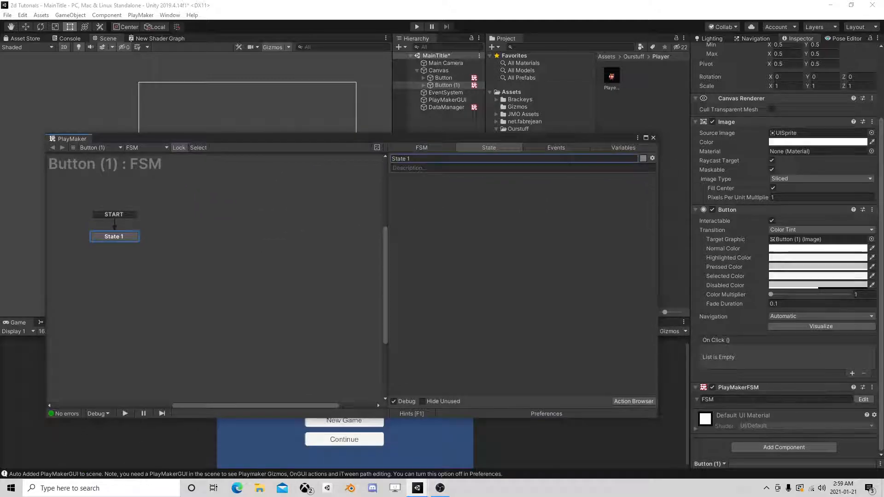
Step: Add an event named Continue to the Button (1) FSM
left_click(565, 150)
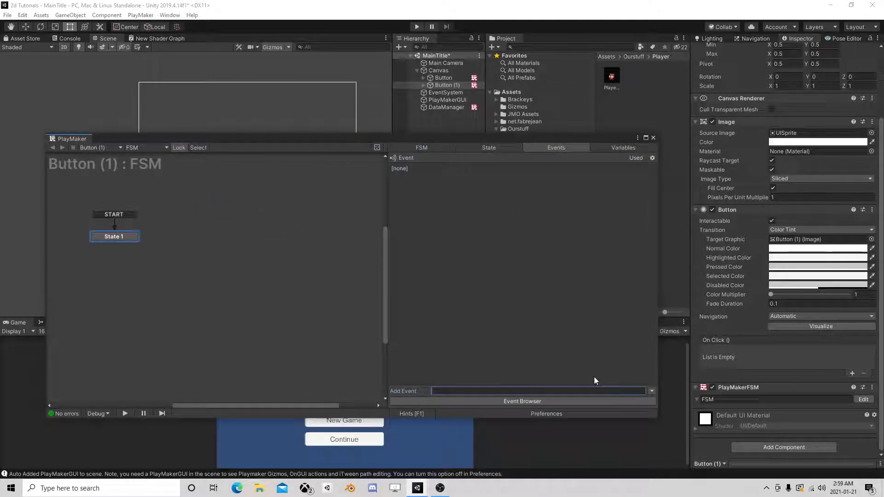
type("Continue")
key("Return")
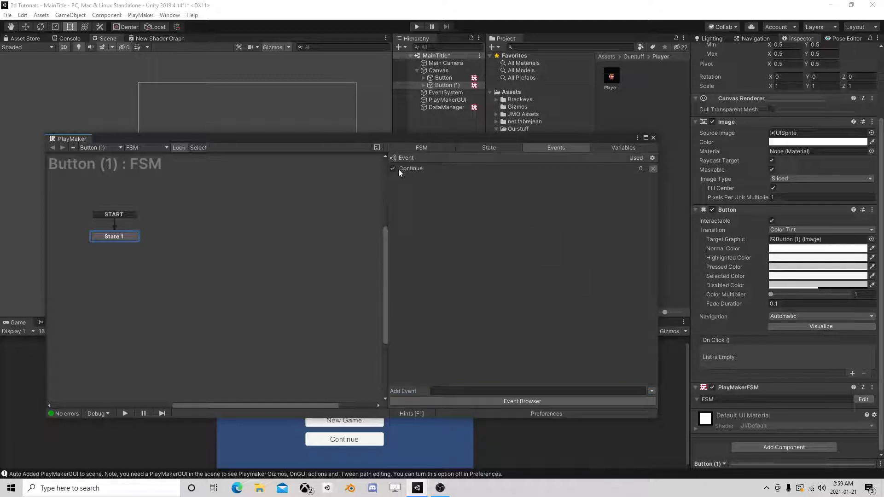
mouse_move(424, 140)
left_mouse_down()
mouse_move(424, 269)
mouse_move(417, 150)
left_mouse_up()
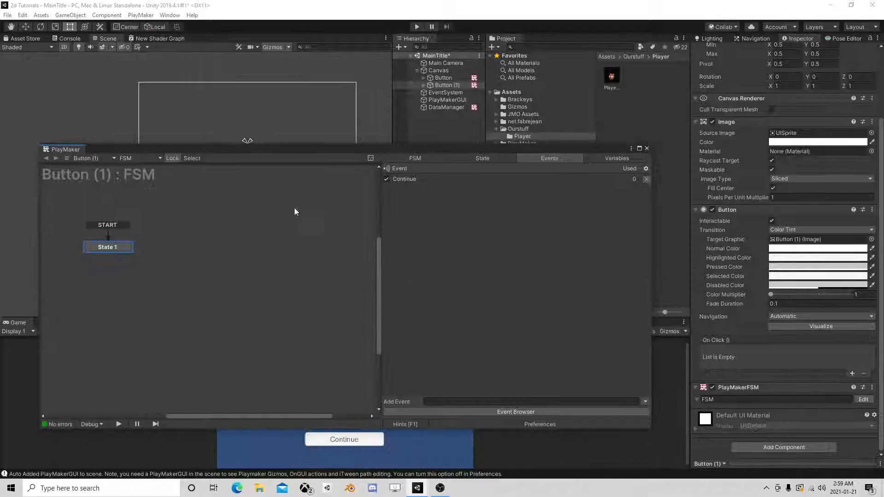
Step: Create a second state beside State 1 and give it a Continue global transition
right_click(210, 250)
left_click(251, 225)
right_click(203, 243)
left_click(227, 249)
right_click(222, 250)
mouse_move(258, 263)
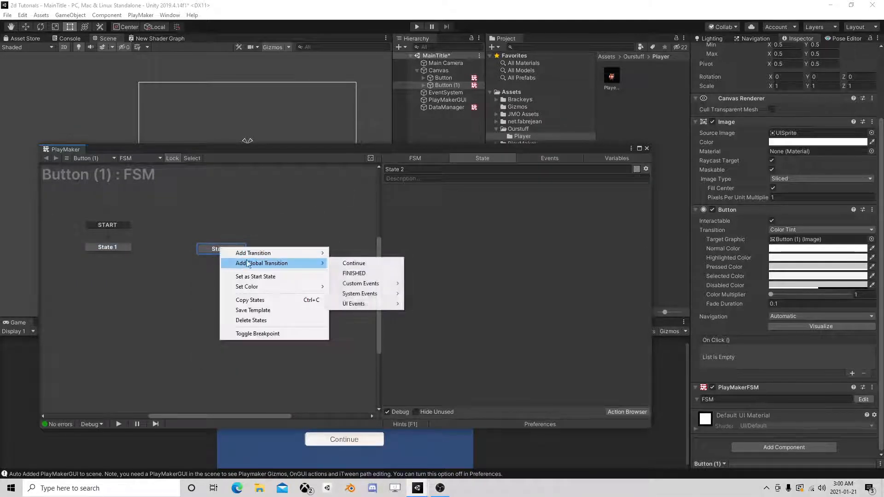
left_click(364, 266)
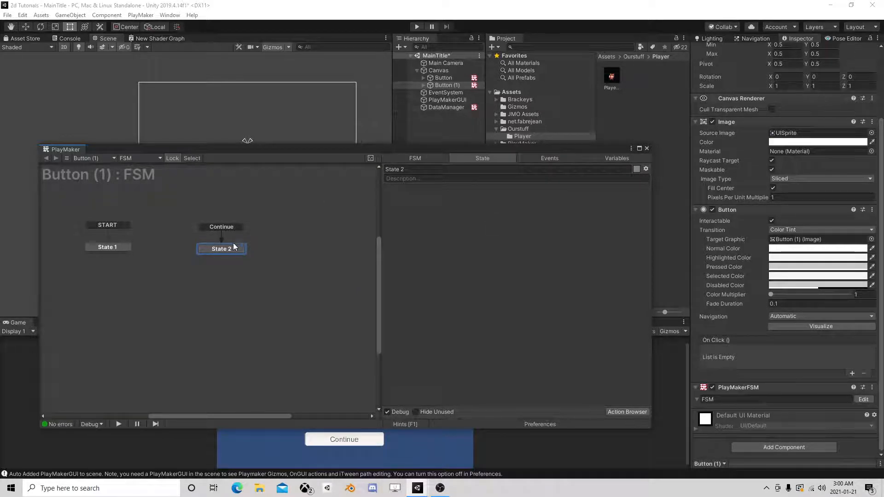
Step: Add a Send Event action to State 2 of the Button (1) FSM
left_click(625, 411)
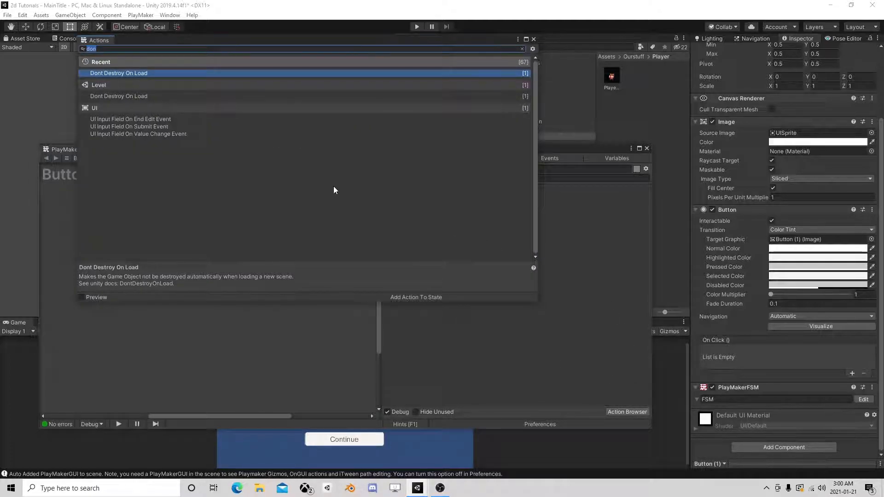
type("se")
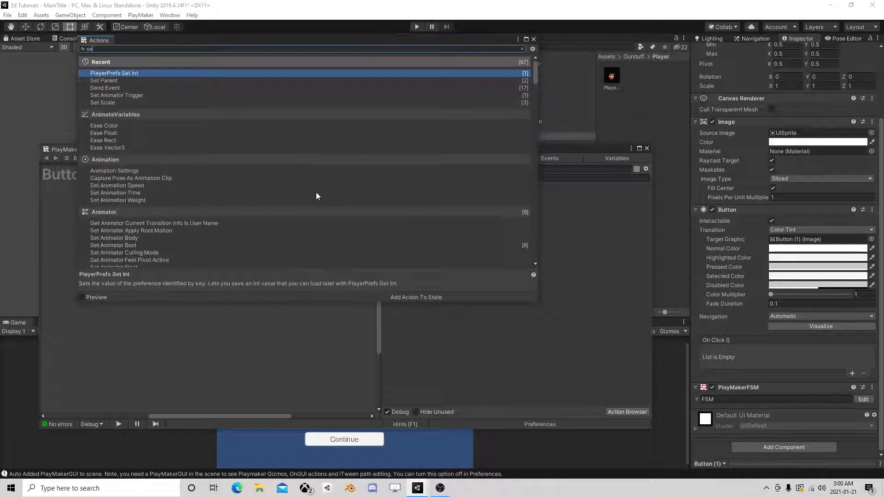
type("nd eve")
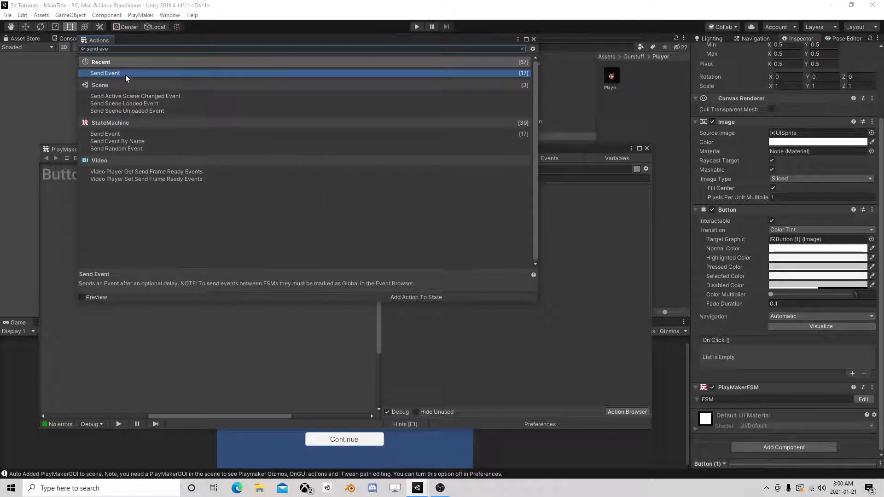
double_click(125, 74)
left_click(534, 36)
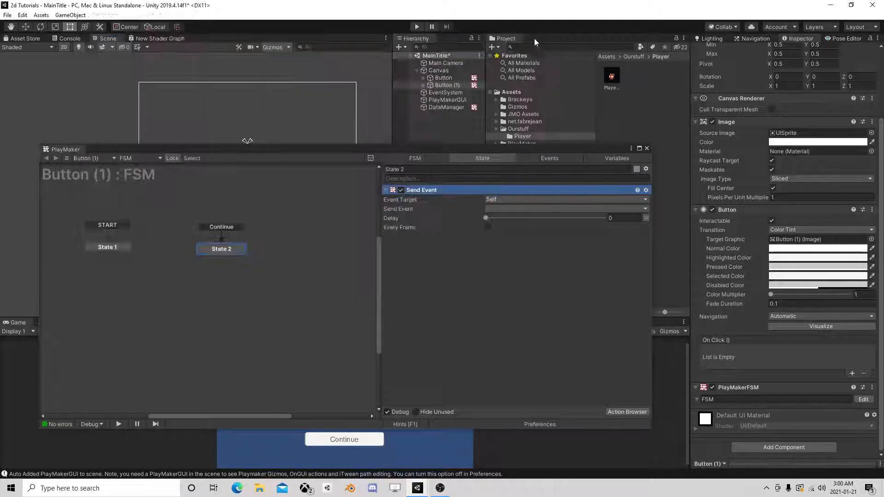
Step: Set Send Event's target to Game Object FSM, specifying DataManager as the game object and FSM as the FSM name
left_click(514, 200)
left_click(515, 230)
left_click(560, 208)
left_click(531, 229)
left_click_drag(456, 109, 525, 218)
left_click(638, 227)
left_click(650, 233)
left_click(639, 237)
left_click(450, 313)
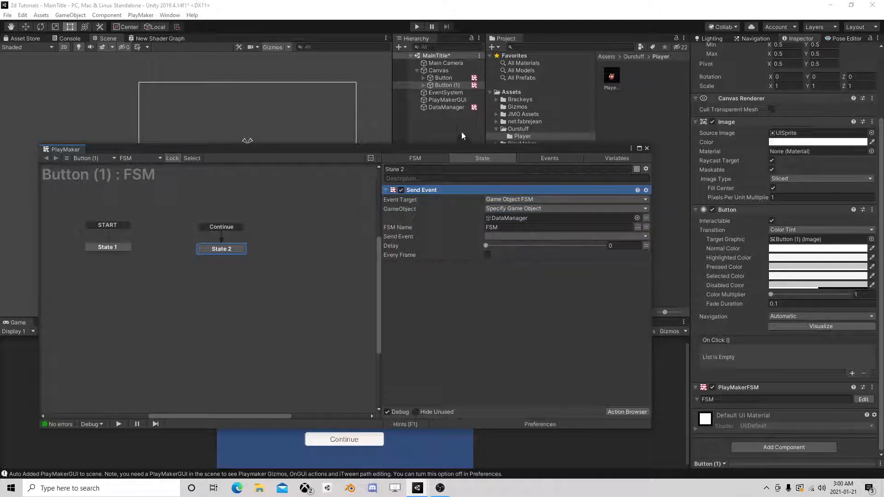
Step: Rename DataManager's Dont Destroy On Load FSM to DND and its save/load FSM to SL
left_click(443, 108)
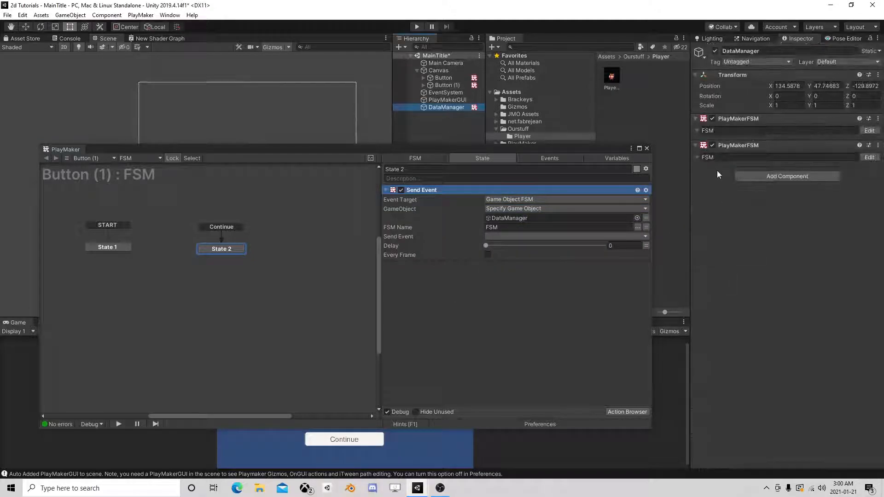
left_click(726, 157)
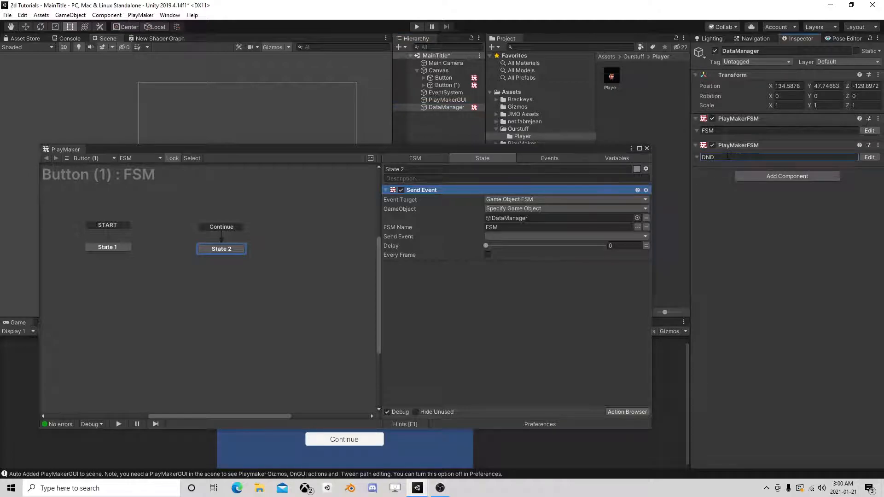
left_click(726, 130)
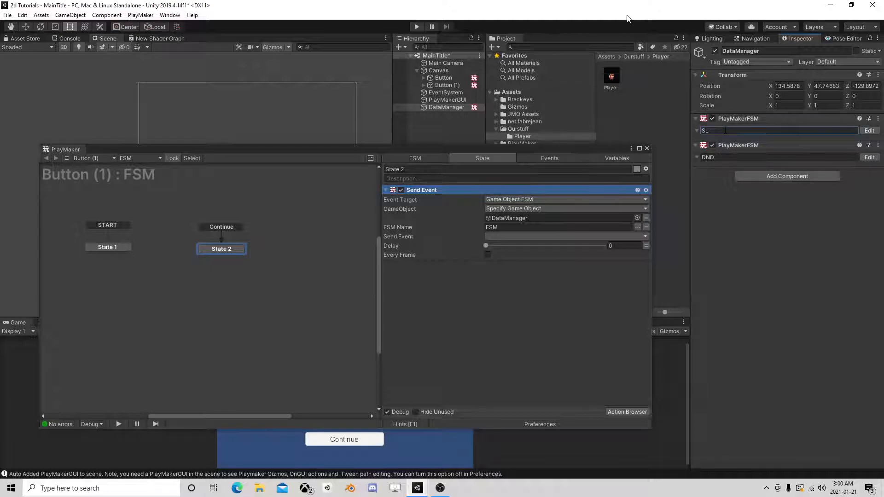
Step: Set Send Event's FSM Name to SL and its event to Load, and close the FSM editor
left_click(637, 227)
left_click(656, 242)
left_click(585, 236)
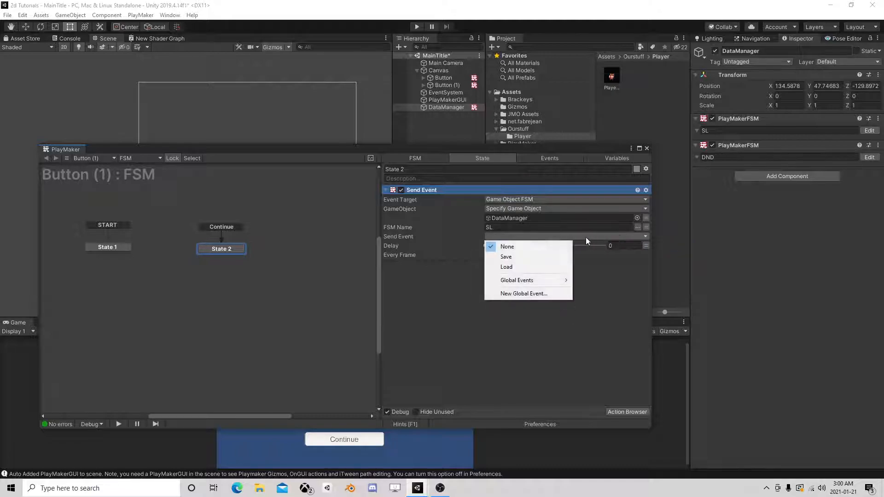
left_click(511, 267)
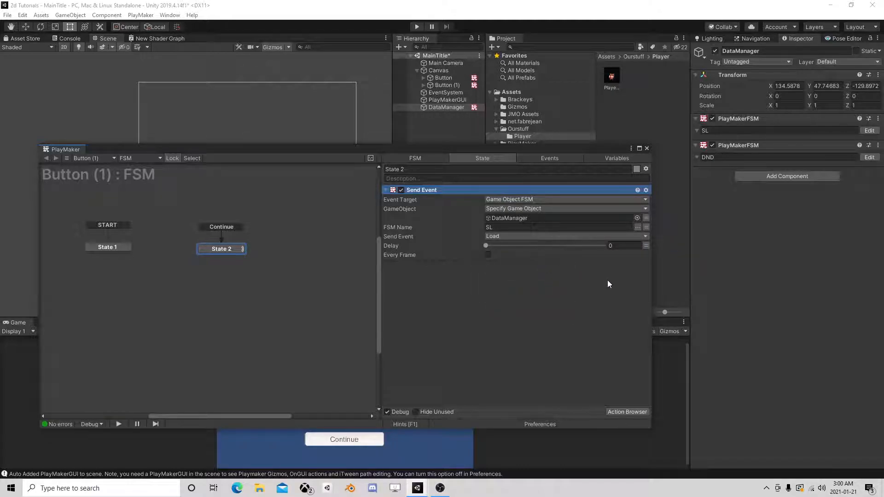
left_click(647, 148)
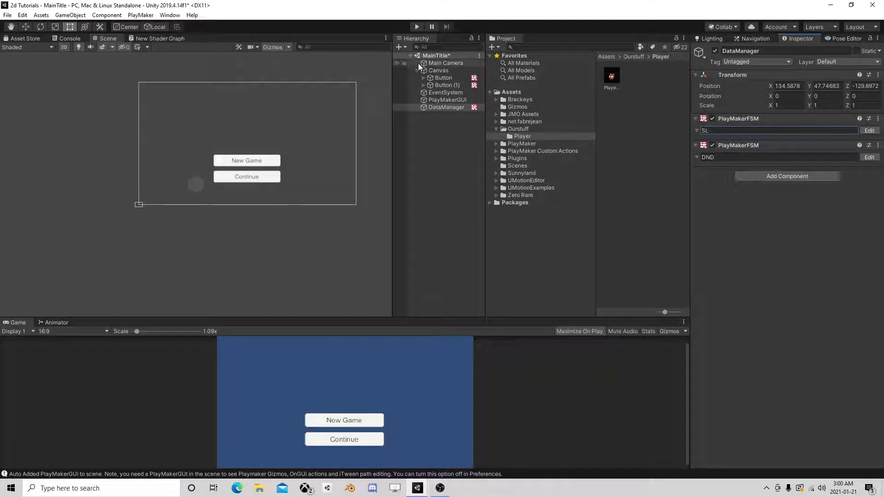
Step: Play-test the MainTitle scene by starting a new game, and stop the playback
left_click(417, 27)
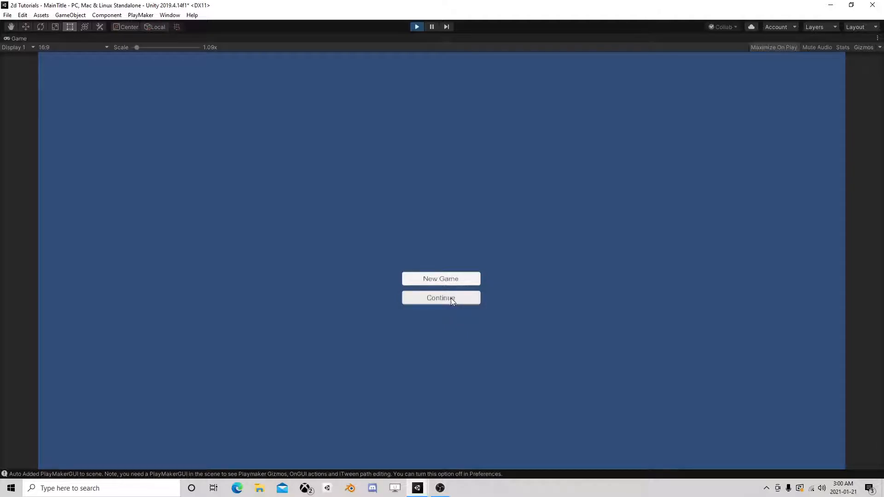
left_click(443, 281)
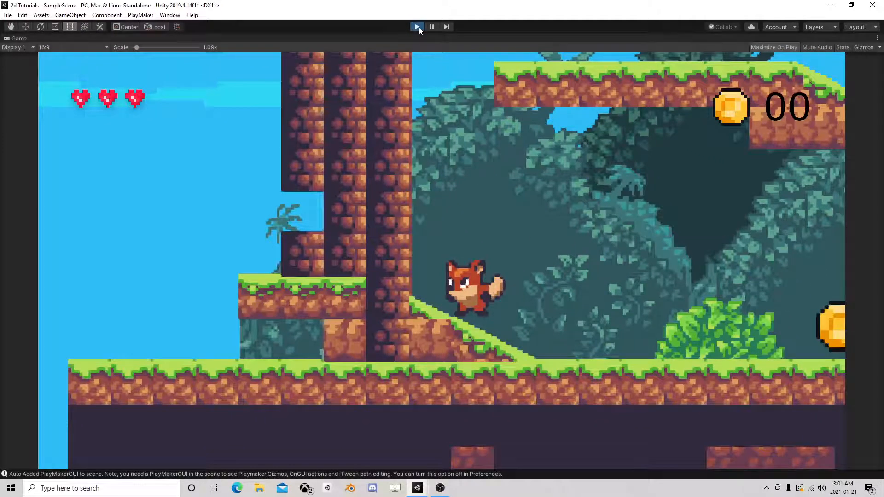
left_click(417, 27)
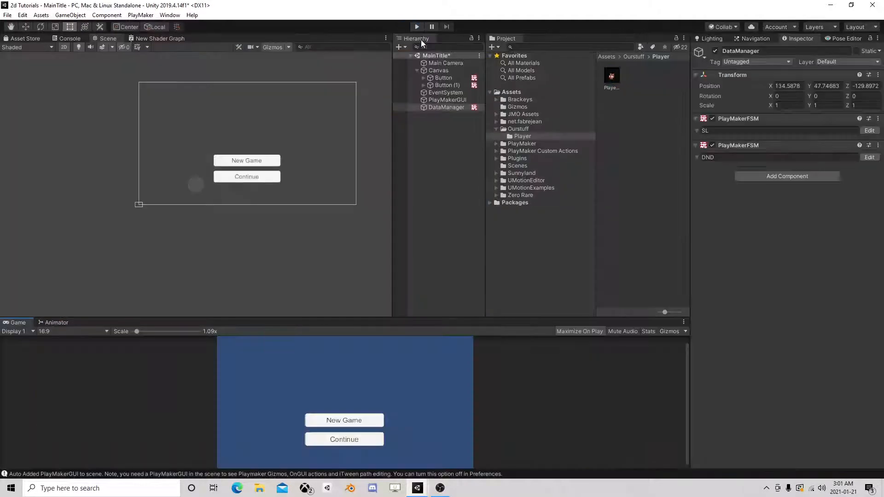
Step: Create a new scene, keeping MainTitle's changes, and save it as level2 in the Assets folder
left_click(8, 15)
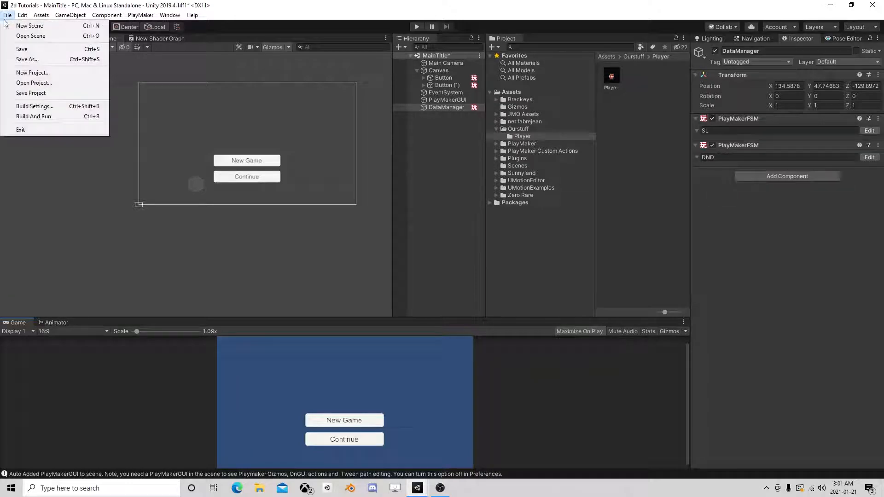
left_click(30, 26)
left_click(430, 263)
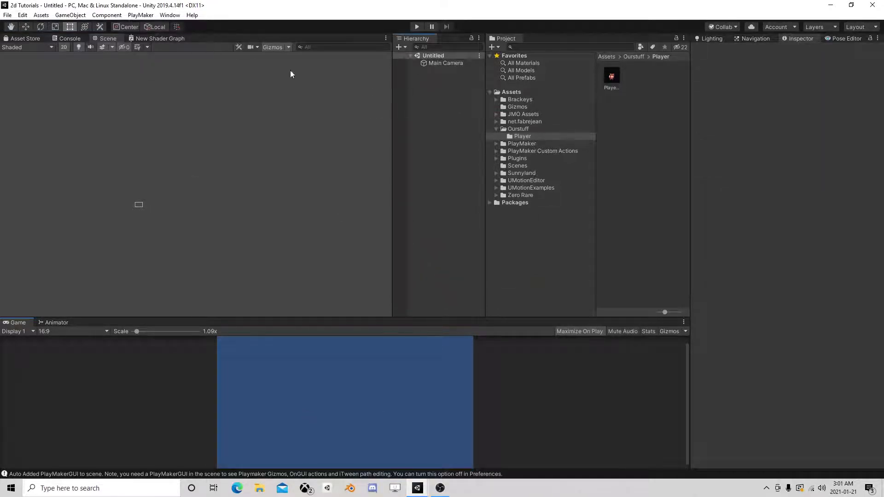
left_click(8, 15)
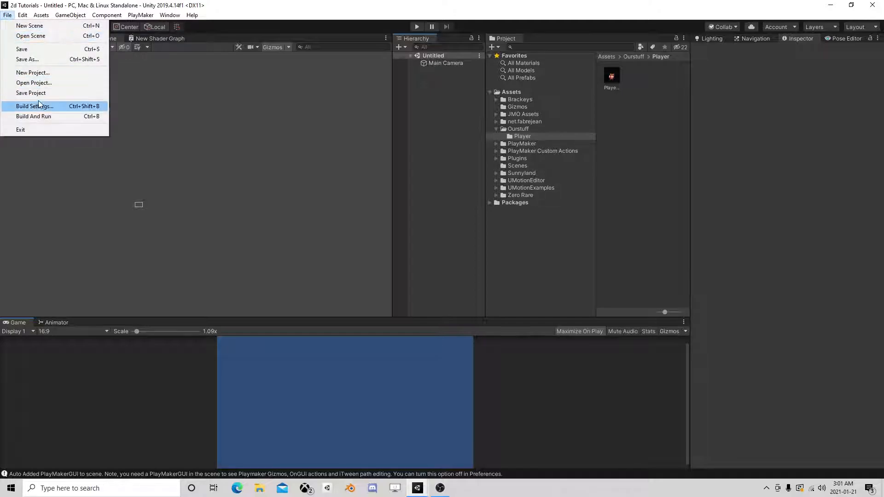
left_click(35, 59)
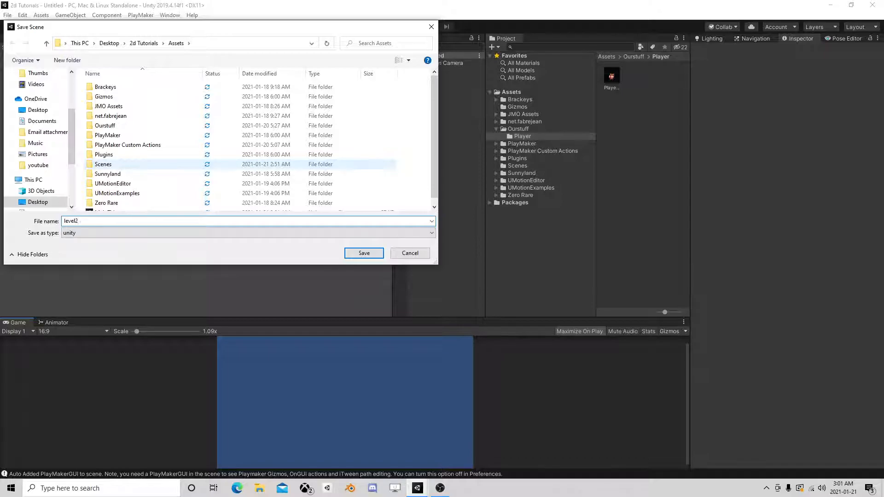
left_click(350, 253)
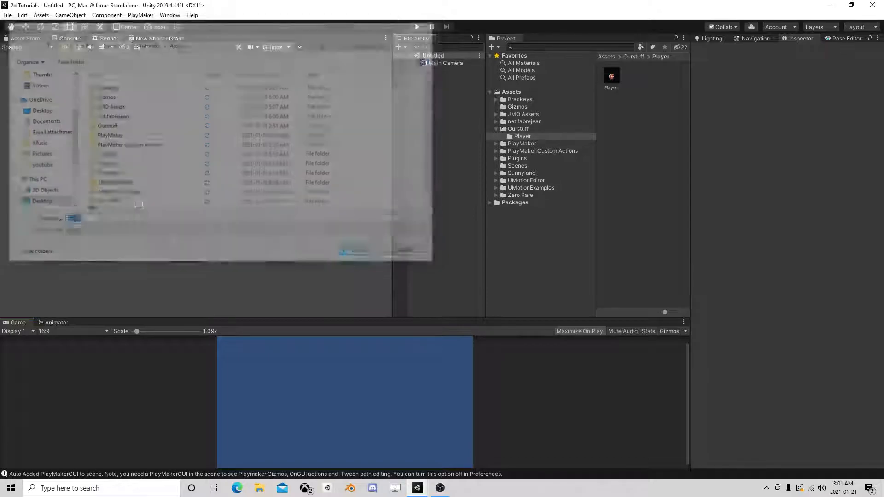
Step: Add the open level2 scene to the scenes in the build and close the build settings
left_click(7, 14)
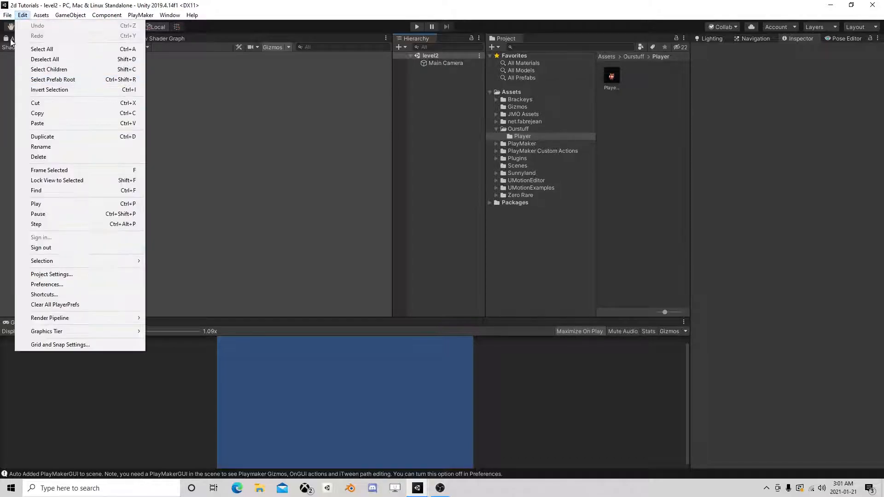
left_click(23, 107)
left_click(304, 182)
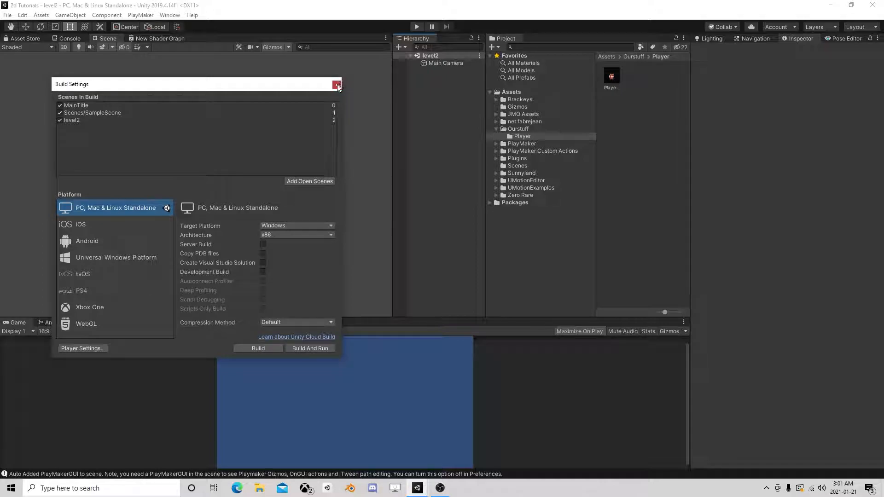
left_click(337, 86)
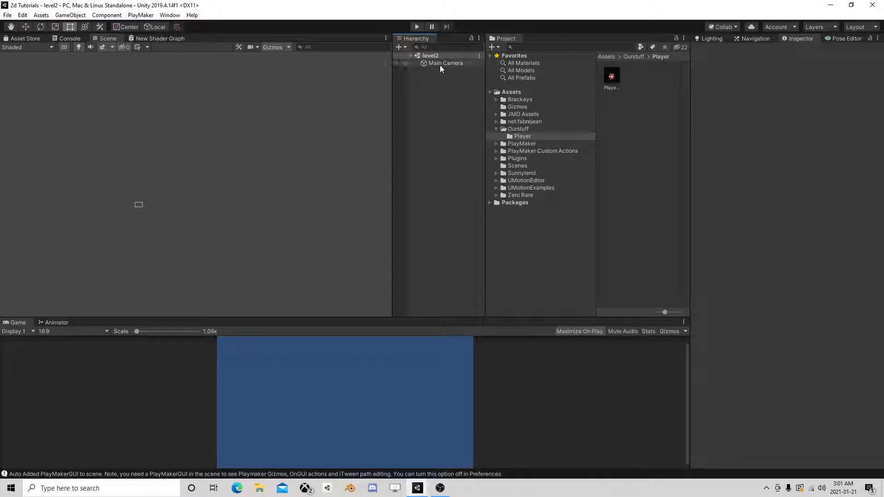
Step: Create an empty game object in level2, attach a PlayMakerFSM to it and open that FSM for editing
right_click(418, 100)
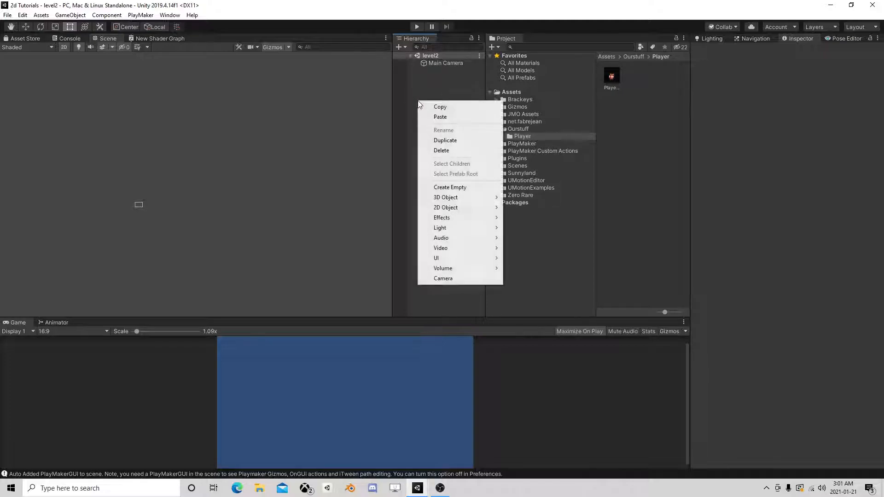
left_click(450, 186)
left_click(787, 122)
left_click(760, 155)
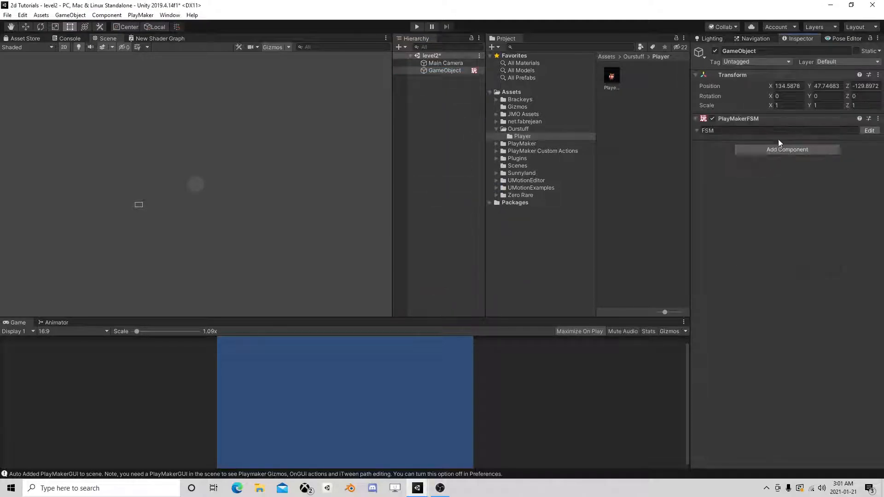
left_click(870, 130)
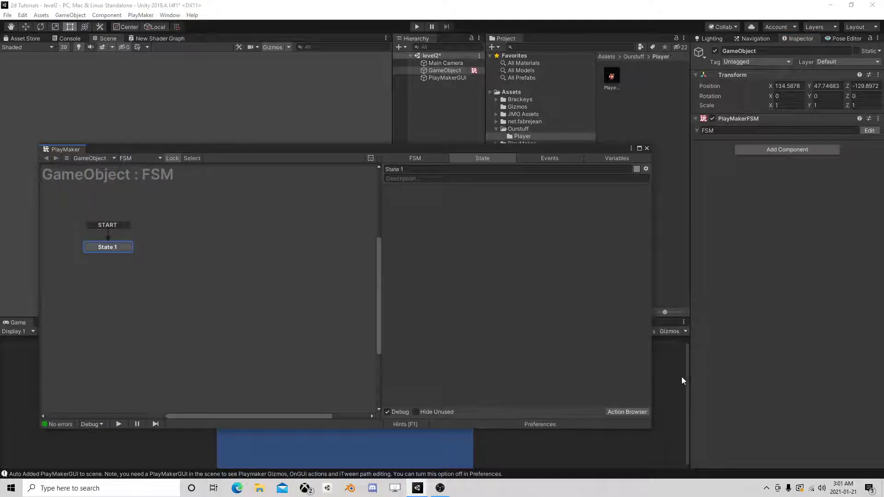
Step: Add a PlayerPrefs Set Int action to State 1 of the GameObject FSM
left_click(640, 412)
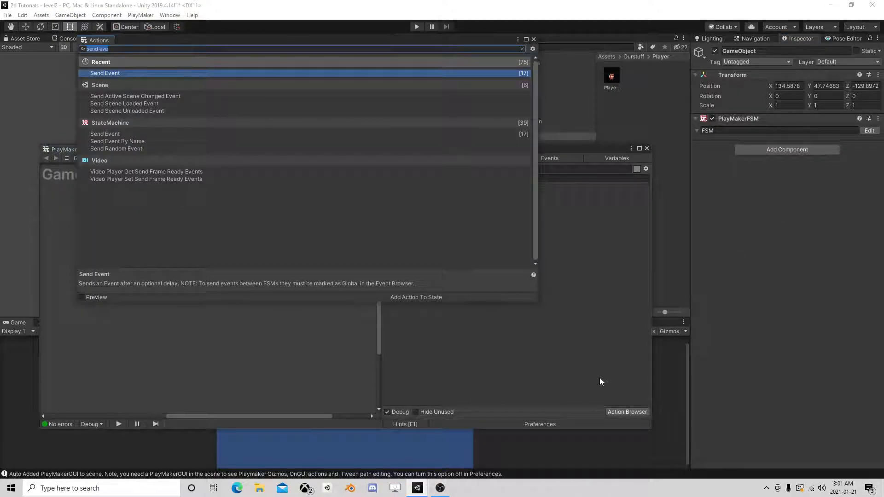
type("player")
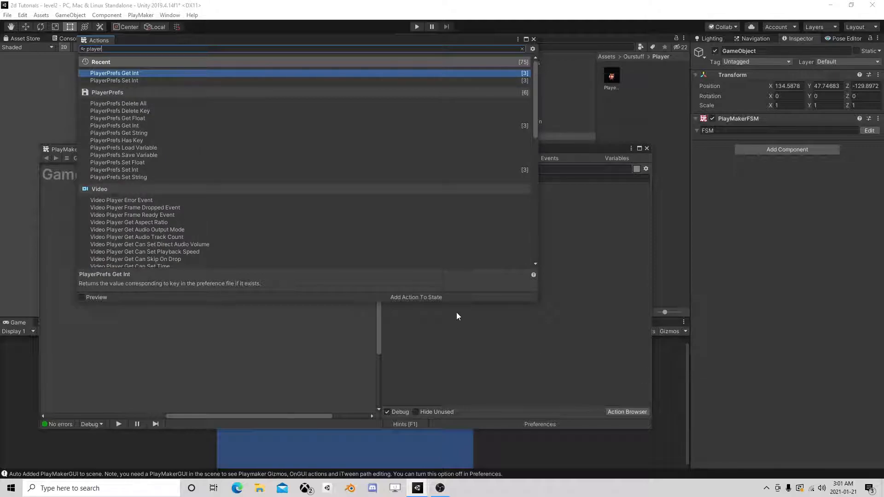
double_click(143, 80)
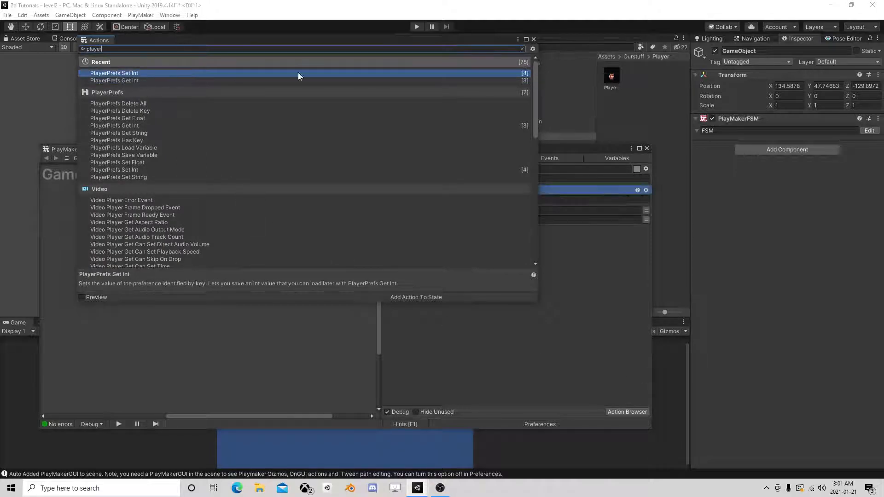
left_click(533, 40)
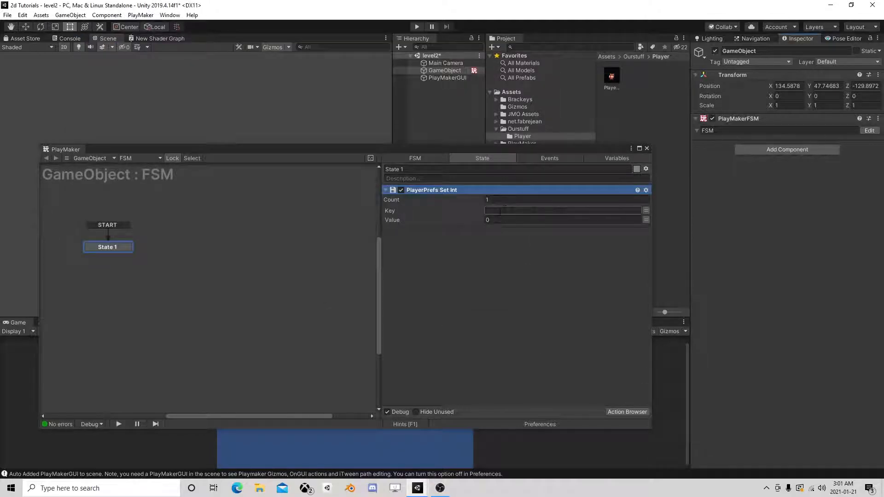
Step: Set the PlayerPrefs Set Int key to SavedLevel and its value to 2
key("BackSpace")
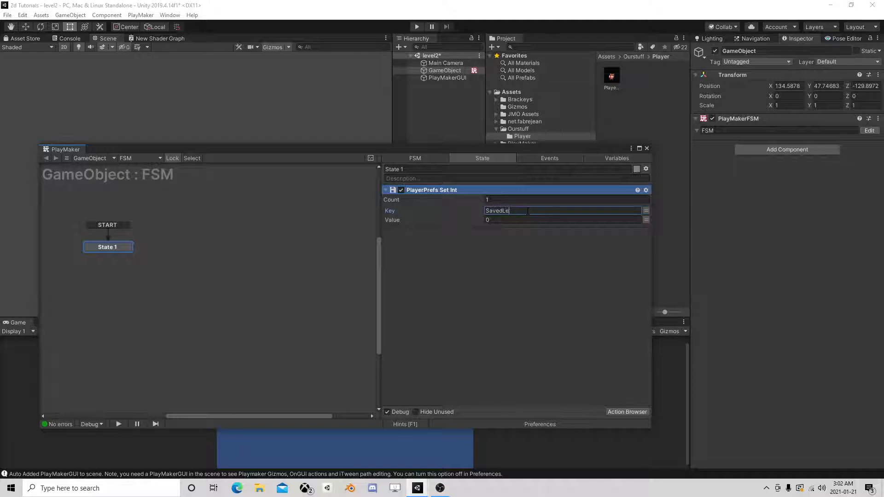
type("SavedLevel")
key("Tab")
type("1")
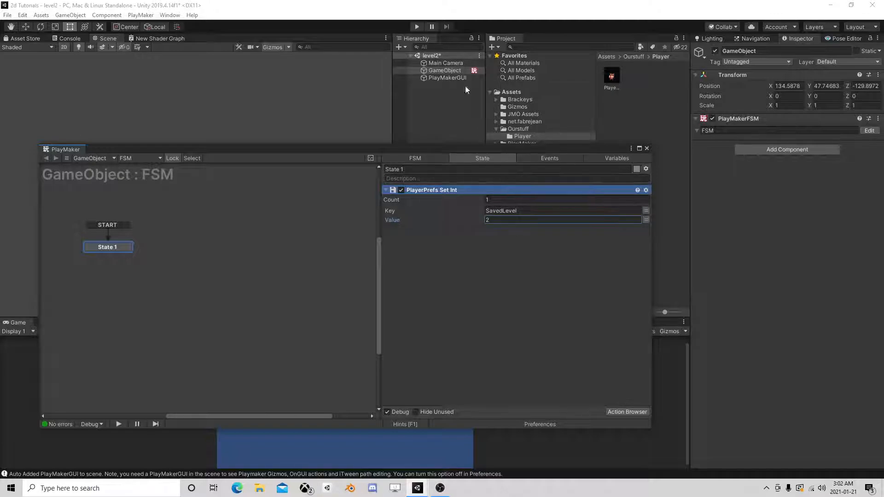
Step: Run level2 once so its FSM writes the SavedLevel preference, stop playback and close the FSM editor
left_click(416, 27)
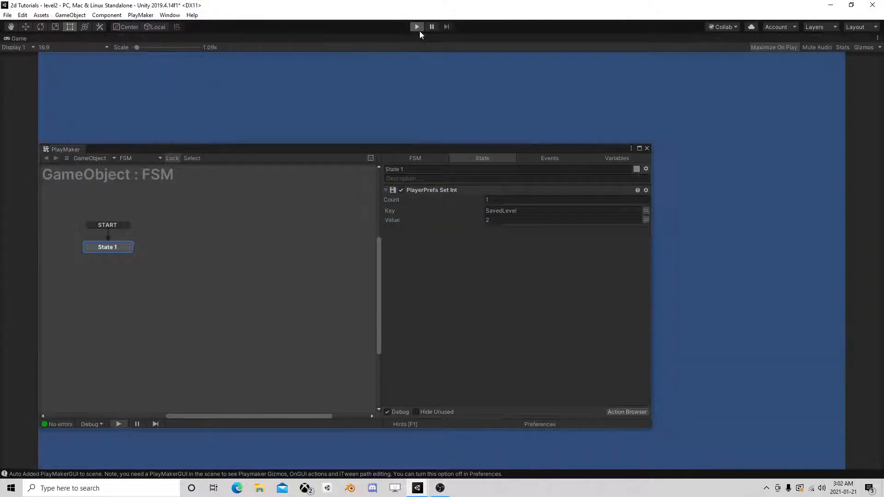
left_click(417, 27)
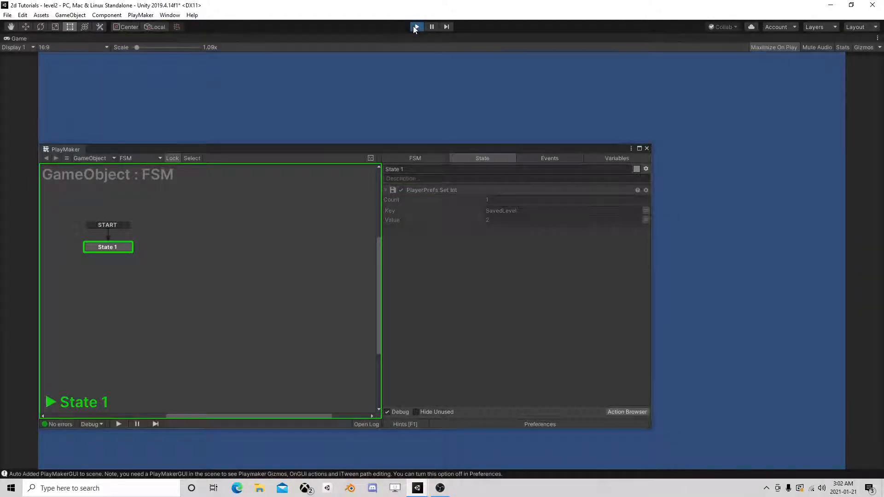
left_click(647, 149)
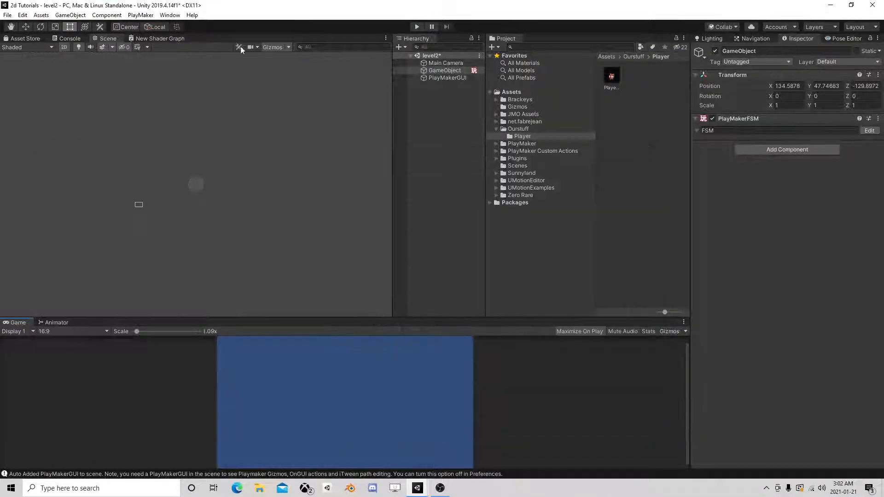
Step: Open the MainTitle scene, saving the changes made in level2
left_click(8, 14)
left_click(31, 36)
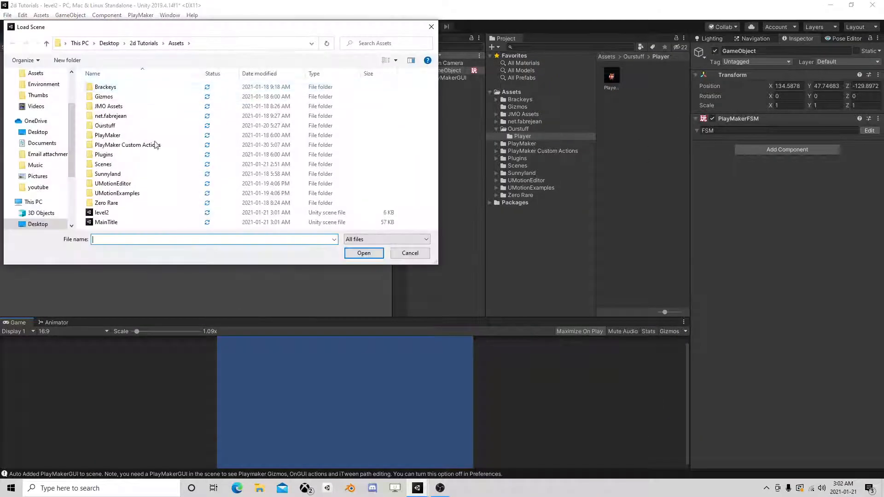
double_click(122, 223)
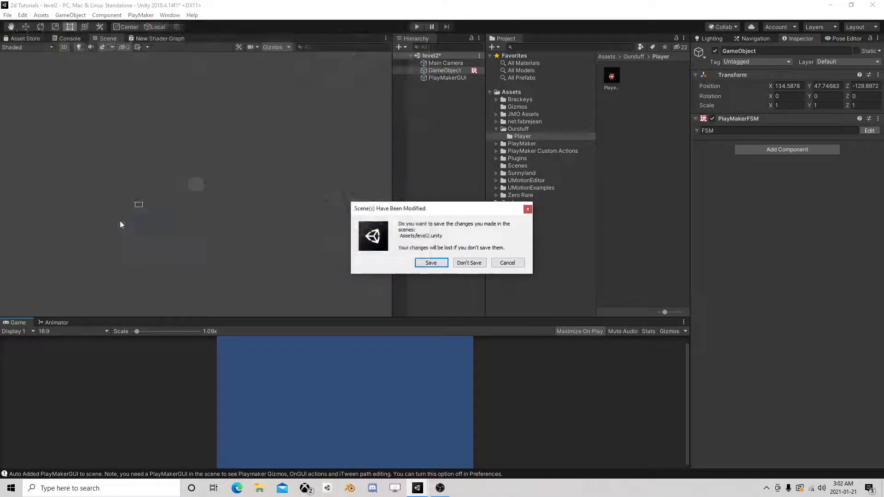
left_click(435, 262)
Step: Review the load state's actions in DataManager's SL FSM and close the editor
left_click(452, 92)
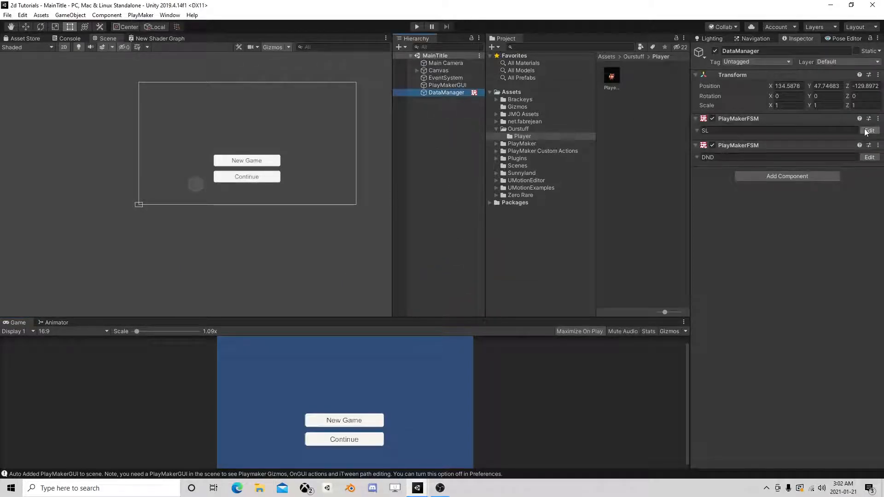
left_click(869, 132)
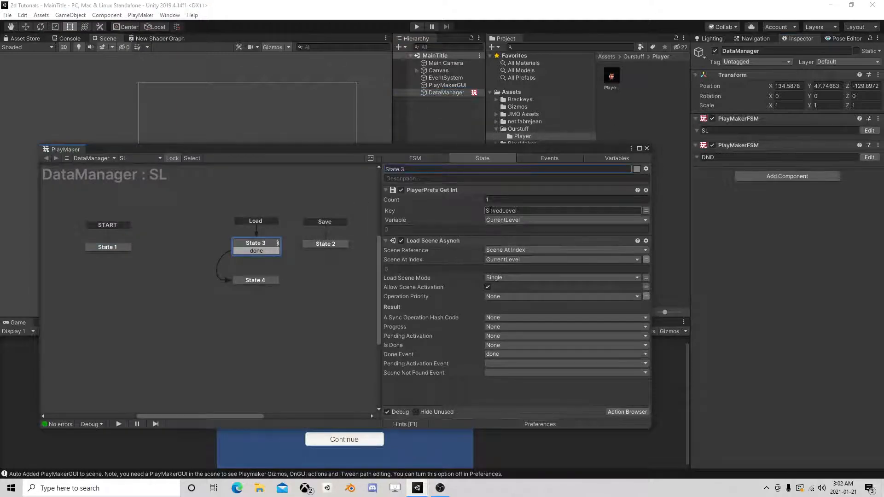
left_click(647, 148)
Step: Play-test MainTitle with the Continue button and pause the game
left_click(417, 27)
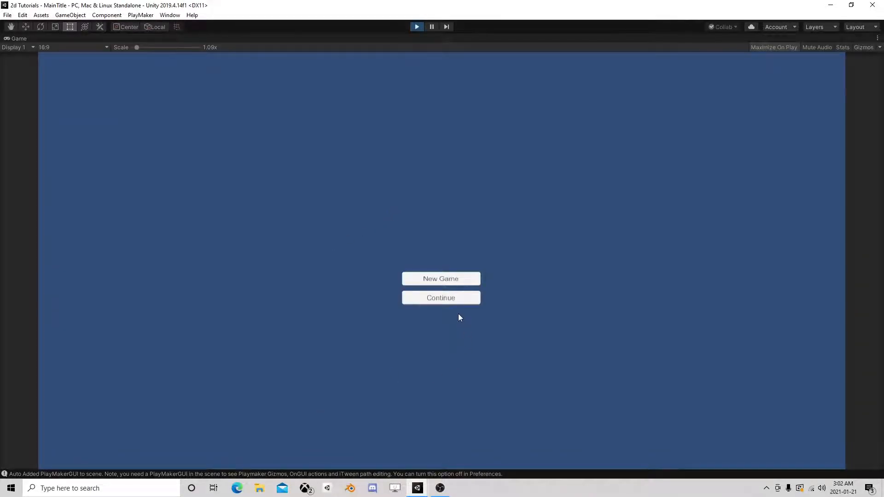
left_click(444, 297)
left_click(431, 28)
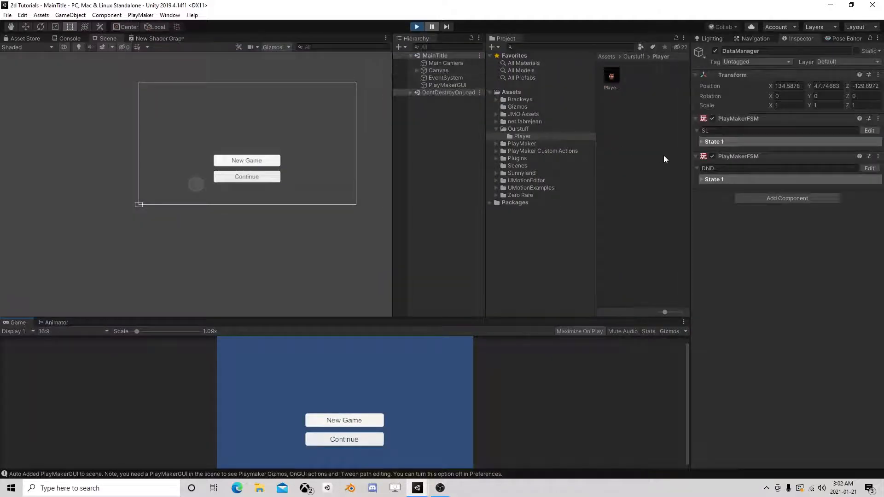
Step: Find DataManager under DontDestroyOnLoad in the paused game and examine its SL FSM's active state and State 3 actions
left_click(437, 70)
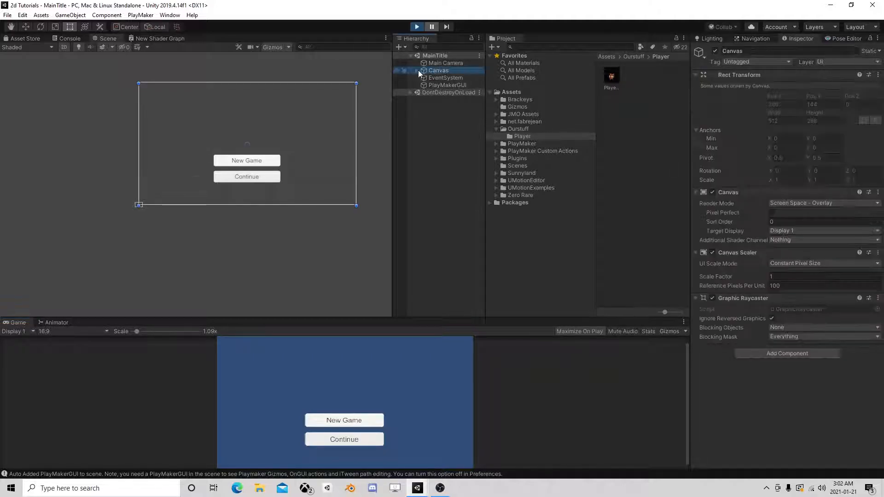
left_click(417, 70)
left_click(418, 70)
left_click(436, 63)
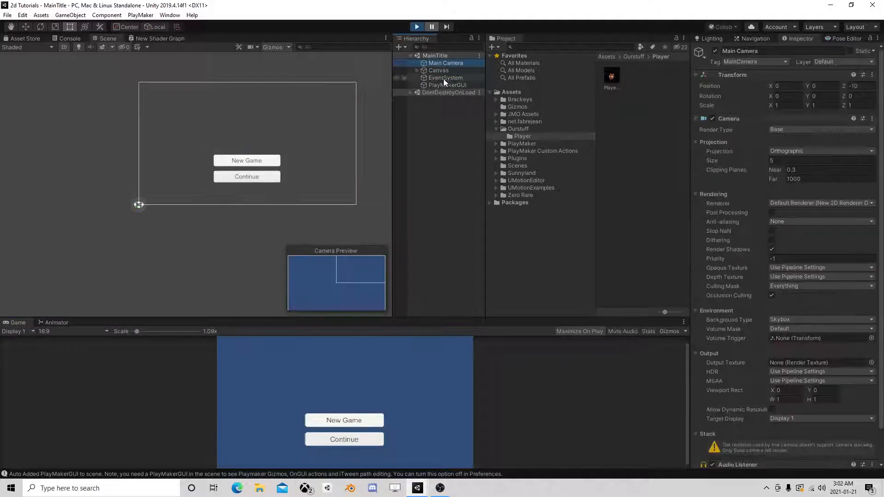
left_click(410, 92)
left_click(443, 106)
left_click(868, 130)
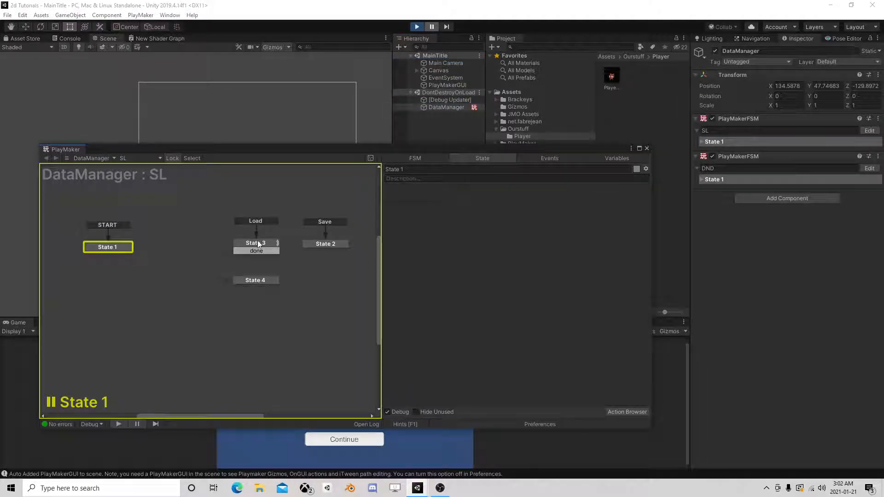
left_click(261, 244)
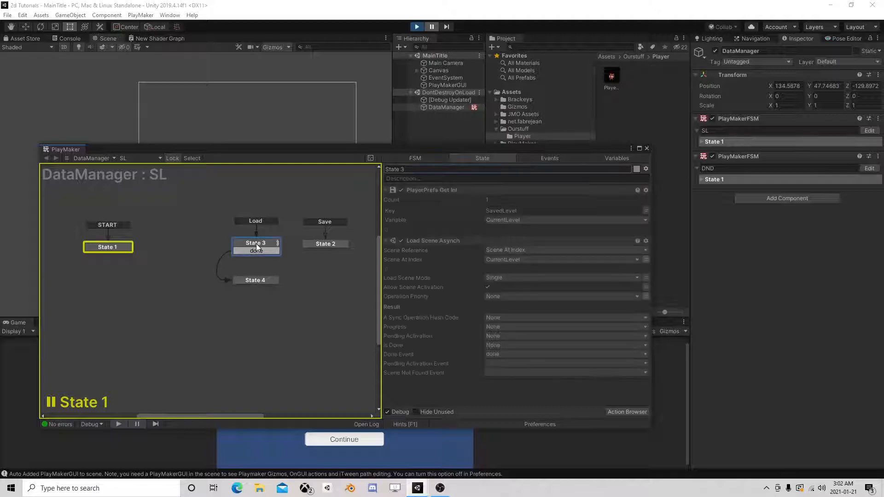
Step: Resume the paused game, move the PlayMaker window clear of the Continue button to retest it, and stop play mode
left_click(429, 28)
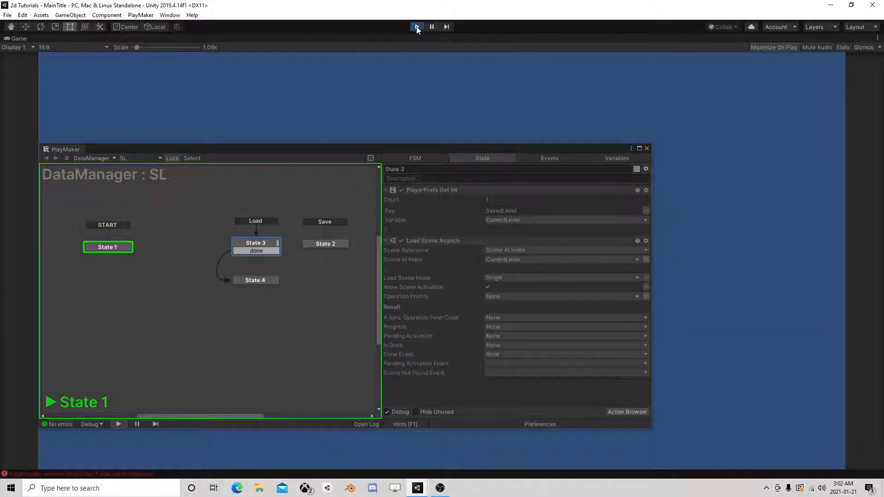
left_click_drag(428, 150, 480, 366)
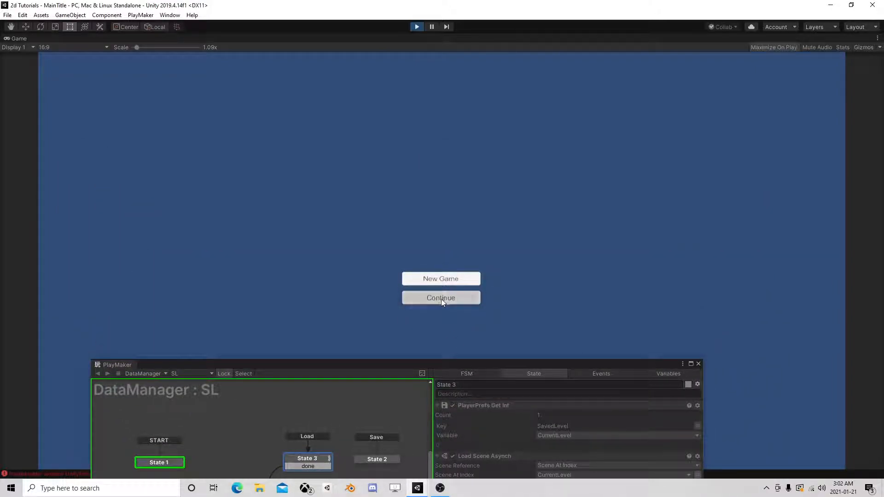
left_click(416, 27)
left_click(698, 364)
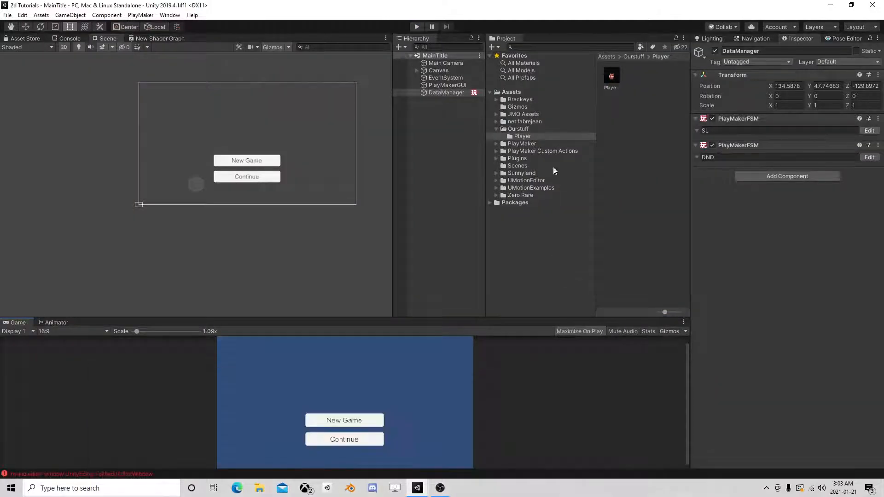
Step: Examine the Send Event settings in State 2 of the Continue button's FSM and close the editor
left_click(418, 70)
left_click(435, 85)
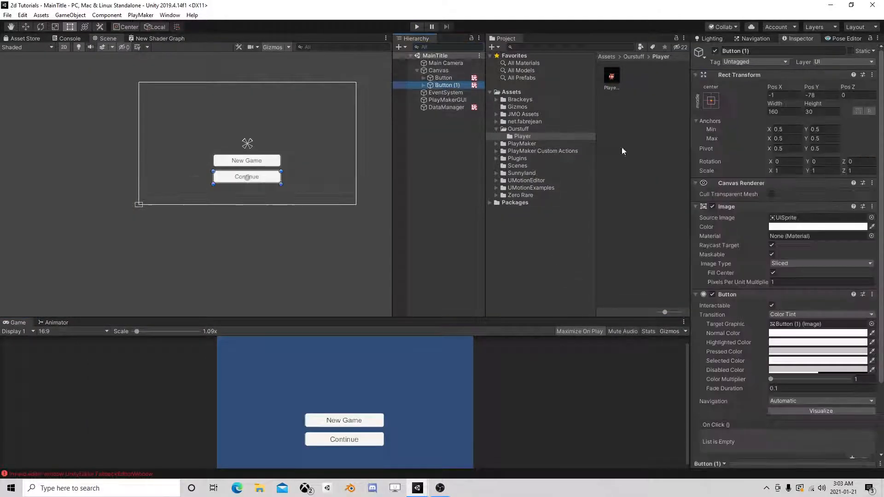
scroll(812, 357, "down", 3)
left_click(863, 399)
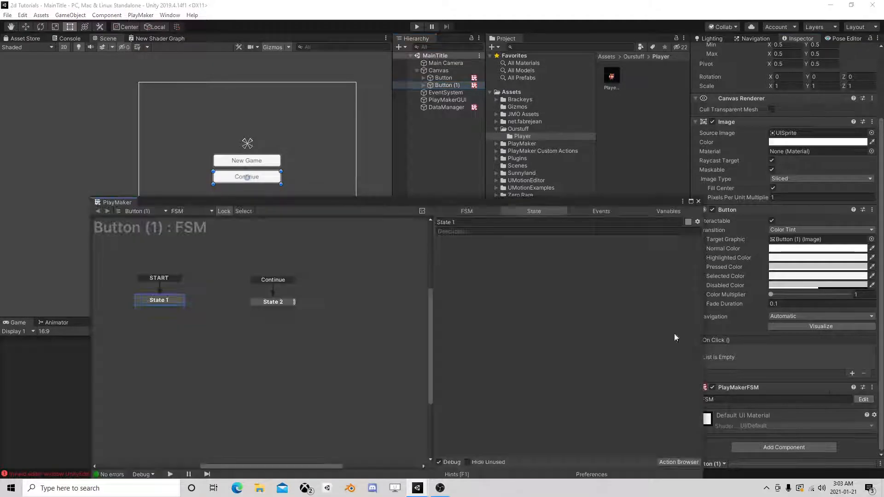
left_click(275, 302)
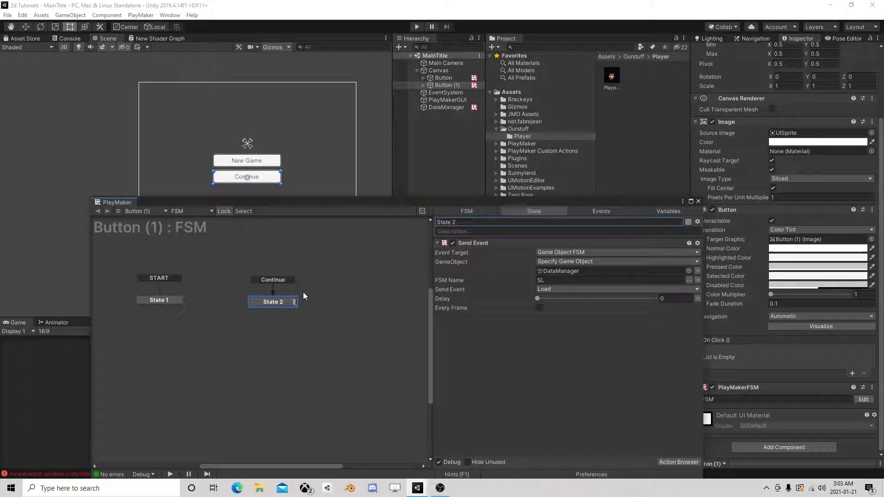
left_click(159, 299)
left_click(264, 302)
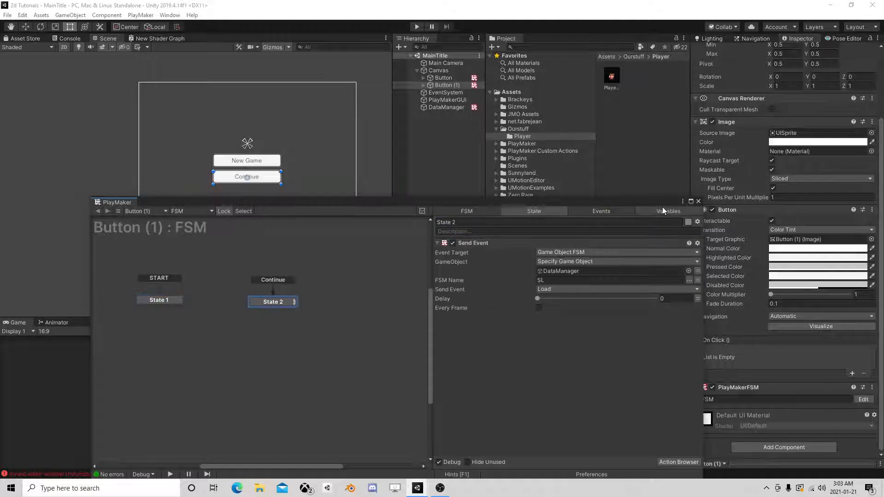
left_click(698, 201)
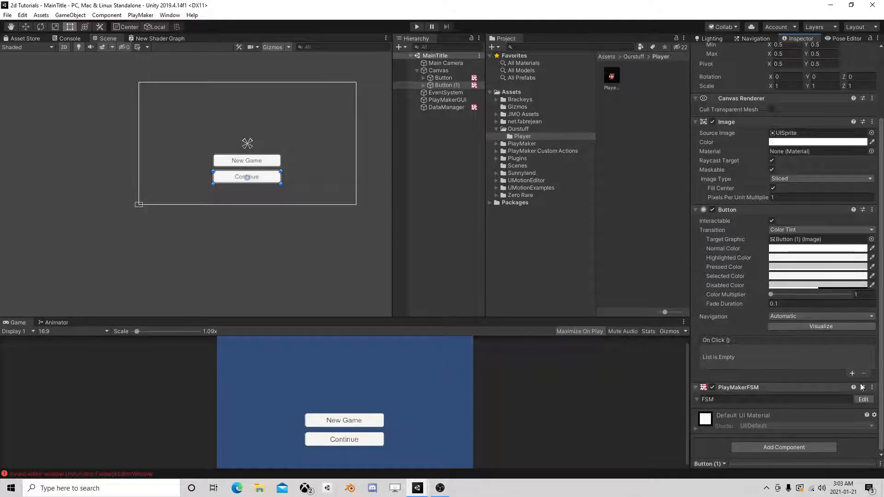
Step: Add an On Click entry to the Continue button that calls PlayMakerFSM.SendEvent on its own FSM with the event name Continue
left_click(852, 374)
left_click_drag(737, 387, 723, 361)
left_click(783, 351)
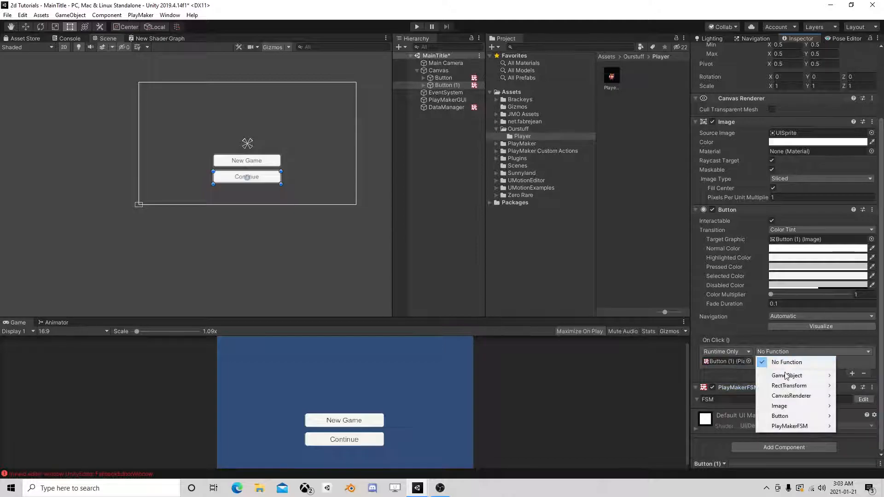
mouse_move(783, 426)
left_click(687, 355)
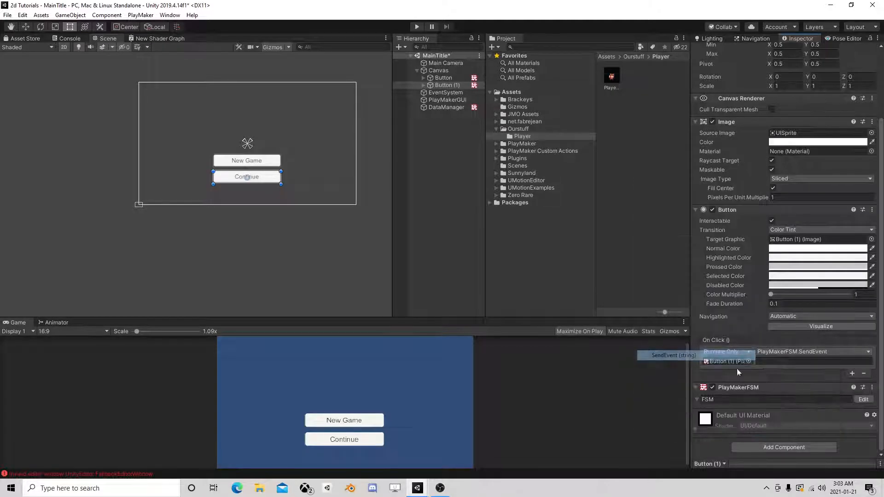
left_click(777, 361)
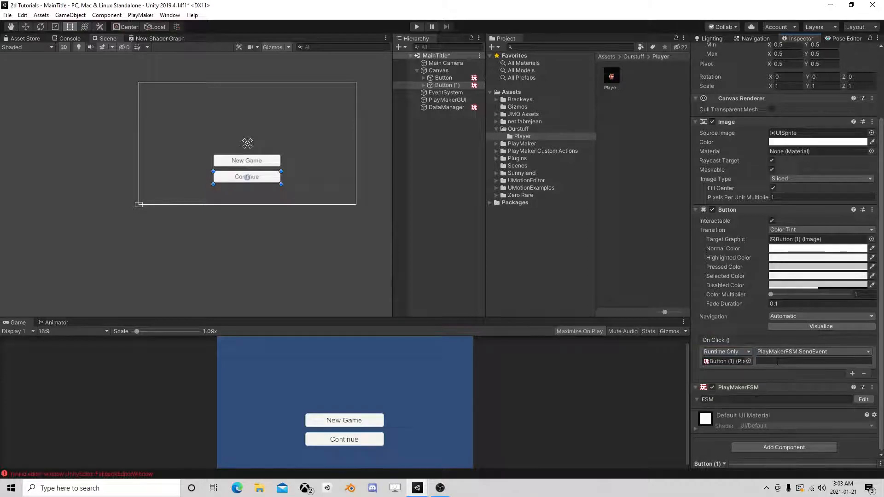
left_click(862, 399)
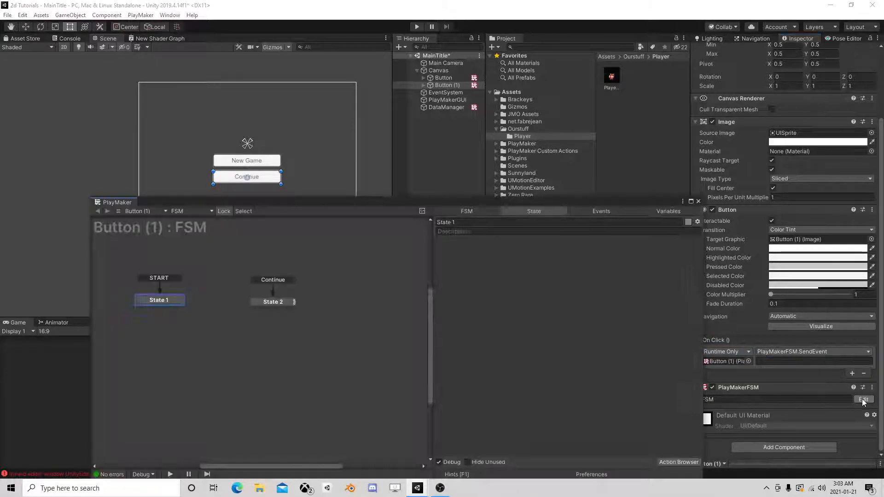
left_click(699, 201)
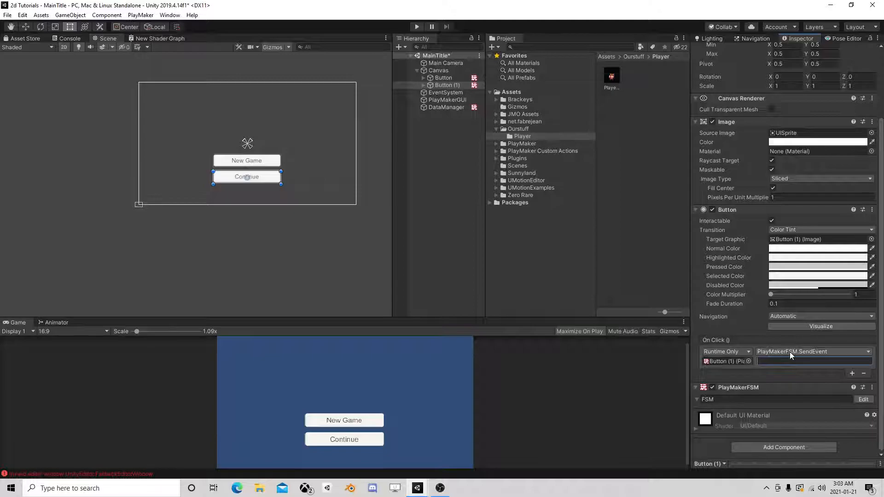
type("Continue")
Step: Play-test the Continue button, inspect the loaded scene's objects while paused, and stop the game
left_click(416, 27)
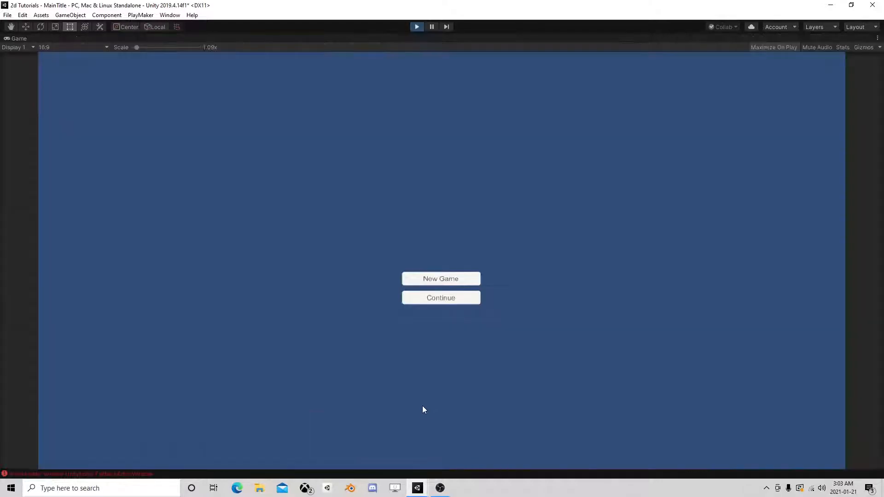
left_click(452, 300)
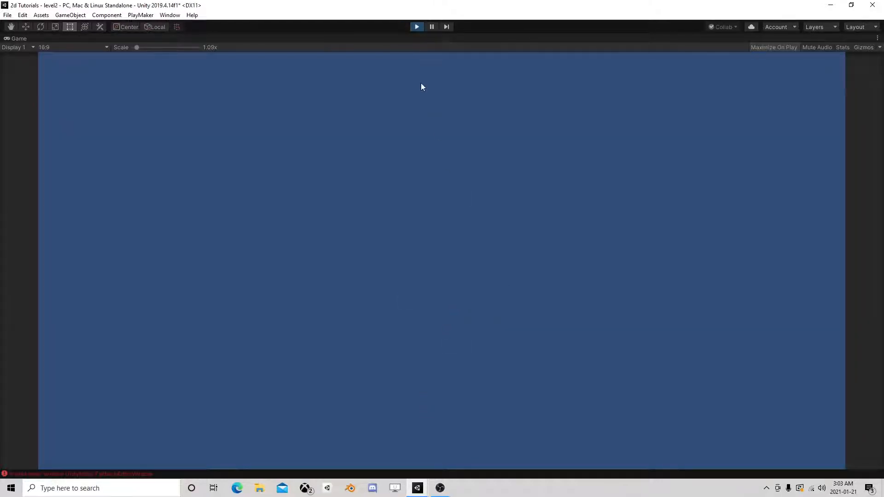
left_click(431, 27)
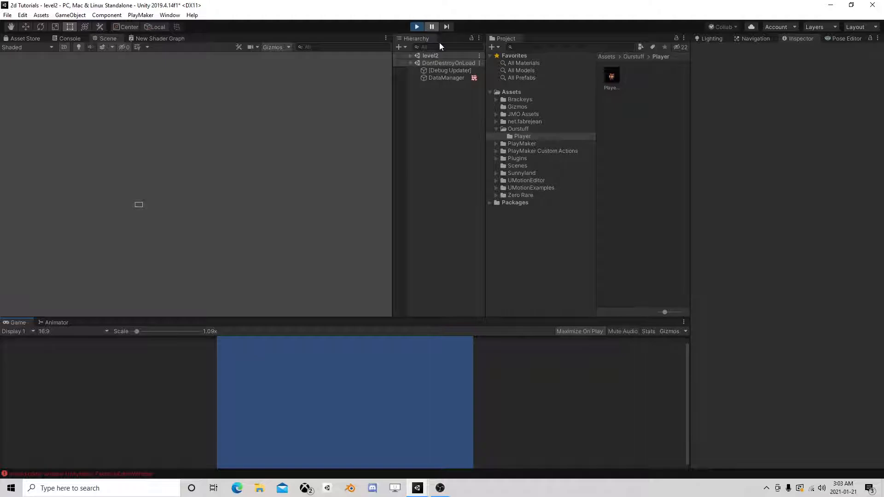
left_click(411, 56)
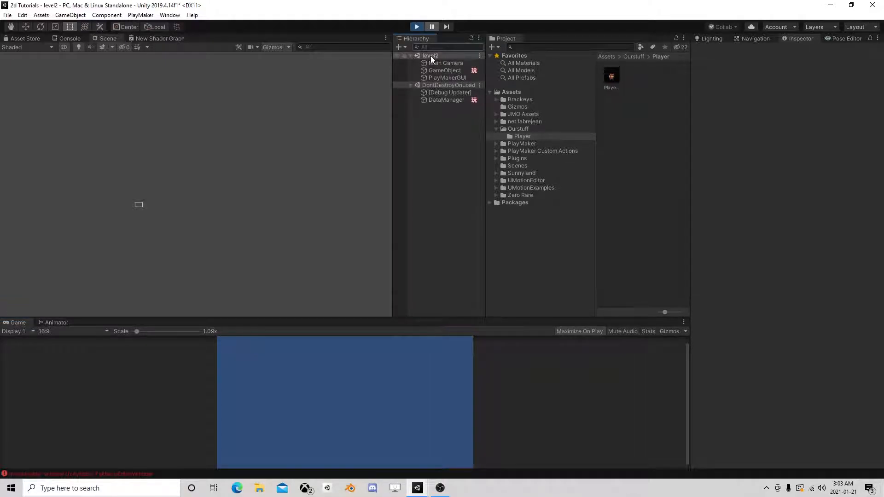
left_click(431, 26)
left_click(417, 26)
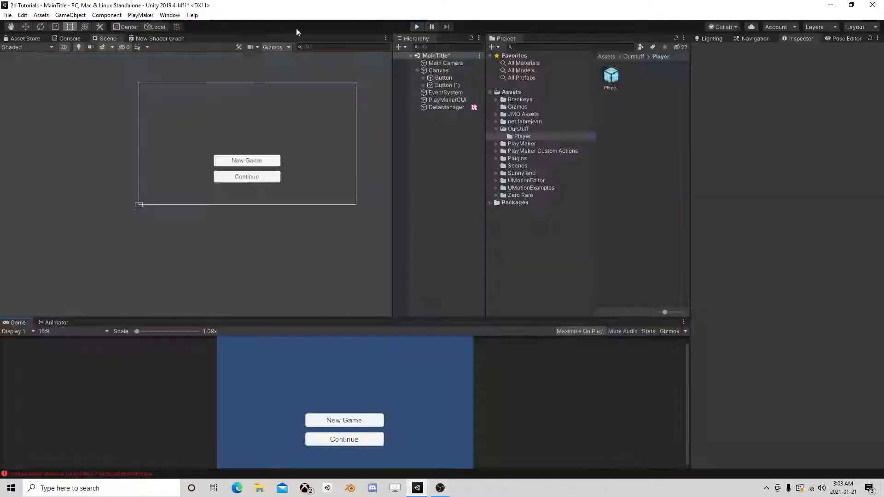
Step: Play-test MainTitle with the New Game button and pause the game
left_click(417, 26)
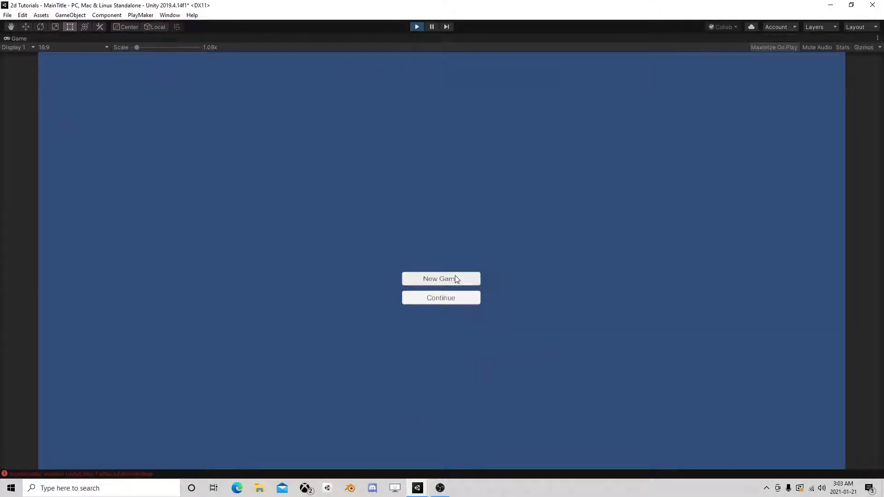
left_click(455, 278)
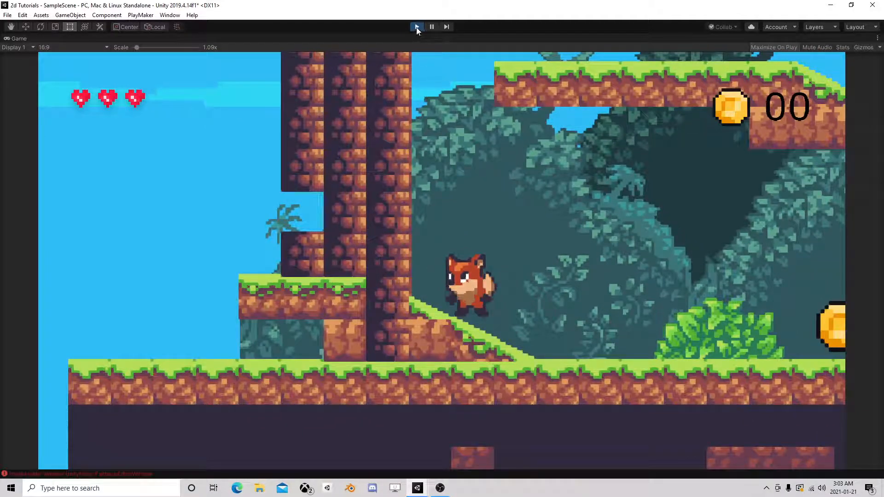
left_click(433, 26)
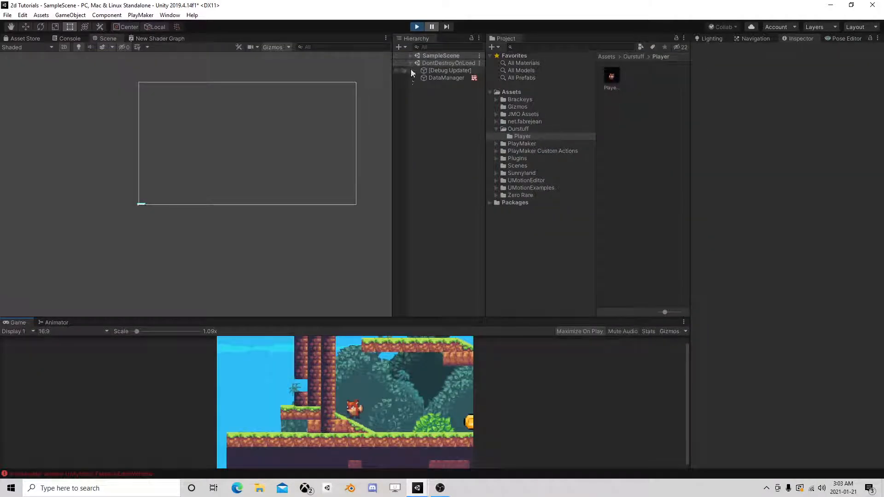
Step: Review the save state's actions in the persistent DataManager's SL FSM, close the editor and stop the game
left_click(430, 79)
left_click(869, 130)
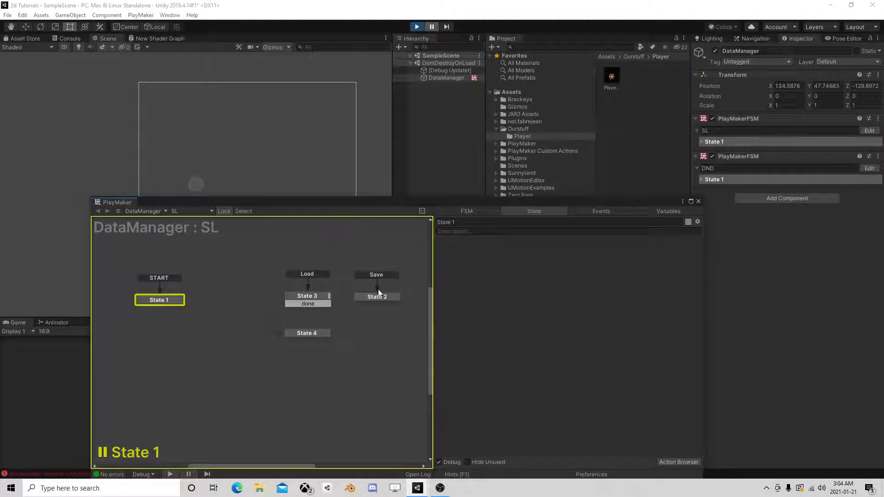
left_click(379, 297)
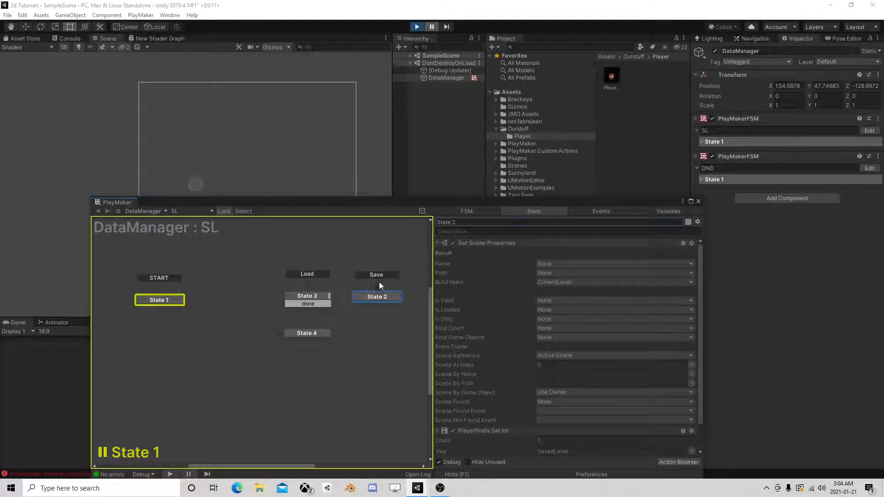
scroll(503, 283, "down", 3)
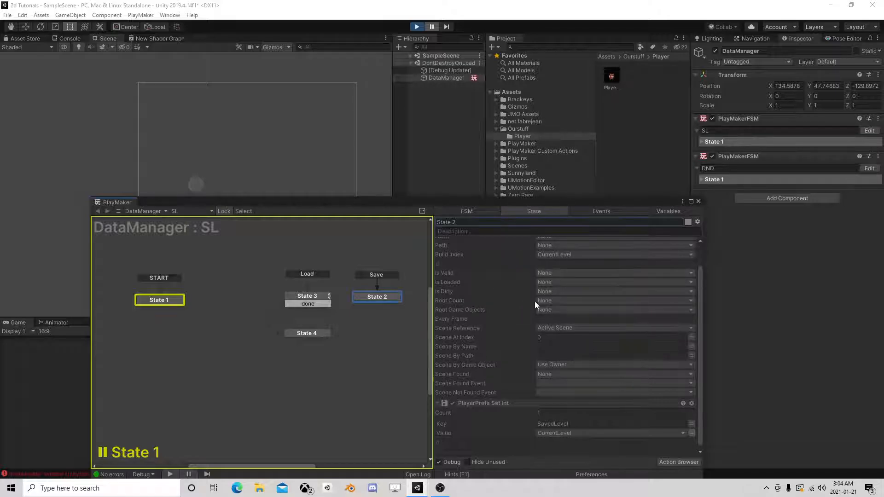
left_click(698, 202)
left_click(416, 27)
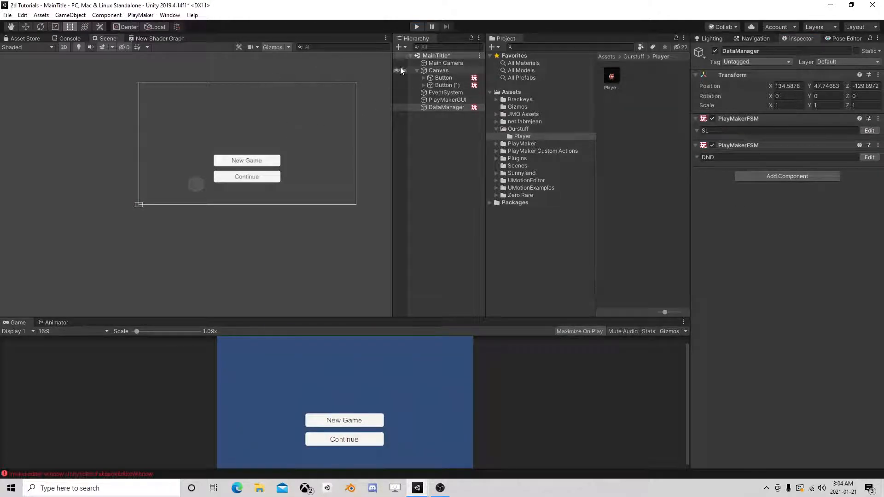
Step: Open SampleScene from the Scenes folder, saving the changes made in MainTitle
left_click(7, 15)
left_click(28, 35)
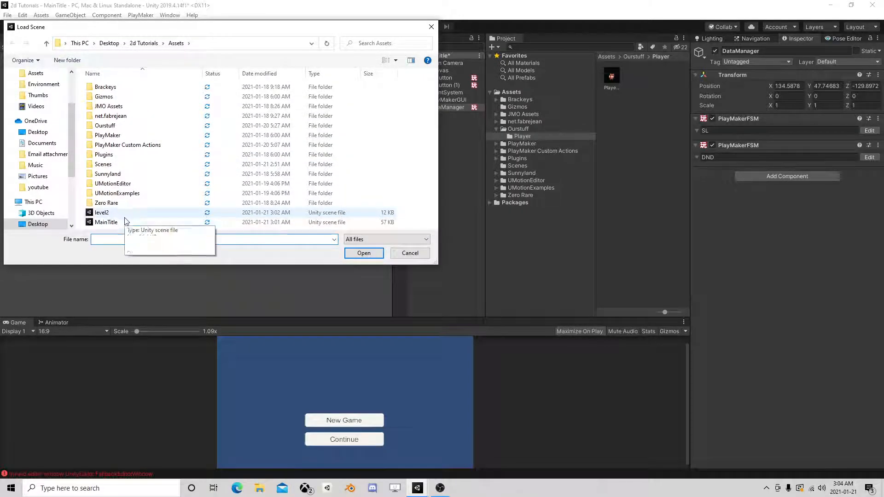
double_click(122, 165)
left_click(133, 87)
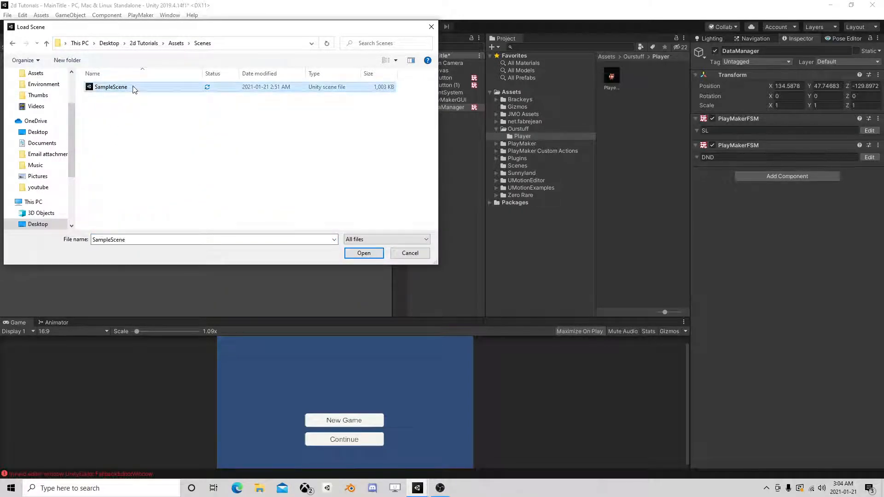
left_click(370, 254)
left_click(443, 260)
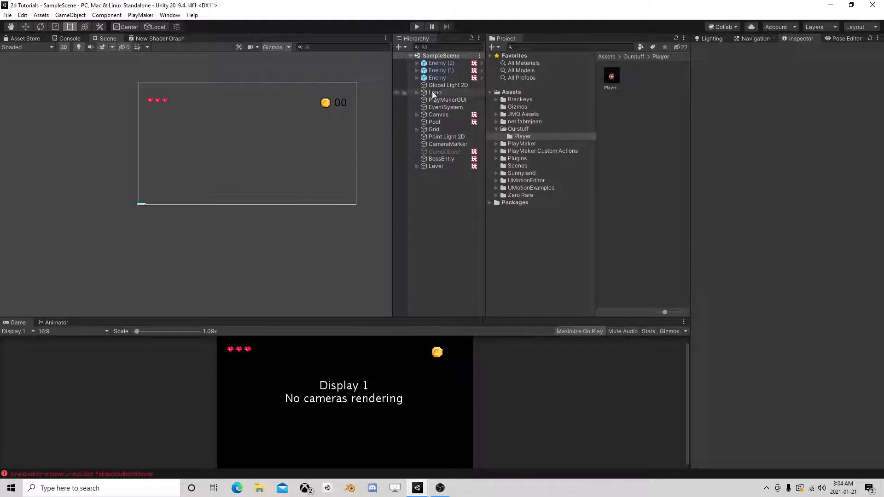
Step: Frame Global Light 2D and look over the starting area of the SampleScene level
double_click(443, 85)
middle_click_drag(332, 227, 188, 134)
scroll(192, 157, "up", 15)
middle_click_drag(171, 171, 291, 151)
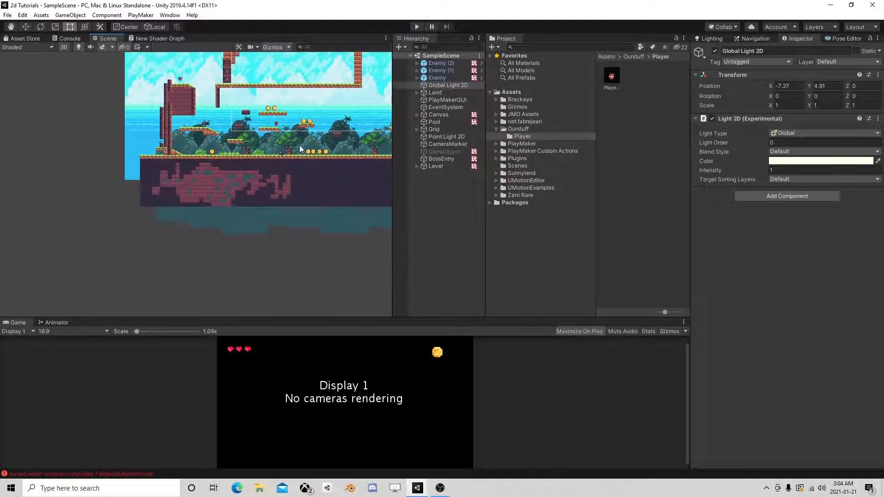
scroll(291, 151, "up", 10)
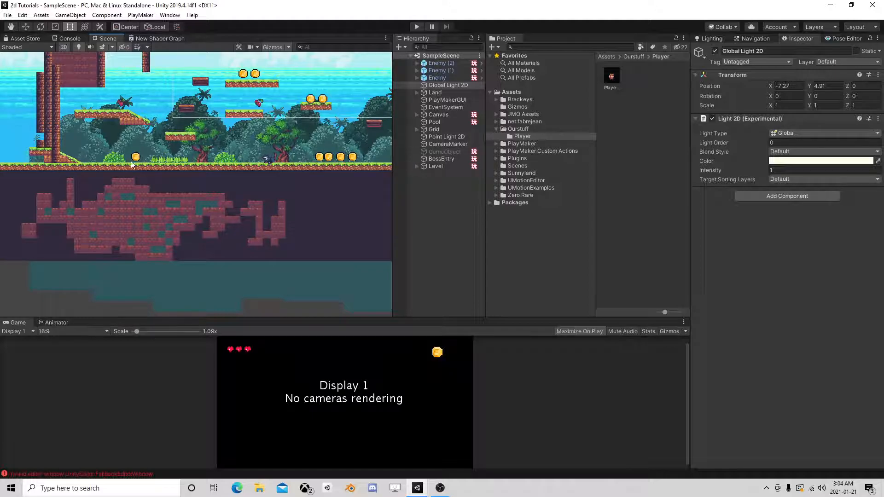
middle_click_drag(291, 84, 279, 124)
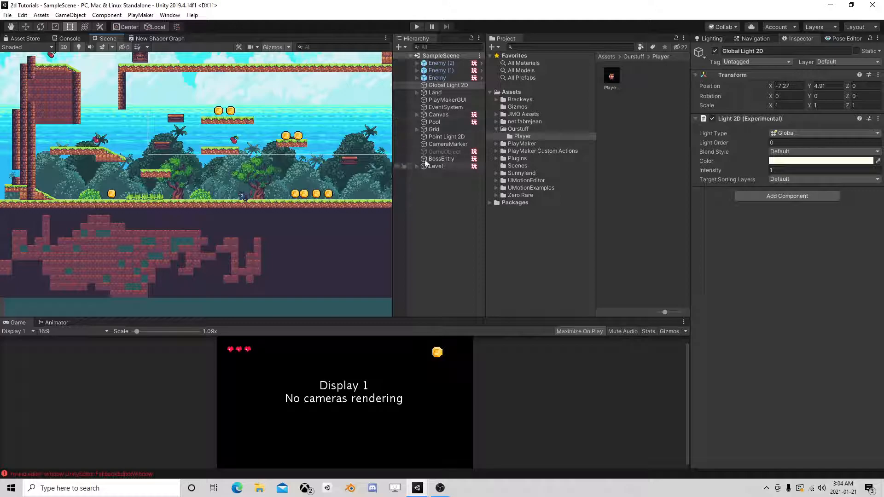
Step: Open PlayerPrefab for editing and bring up the Health FSM of its Player object
left_click(610, 80)
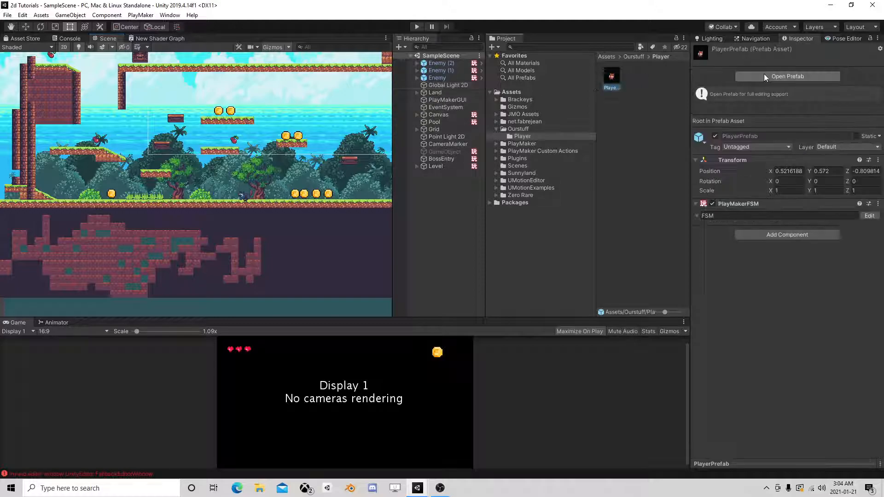
left_click(769, 75)
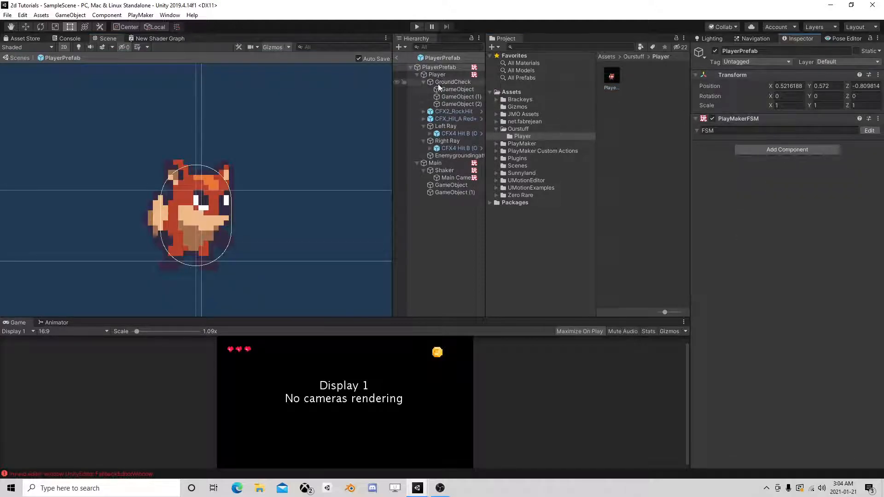
left_click(429, 74)
scroll(764, 244, "down", 15)
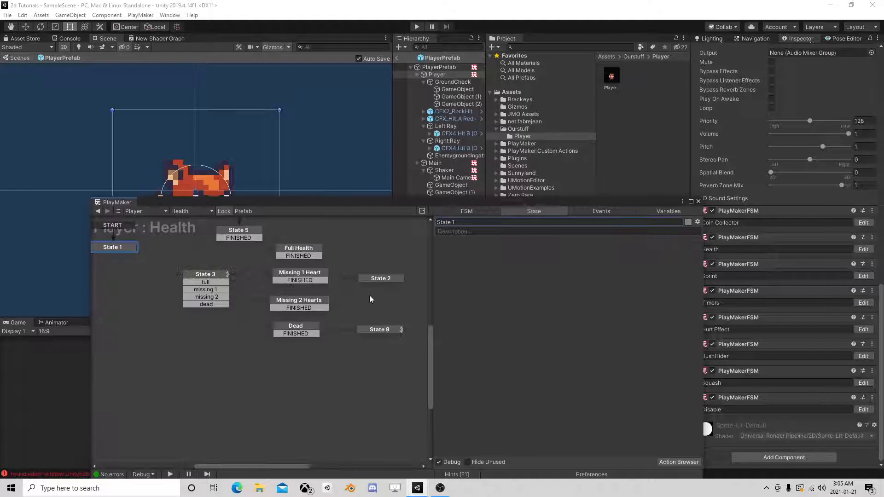
Step: Review the actions in the Health FSM's Missing 1 Heart, Dead and State 9 states
left_click(391, 282)
left_click(299, 274)
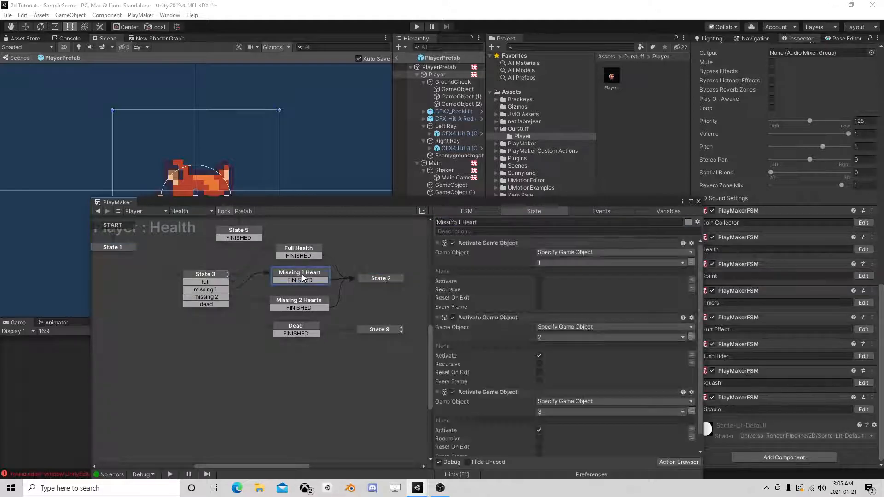
scroll(436, 331, "down", 1)
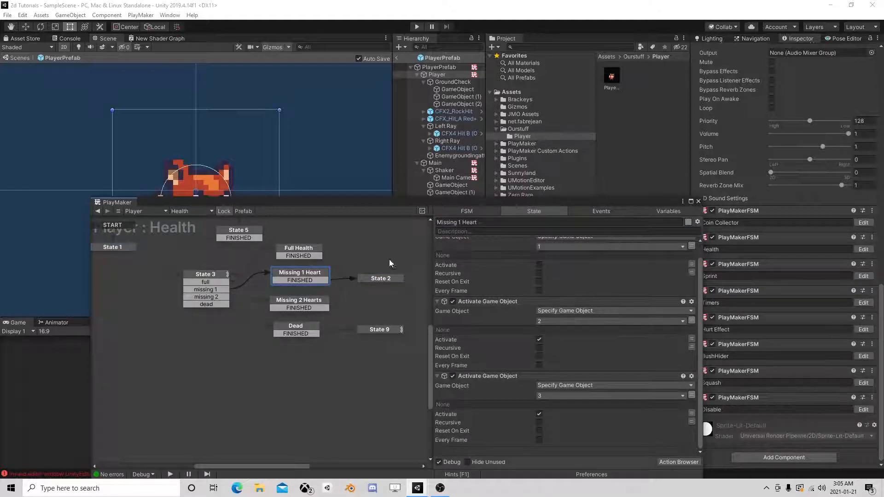
left_click(382, 279)
left_click(309, 331)
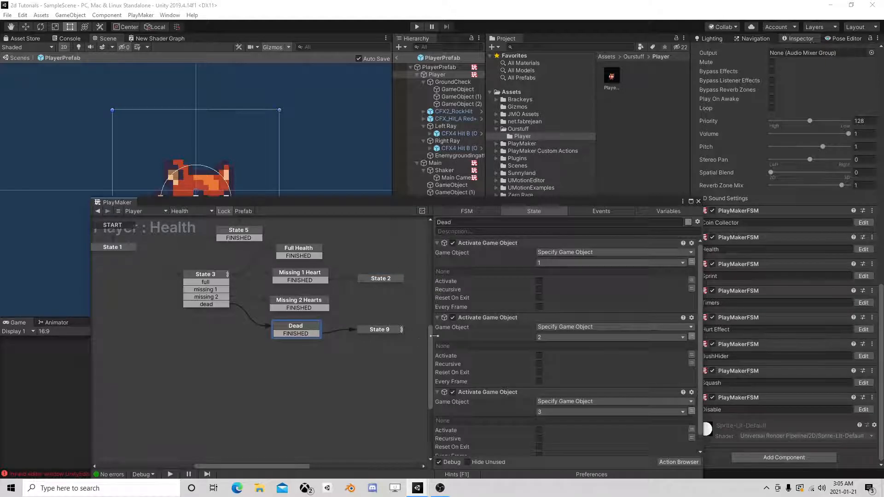
left_click(379, 329)
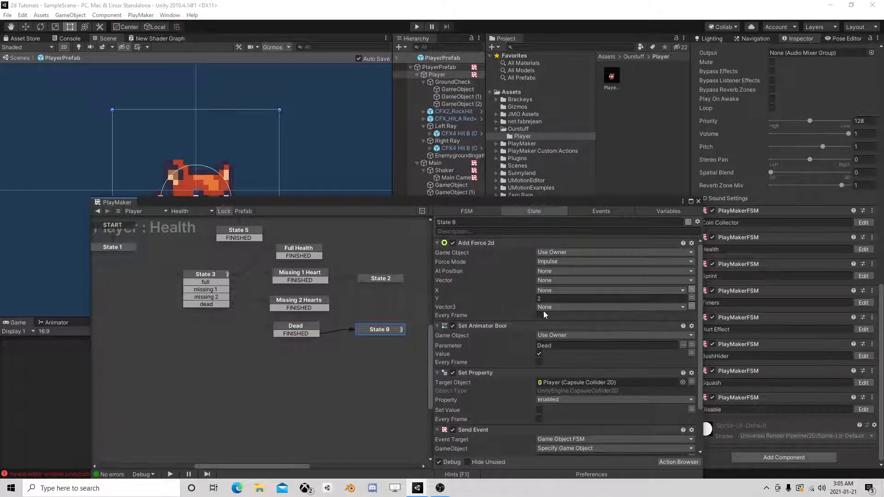
scroll(544, 311, "down", 2)
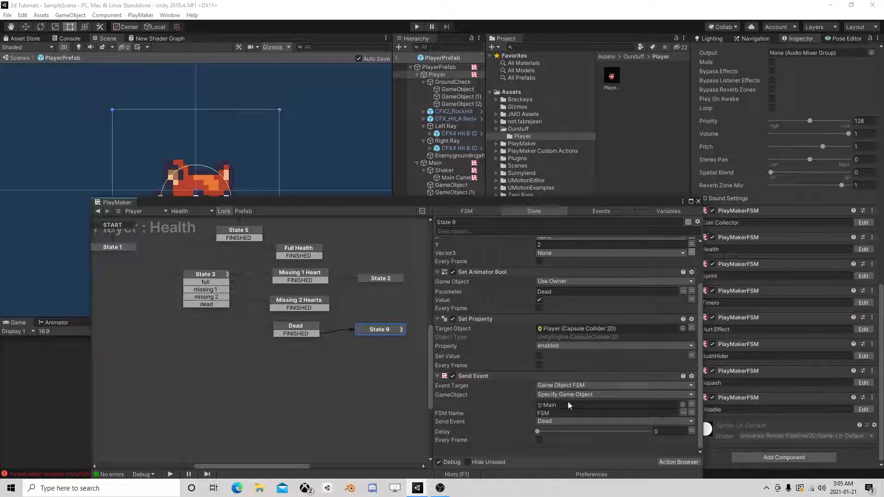
Step: Add a Restart Level action to State 9 of the Health FSM, after its Send Event action
middle_click_drag(372, 322, 322, 305)
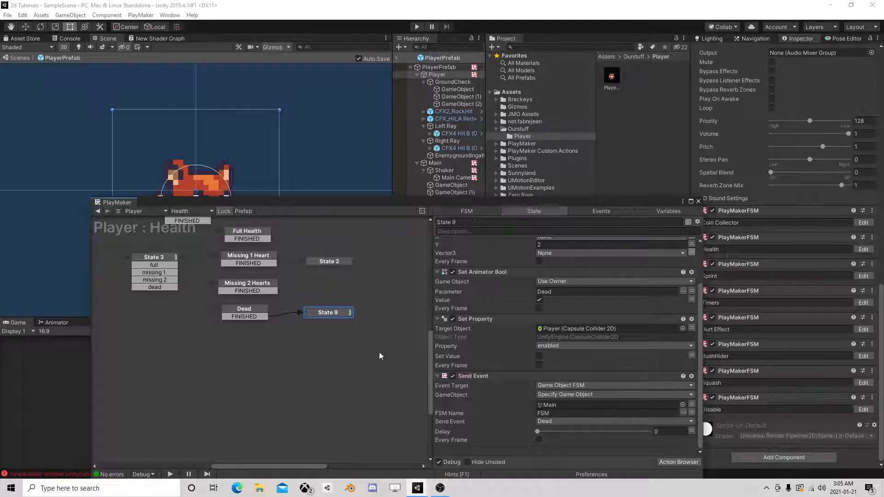
left_click(679, 461)
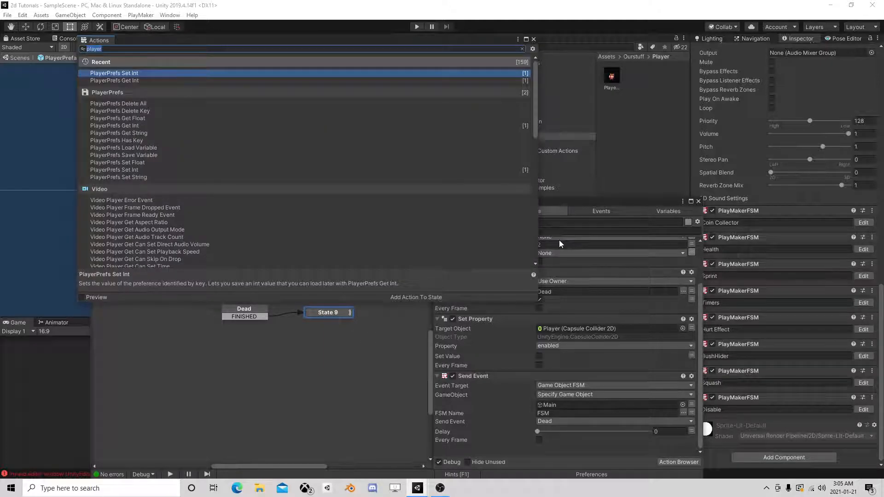
type("rest")
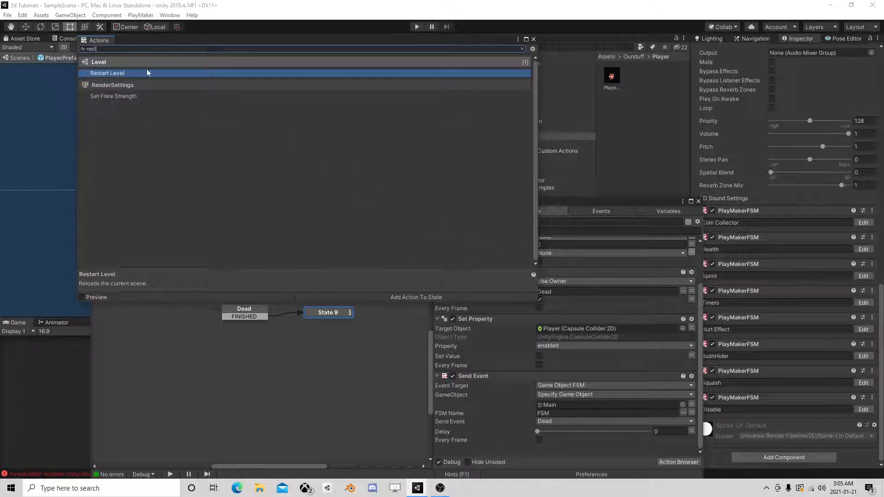
double_click(136, 79)
left_click(533, 40)
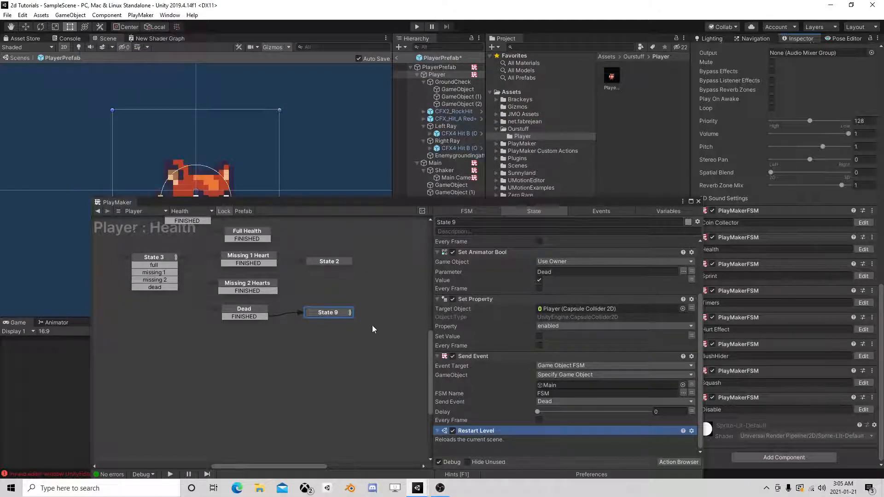
Step: Insert a Wait action ahead of Restart Level in State 9 and set its time to 3
left_click(679, 462)
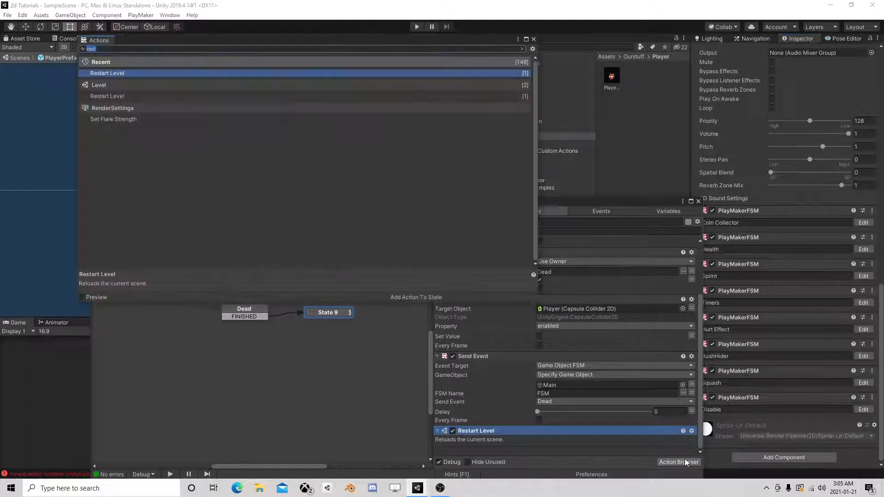
type("wai")
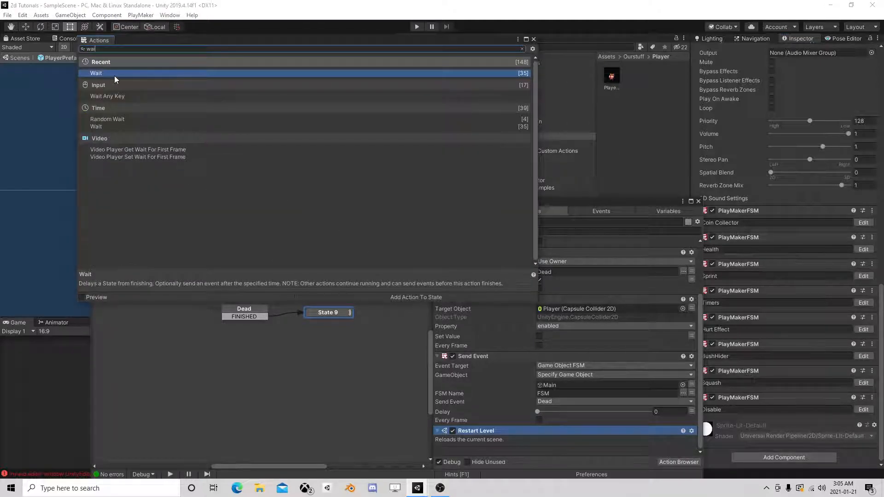
double_click(115, 75)
left_click(533, 39)
scroll(540, 385, "down", 2)
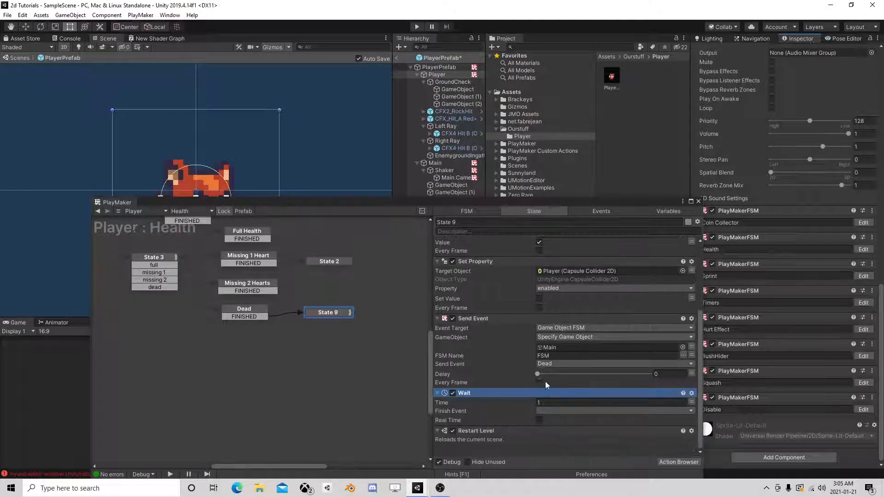
left_click(555, 402)
type("3")
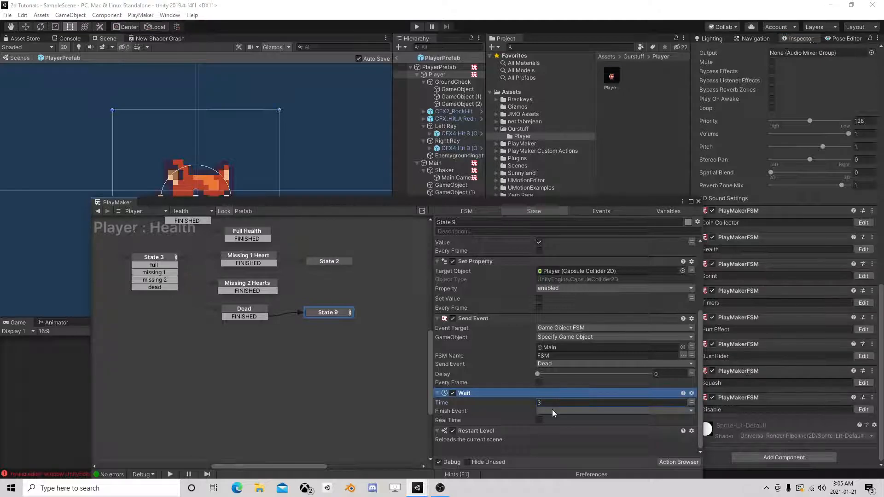
Step: Give State 9 a FINISHED transition and set the Wait action's finish event to FINISHED
left_click(327, 314, "ctrl")
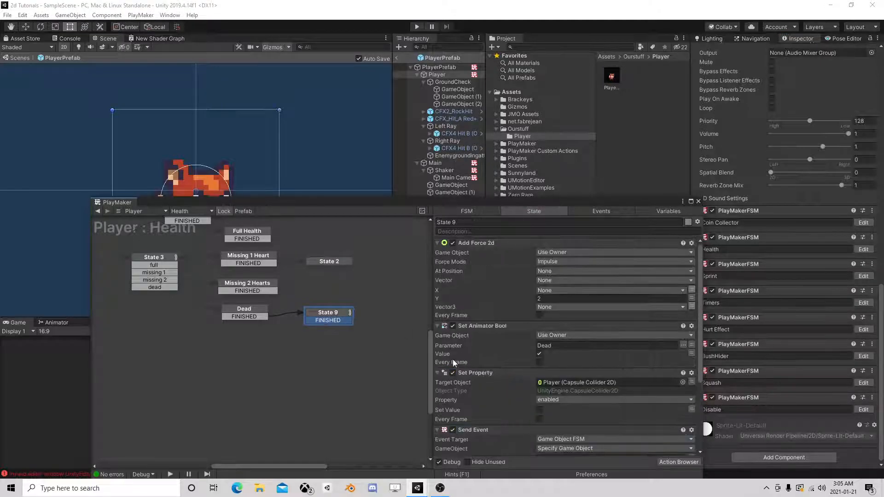
scroll(526, 413, "down", 5)
left_click(553, 411)
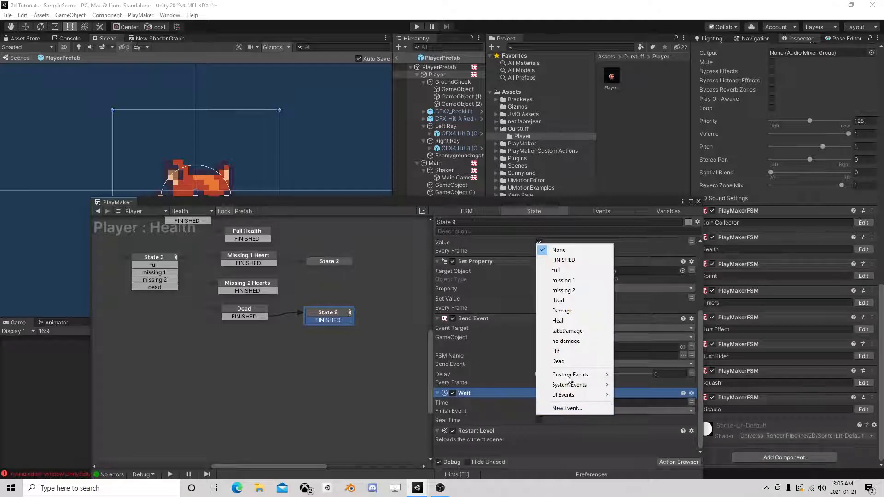
left_click(564, 259)
Step: Add a new state, link State 9's FINISHED transition to it, and move the Restart Level action into it
right_click(389, 316)
left_click(417, 318)
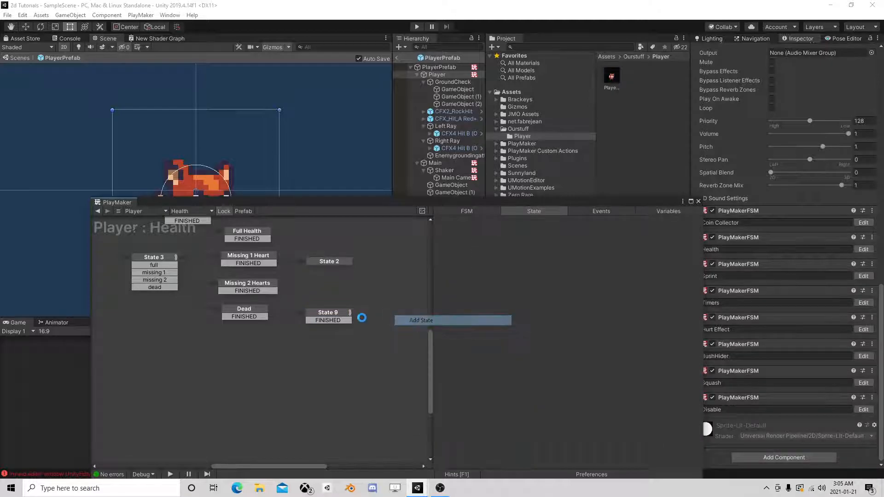
left_click_drag(328, 320, 406, 317)
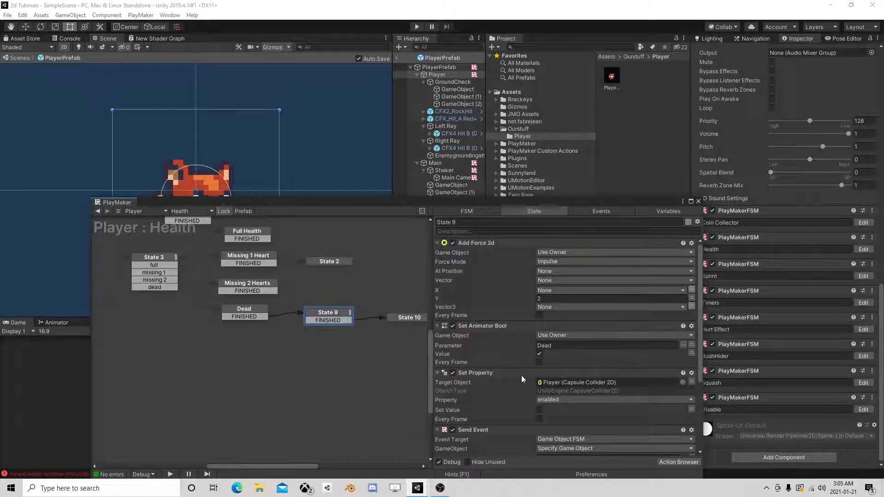
left_click_drag(476, 431, 407, 322)
Step: Reposition State 10 farther away from State 9, roughly level with it in the Health graph
scroll(399, 335, "down", 3)
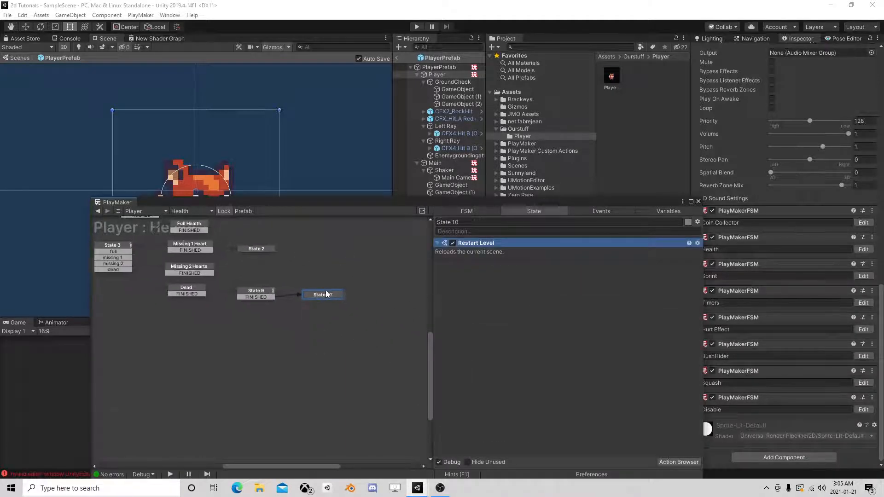
left_click_drag(321, 295, 391, 309)
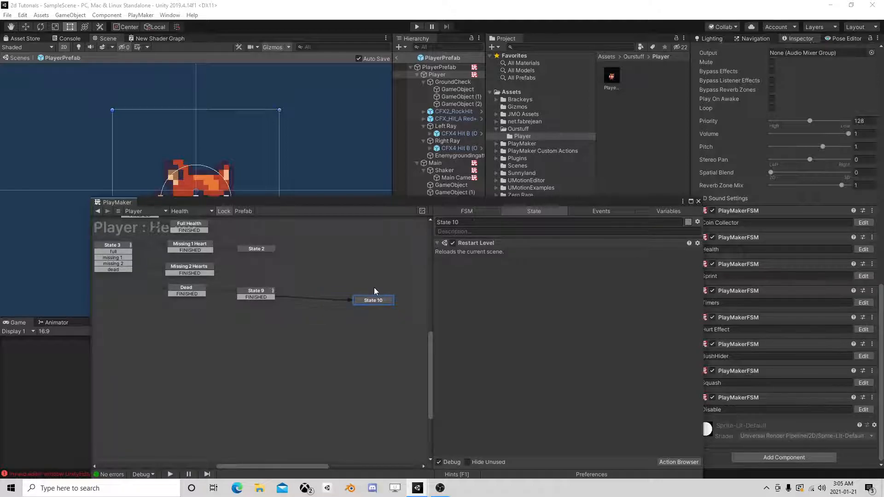
left_click(259, 293)
left_click_drag(369, 301, 380, 296)
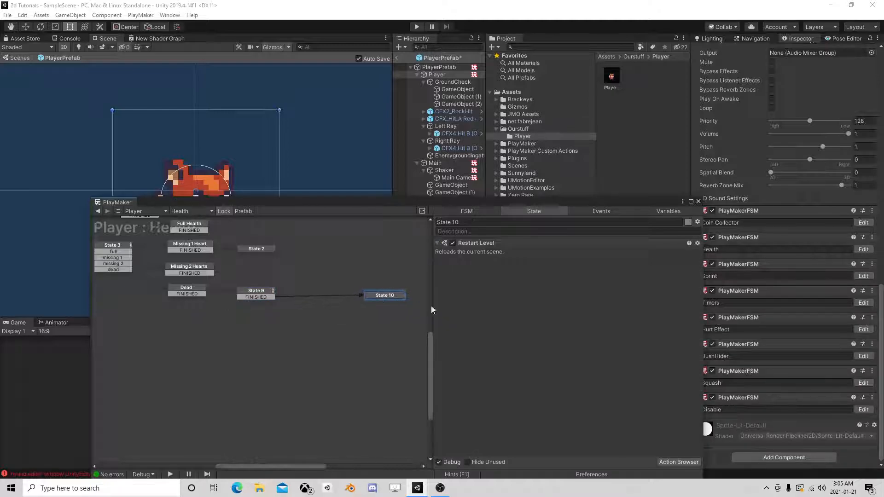
Step: Review State 9's Wait settings and FINISHED link, and the Restart Level action in State 10
left_click(265, 297)
scroll(540, 401, "down", 2)
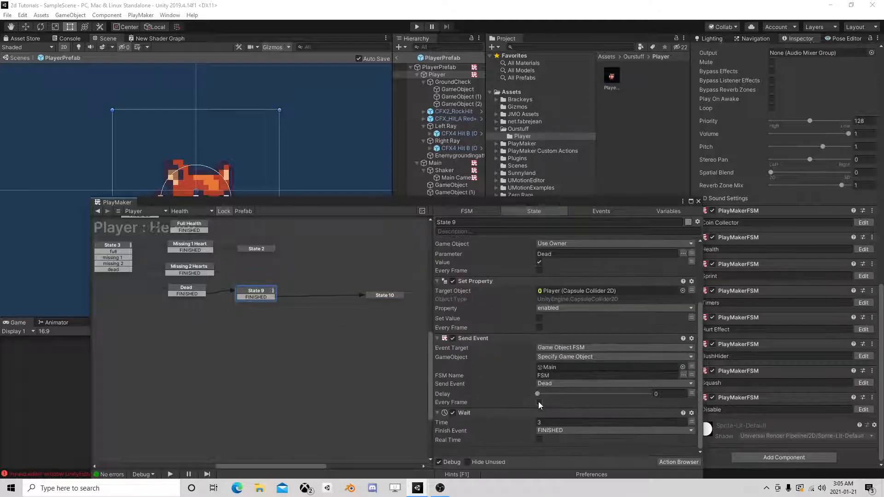
left_click(376, 295)
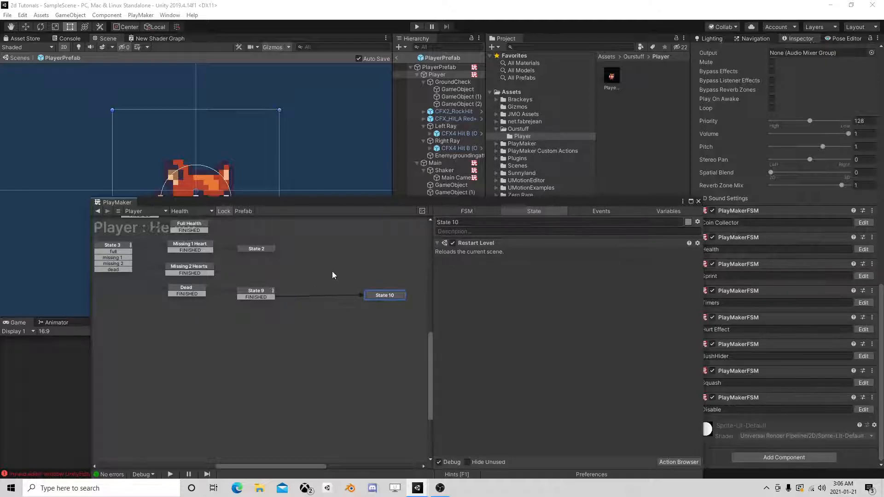
left_click(261, 295)
left_click(262, 298)
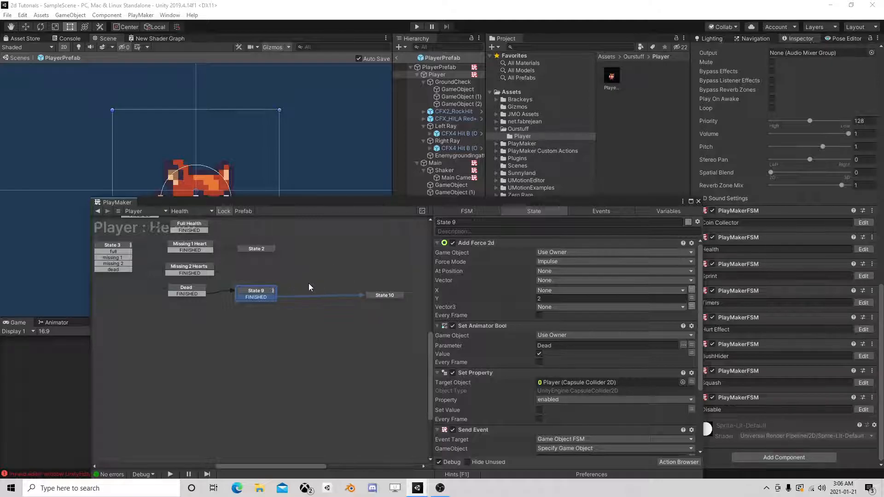
left_click(327, 290)
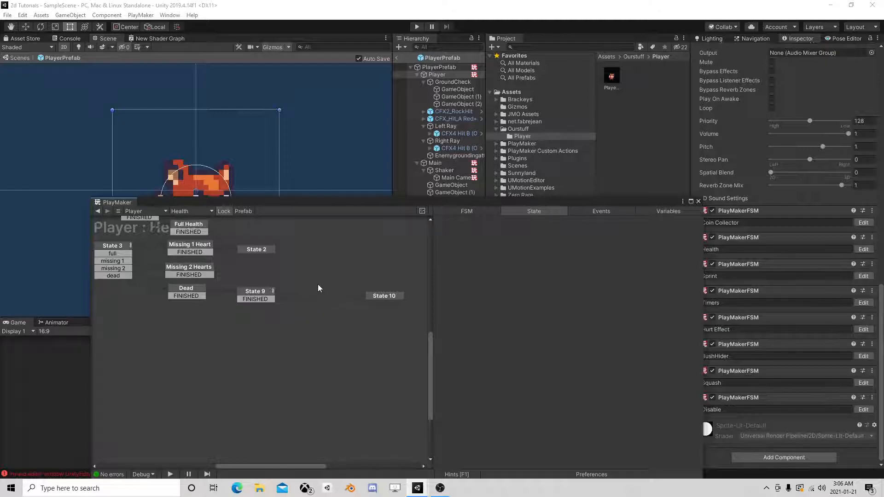
left_click(385, 296)
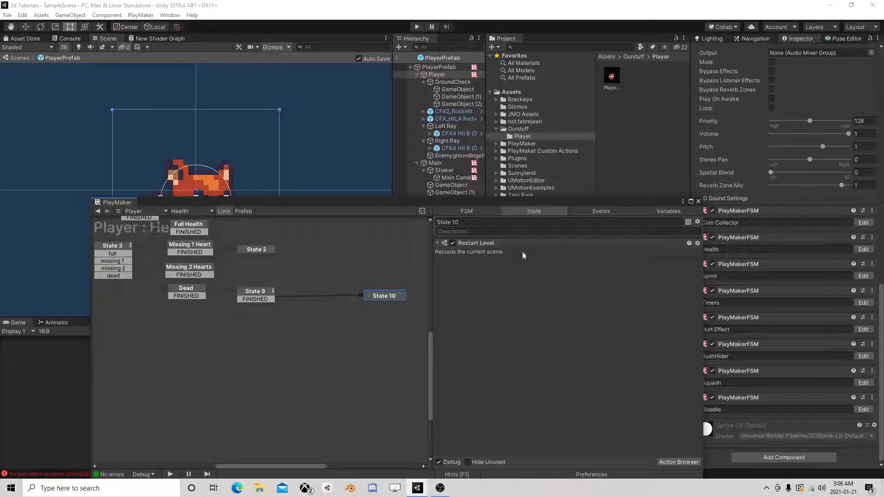
left_click(321, 302)
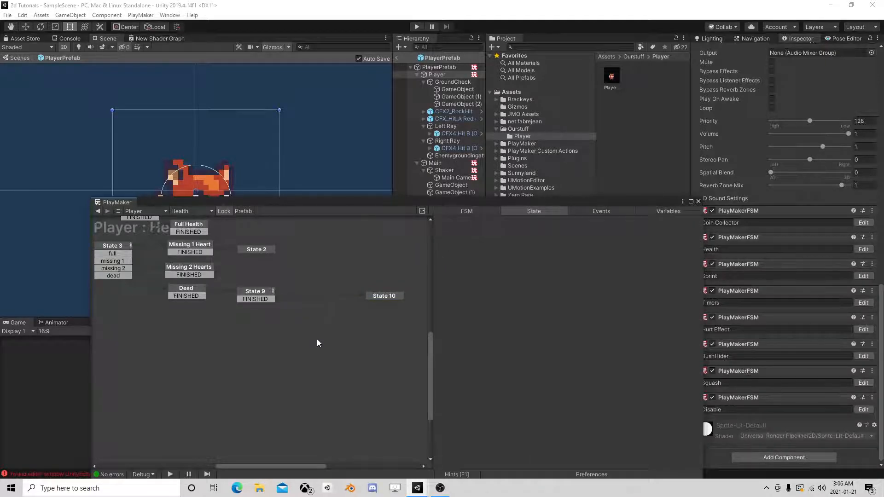
Step: Add a separate unlinked state below State 9 and State 10 with a Load Scene Asynch action that uses Scene At Index
right_click(328, 339)
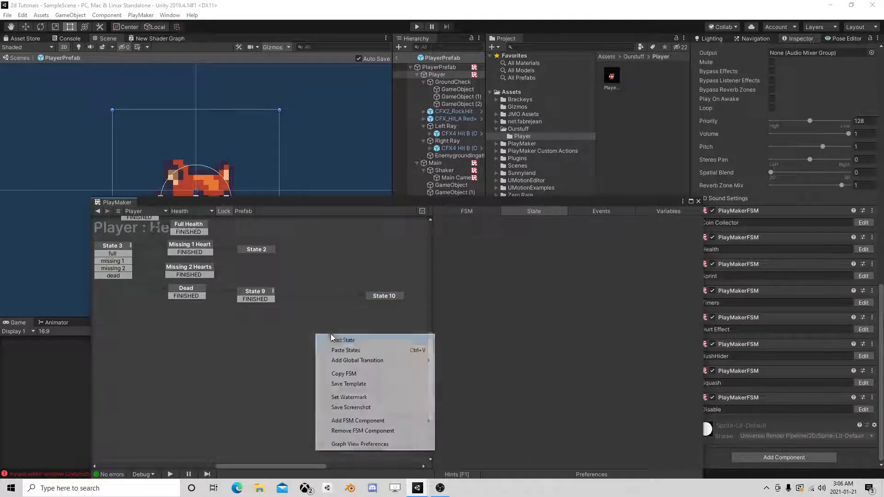
left_click(342, 340)
left_click(683, 461)
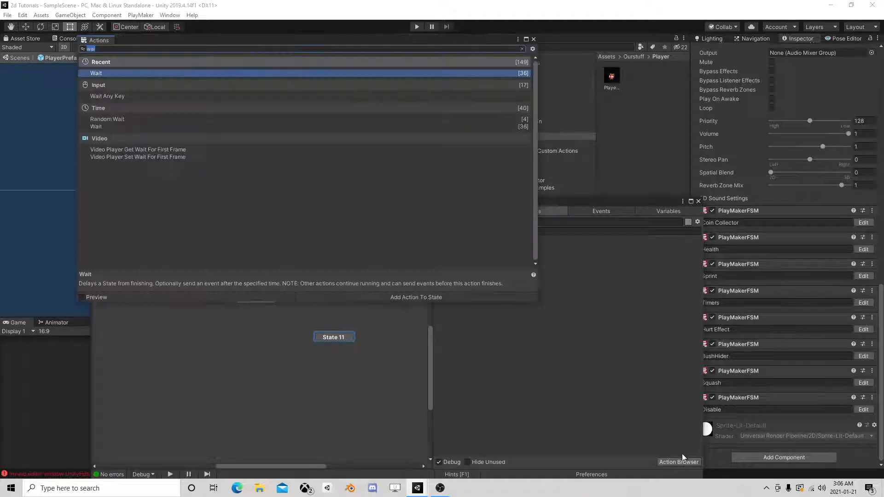
type("lo")
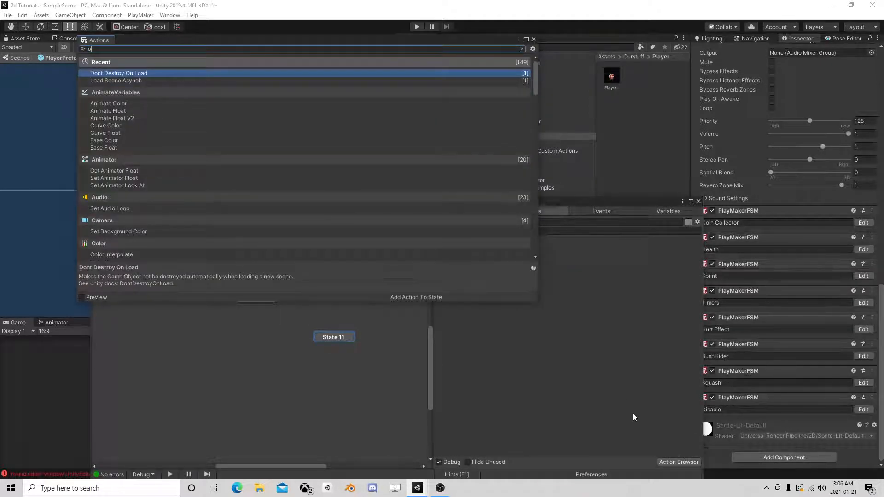
double_click(152, 80)
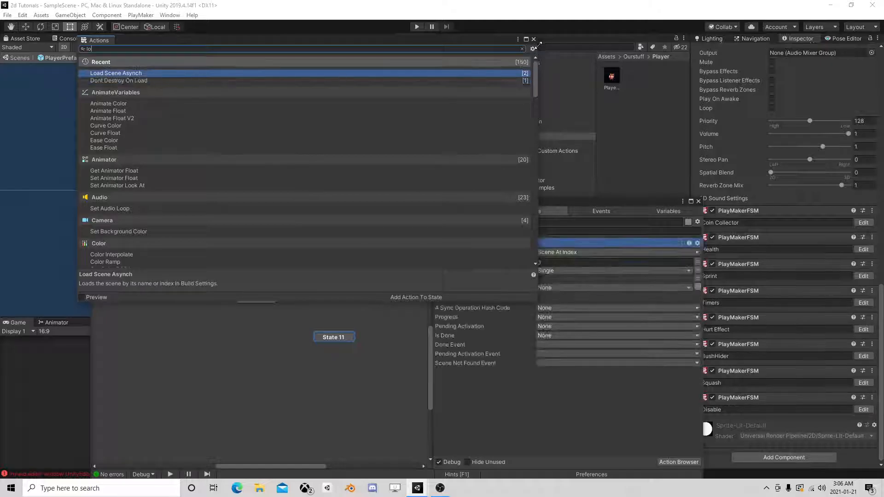
left_click(534, 39)
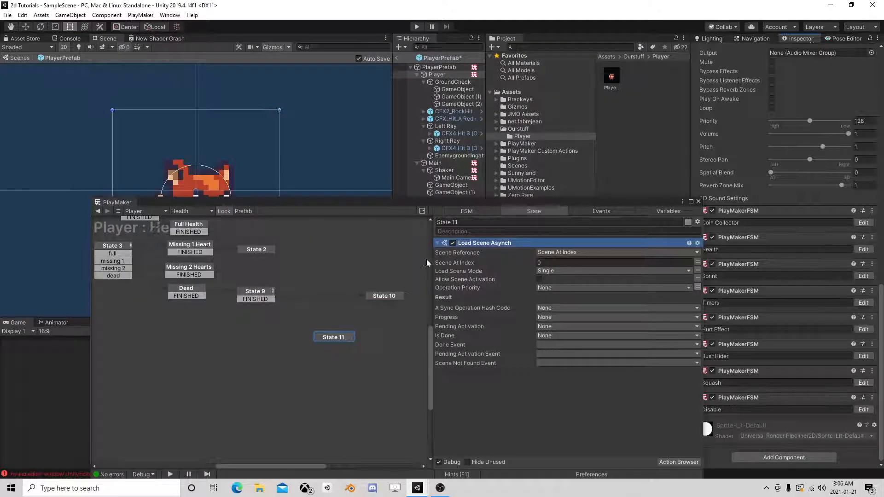
left_click(554, 261)
left_click(561, 260)
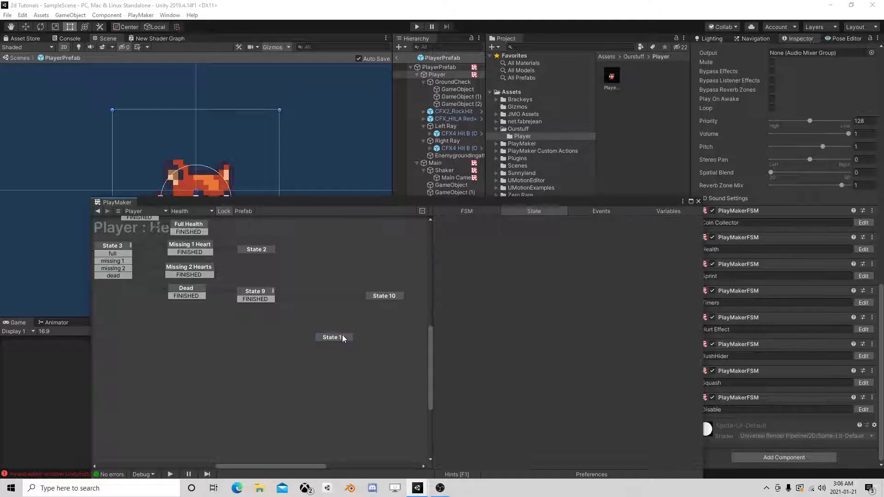
Step: Delete the unlinked state below State 9 and State 10 from the Health graph and return to SampleScene
key("Delete")
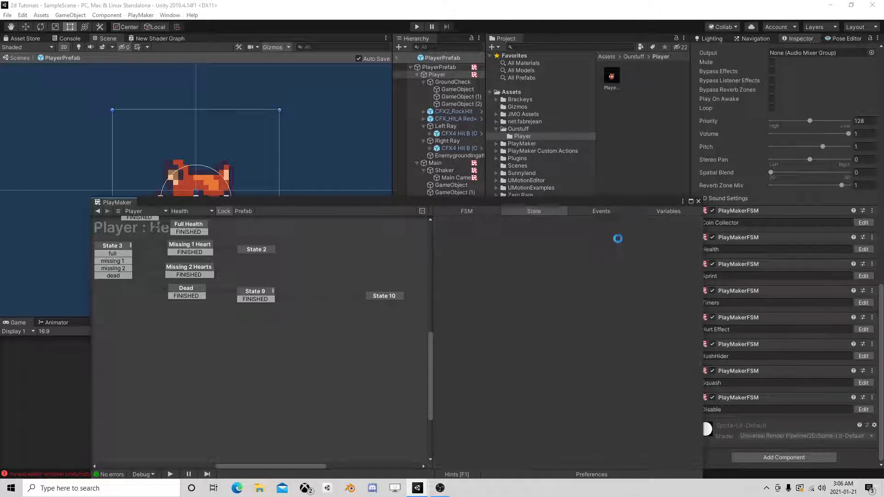
left_click(698, 202)
left_click(399, 59)
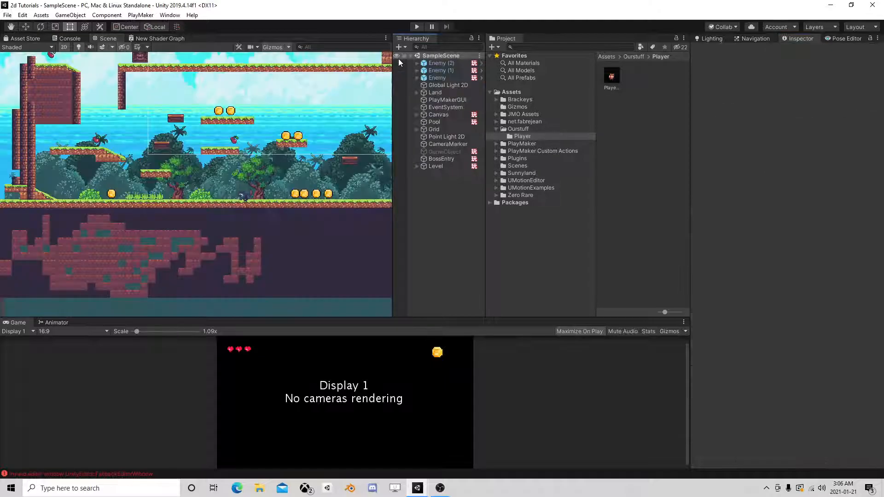
Step: Review State 1's Next Frame Event action in the Level object's FSM, and close the graph
scroll(329, 159, "up", 5)
scroll(329, 158, "up", 3)
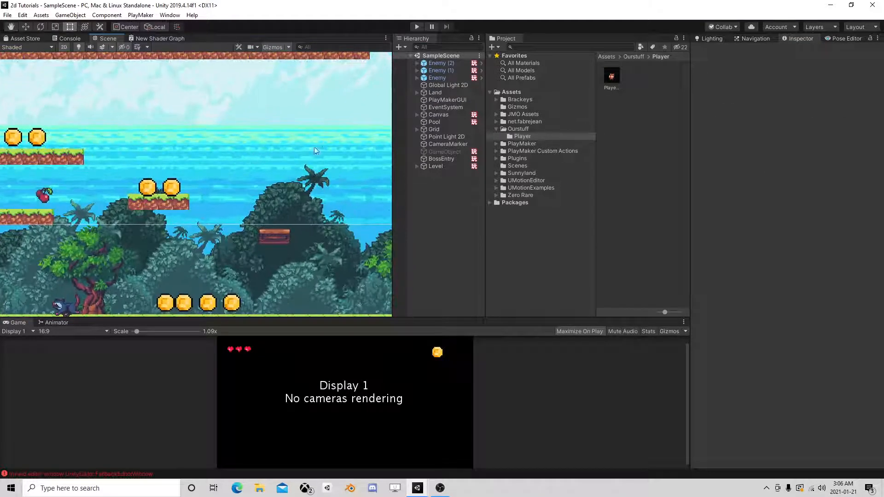
scroll(325, 158, "down", 2)
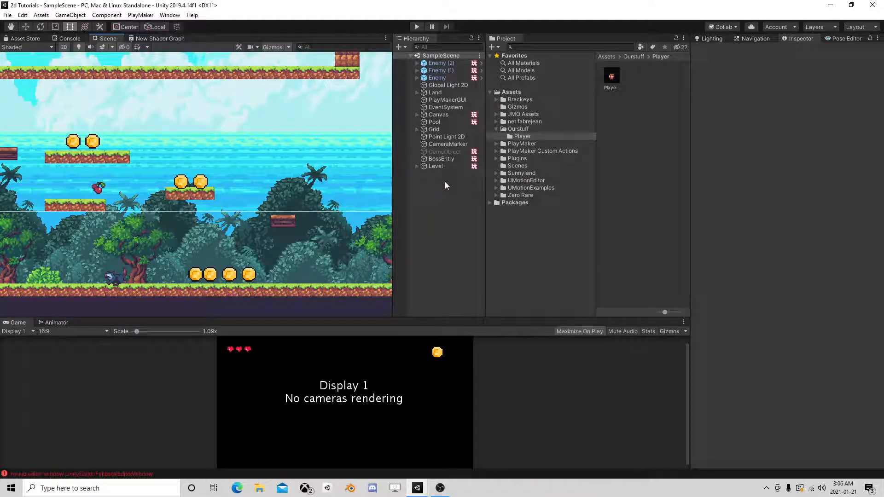
left_click(439, 165)
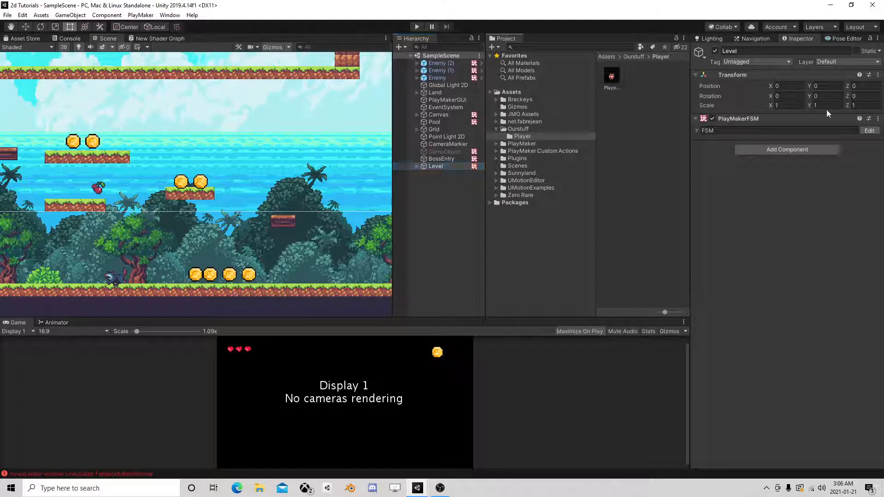
left_click(869, 131)
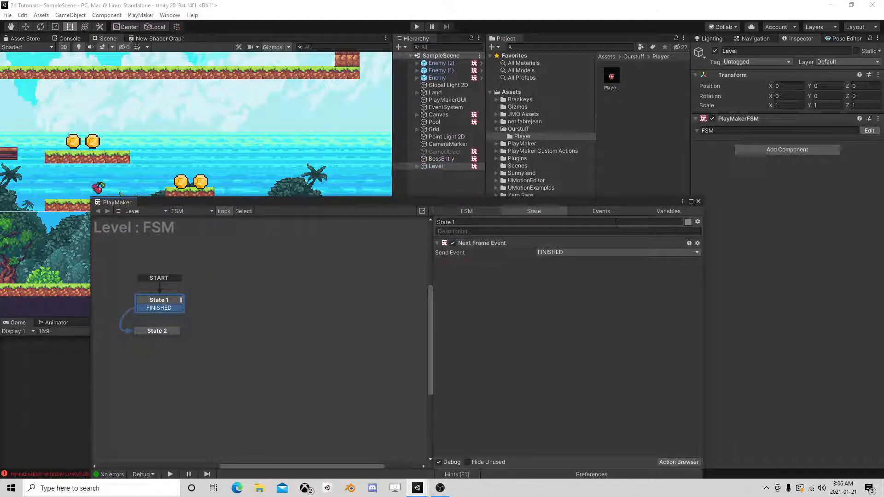
left_click(698, 202)
Step: Open PlayerPrefab for editing and look through the FSM components on its Player object
left_click(611, 76)
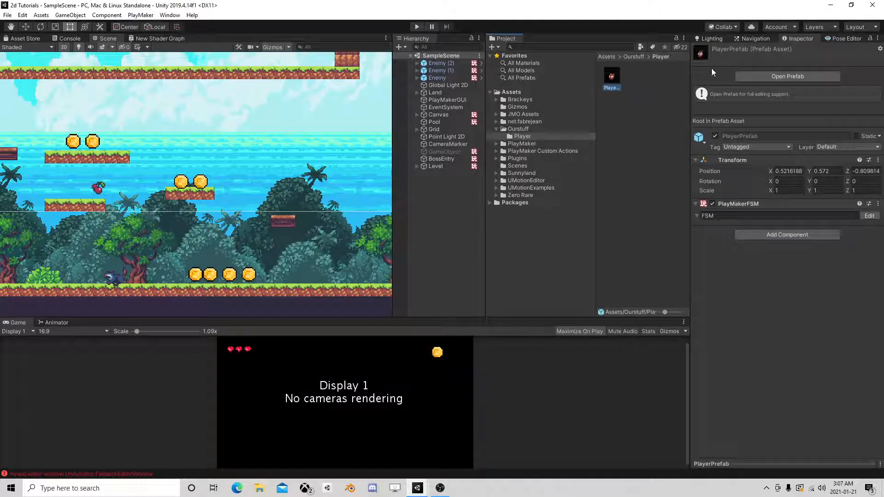
left_click(763, 78)
left_click(445, 74)
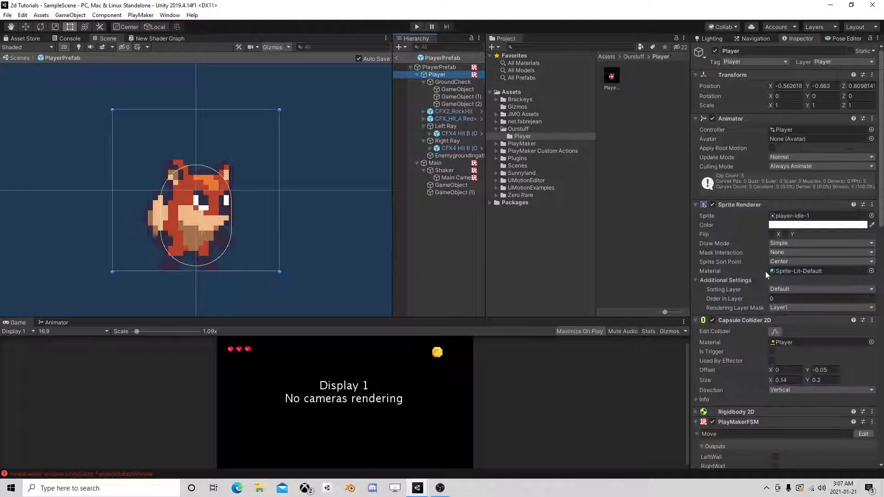
scroll(774, 267, "down", 10)
scroll(780, 264, "up", 5)
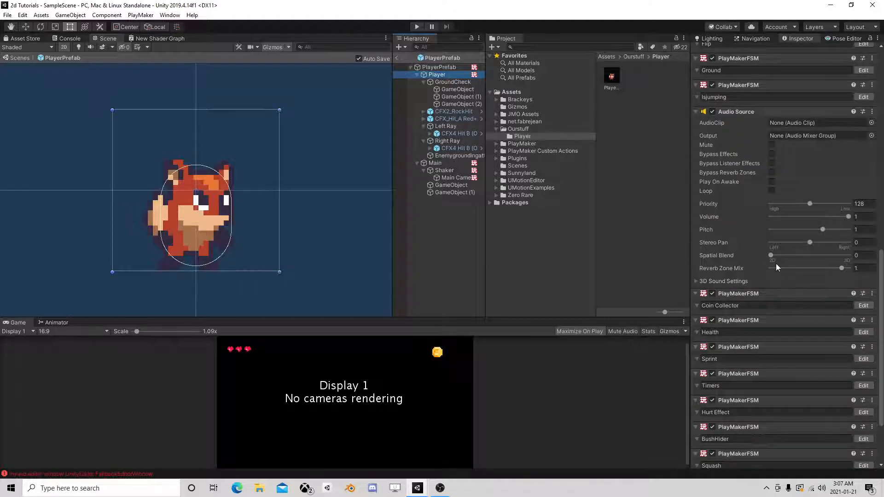
scroll(776, 266, "up", 3)
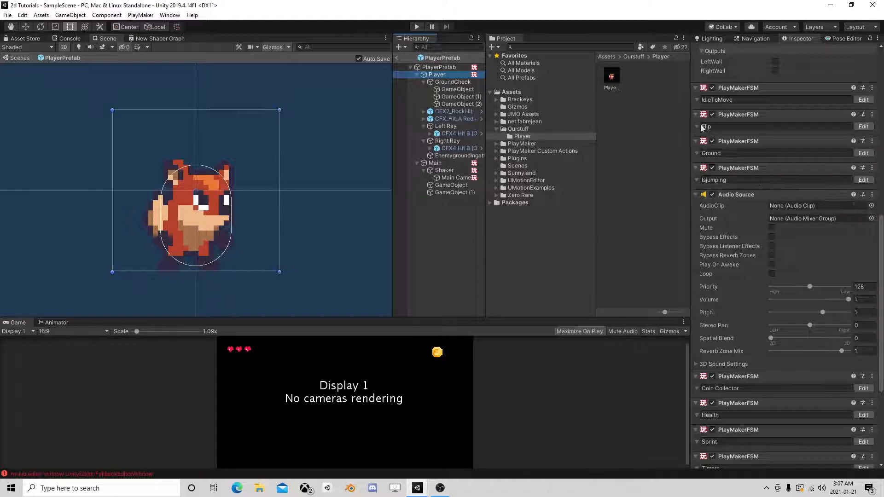
scroll(778, 148, "up", 6)
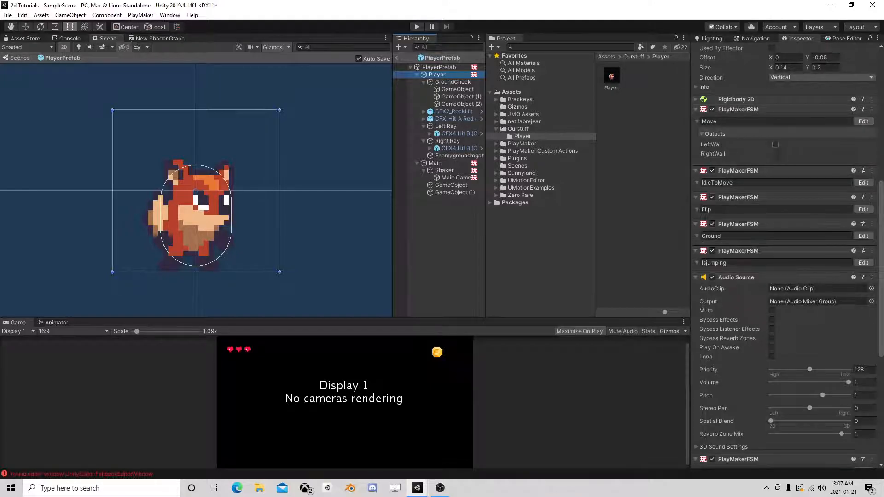
scroll(778, 150, "down", 12)
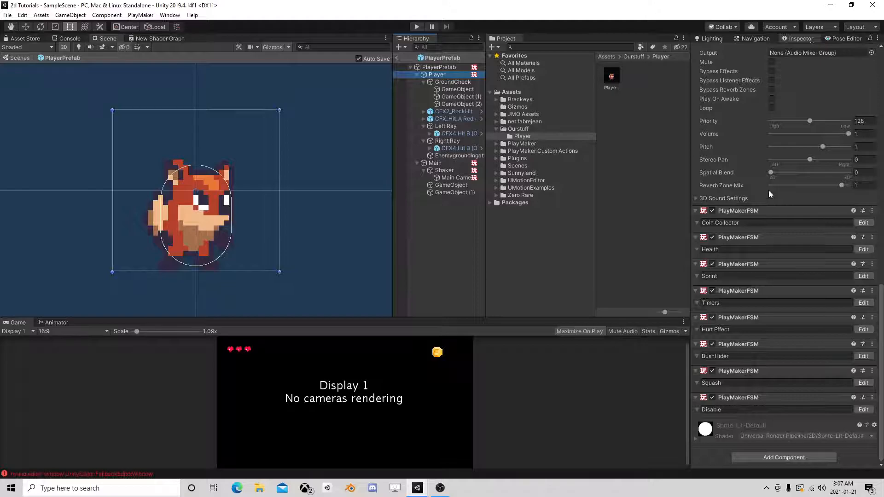
Step: Add a Get Scene Properties action to State 1 of the Player's Health FSM
left_click(862, 249)
left_click(178, 301)
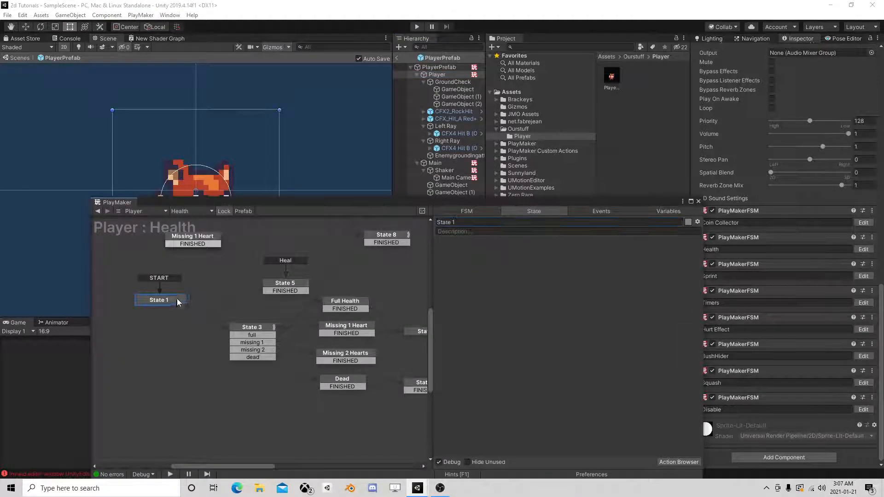
left_click(678, 462)
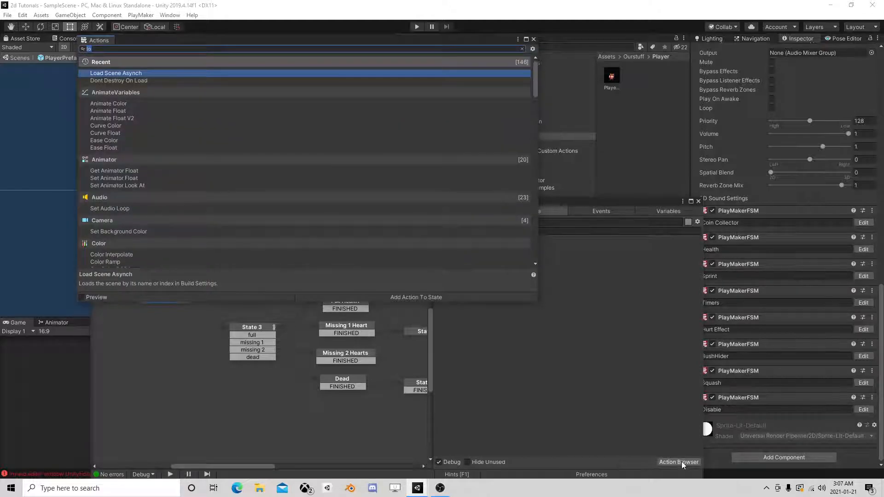
type("get s")
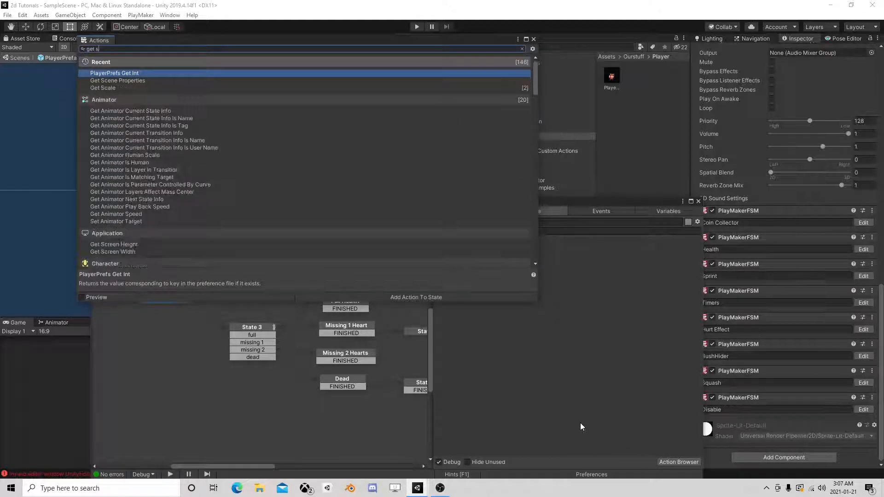
type("cene")
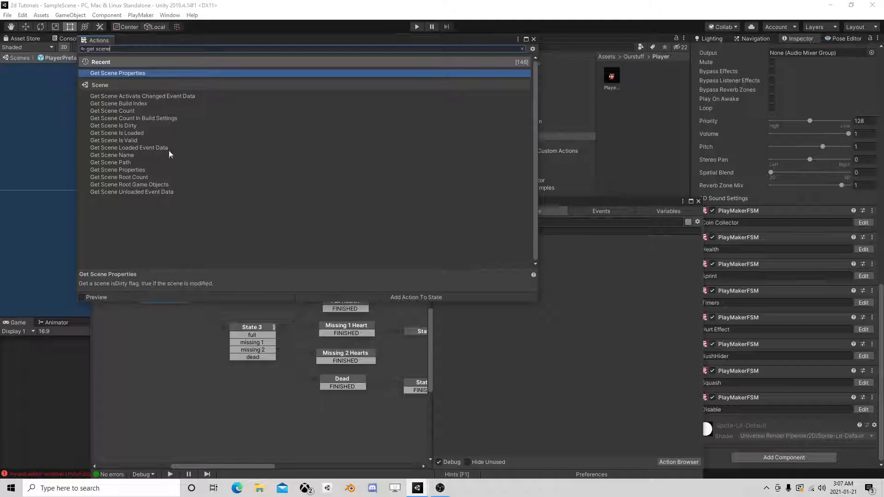
double_click(127, 171)
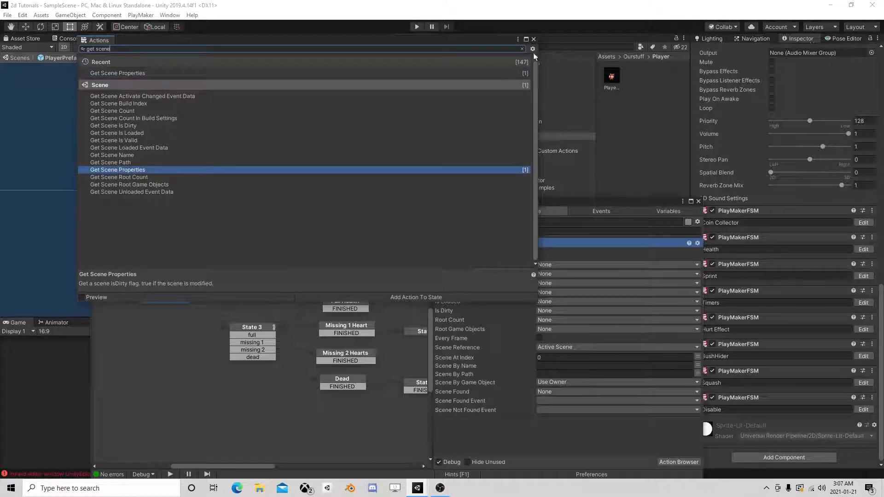
left_click(534, 40)
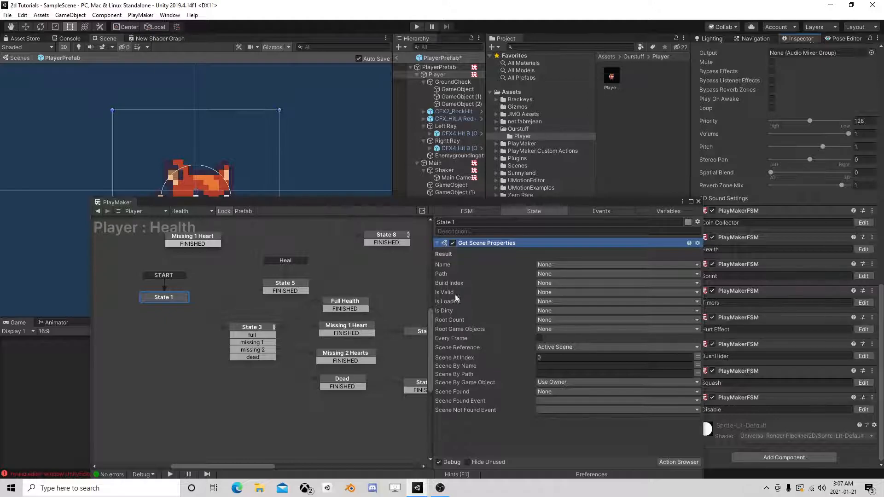
Step: Store the Get Scene Properties Build Index in a new variable named Current
left_click(553, 290)
left_click(572, 316)
type("Current")
left_click(572, 314)
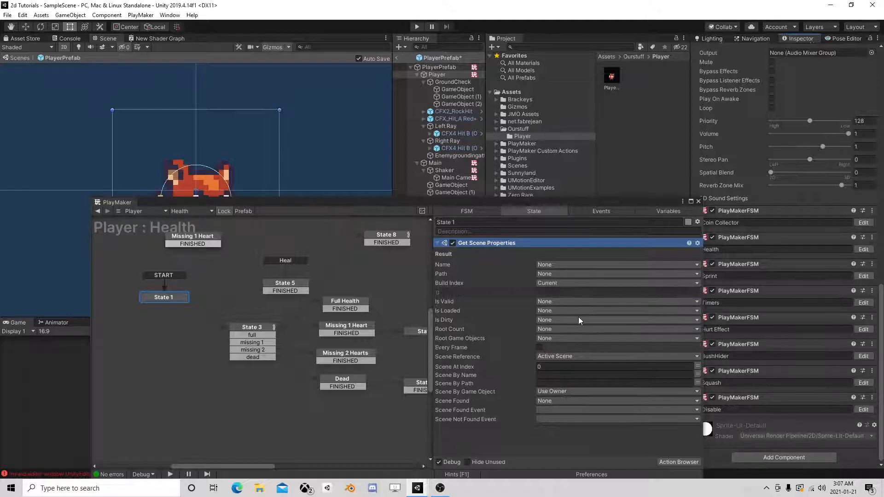
Step: Add a PlayerPrefs Set Int action to State 1 and place it below Get Scene Properties
left_click(672, 462)
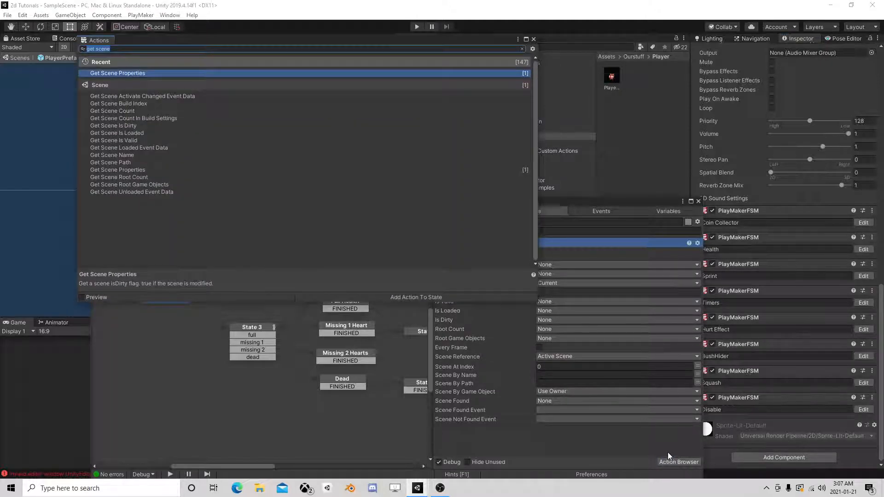
type("set")
double_click(135, 74)
left_click(534, 40)
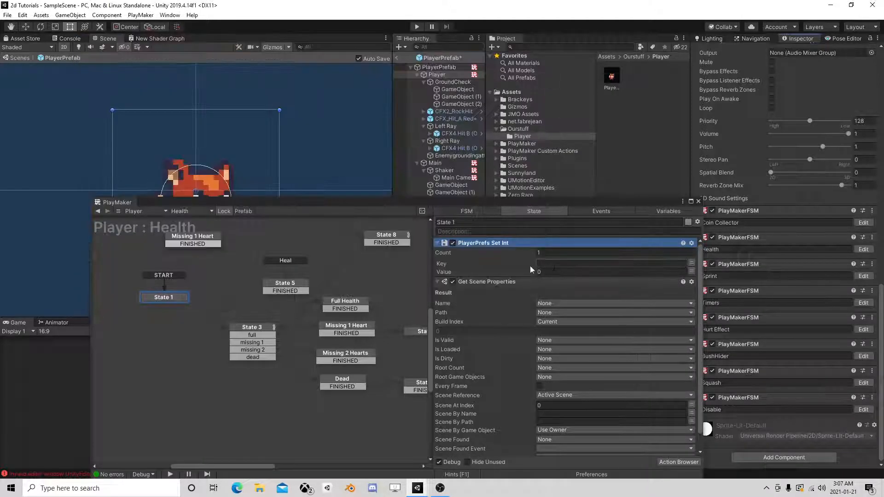
right_click(502, 243)
left_click(549, 351)
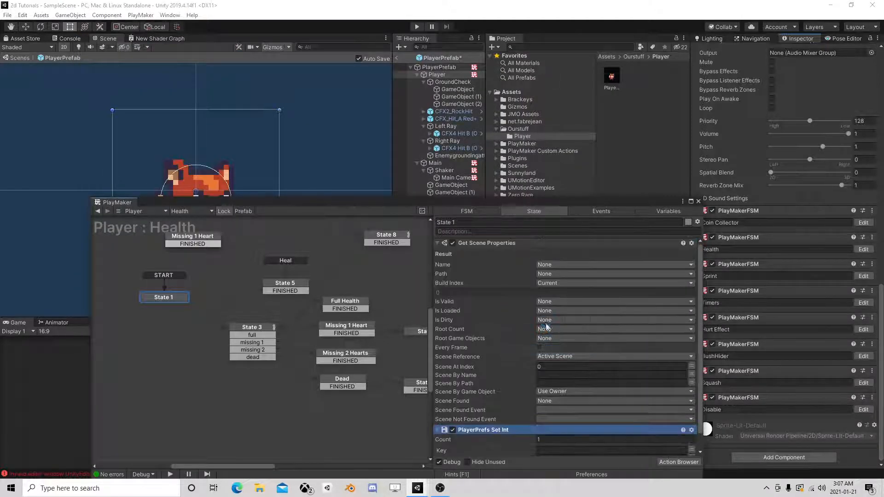
Step: Set the PlayerPrefs Set Int key to SavedLevel with the Current variable as its value, and return to SampleScene
left_click(620, 432)
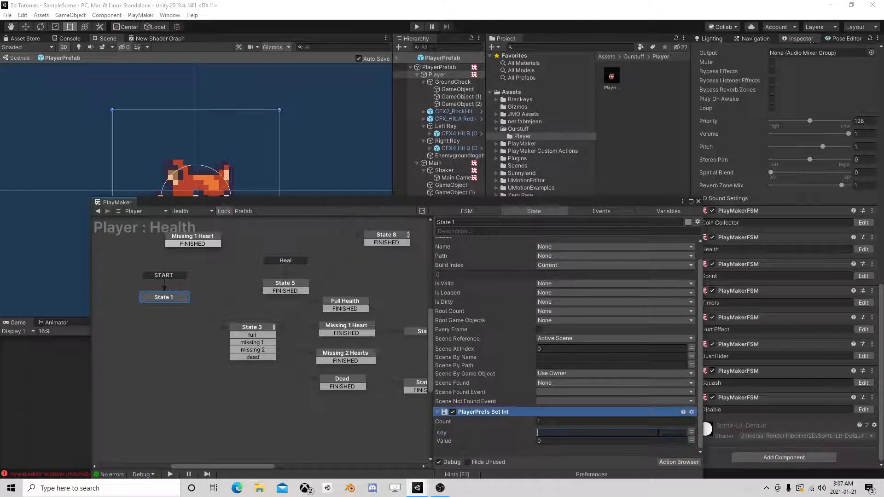
type("SavedLevel")
left_click(691, 440)
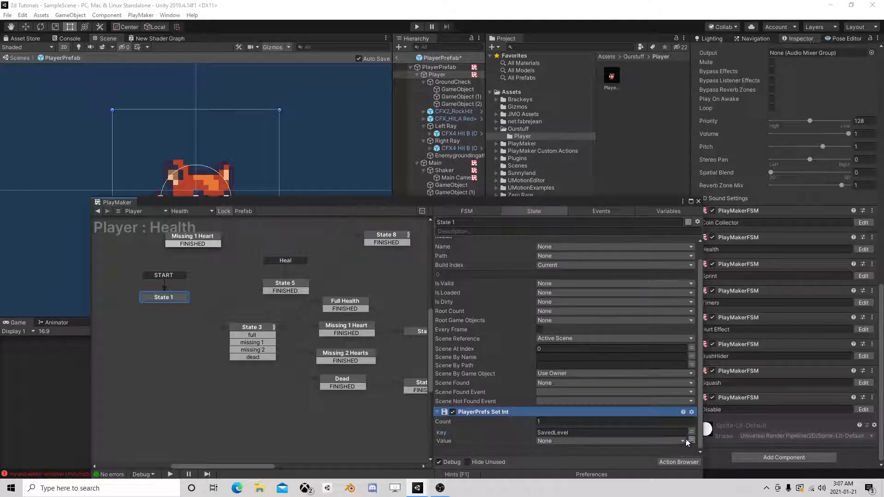
left_click(649, 441)
left_click(563, 395)
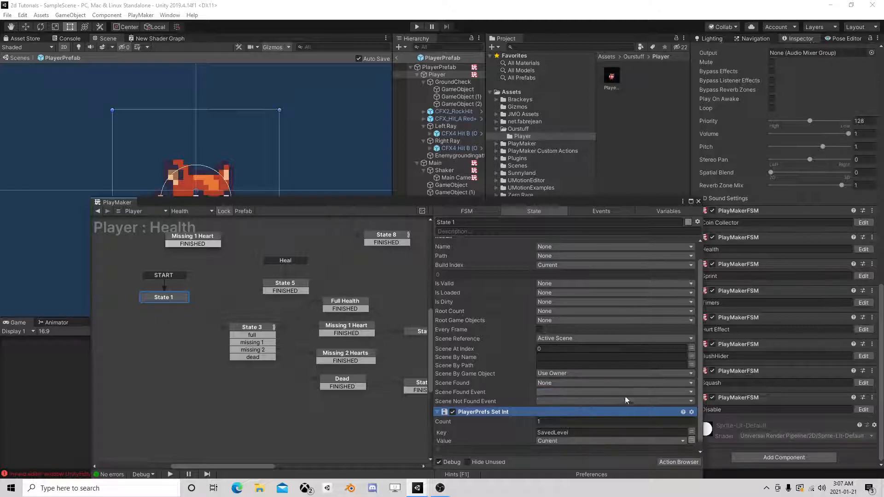
left_click(699, 201)
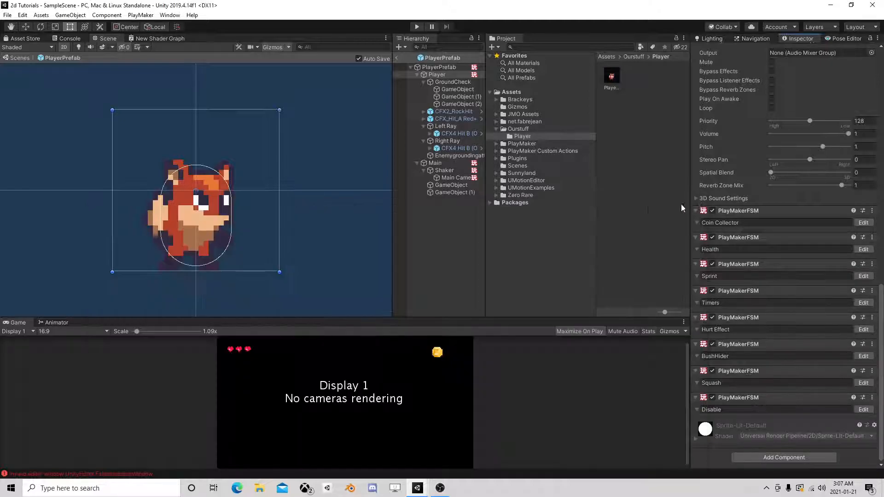
left_click(396, 59)
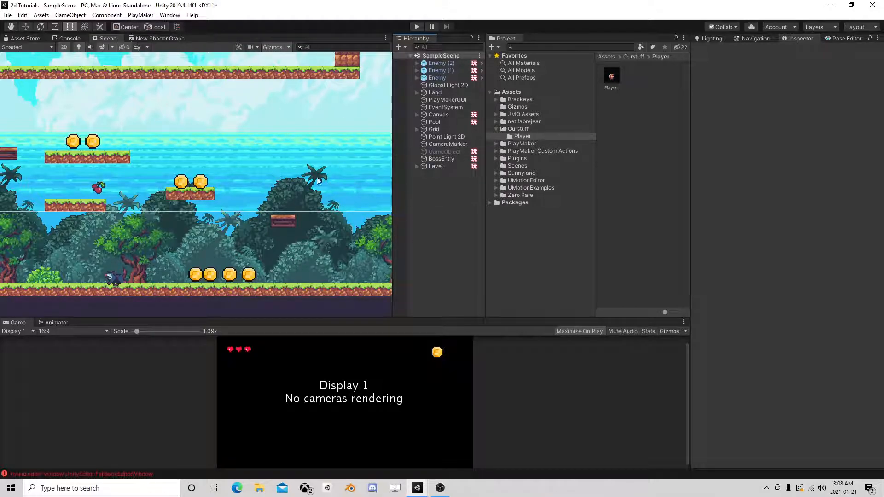
middle_click_drag(130, 183, 361, 129)
middle_click_drag(116, 117, 169, 212)
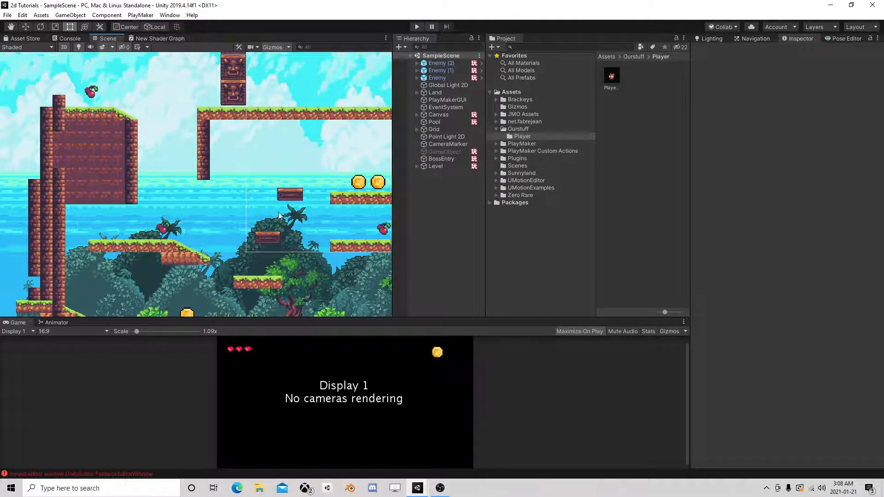
scroll(274, 215, "down", 1)
middle_click_drag(372, 242, 284, 154)
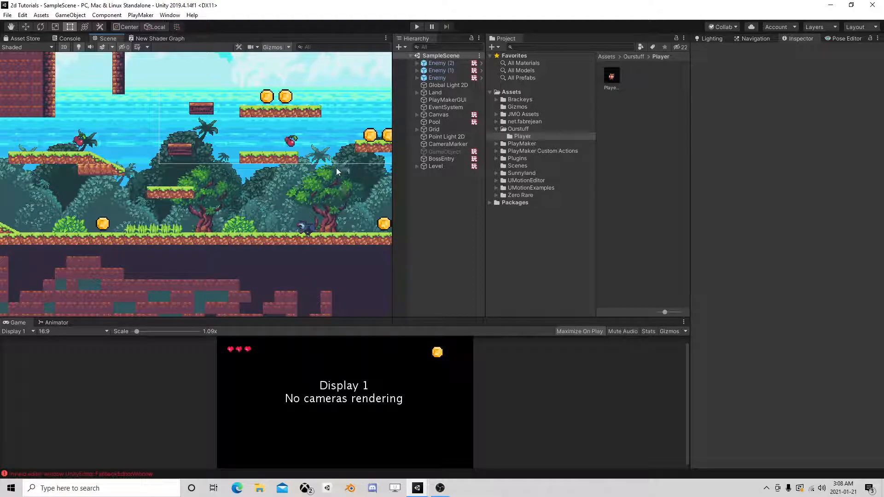
left_click(440, 488)
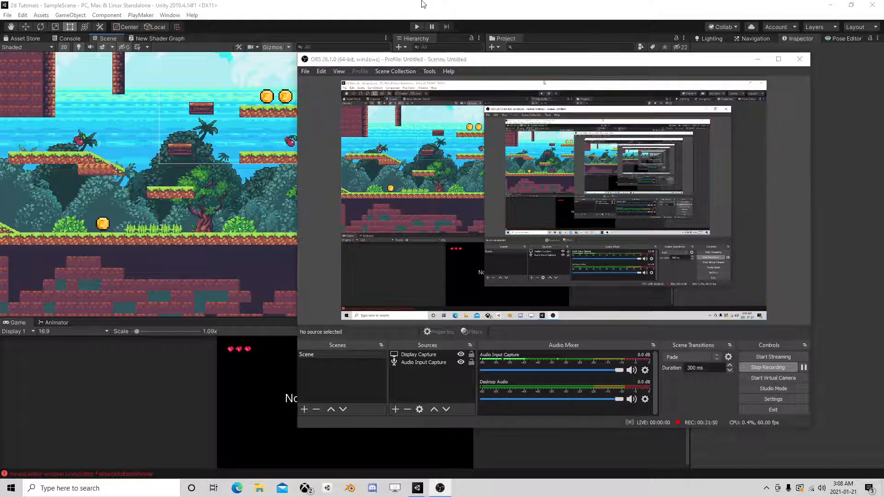
left_click(422, 4)
scroll(275, 145, "down", 4)
middle_click_drag(180, 129, 96, 152)
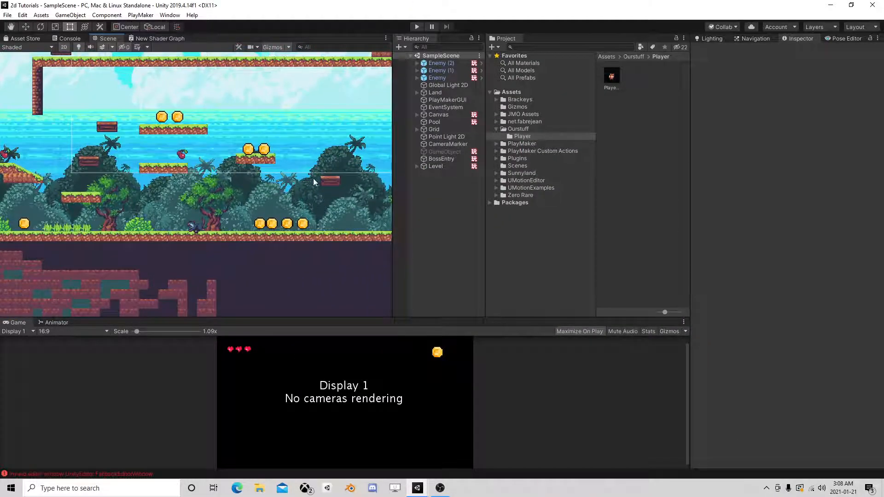
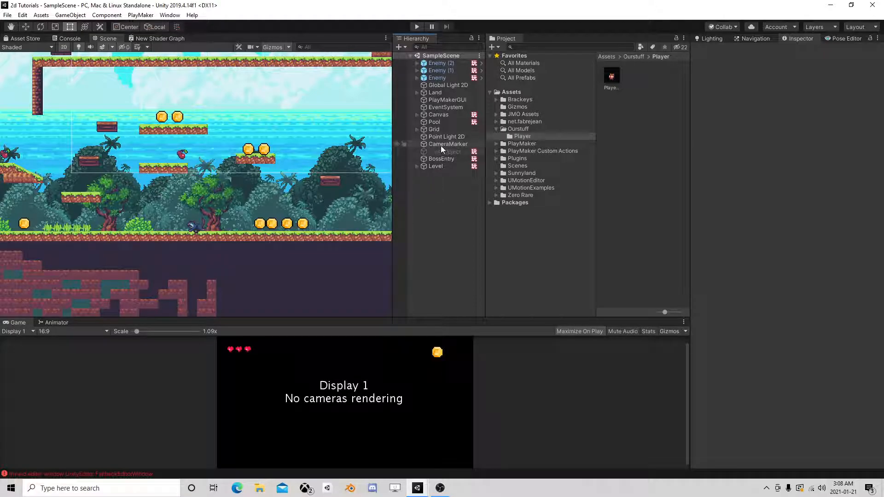
Step: Inspect the Canvas and its Health and Coin children, and start play mode
left_click(436, 114)
left_click(417, 114)
left_click(440, 122)
left_click(438, 128)
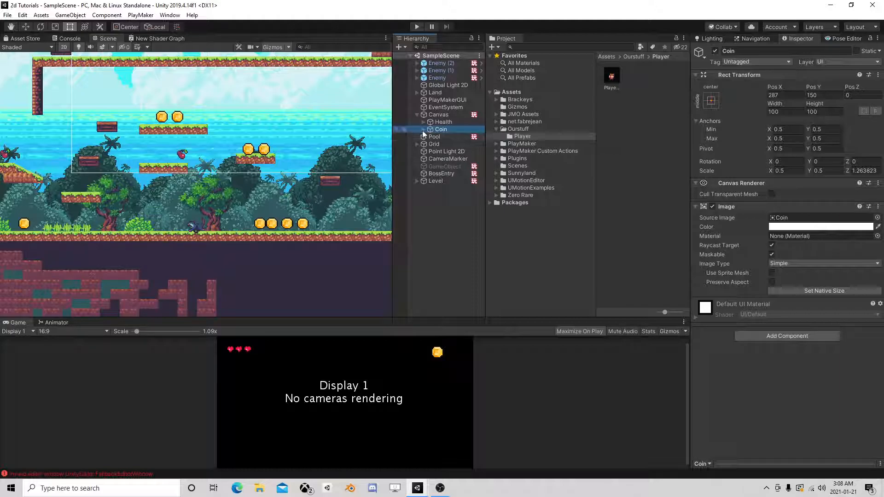
left_click(441, 115)
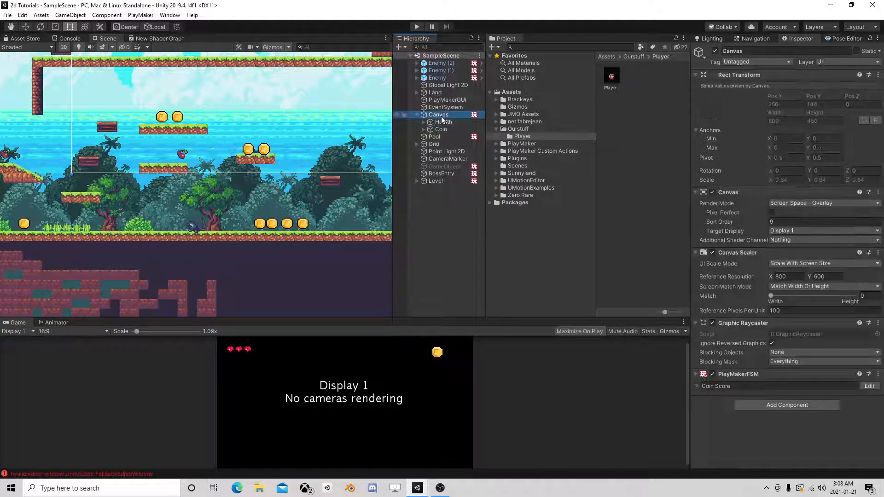
left_click(417, 27)
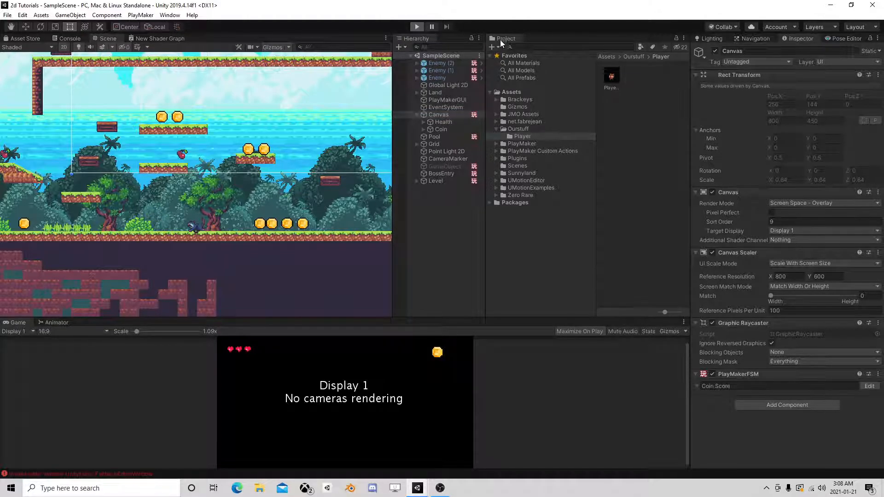
Step: Playtest the level by running and jumping the fox across the platforms, and stop play mode
key("d")
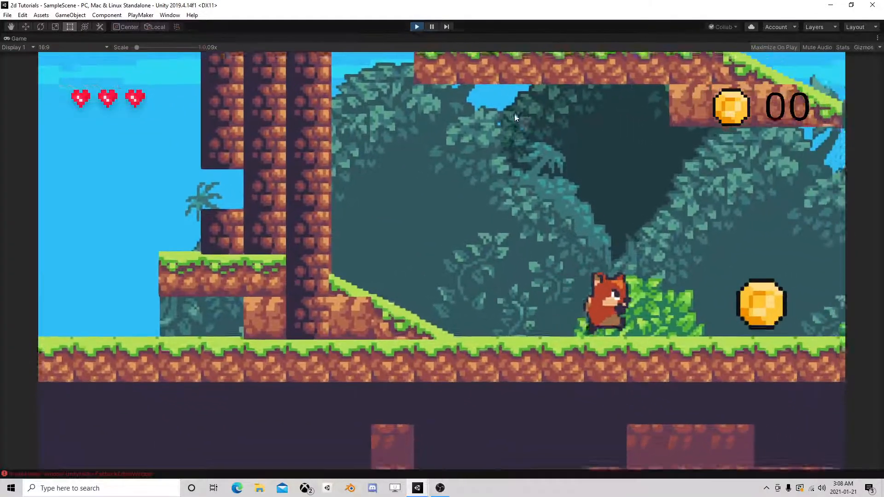
key("space")
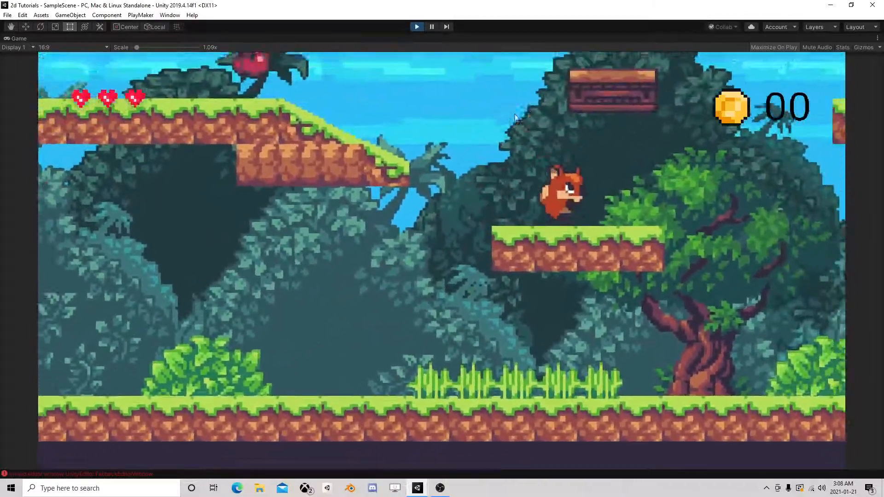
key("space")
key("d")
key("space")
key("a")
key("d")
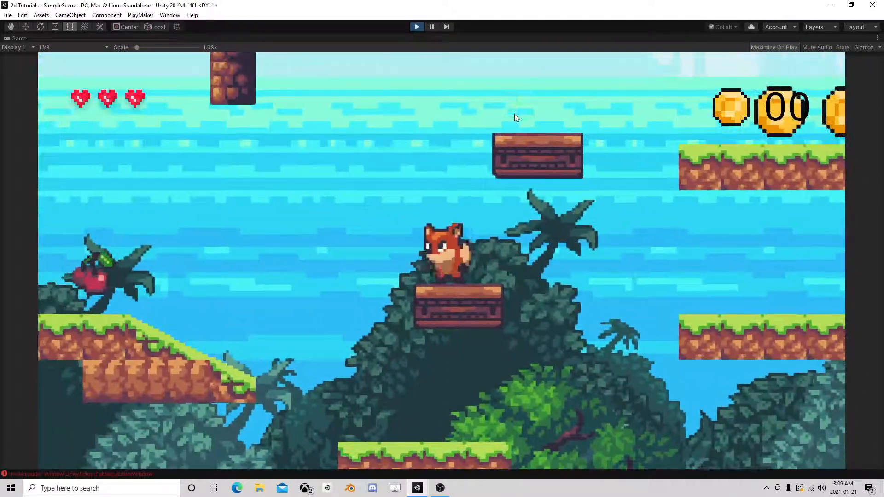
key("space")
key("a")
key("d")
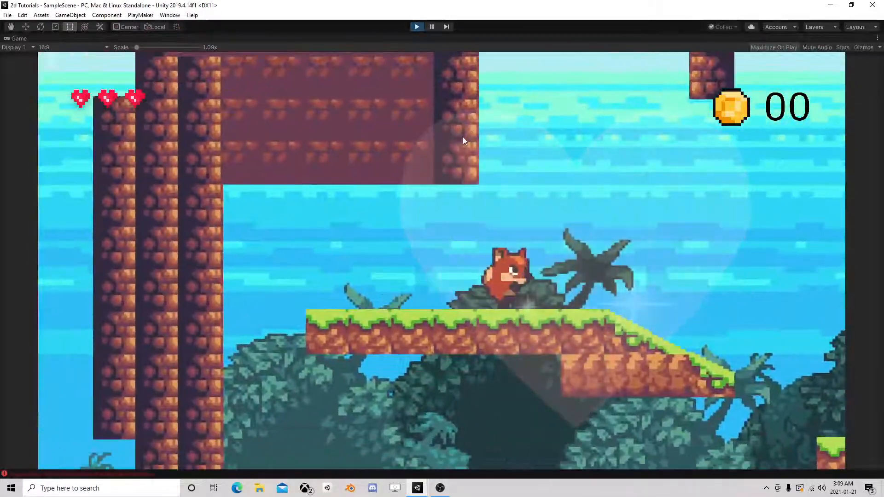
left_click(417, 27)
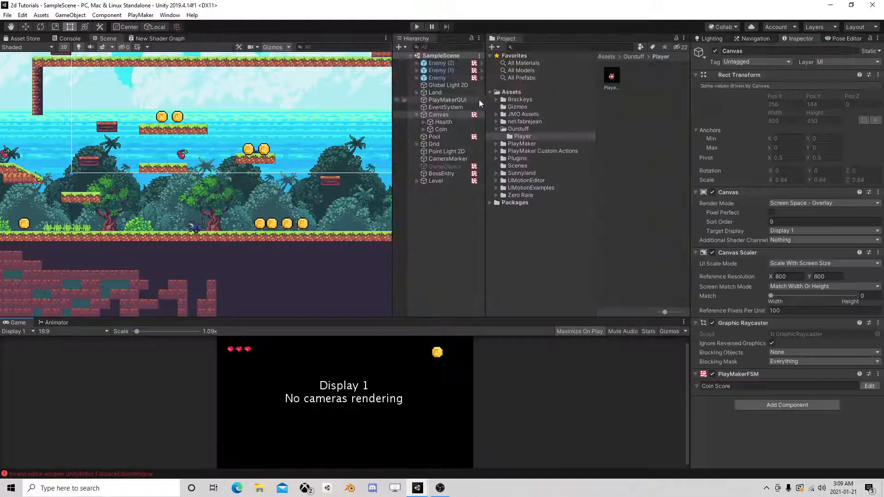
Step: Place a PlayerPrefab instance in SampleScene and make the Canvas a child of it
left_click(610, 87)
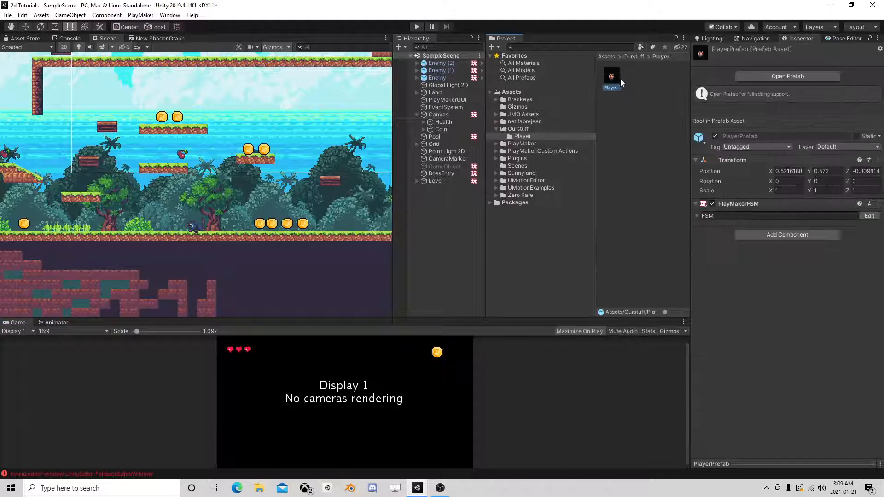
left_click(762, 73)
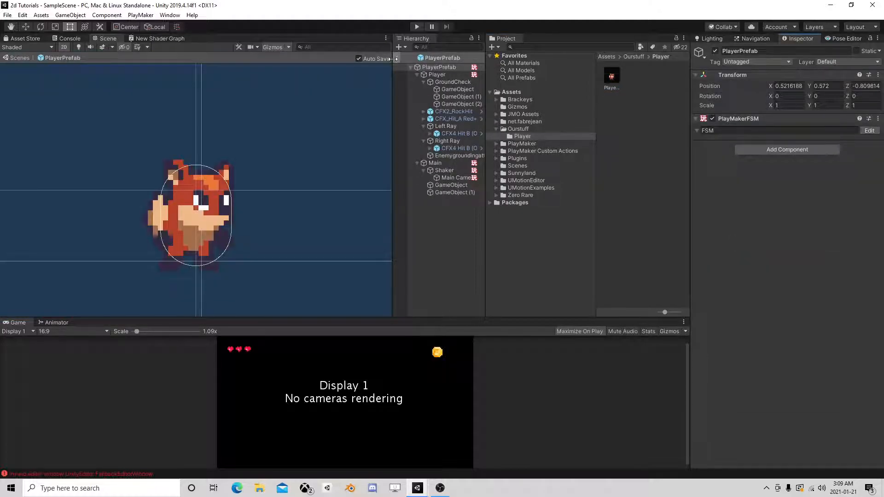
left_click(401, 58)
left_click_drag(611, 76, 437, 212)
left_click(417, 188)
left_click_drag(449, 189, 453, 190)
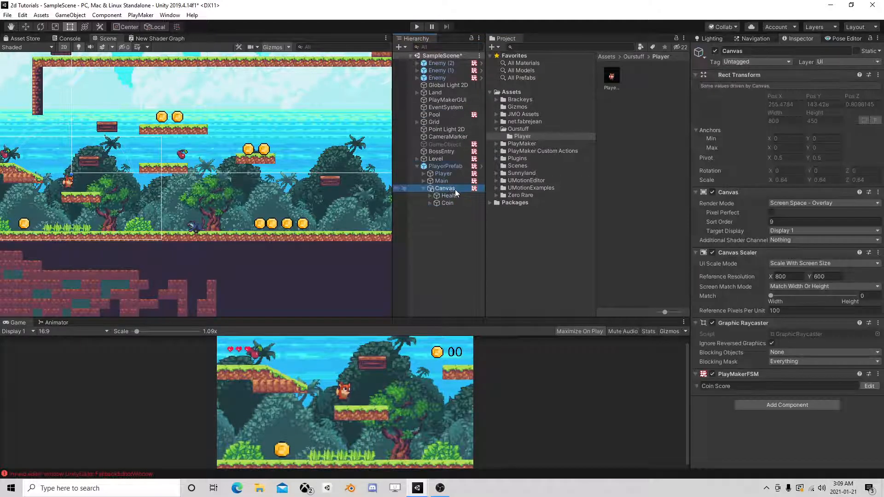
left_click(441, 168)
left_click(872, 139)
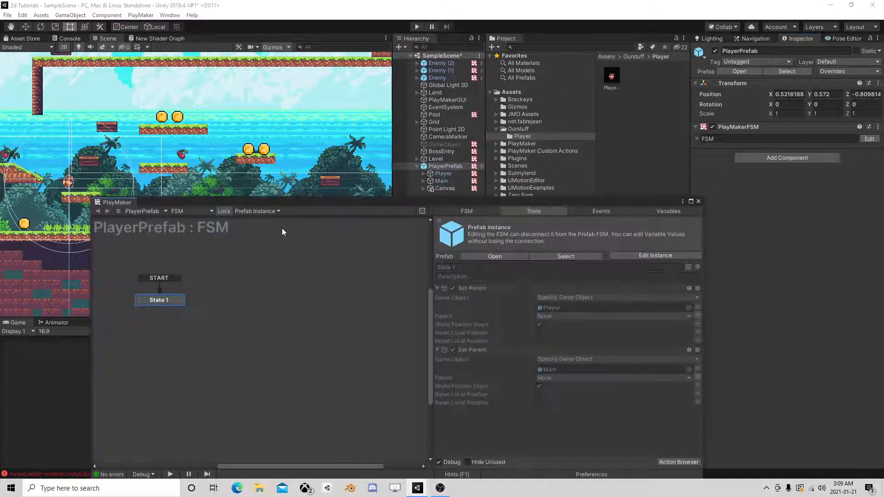
left_click_drag(537, 208, 352, 97)
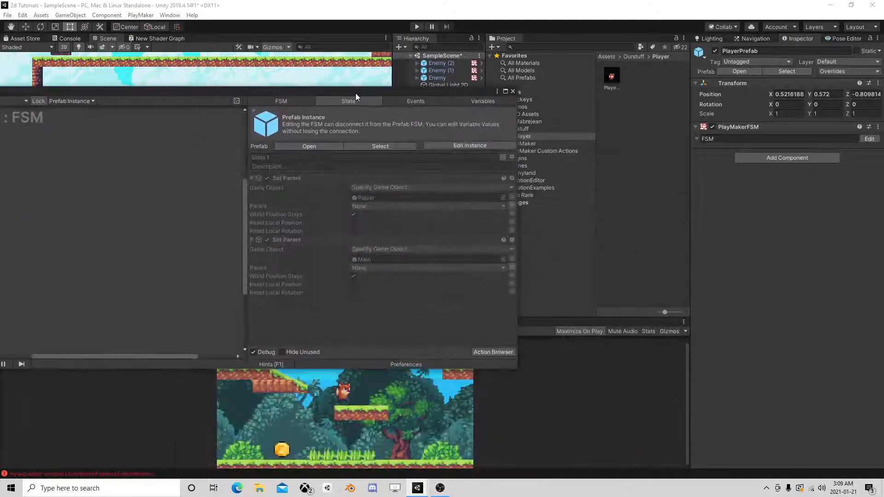
left_click(513, 91)
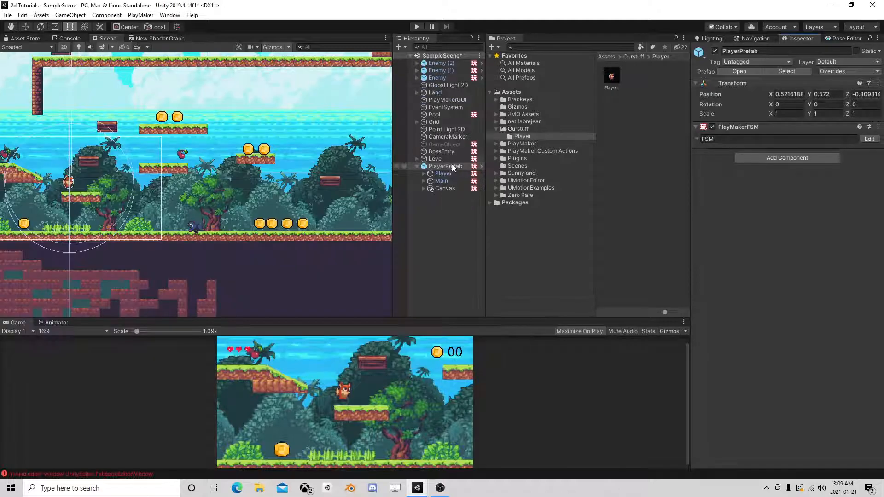
Step: Apply the scene instance's overrides to PlayerPrefab and open the prefab's own root FSM for editing
left_click(819, 72)
double_click(612, 76)
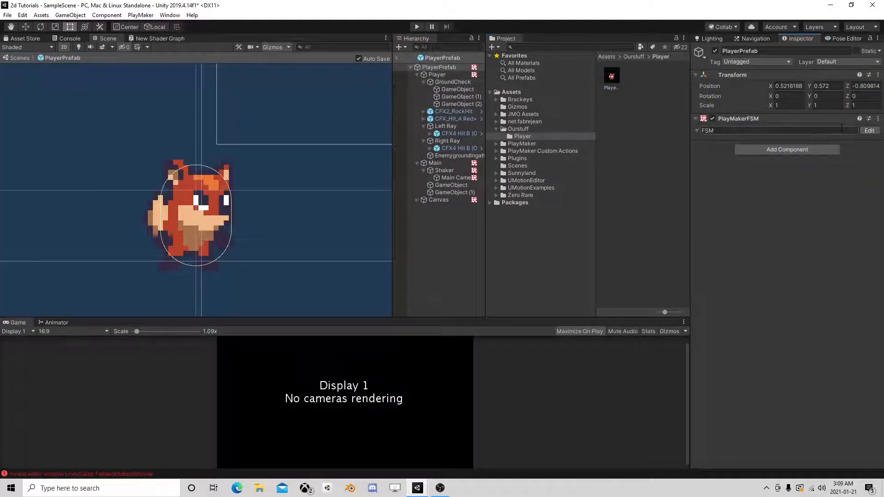
left_click(869, 131)
Step: Duplicate the Set Parent action in State 1 and set the copy's Game Object to Canvas
left_click(381, 136)
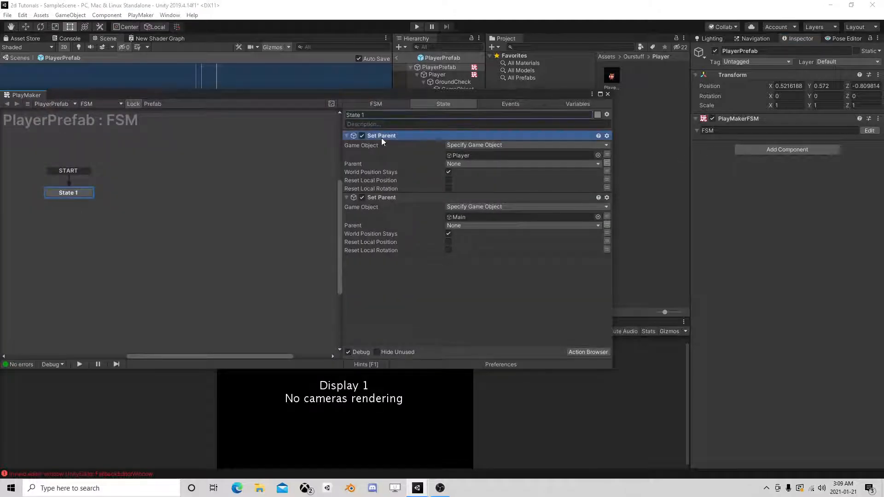
right_click(381, 137)
left_click(383, 278)
right_click(383, 278)
left_click(414, 361)
left_click_drag(533, 94, 264, 56)
left_click_drag(442, 200, 238, 240)
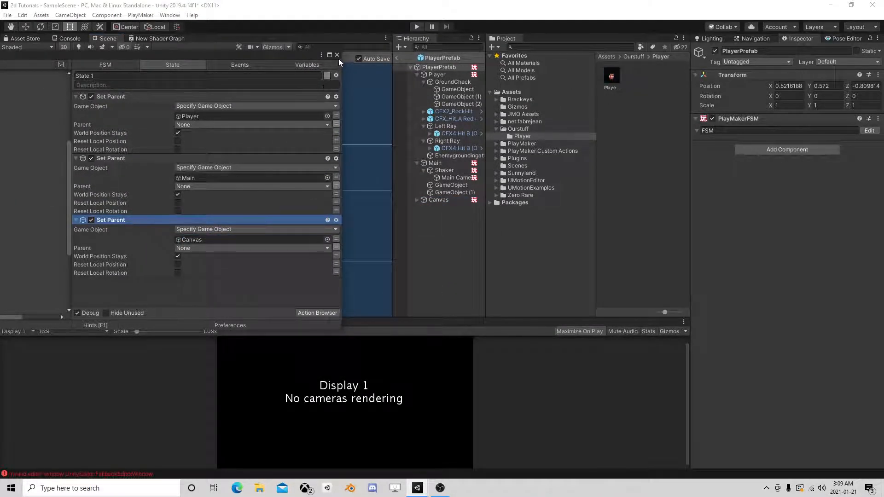
left_click(337, 55)
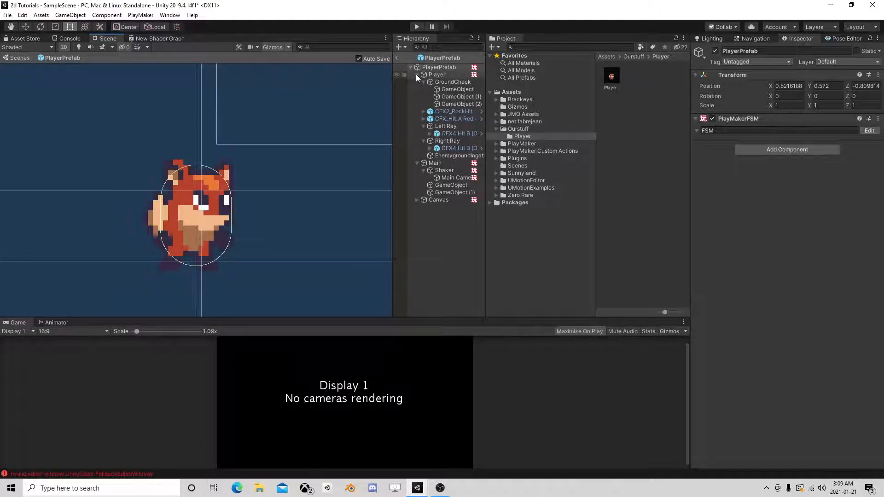
Step: Examine the actions of the damage states 6, 4, 7 and 8 in the Player's Health FSM
left_click(437, 75)
scroll(779, 276, "down", 10)
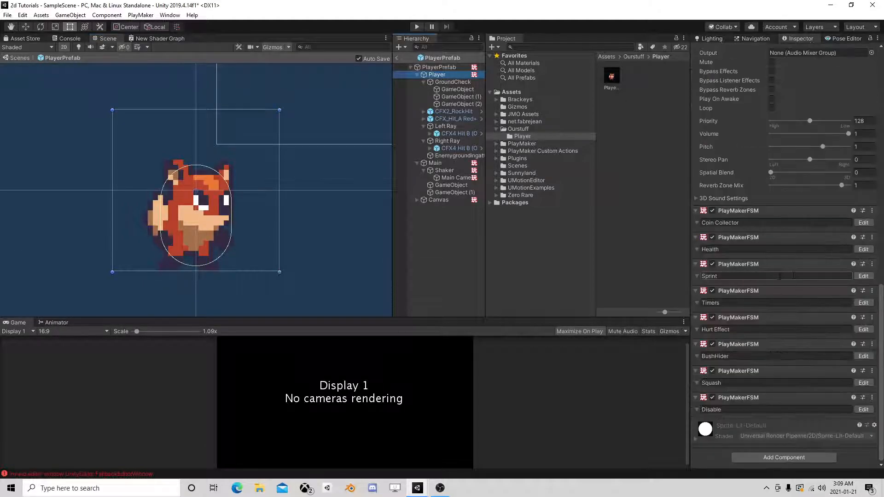
left_click(863, 249)
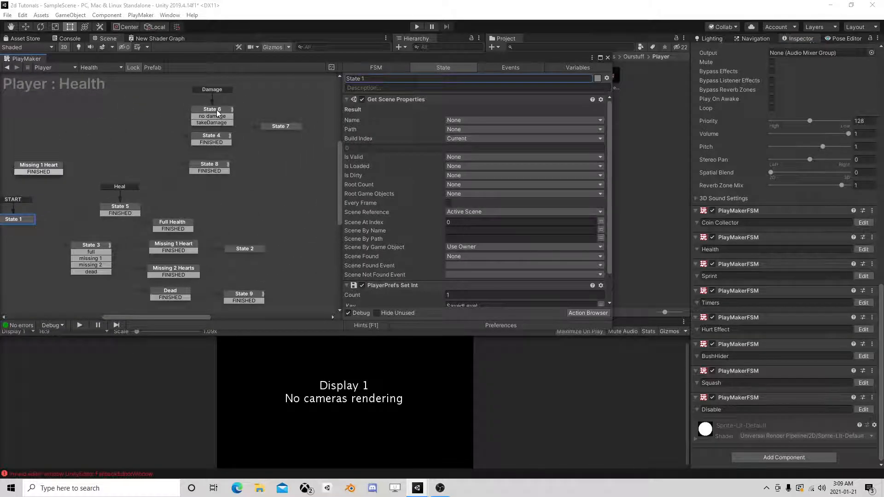
left_click(216, 110)
scroll(468, 201, "down", 5)
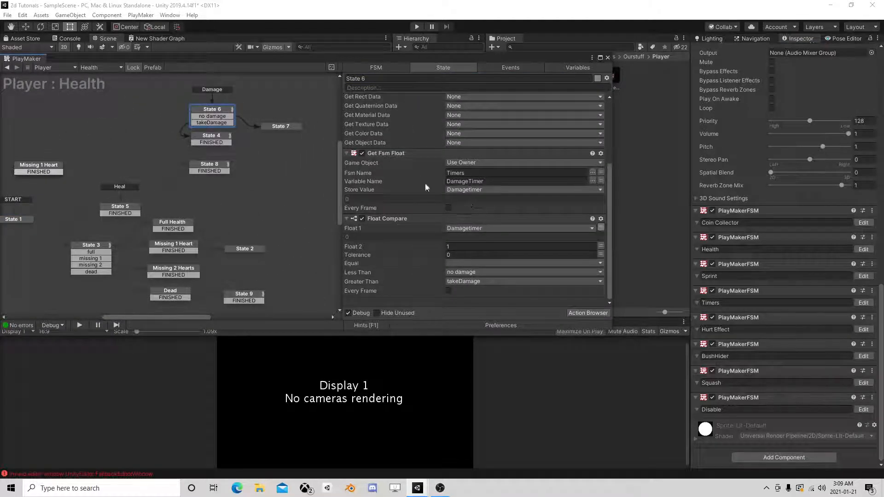
left_click(208, 140)
left_click(277, 126)
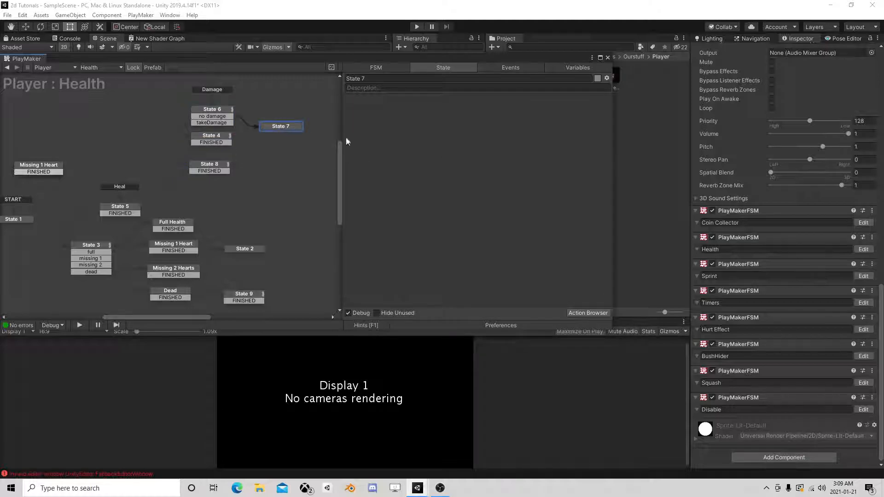
left_click(217, 141)
scroll(463, 187, "down", 2)
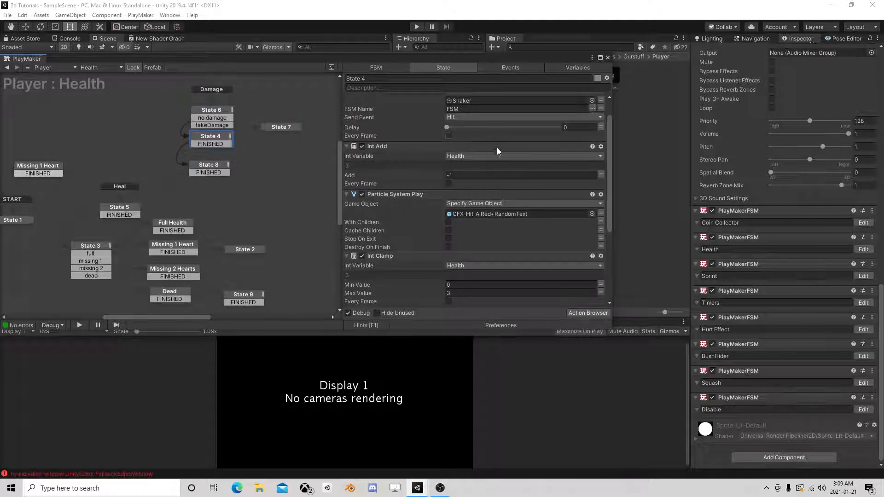
scroll(502, 175, "down", 5)
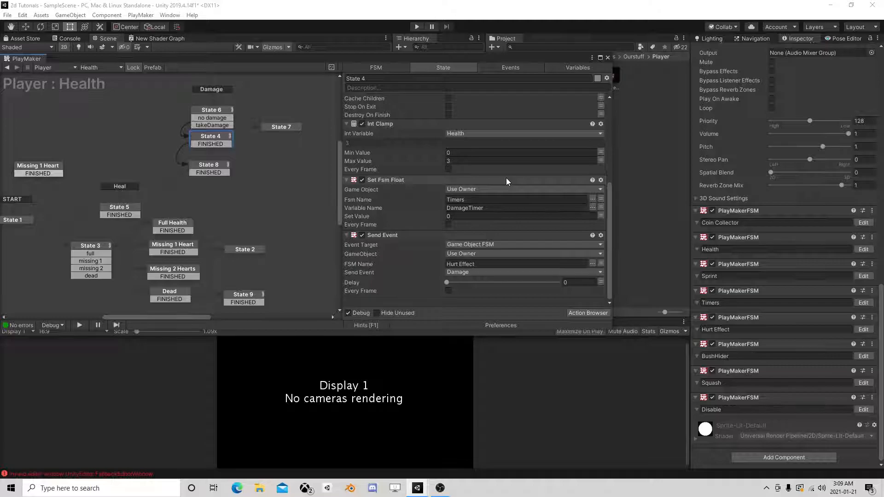
left_click(218, 164)
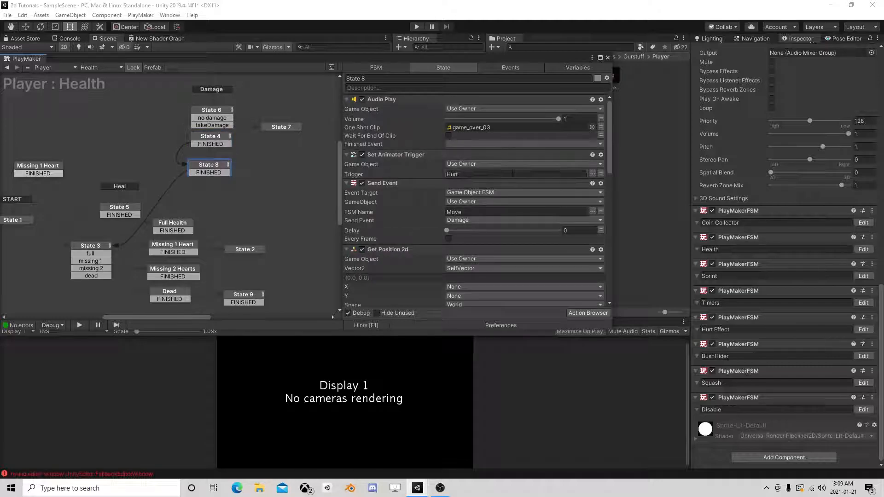
scroll(515, 177, "down", 7)
scroll(517, 187, "down", 4)
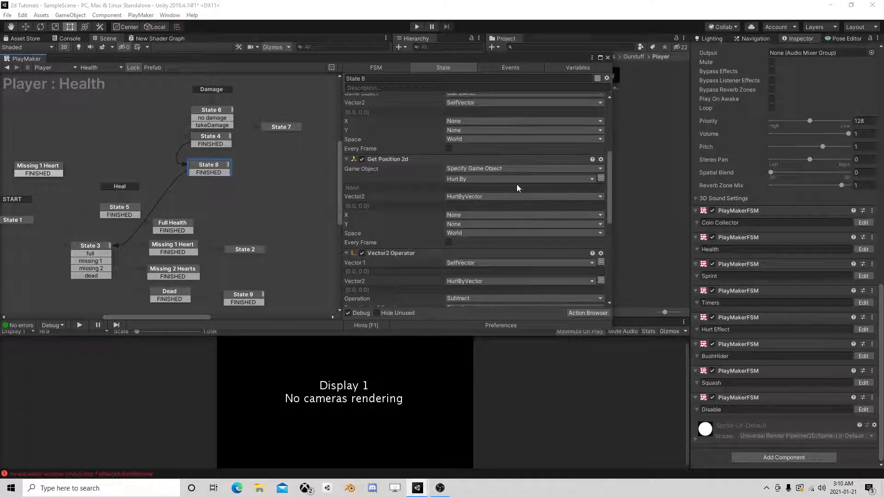
scroll(516, 187, "down", 10)
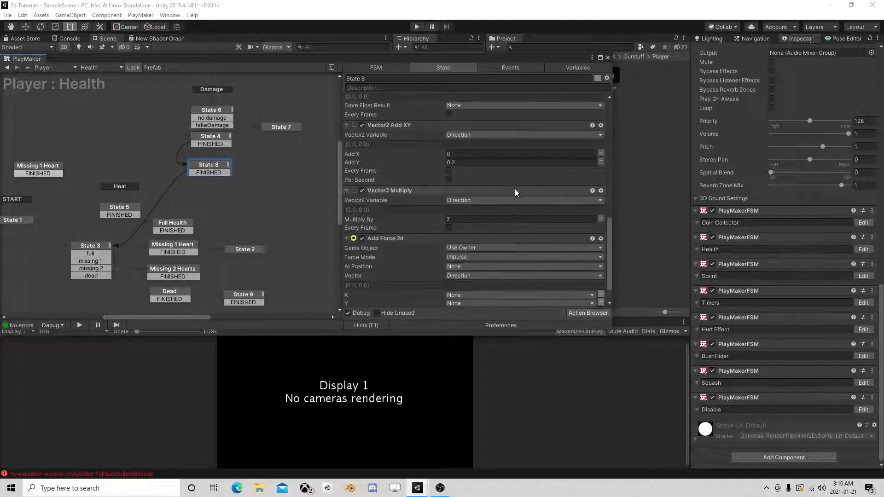
Step: Examine State 3, the Full Health and missing-heart states, and the variable list of the Health FSM
middle_click_drag(134, 233, 204, 170)
left_click(164, 188)
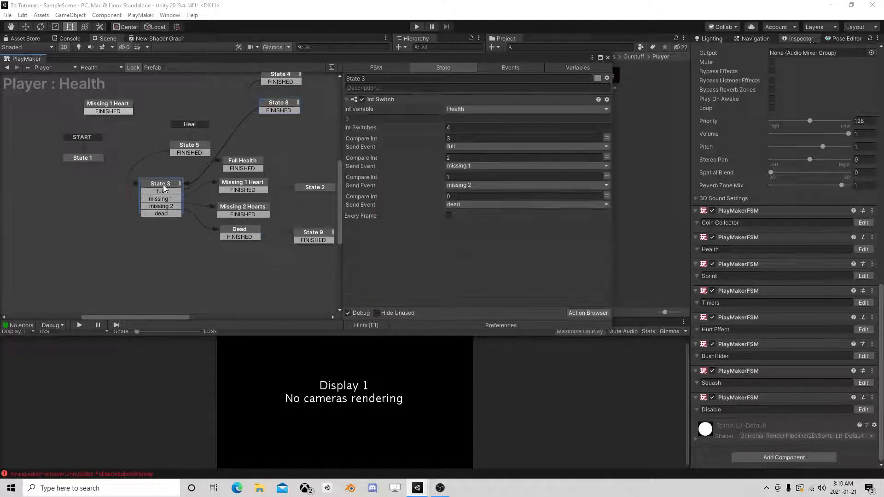
left_click(249, 164)
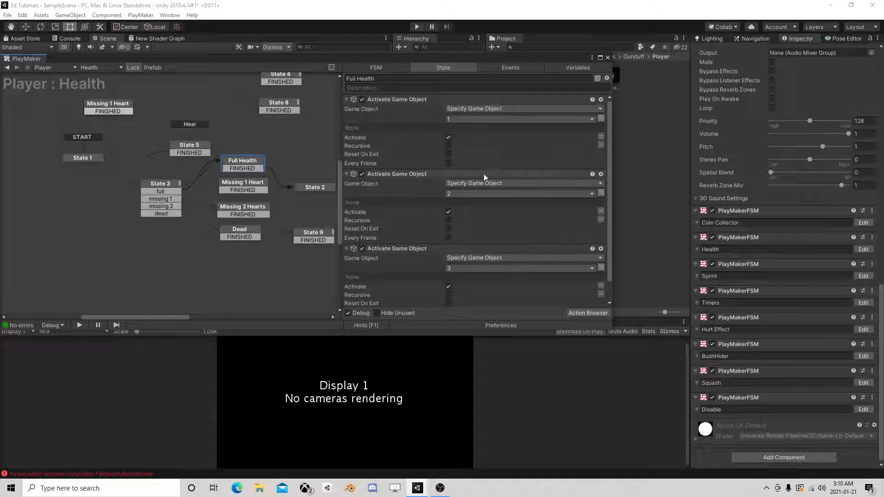
scroll(432, 185, "down", 1)
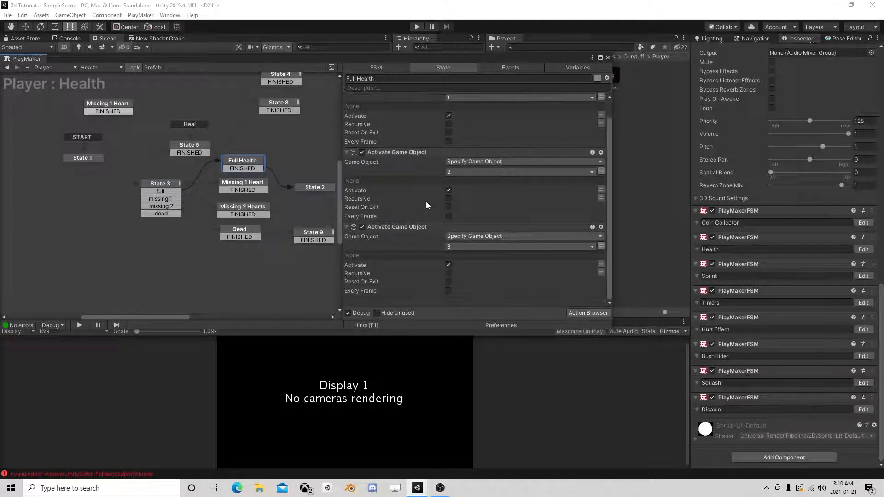
left_click(249, 185)
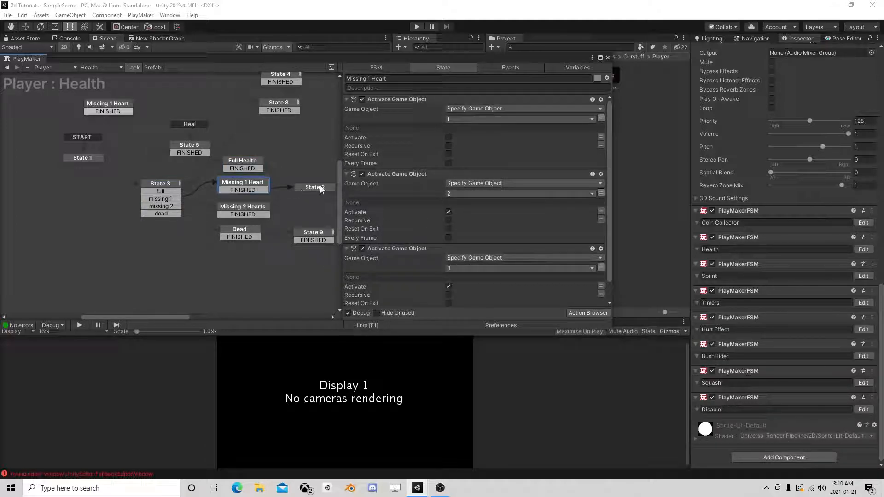
left_click(321, 188)
left_click(582, 68)
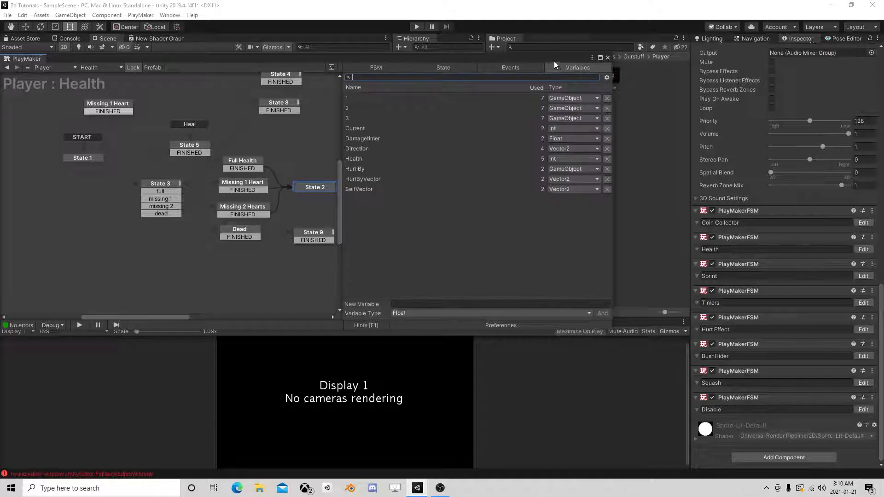
left_click_drag(554, 62, 315, 64)
left_click_drag(238, 58, 496, 66)
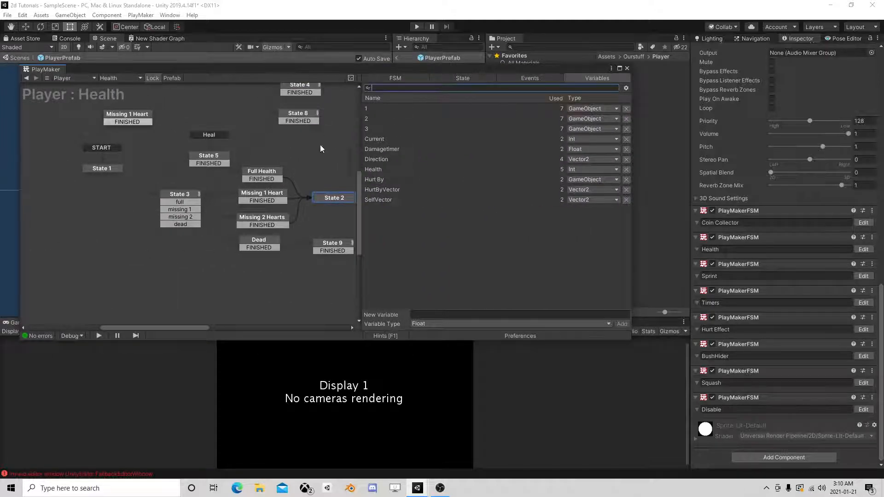
left_click(272, 173)
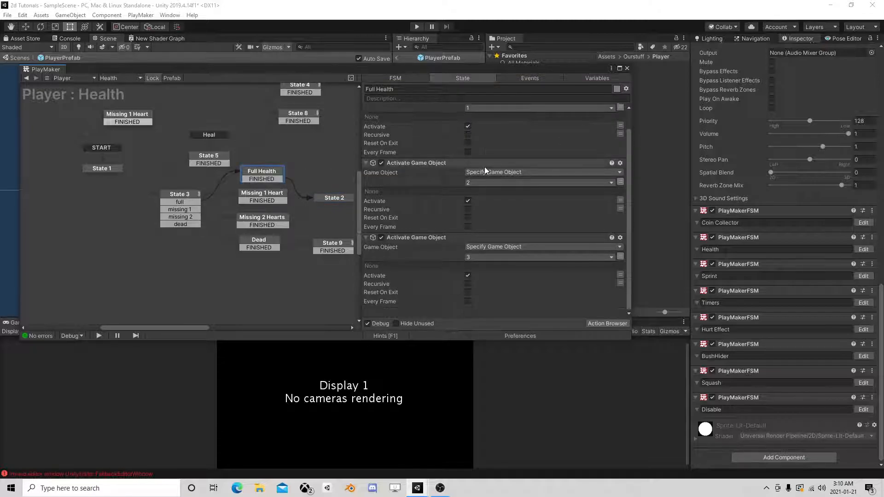
left_click(270, 220)
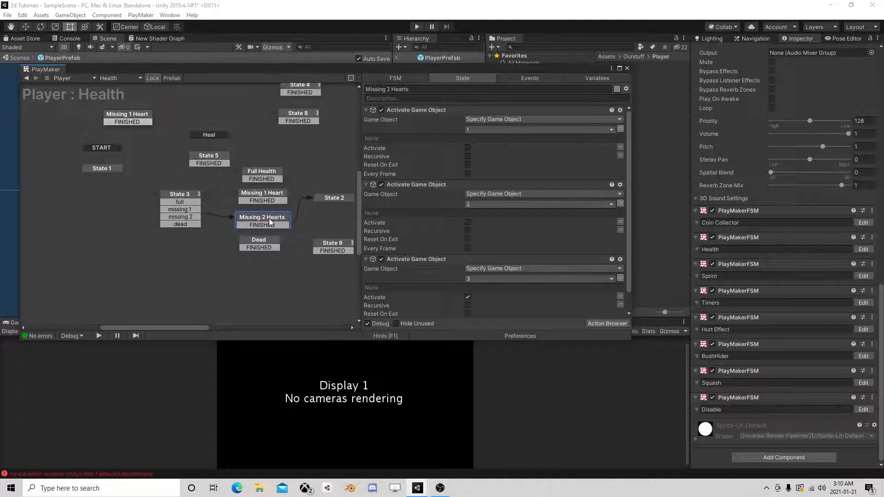
Step: Assign heart object 1 from the Canvas Health Foreground as the value of the Health FSM variable 1
left_click(569, 85)
left_click_drag(582, 68, 249, 75)
left_click(416, 200)
left_click(422, 207)
left_click(430, 222)
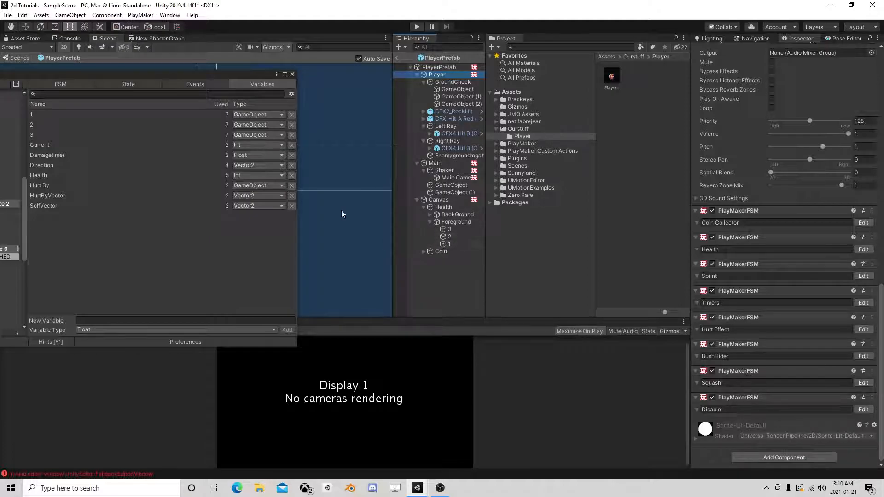
left_click(115, 116)
left_click_drag(446, 244, 128, 293)
Step: Assign Foreground heart objects 2 and 3 as the values of the matching variables 2 and 3
left_click(71, 124)
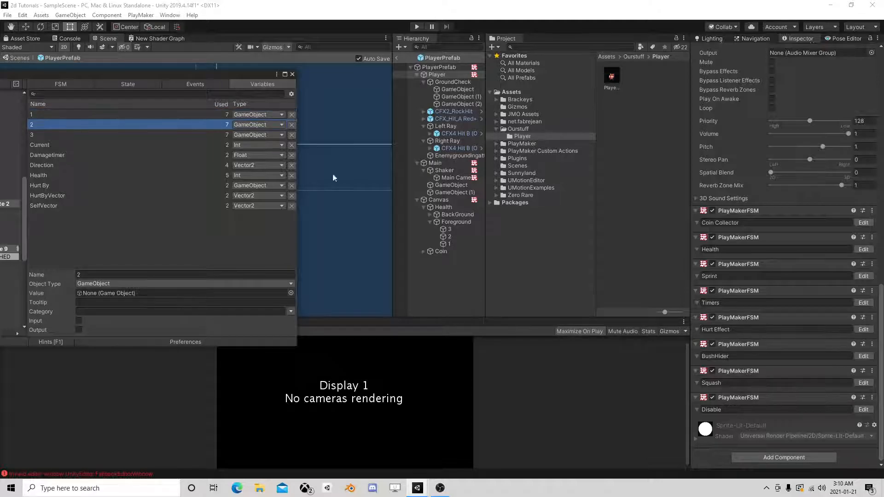
left_click_drag(448, 236, 107, 297)
left_click(44, 135)
left_click_drag(451, 229, 239, 216)
left_click_drag(99, 290, 100, 292)
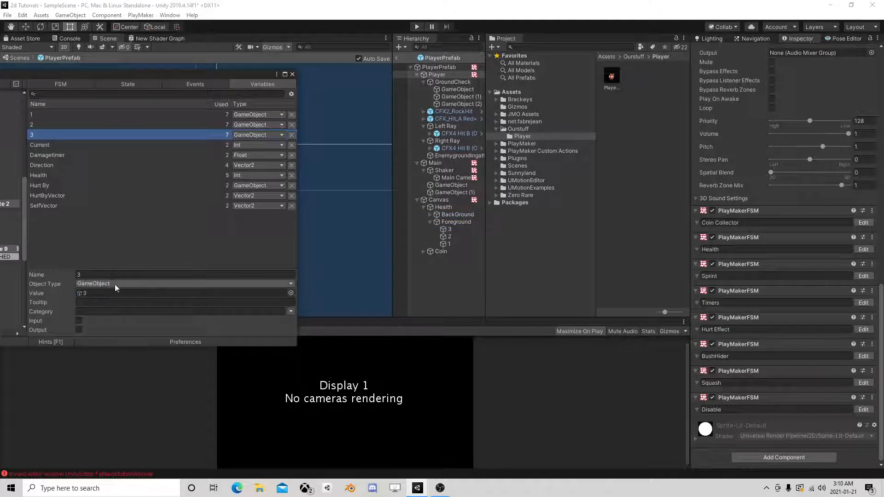
Step: Examine the remaining Health FSM variables from Current through SelfVector for their assigned values, and close the FSM editor
left_click(47, 145)
left_click(48, 155)
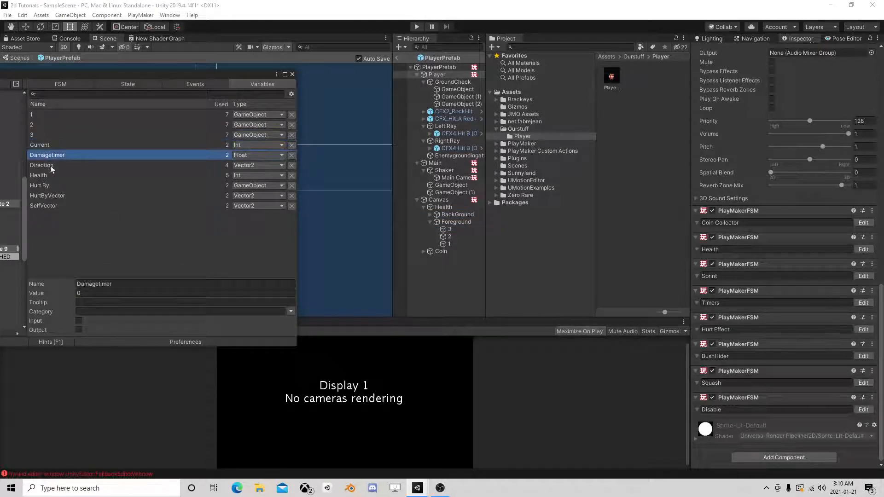
left_click(49, 165)
left_click(48, 175)
left_click(44, 185)
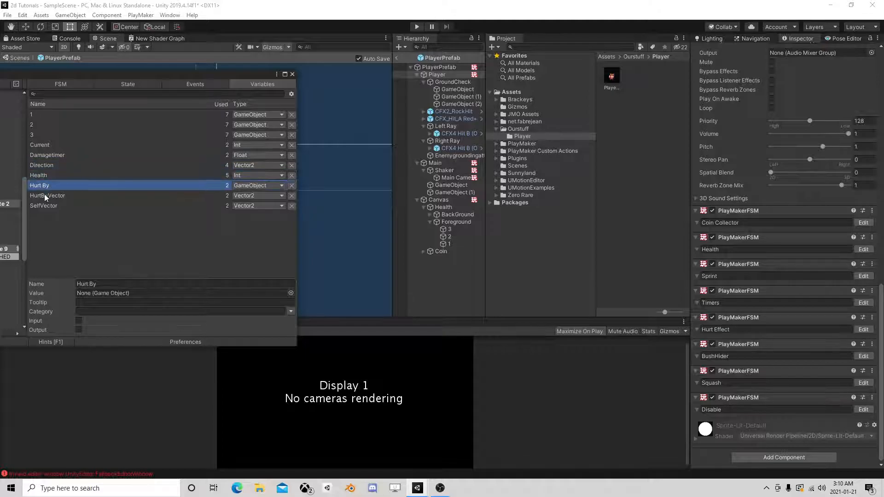
left_click(44, 194)
left_click(49, 206)
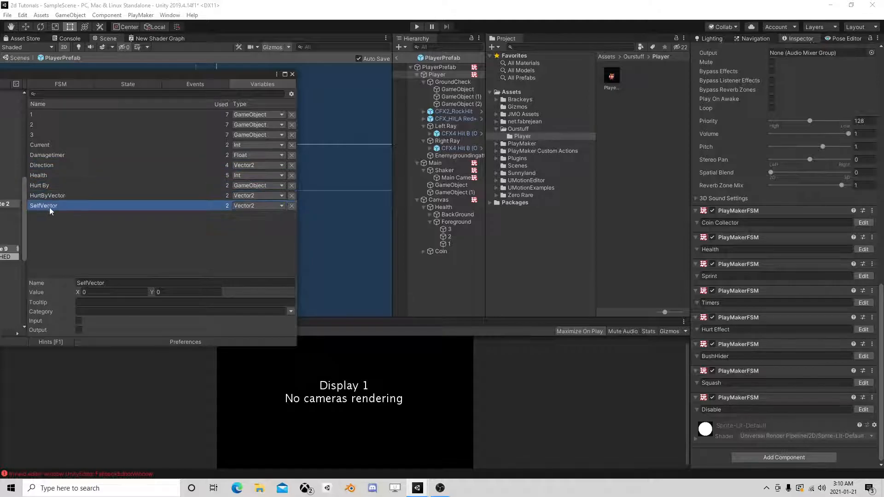
left_click_drag(107, 77, 214, 82)
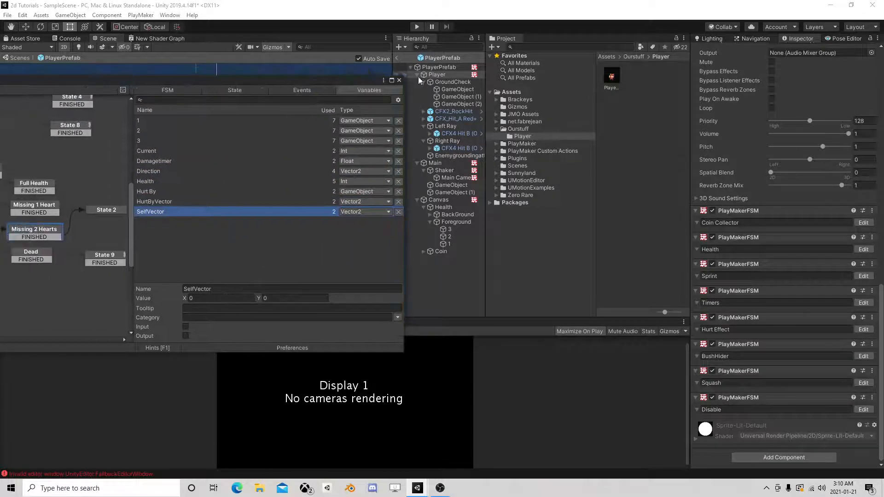
left_click(400, 81)
Step: Assign the Canvas as the Send Event target object in State 2 of the Player's Coin Collector FSM, and check State 3's actions
left_click(863, 222)
left_click(167, 191)
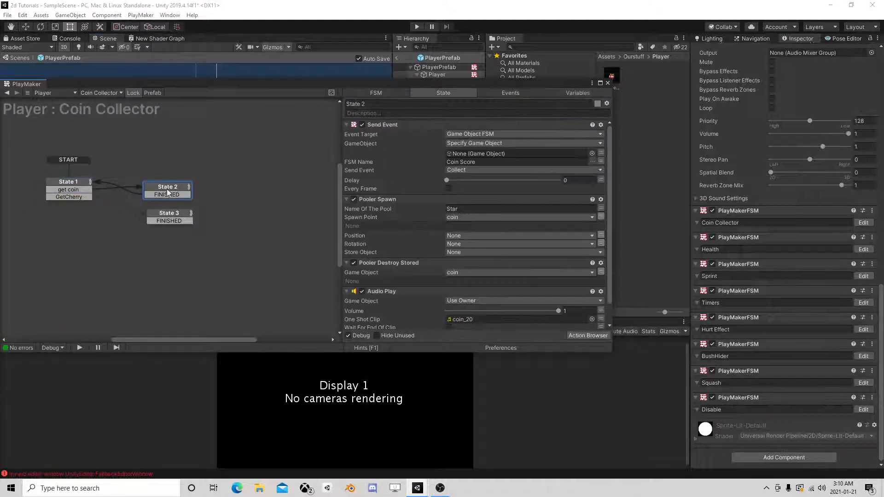
left_click_drag(522, 87, 302, 60)
left_click_drag(438, 200, 258, 129)
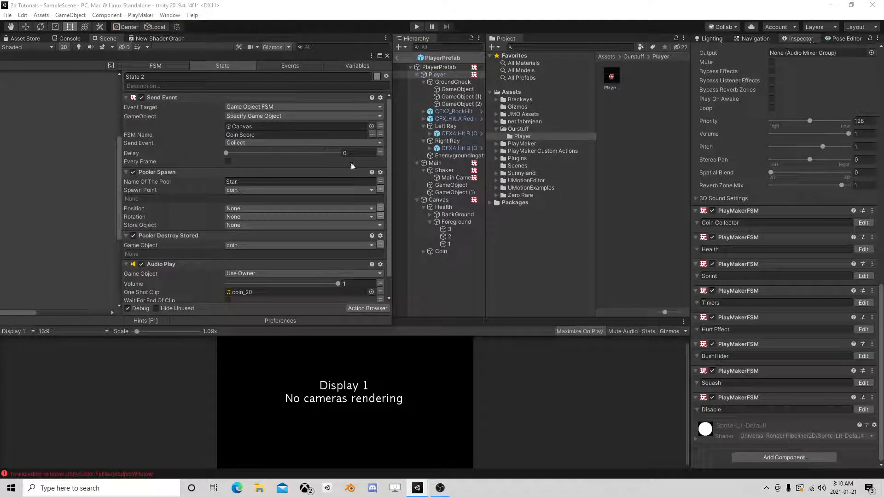
left_click(441, 200)
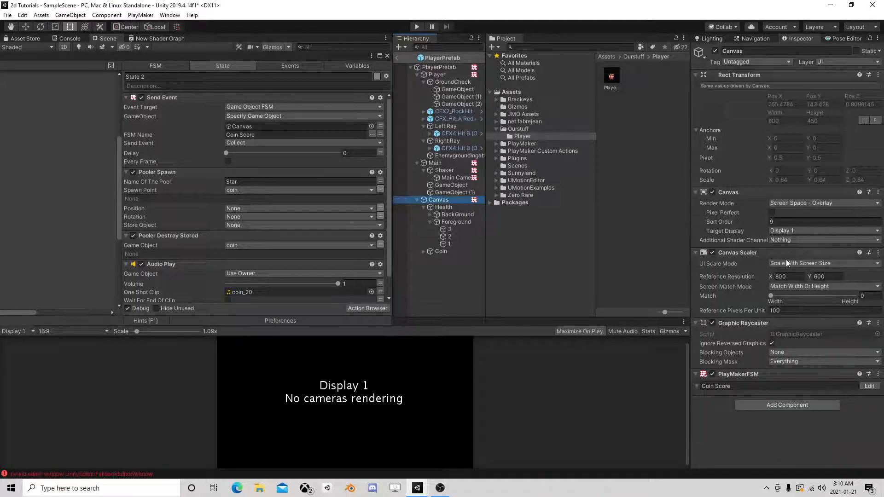
scroll(309, 217, "down", 2)
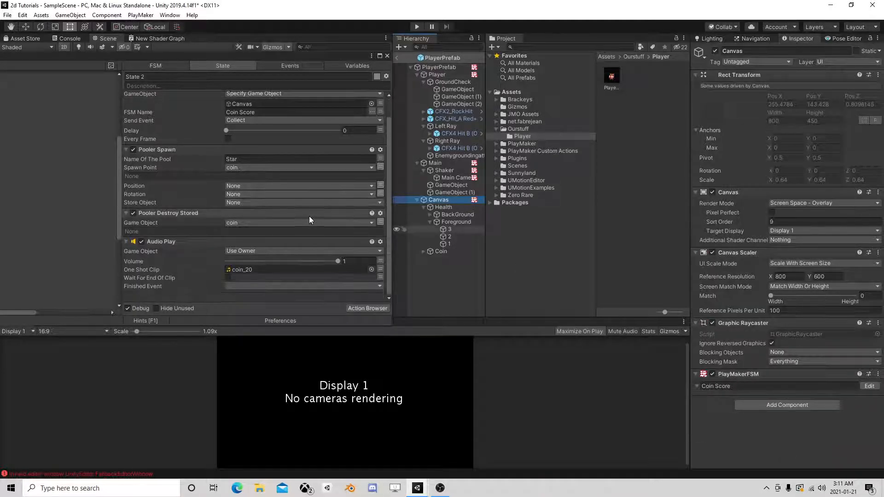
left_click_drag(234, 59, 493, 76)
left_click(208, 203)
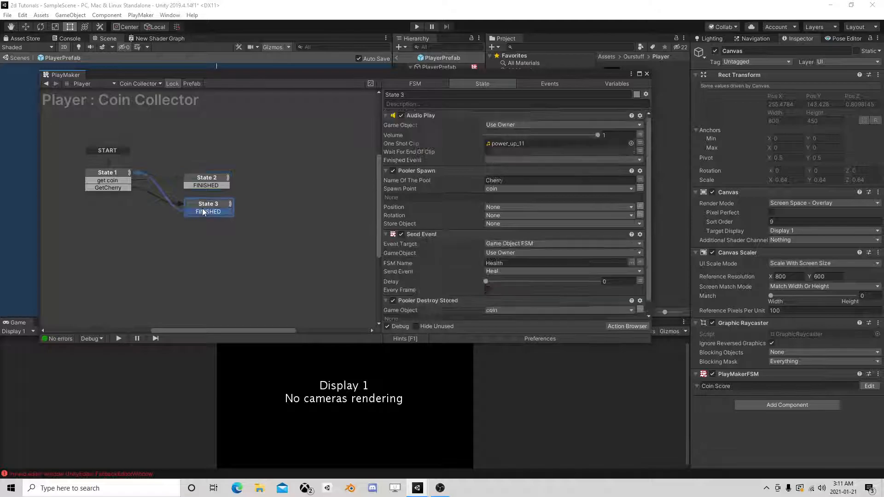
scroll(535, 228, "down", 1)
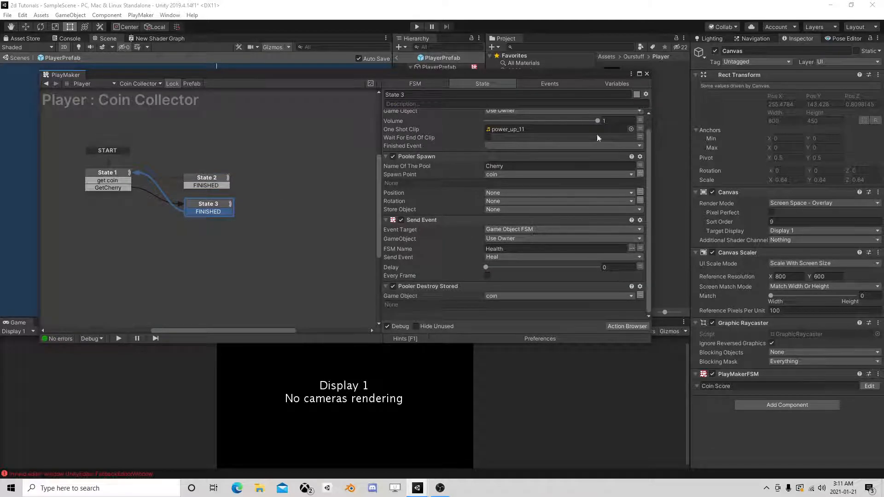
left_click(647, 74)
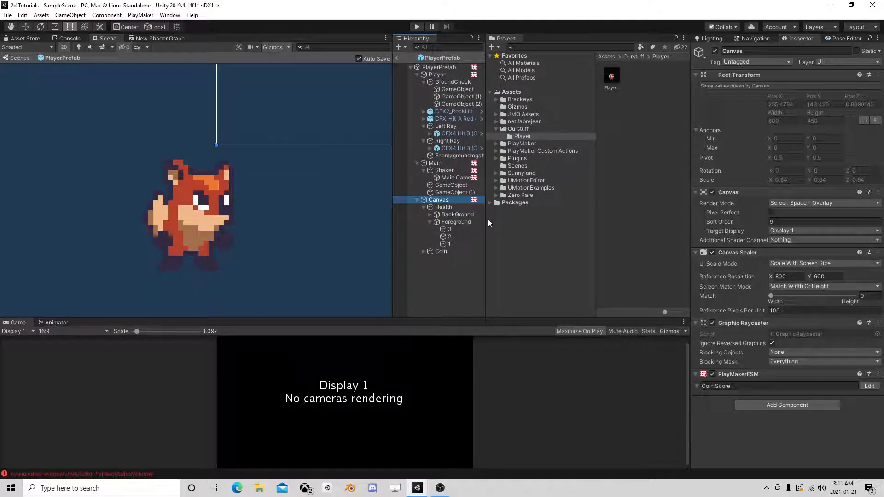
Step: Leave prefab editing to return to SampleScene and save the scene
left_click(398, 60)
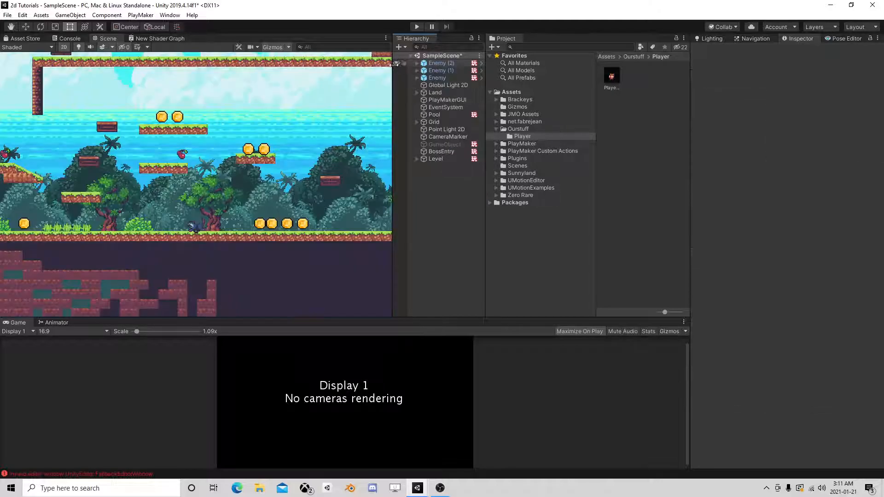
left_click(22, 15)
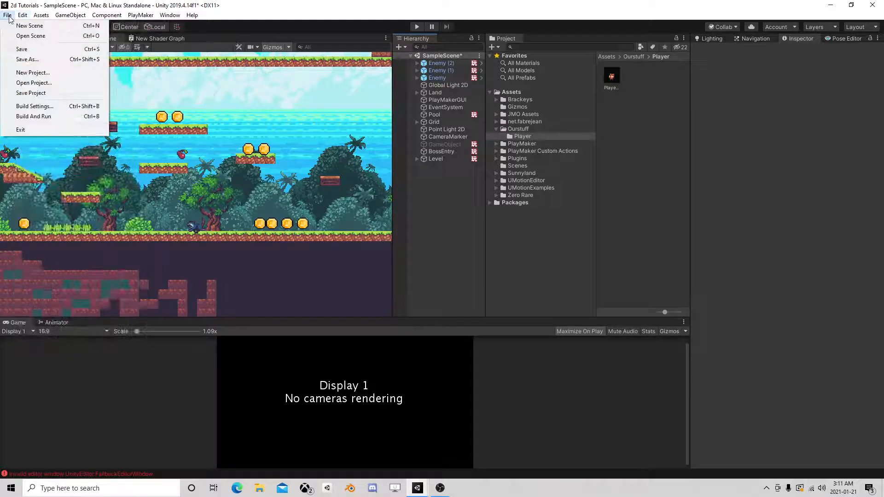
left_click(21, 52)
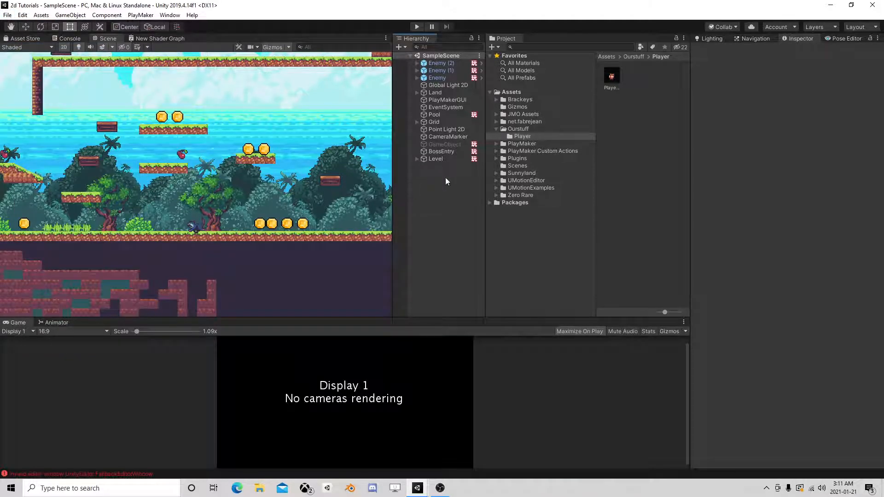
Step: Playtest the level by collecting a coin, taking enemy damage and picking up a cherry to check the hearts and coin counter
left_click(416, 27)
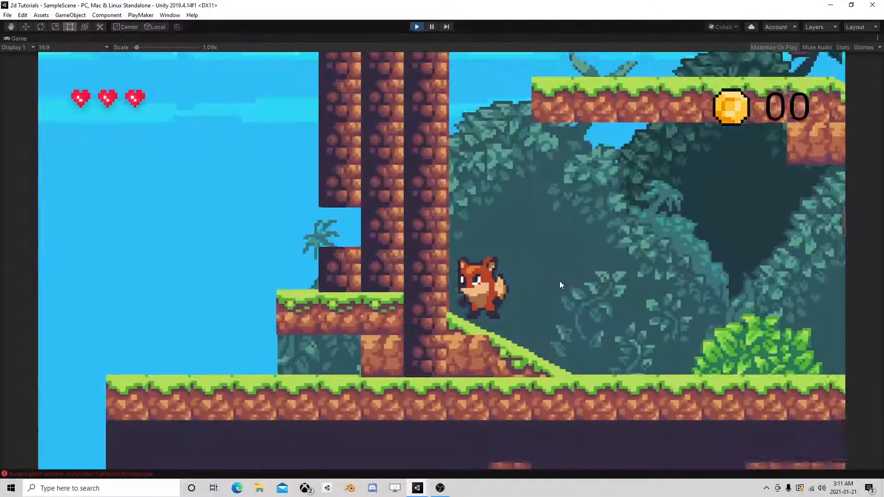
key("d")
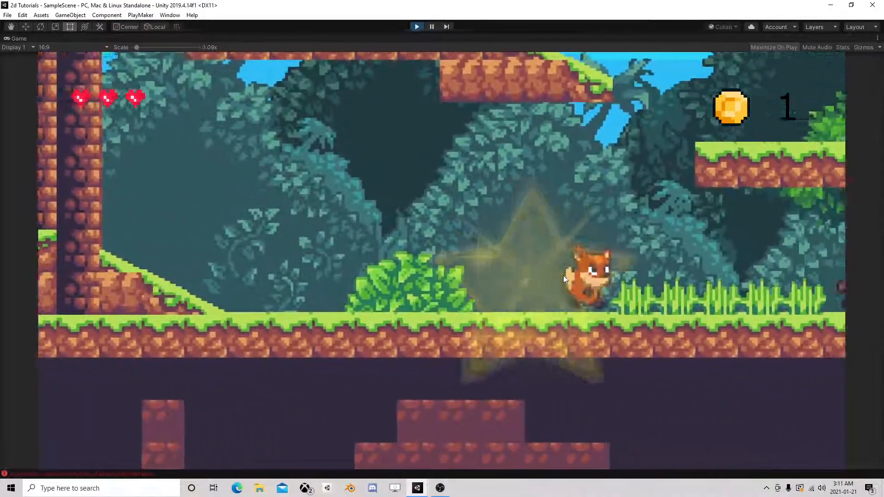
key("space")
key("a")
key("space")
key("d")
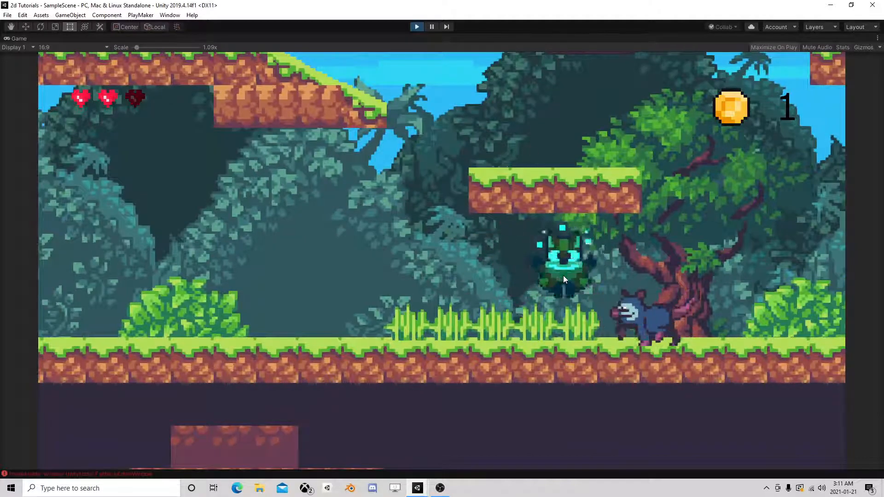
key("a")
key("space")
key("d")
key("a")
key("space")
key("d")
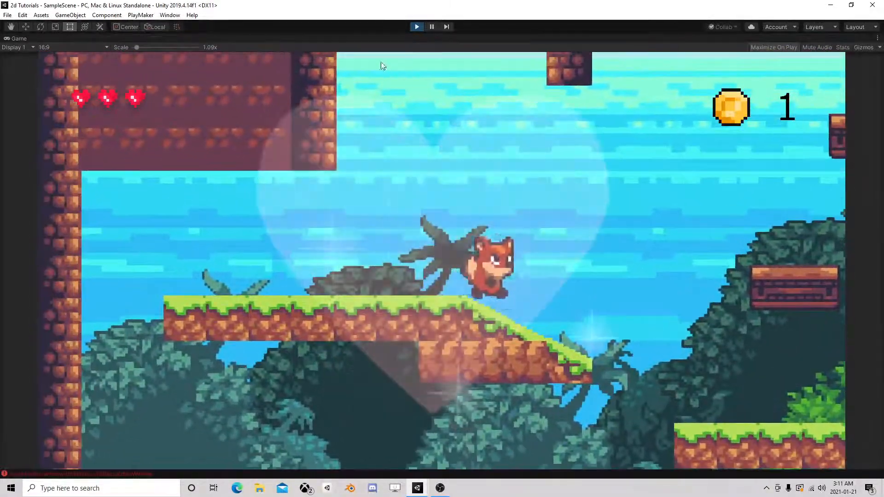
left_click(416, 27)
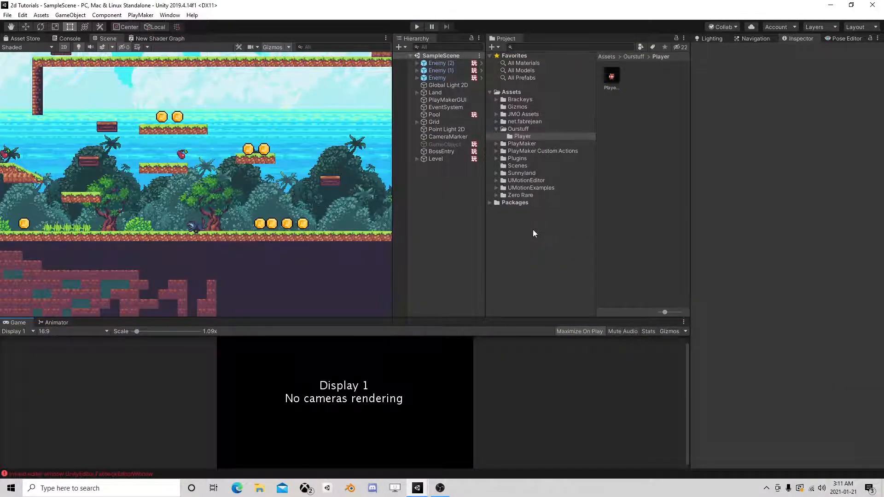
Step: Save SampleScene again after the playtest
scroll(270, 188, "down", 10)
mouse_move(263, 90)
middle_mouse_down()
mouse_move(207, 160)
mouse_move(150, 82)
mouse_move(145, 90)
mouse_move(318, 95)
mouse_move(276, 116)
mouse_move(221, 86)
mouse_move(270, 86)
middle_mouse_up()
scroll(234, 152, "up", 7)
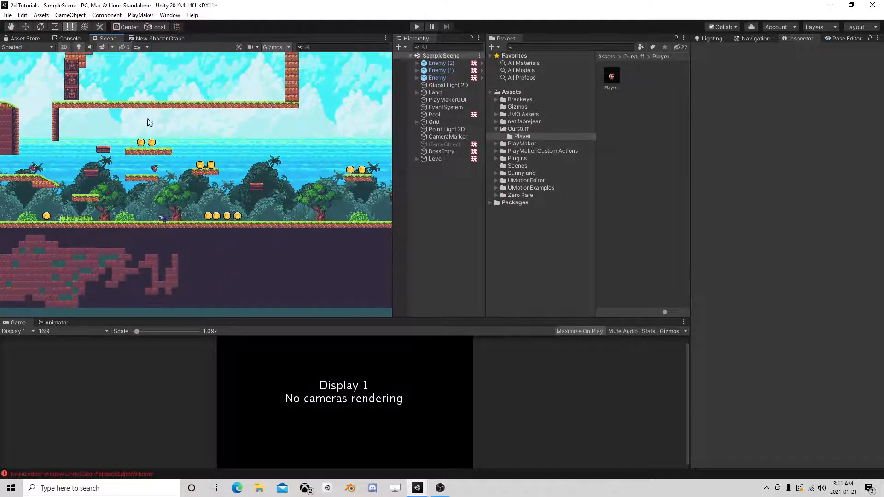
middle_click_drag(155, 127, 188, 145)
left_click(3, 15)
left_click(11, 49)
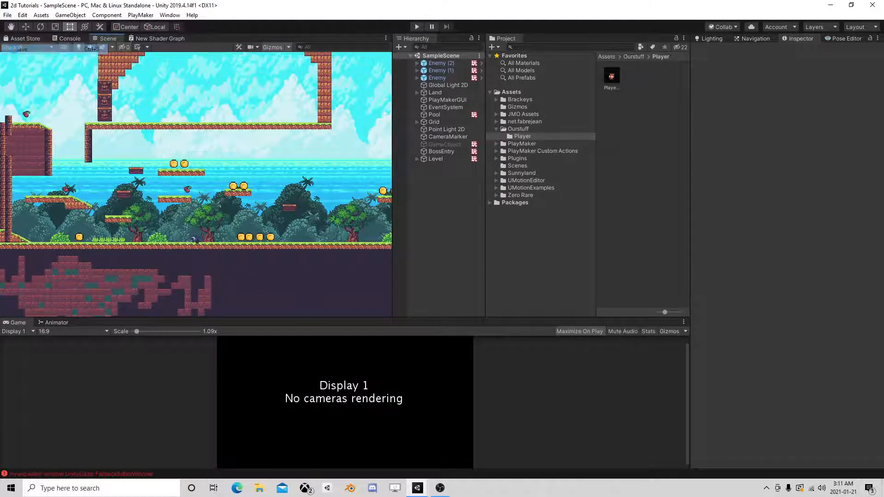
middle_click_drag(211, 131, 247, 171)
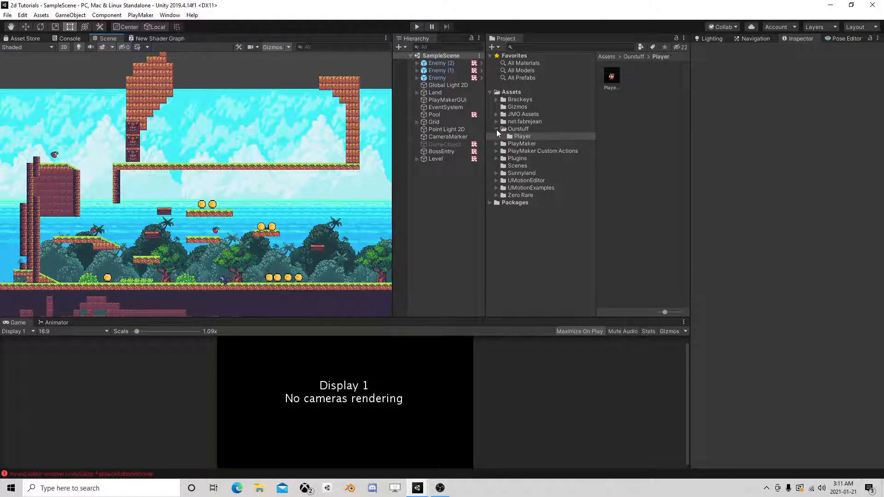
Step: Open the frog's idle sprite folder among the enemy sprites of the Sunnyland artwork
left_click(496, 196)
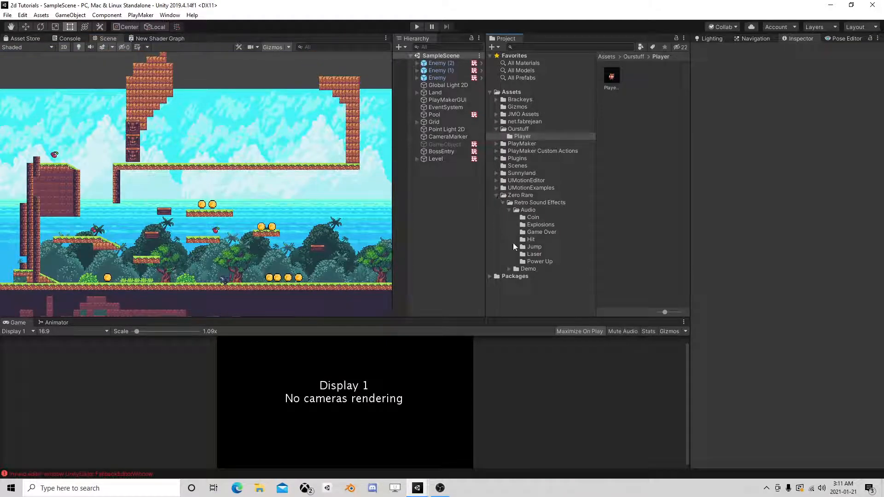
left_click(496, 197)
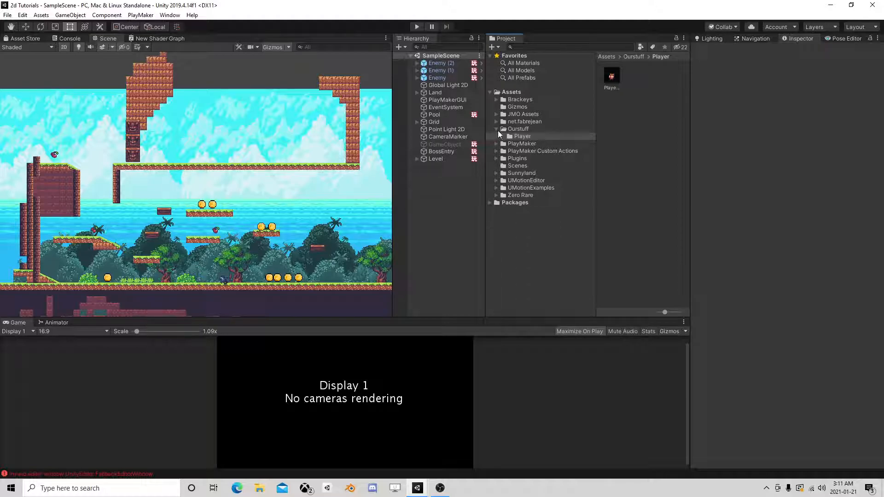
left_click(496, 173, "alt")
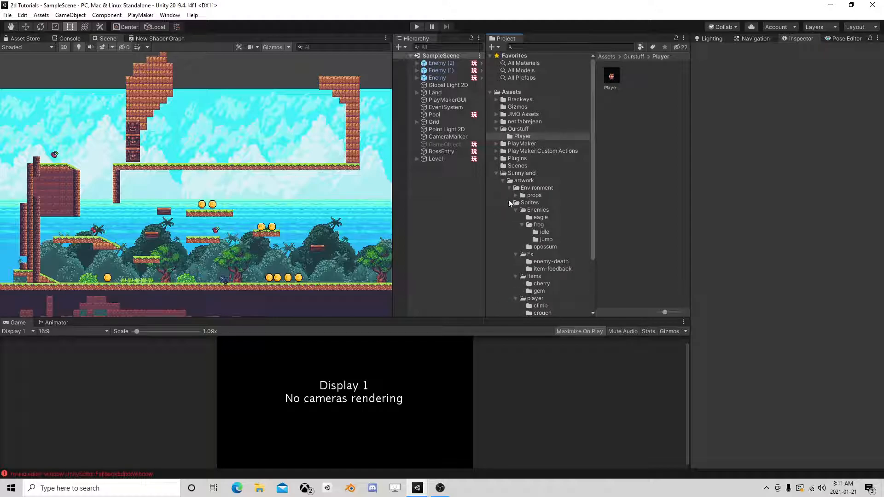
scroll(512, 208, "down", 3)
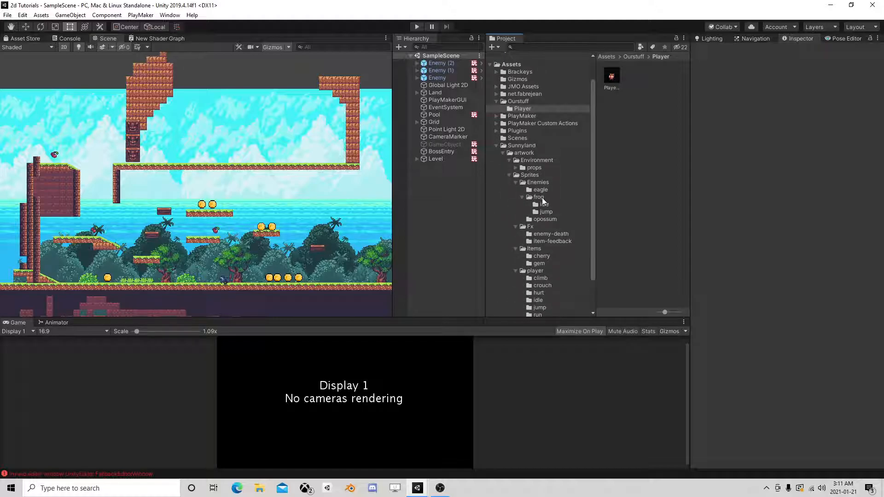
left_click(544, 205)
Step: Create an empty game object at the root of SampleScene and name it Boss
scroll(267, 118, "up", 6)
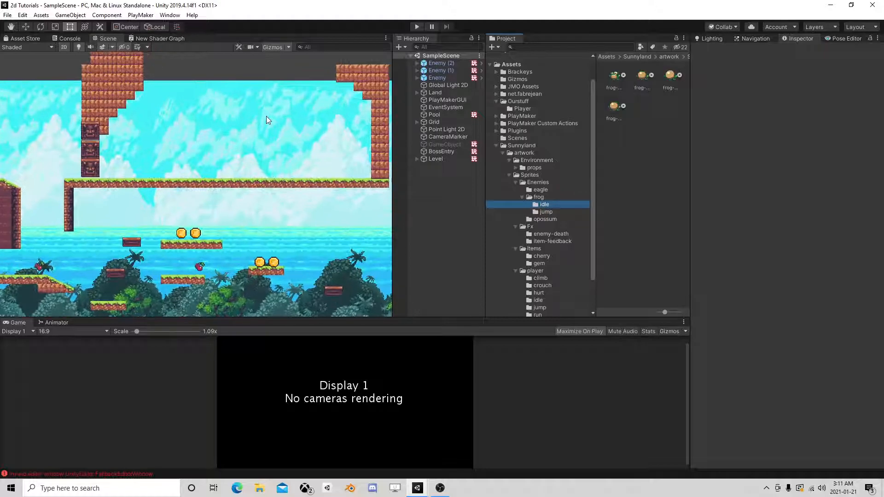
right_click(440, 171)
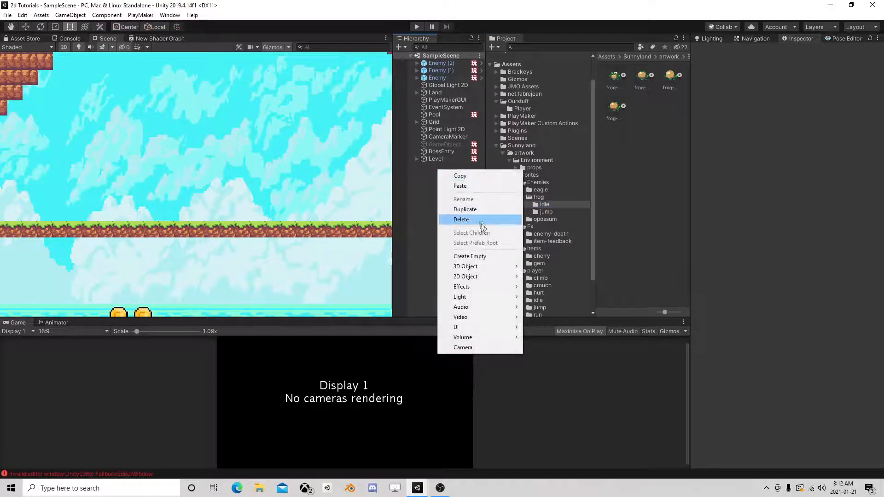
left_click(470, 256)
key("F2")
type("Boss")
key("Return")
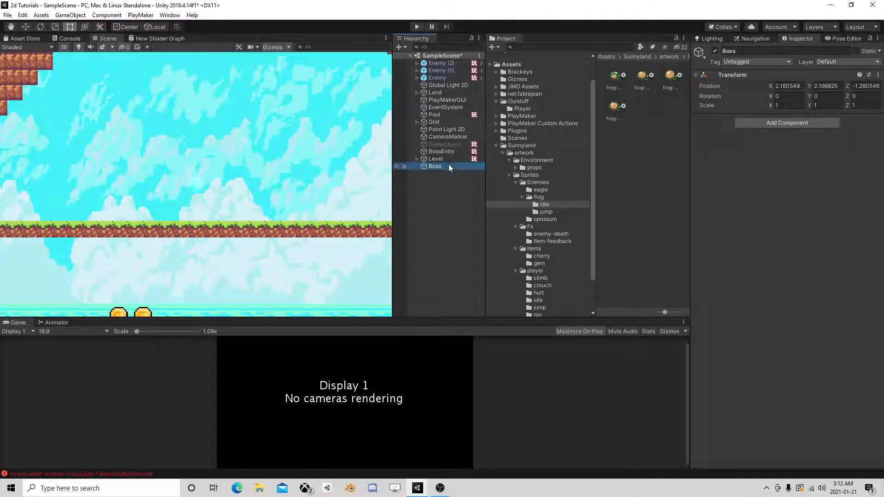
Step: Move the Boss object above the long upper grass platform, to about X 3.37 and Y 2.08
scroll(254, 217, "down", 3)
left_click(26, 26)
left_click_drag(215, 194, 307, 196)
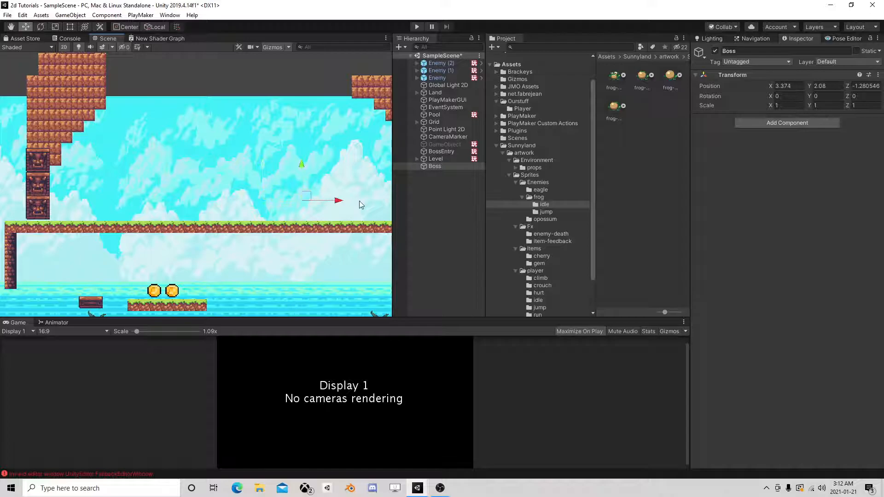
Step: Add an Animator component to the Boss object
left_click(764, 123)
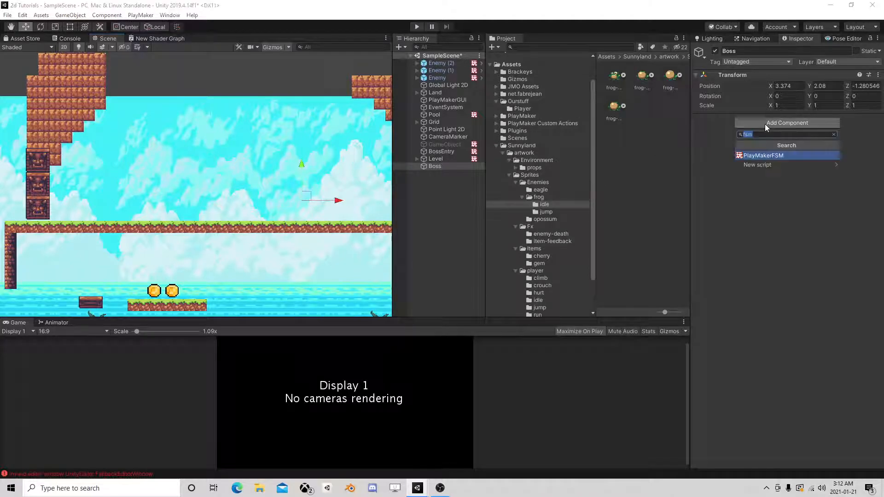
type("animat")
left_click(766, 165)
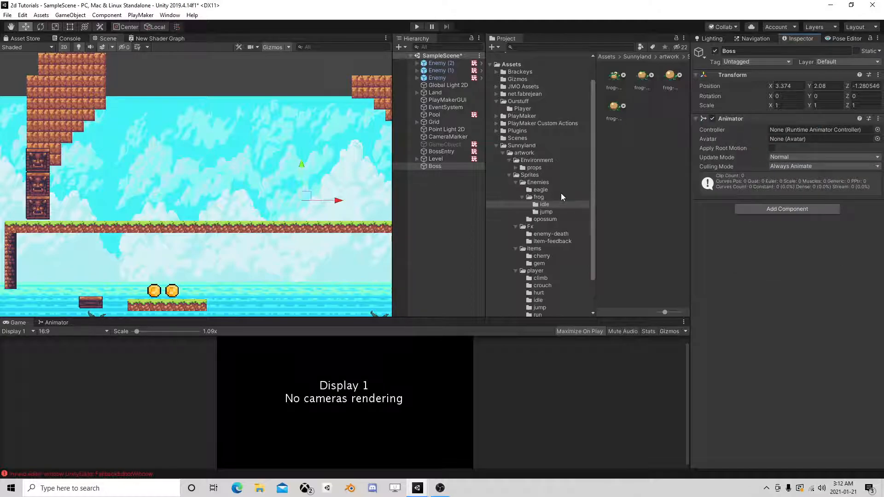
Step: Create an Animator Controller named Boss in the frog's idle sprite folder
right_click(622, 153)
mouse_move(654, 156)
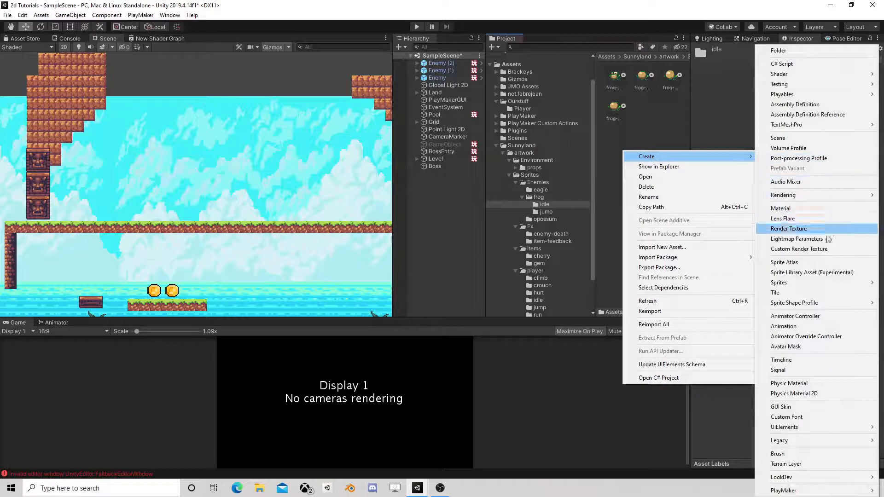
left_click(800, 316)
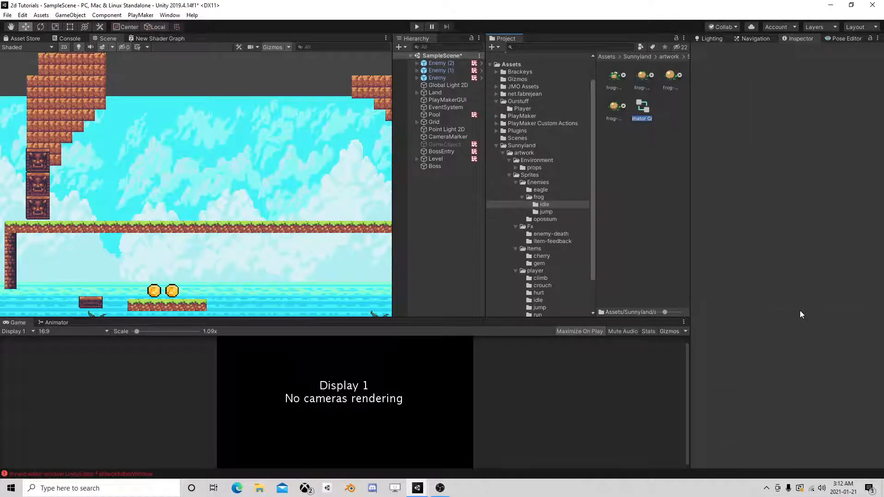
type("Boss")
key("Return")
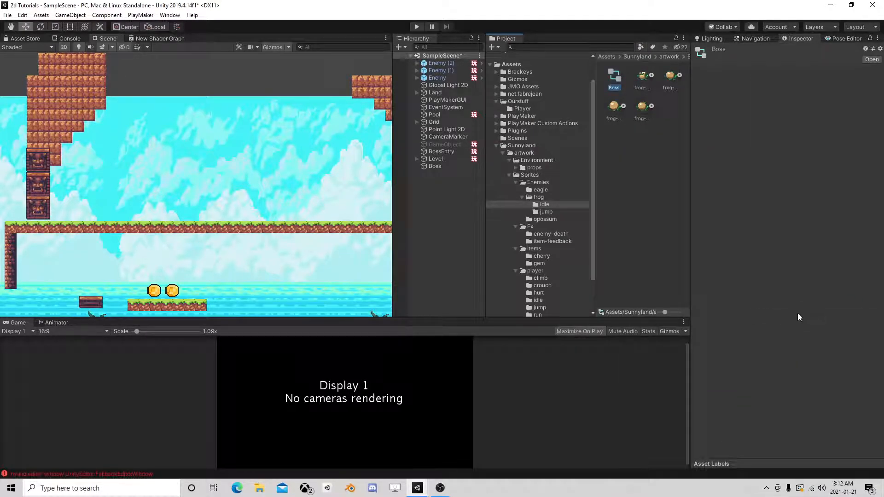
Step: Assign the Boss controller to the Boss object's Animator and create an animation clip named BossIdle in the frog's idle folder
left_click(435, 167)
left_click_drag(621, 74, 816, 129)
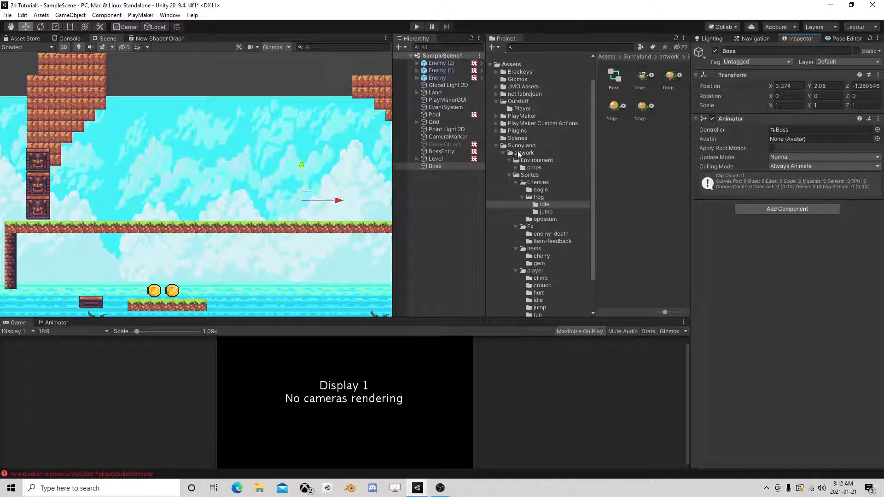
left_click(170, 15)
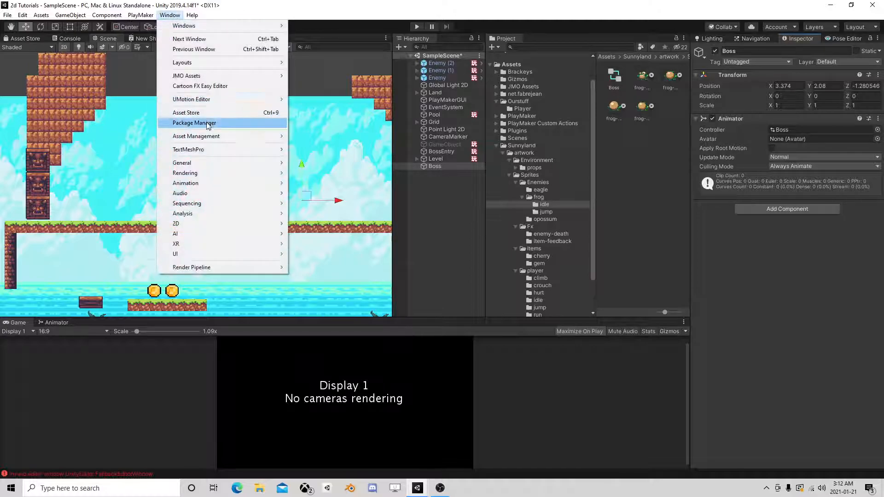
mouse_move(201, 184)
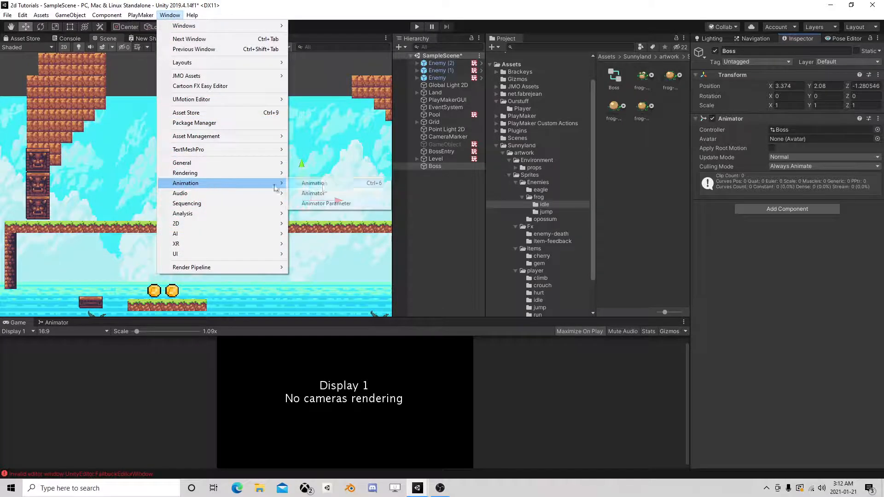
left_click(314, 183)
left_click_drag(371, 186, 154, 185)
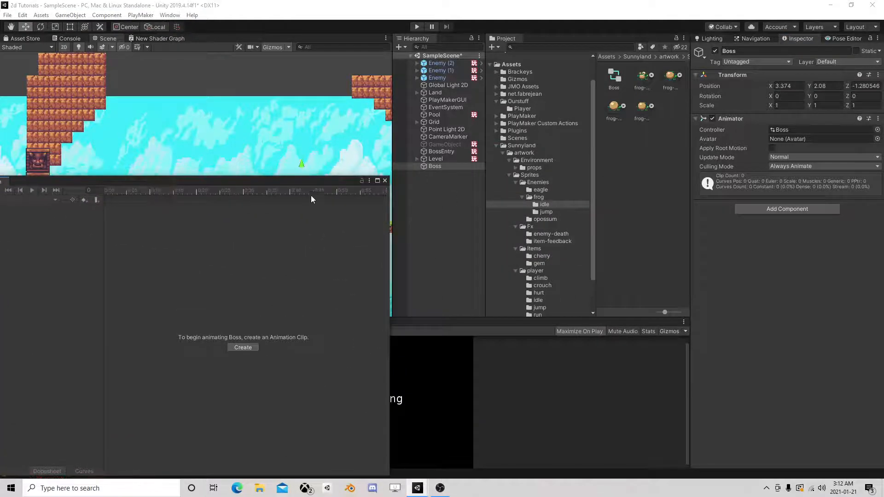
left_click(242, 348)
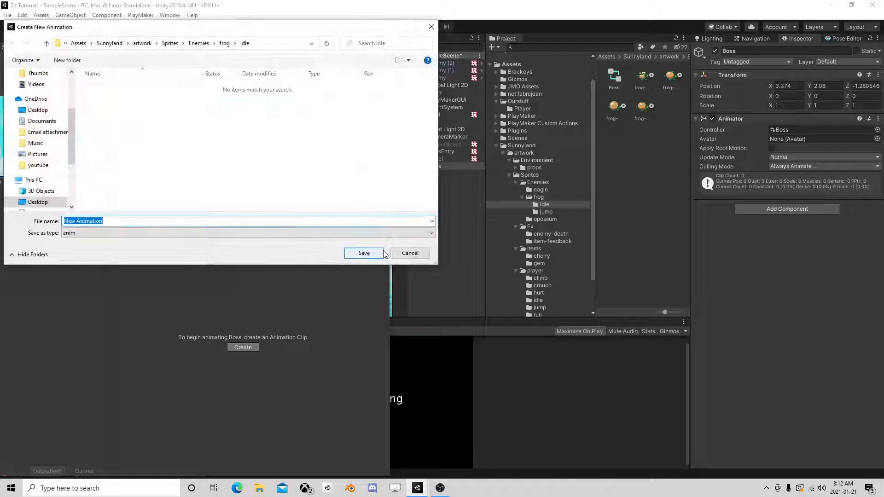
type("BossIdle")
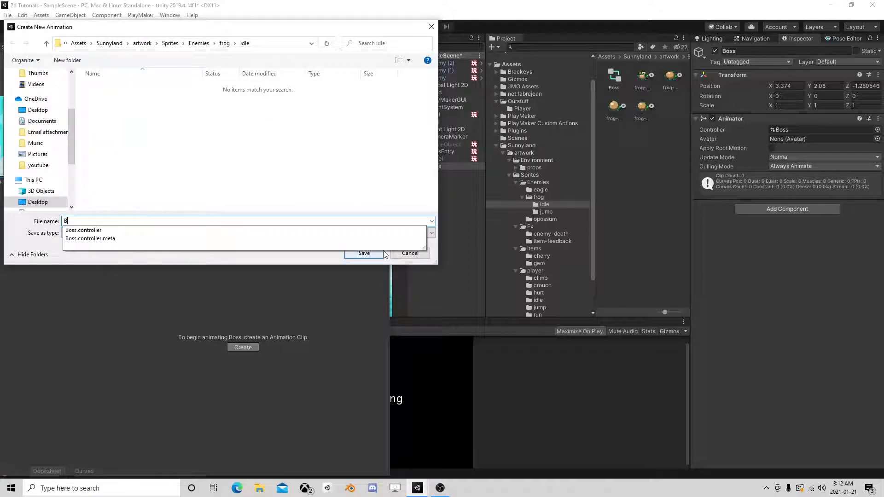
left_click(382, 253)
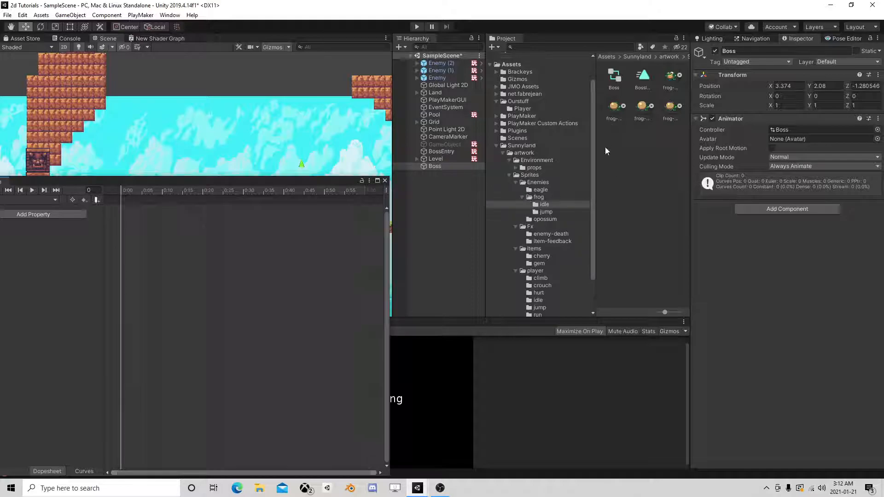
Step: Add the four sprites frog-idle-1 through frog-idle-4 as keyframes in the BossIdle clip
left_click_drag(665, 313, 658, 312)
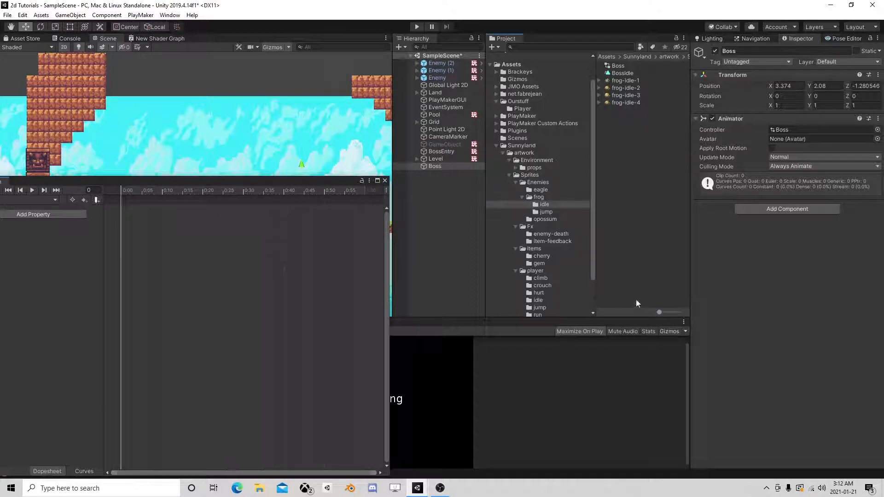
left_click(626, 80)
left_click(626, 101, "shift")
left_click_drag(628, 89, 185, 230)
left_click_drag(174, 184, 575, 93)
Step: Preview the BossIdle clip and stretch its four sprite keyframes so the last one falls at about 1:17
left_click(437, 101)
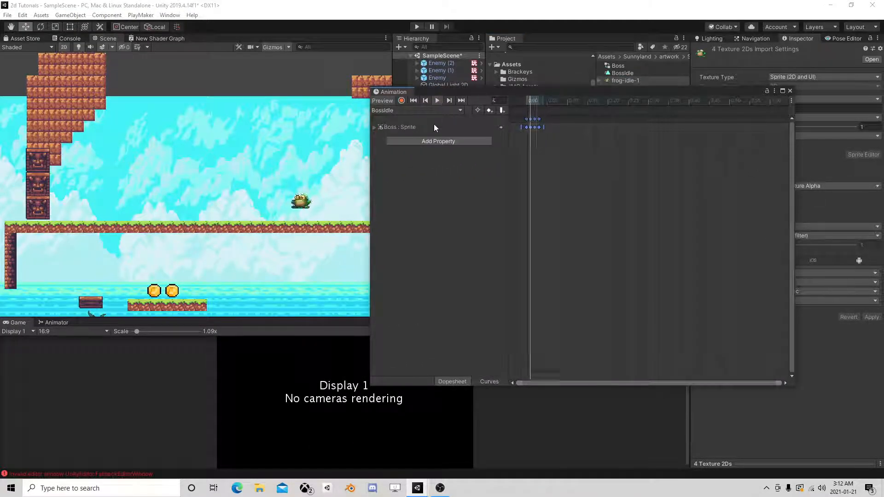
left_click_drag(540, 127, 730, 127)
scroll(639, 182, "down", 8)
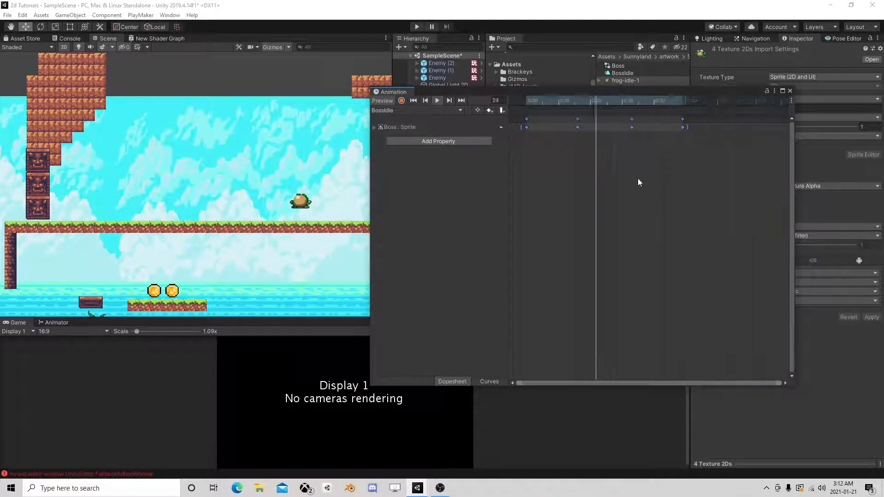
scroll(652, 177, "down", 2)
left_click_drag(603, 127, 754, 128)
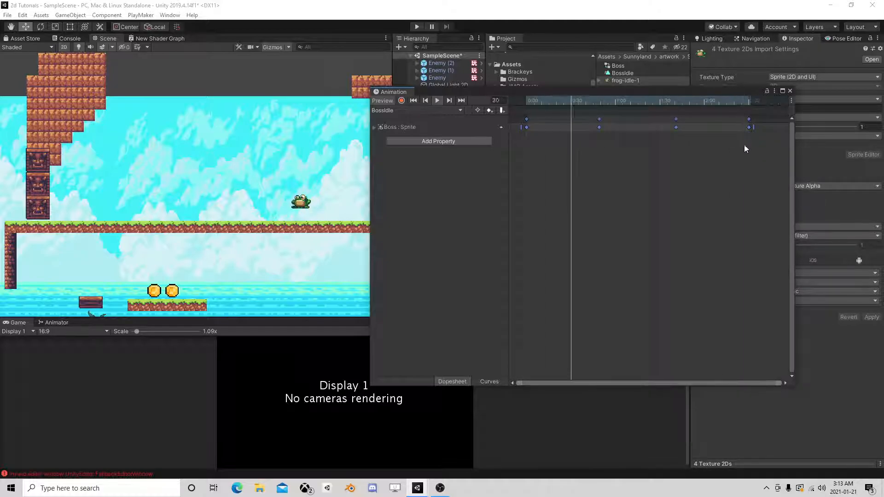
left_click_drag(753, 127, 664, 127)
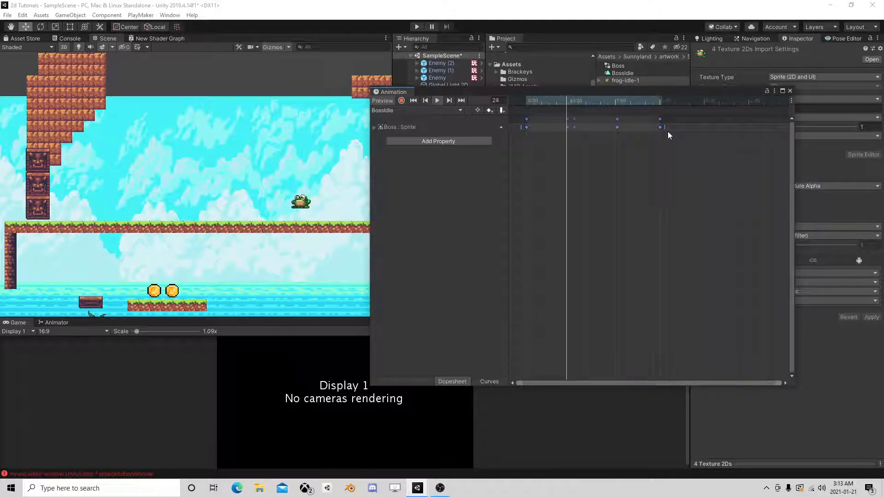
left_click_drag(666, 131, 620, 126)
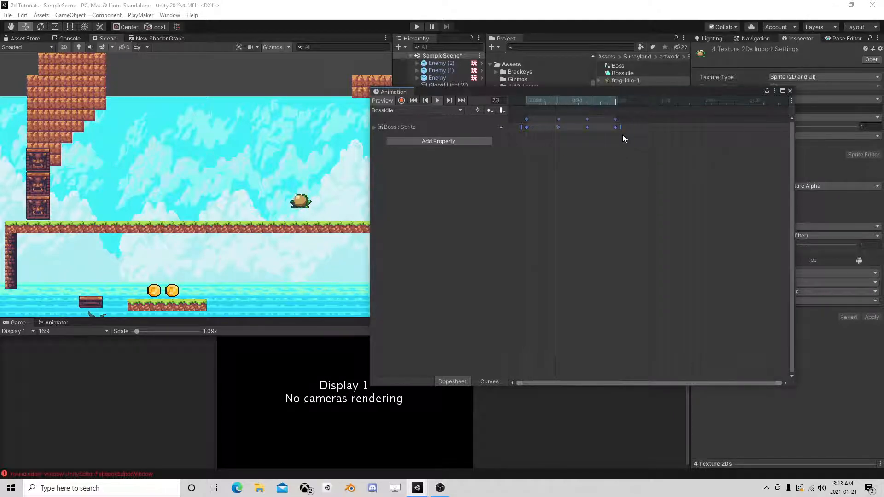
left_click_drag(622, 128, 644, 127)
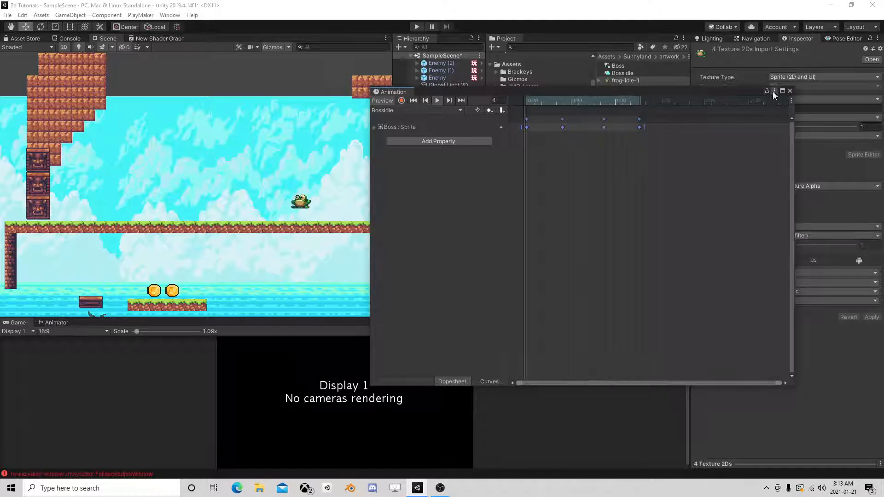
left_click(790, 91)
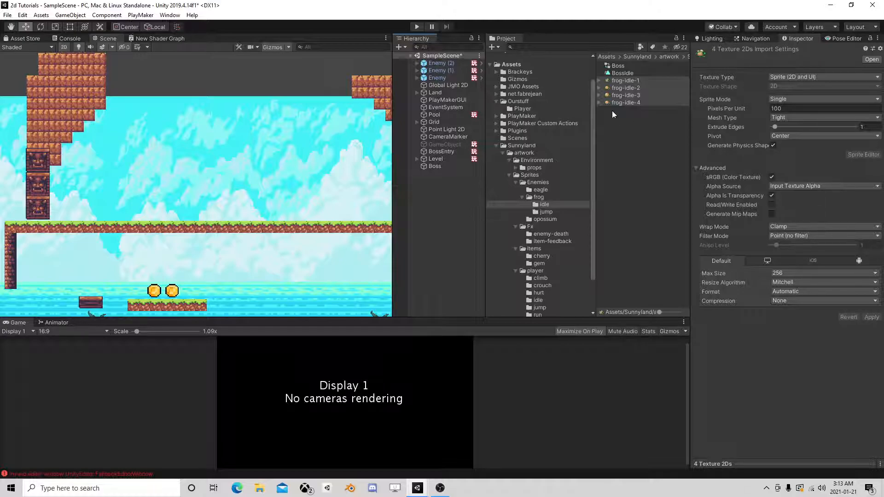
Step: Assign frog-idle-1 as the sprite of the Boss object's Sprite Renderer
left_click(430, 167)
left_click(625, 82)
left_click_drag(625, 82, 799, 218)
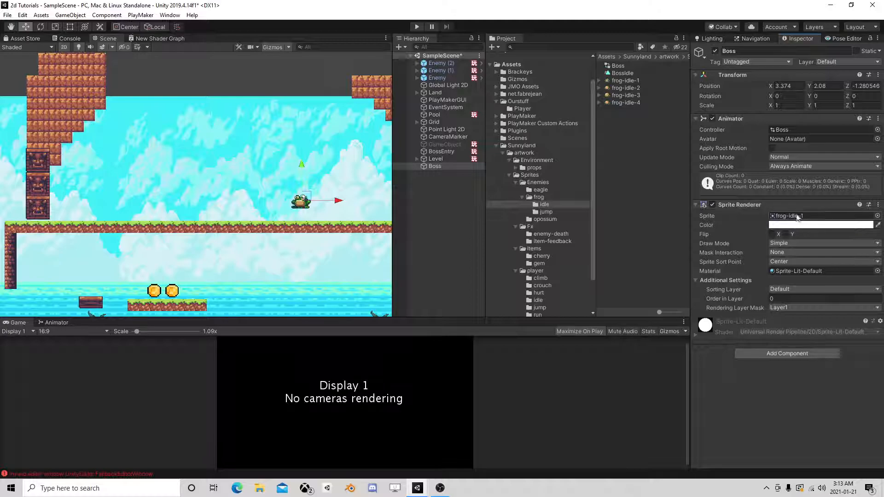
Step: Try the Boss at scale 3 on X, Y and Z, positioned on the platform at about X 3.49 and Y 2.14
left_click(783, 105)
type("3")
left_click(827, 106)
type("3")
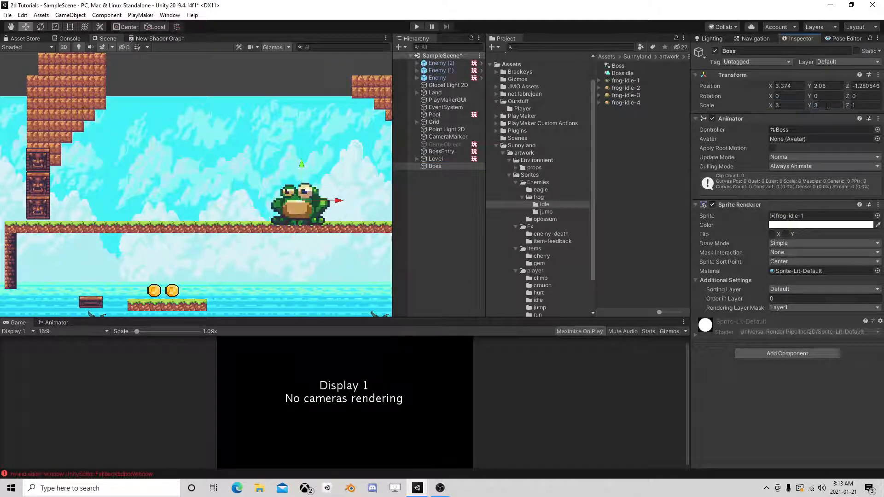
left_click(859, 106)
left_click_drag(305, 197, 313, 189)
Step: Set the Boss's scale to 4 on X, Y and Z and raise it onto the platform at about Y 2.24
left_click(783, 105)
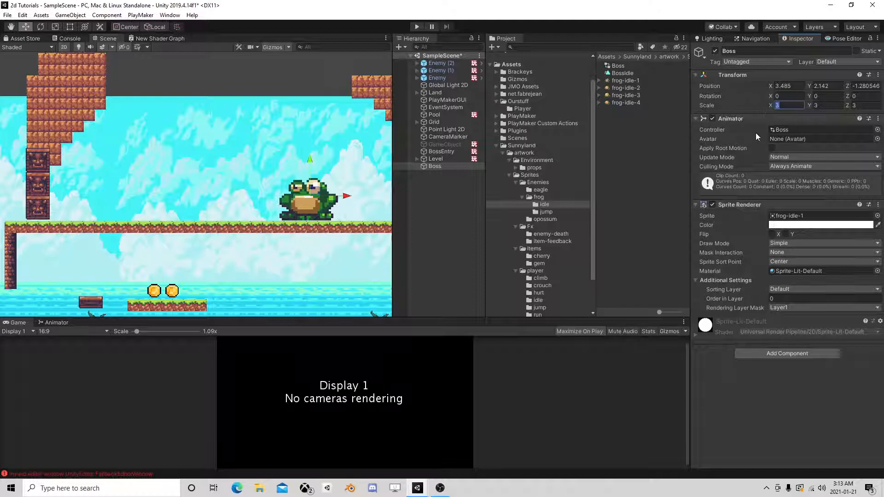
type("3.5")
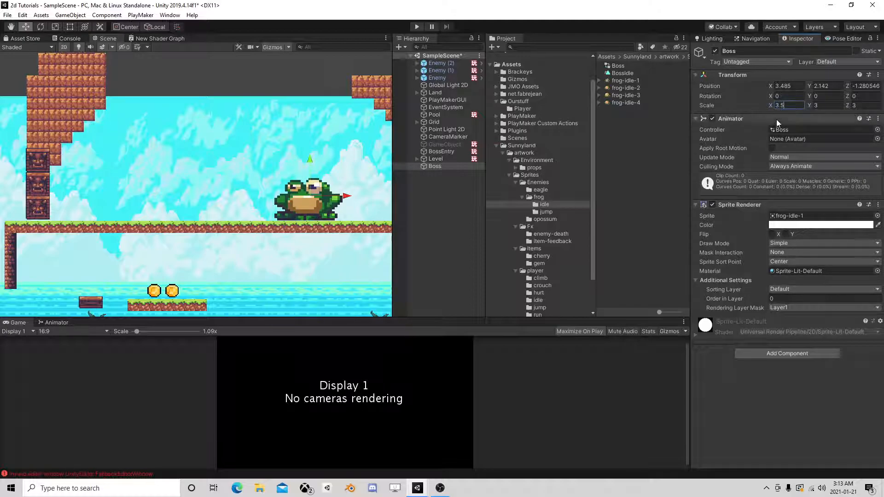
type("4")
key("Tab")
type("4")
key("Tab")
type("4")
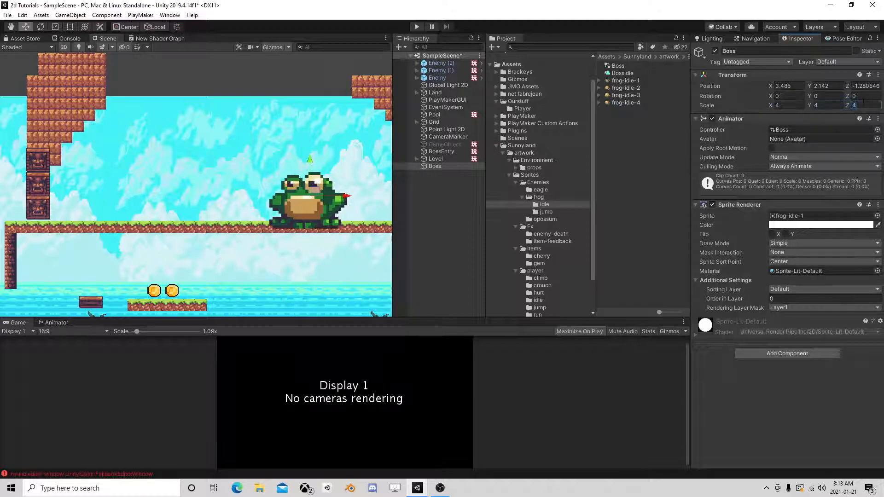
left_click_drag(321, 183, 313, 184)
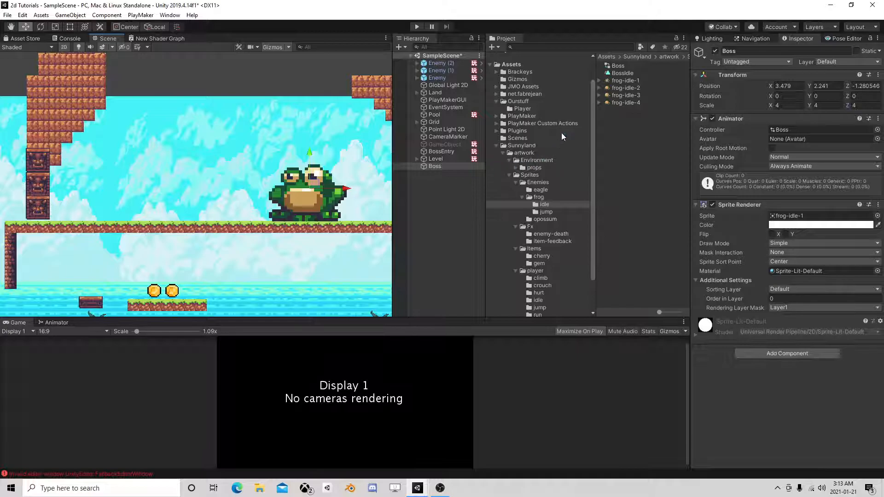
Step: Create a BossJump animation clip for the Boss, with the frog-jump-1 sprite keyed at frames 0 and 10
left_click(546, 212)
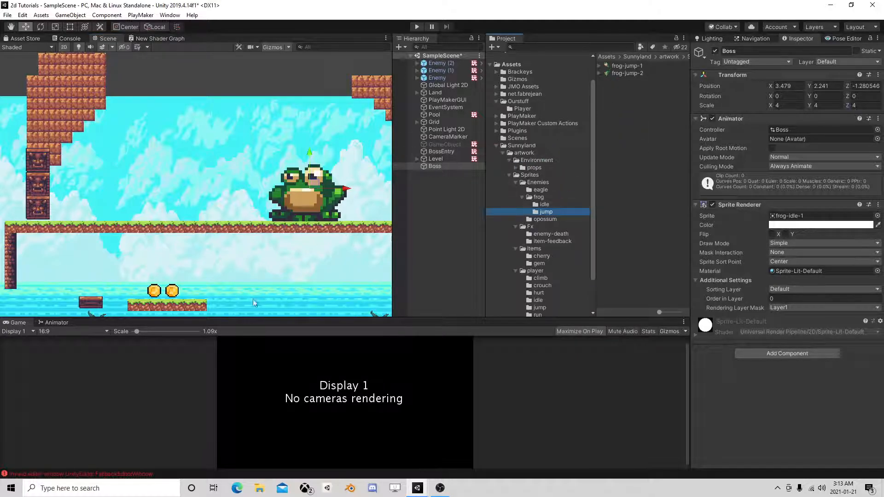
left_click(434, 167)
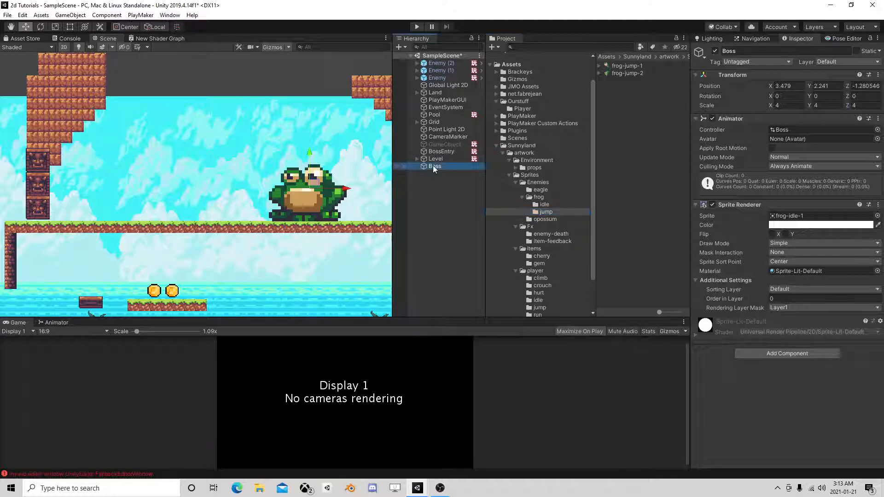
left_click(170, 15)
mouse_move(272, 183)
left_click(324, 182)
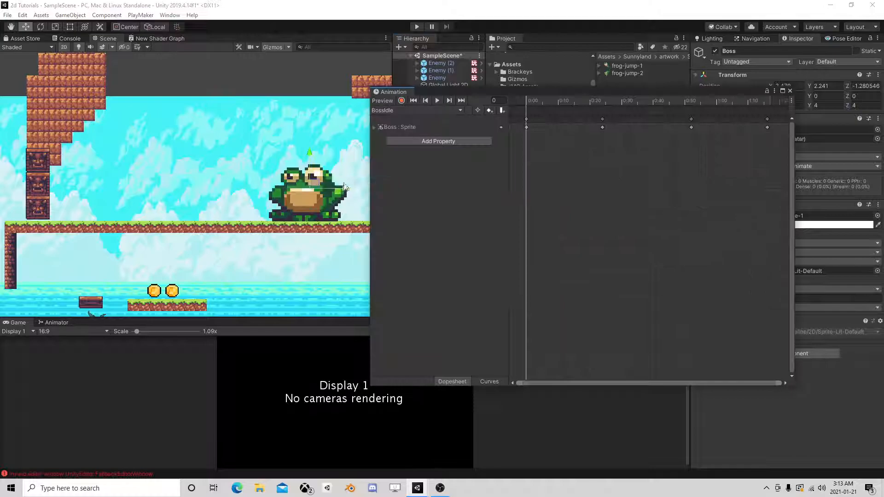
left_click_drag(515, 92, 213, 162)
left_click(91, 180)
left_click(96, 203)
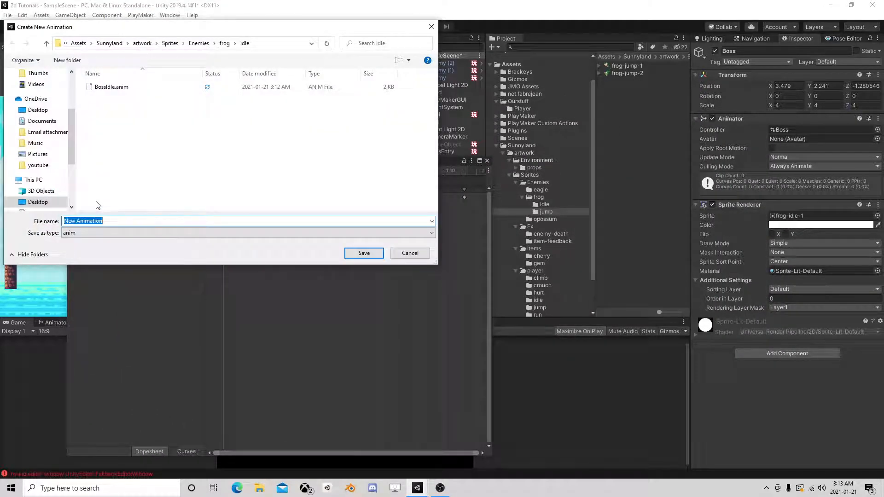
type("BossJump")
left_click(362, 253)
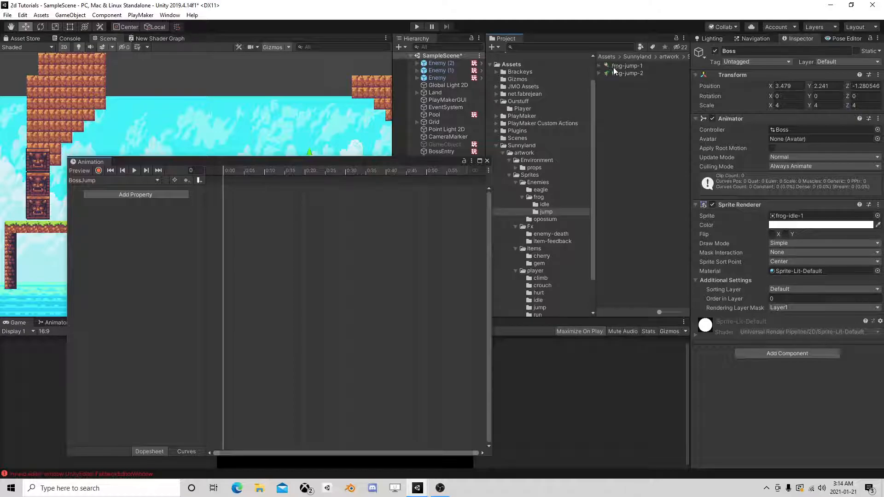
left_click_drag(613, 68, 294, 225)
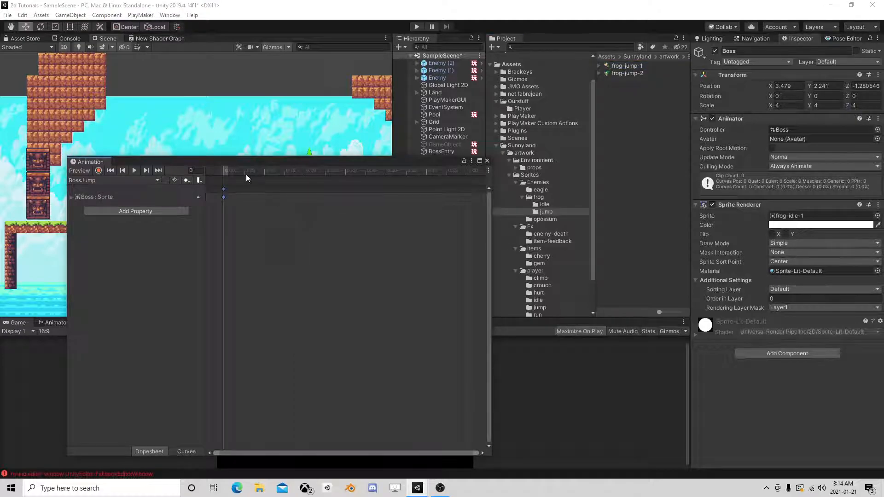
left_click_drag(231, 175, 523, 129)
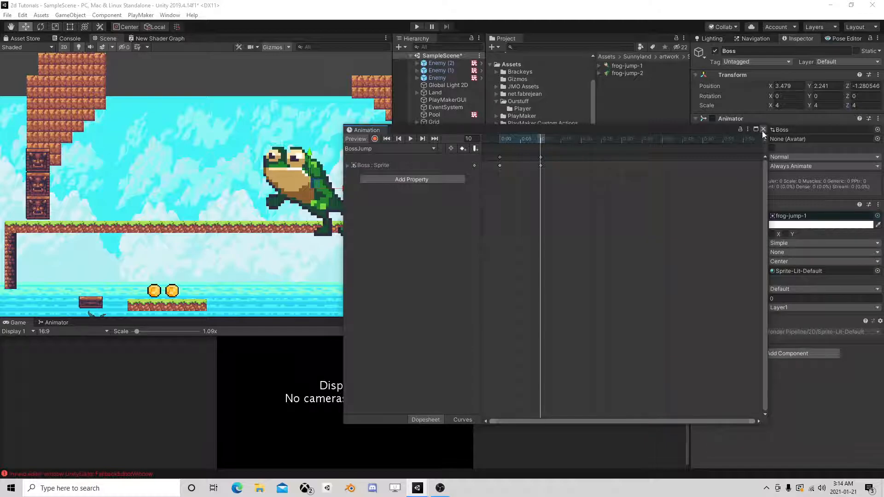
Step: Create a third animation clip for the Boss named BossFall in the frog's idle folder
left_click(388, 148)
left_click(383, 182)
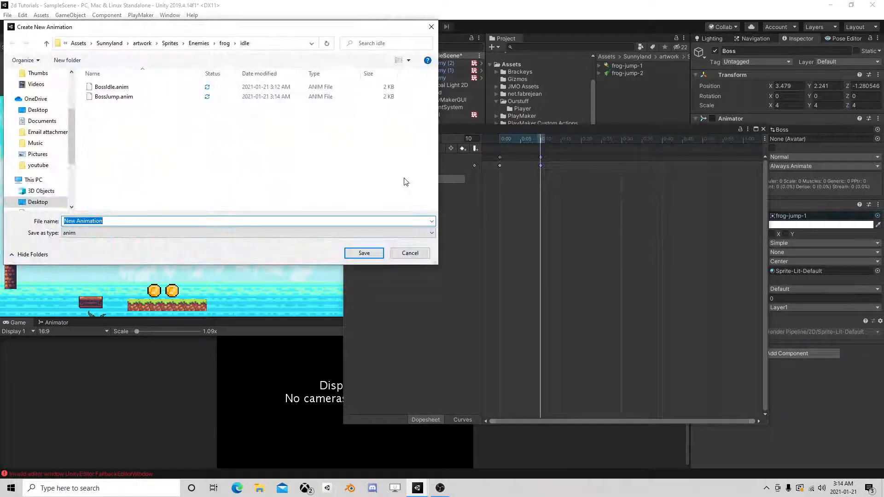
type("BossFall")
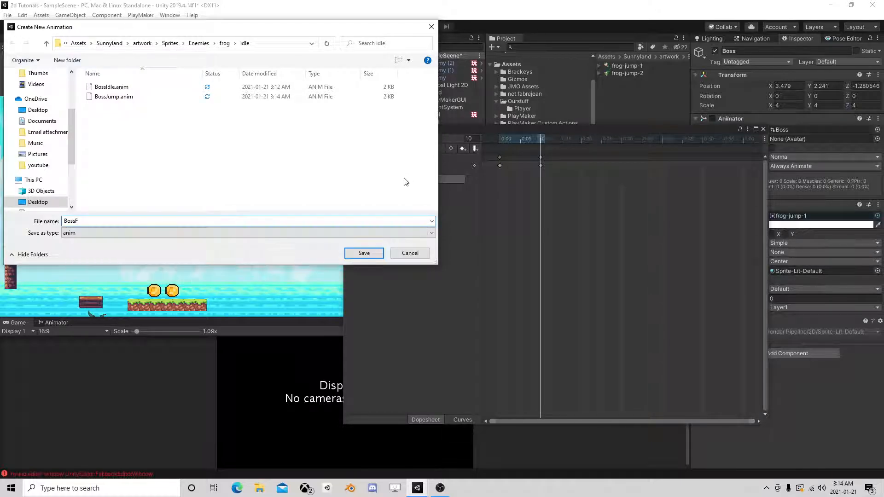
left_click(363, 253)
Step: Key the frog-jump-2 sprite at frames 0 and 10 of the BossFall clip, preview it and close the animation editor
left_click_drag(507, 130, 333, 133)
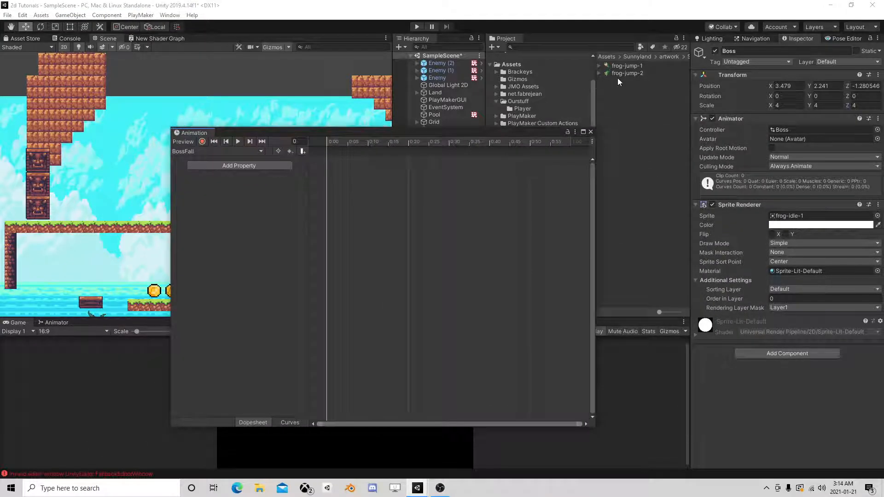
left_click(204, 142)
left_click(203, 141)
left_click_drag(636, 75, 517, 150)
left_click_drag(509, 181, 573, 147)
left_click(451, 168)
left_click(453, 157)
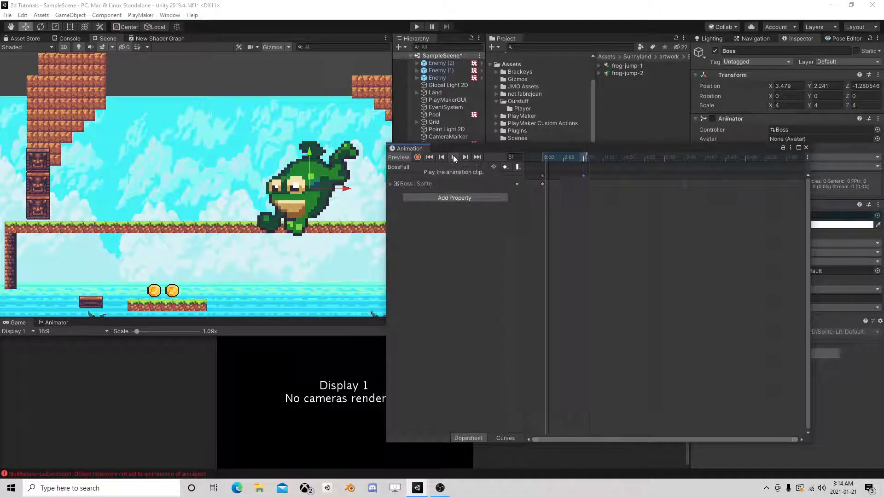
left_click(806, 147)
left_click(620, 112)
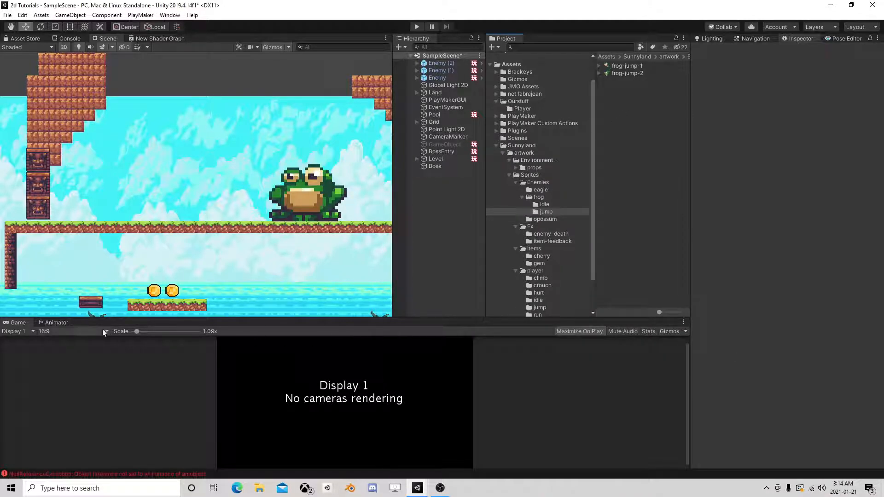
Step: Lay out the Boss controller's states in an enlarged Animator view, moving BossIdle clear of Any State and placing BossJump above BossFall beside it
left_click(63, 324)
left_click_drag(63, 318, 138, 239)
left_click(435, 166)
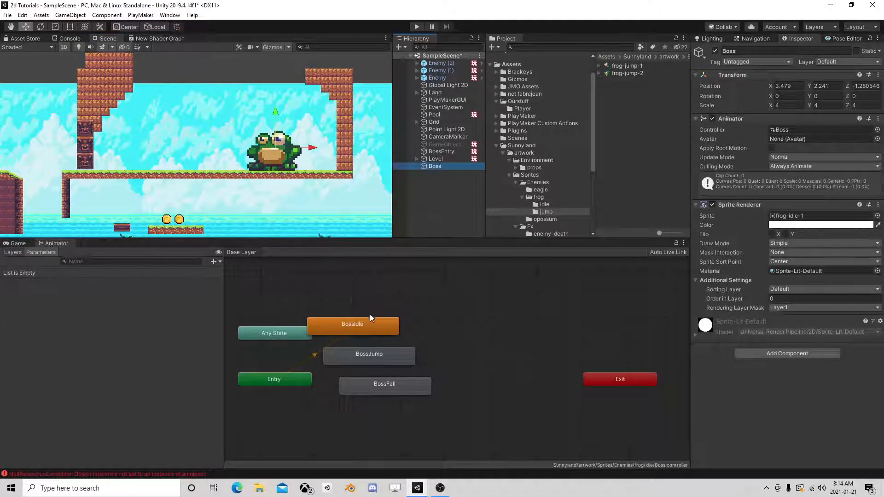
left_click_drag(372, 318, 432, 290)
left_click_drag(377, 362, 514, 287)
left_click_drag(385, 389, 526, 317)
left_click_drag(499, 285, 517, 276)
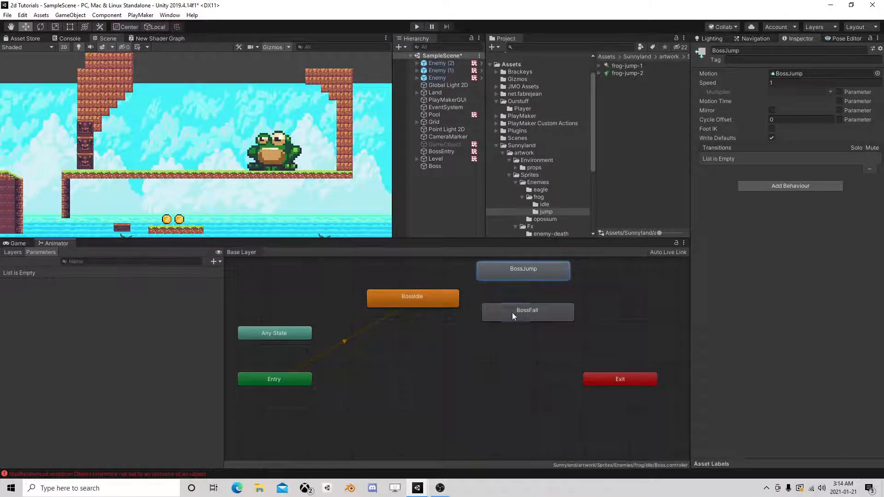
Step: Align BossJump directly above BossFall beside BossIdle in the Boss controller and shrink the Animator view back down
left_click_drag(512, 313, 510, 305)
left_click_drag(525, 275, 528, 270)
left_click(526, 300)
left_click_drag(526, 300, 527, 295)
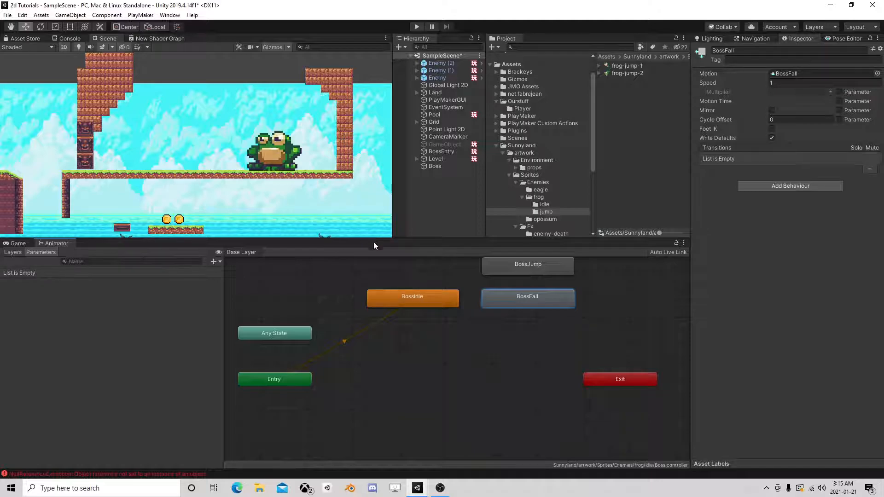
left_click_drag(386, 239, 385, 355)
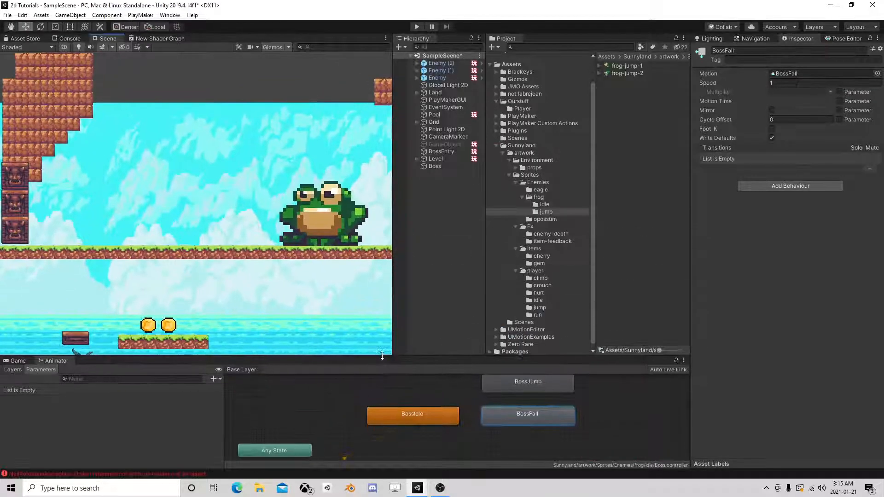
Step: Add a Circle Collider 2D component to the Boss object
middle_click_drag(325, 262, 245, 237)
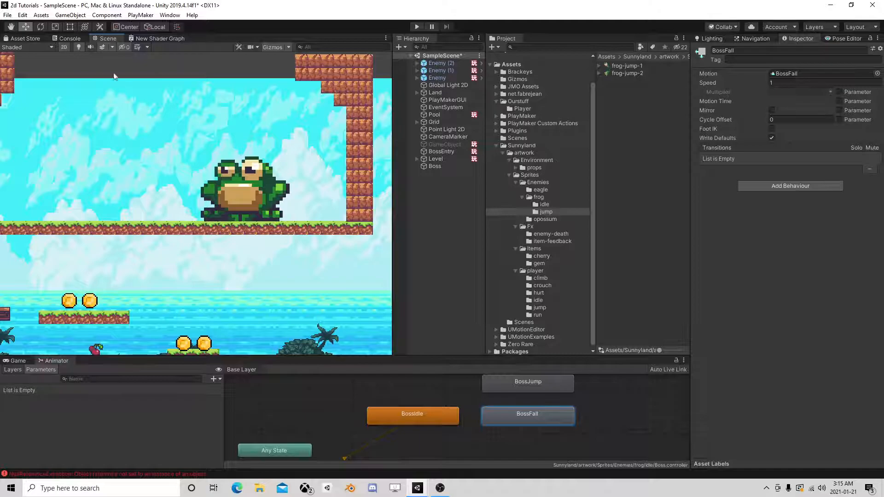
left_click(439, 170)
left_click(435, 166)
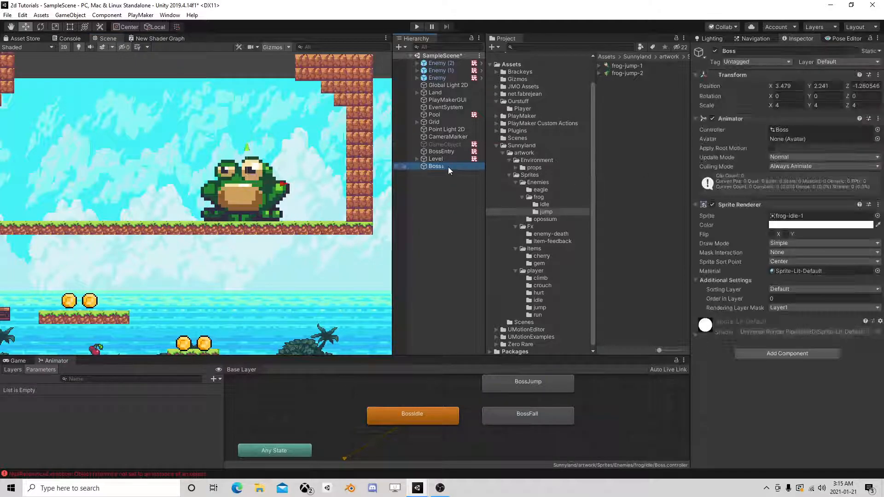
left_click(806, 353)
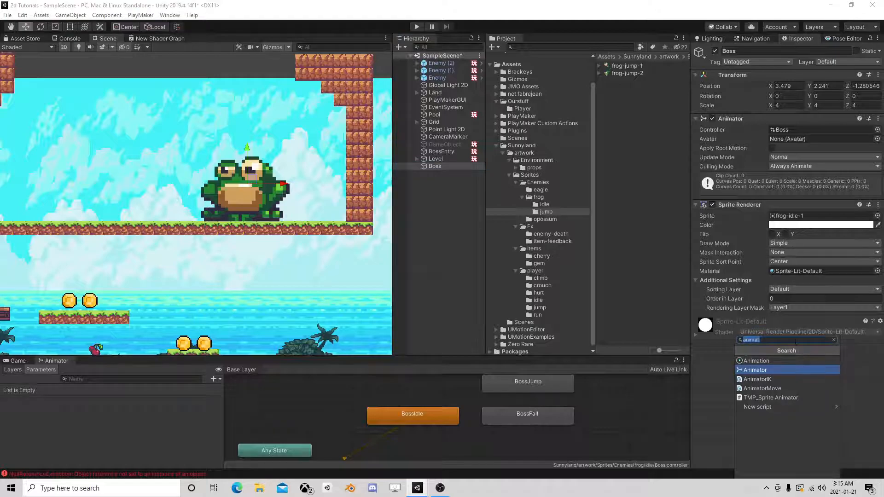
type("sph")
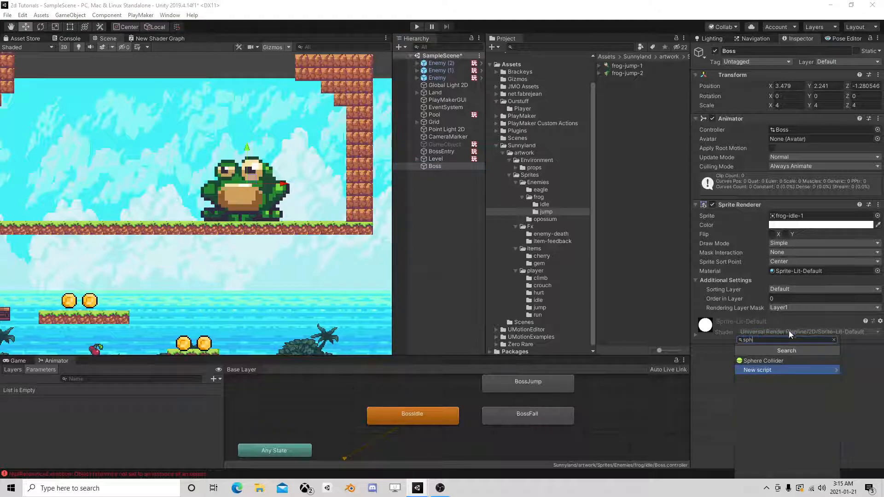
type("ci")
left_click(766, 361)
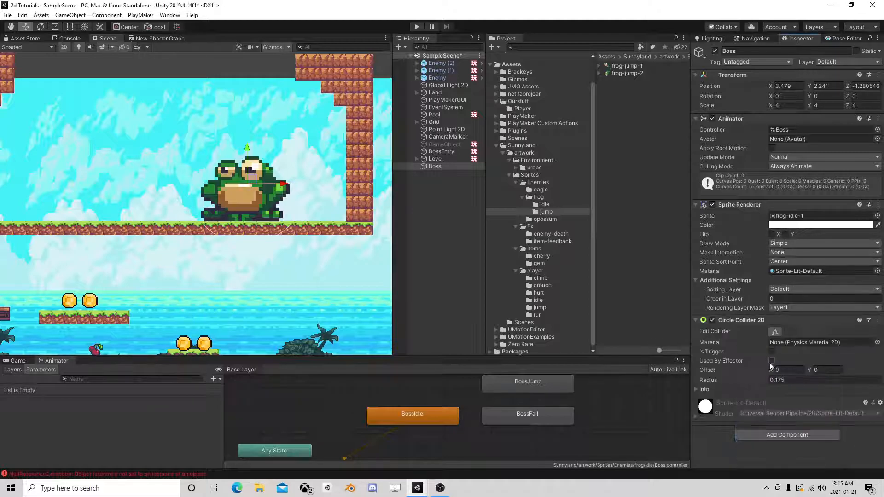
Step: Set the radius of the Boss's Circle Collider 2D to 0.1
left_click_drag(757, 380, 759, 380)
middle_click_drag(183, 125, 140, 99)
left_click(778, 381)
type("2")
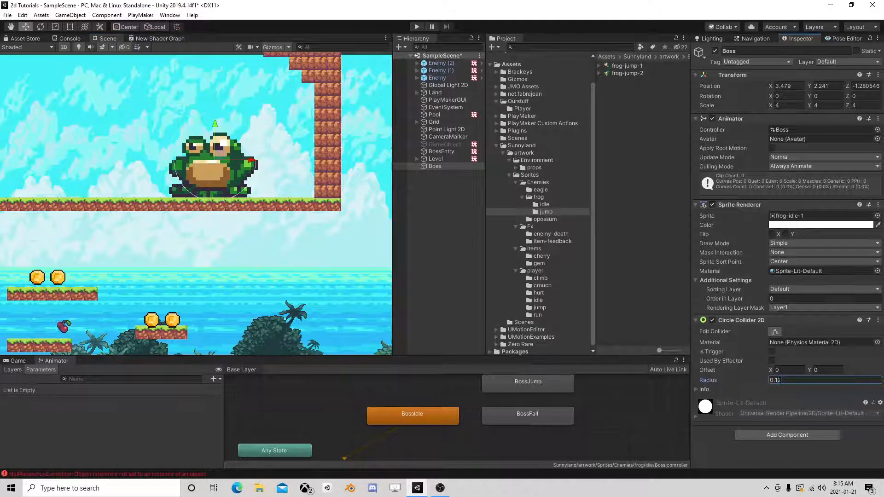
key("BackSpace")
type("0")
Step: Set the Y offset of the Boss's circle collider to -0.02
left_click(811, 370)
left_click_drag(818, 371, 804, 370)
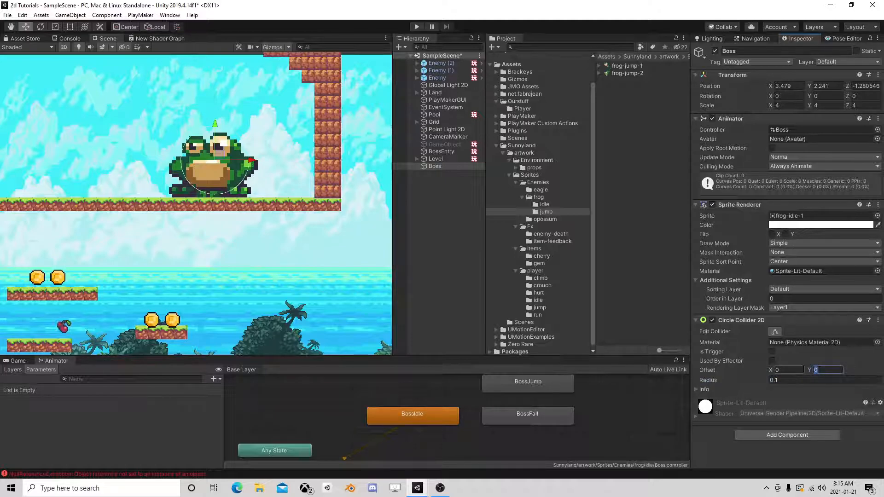
type("-1")
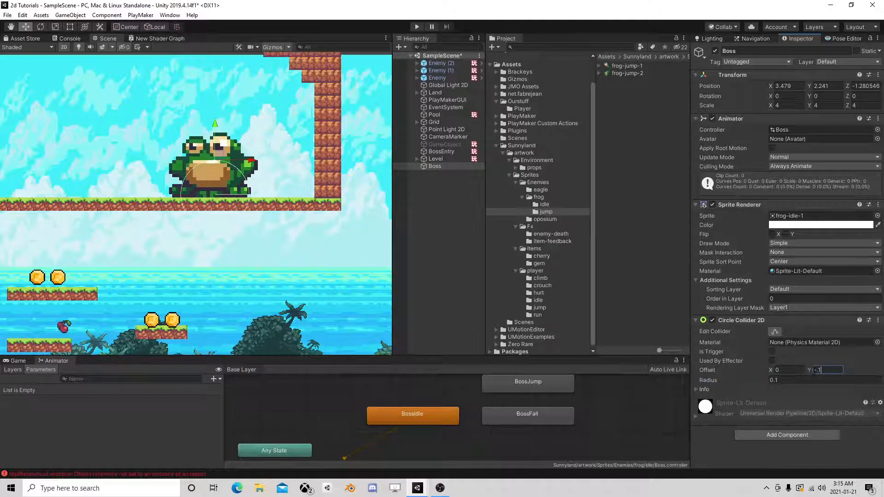
type("01")
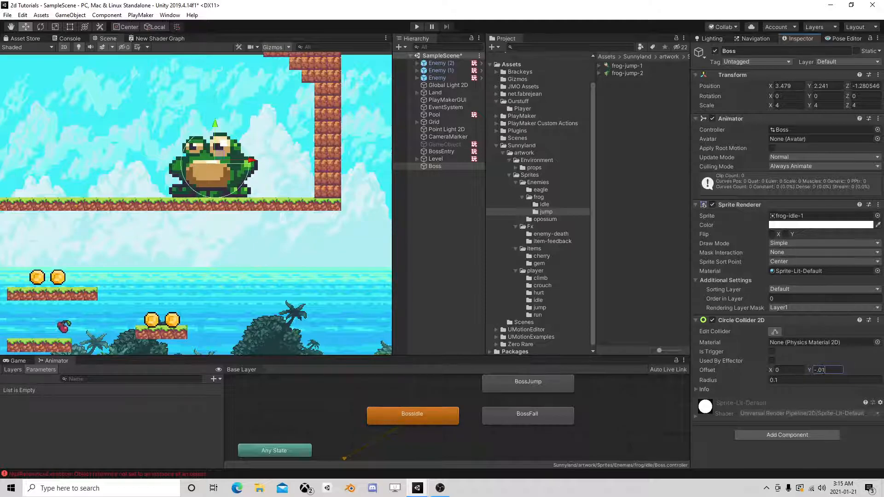
type("2")
Step: Try an X offset of 0.01 on the Boss's circle collider, then settle on -0.015
left_click(776, 370)
type(".01")
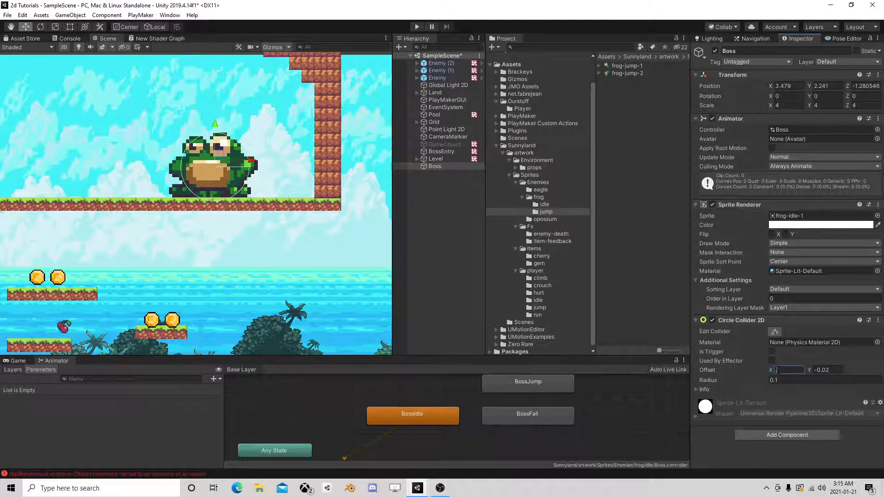
double_click(779, 372)
type("-.0")
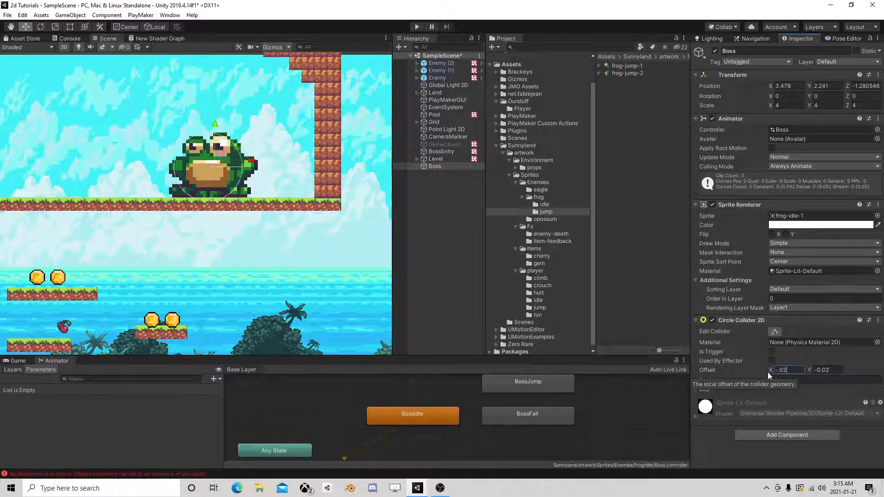
type("2")
key("BackSpace")
type("15")
key("Return")
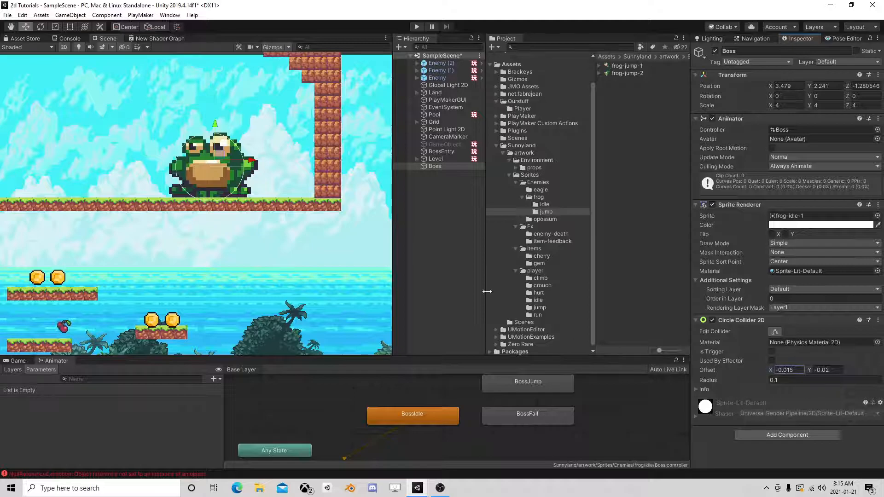
Step: Assign the Boss object to the Enemy layer, give it the Enemy tag and save the scene
left_click(439, 166)
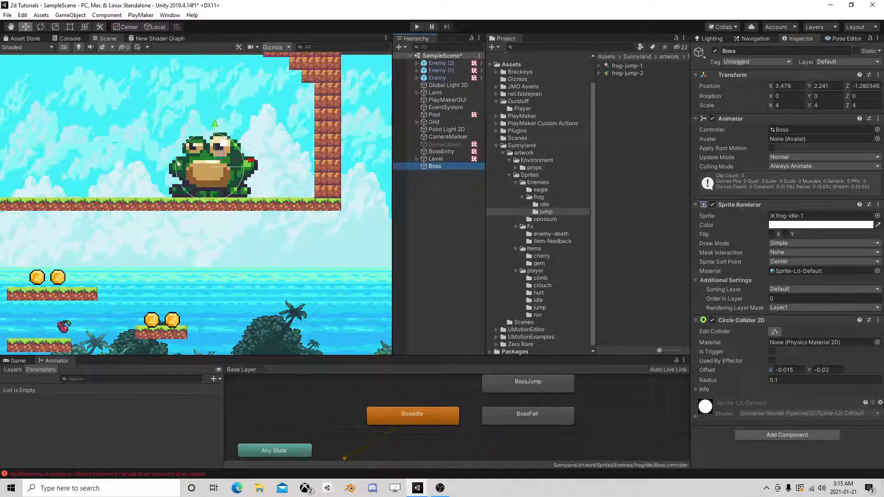
middle_click_drag(176, 160, 247, 176)
left_click(819, 62)
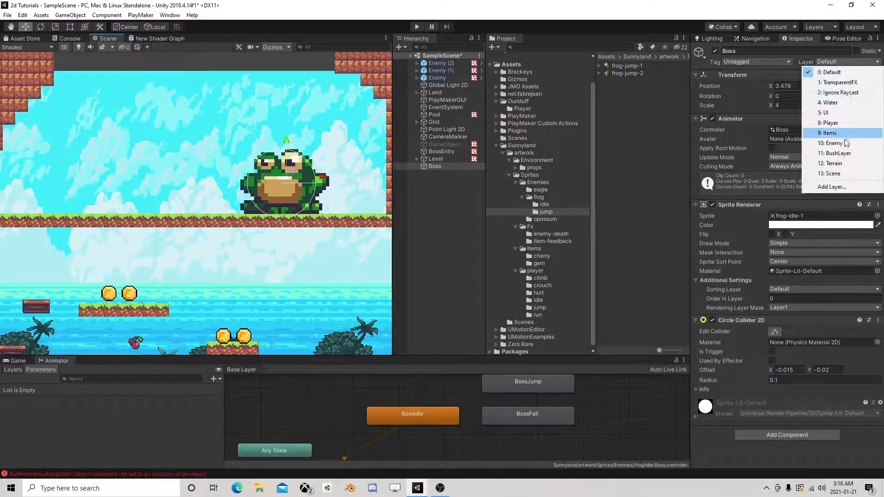
left_click(828, 143)
left_click(783, 62)
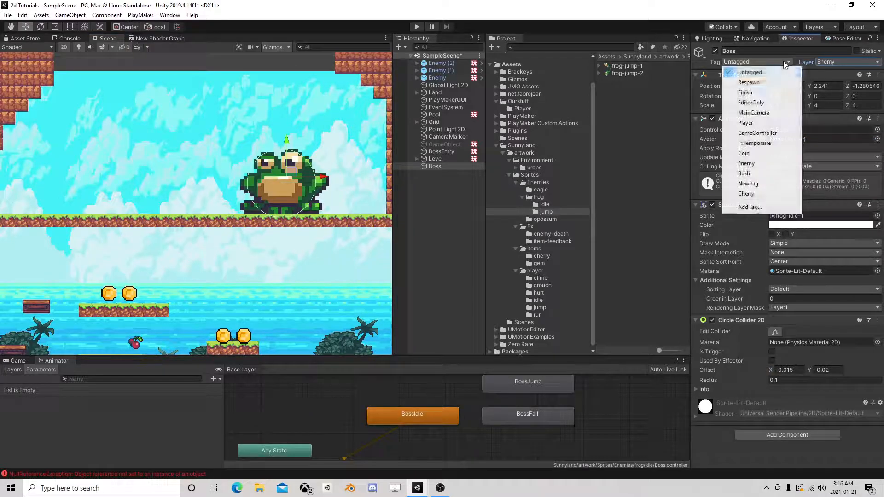
left_click(758, 150)
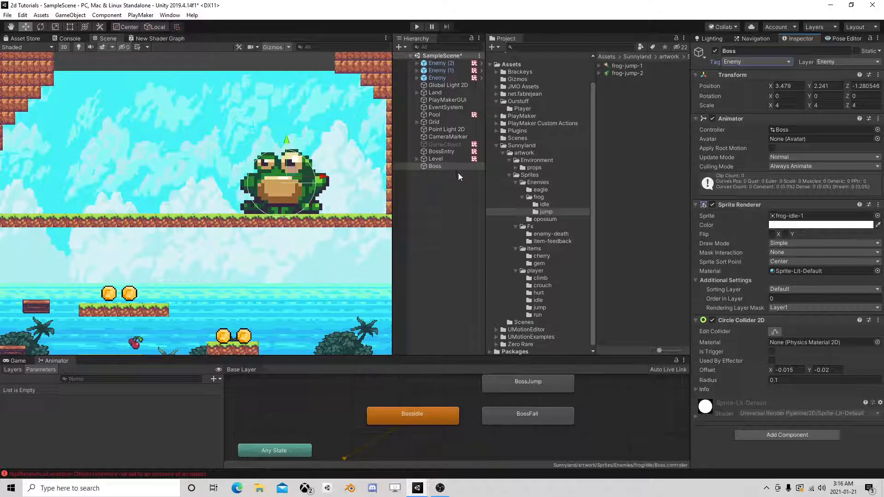
left_click(7, 15)
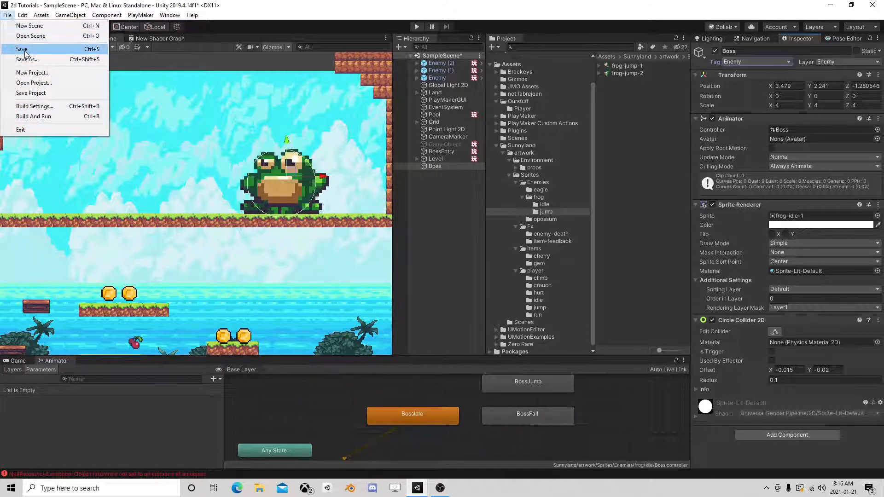
left_click(25, 54)
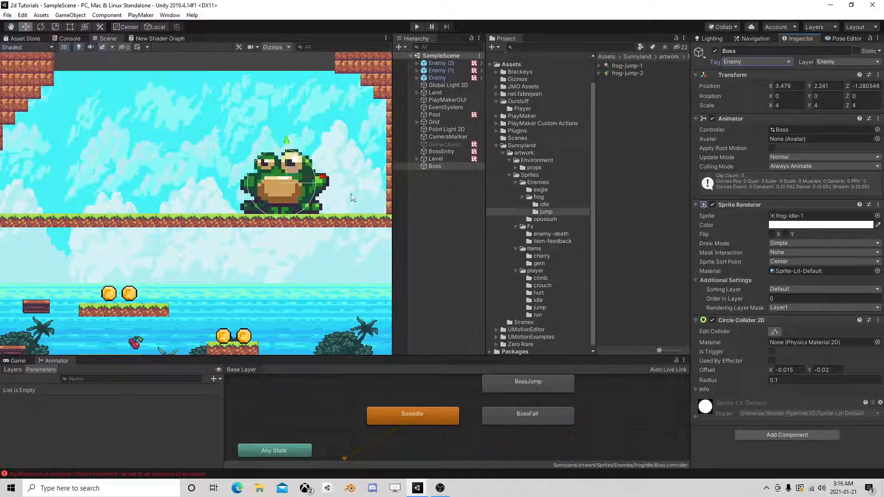
left_click(440, 488)
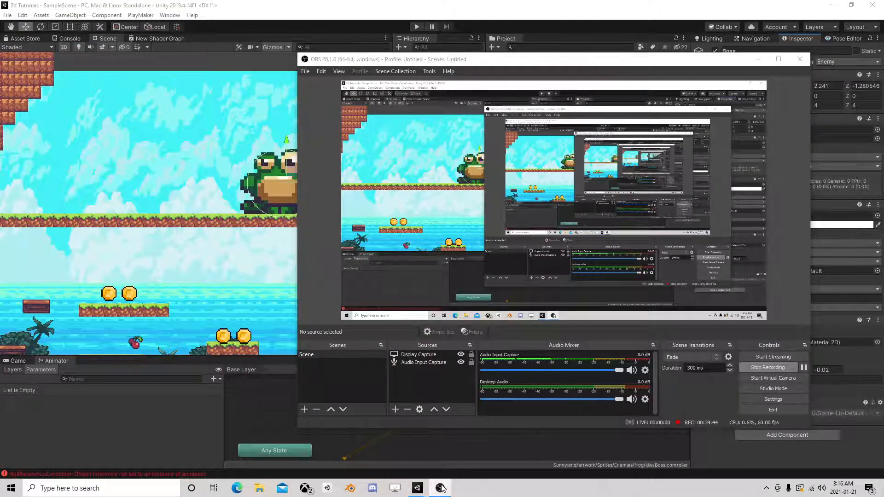
left_click(441, 489)
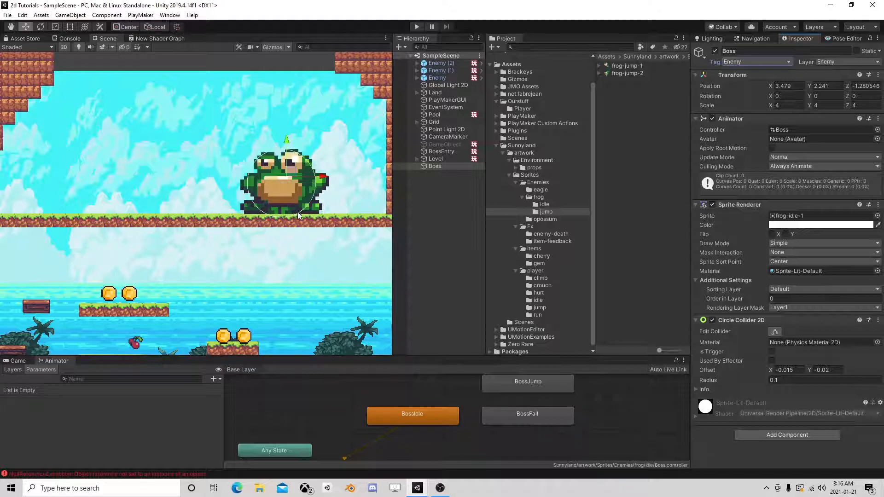
left_click(197, 475)
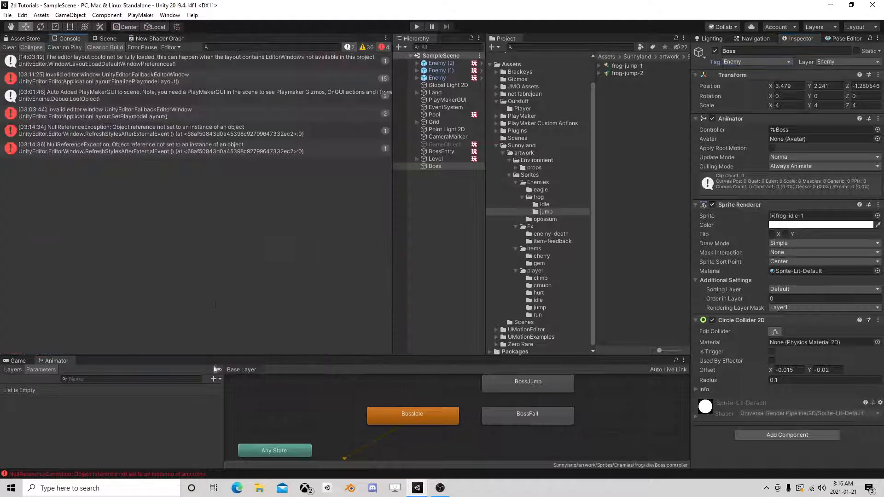
left_click(118, 41)
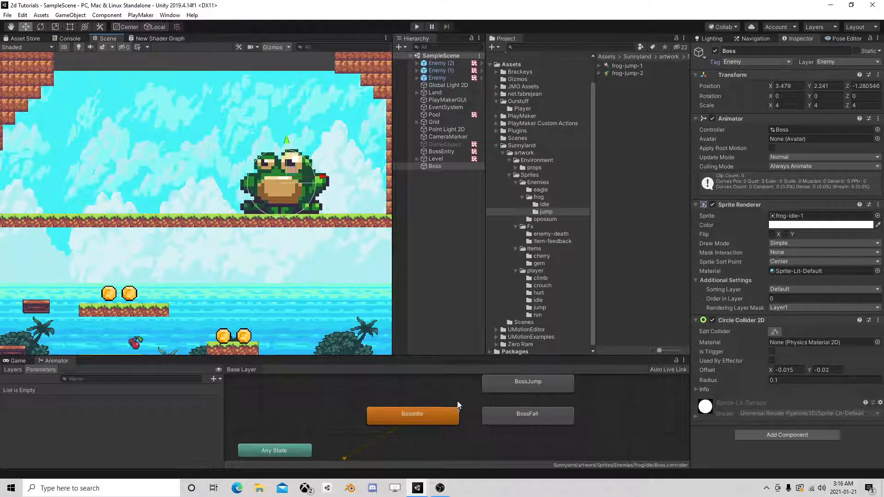
left_click(444, 490)
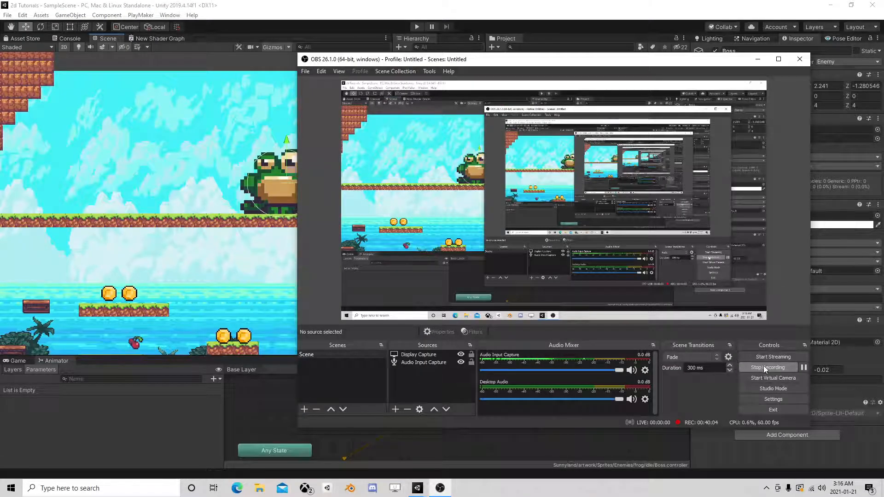